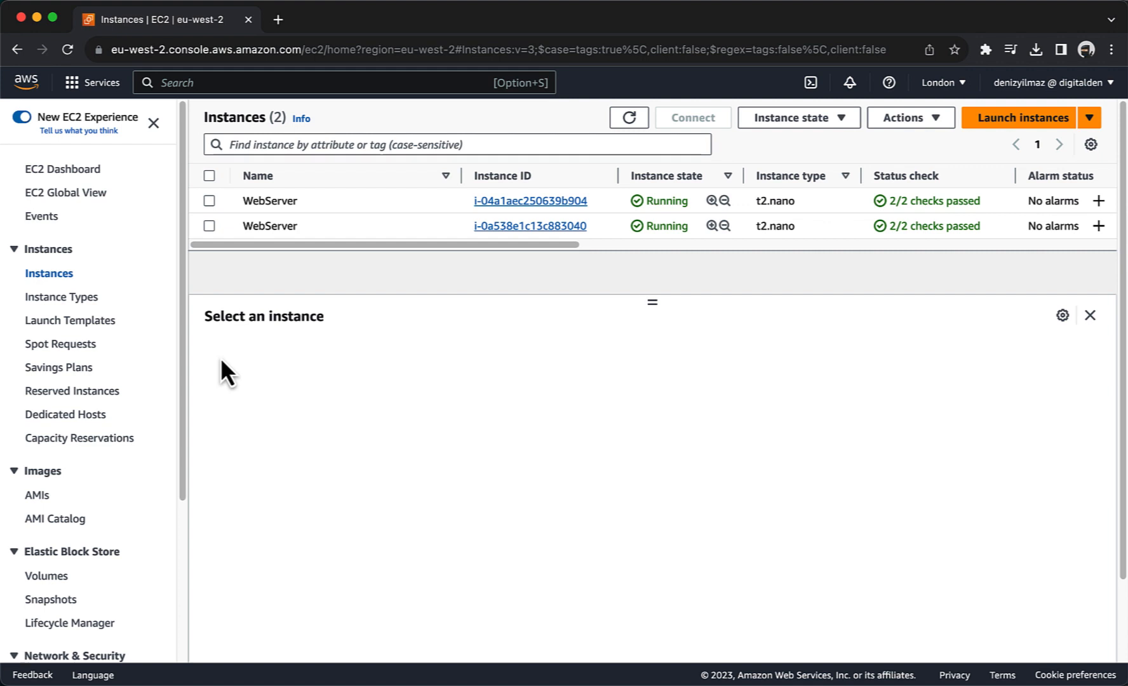
# Step: Check the first WebServer instance's networking details, which show only a private address, and open its Connect page
pyautogui.click(207, 205)
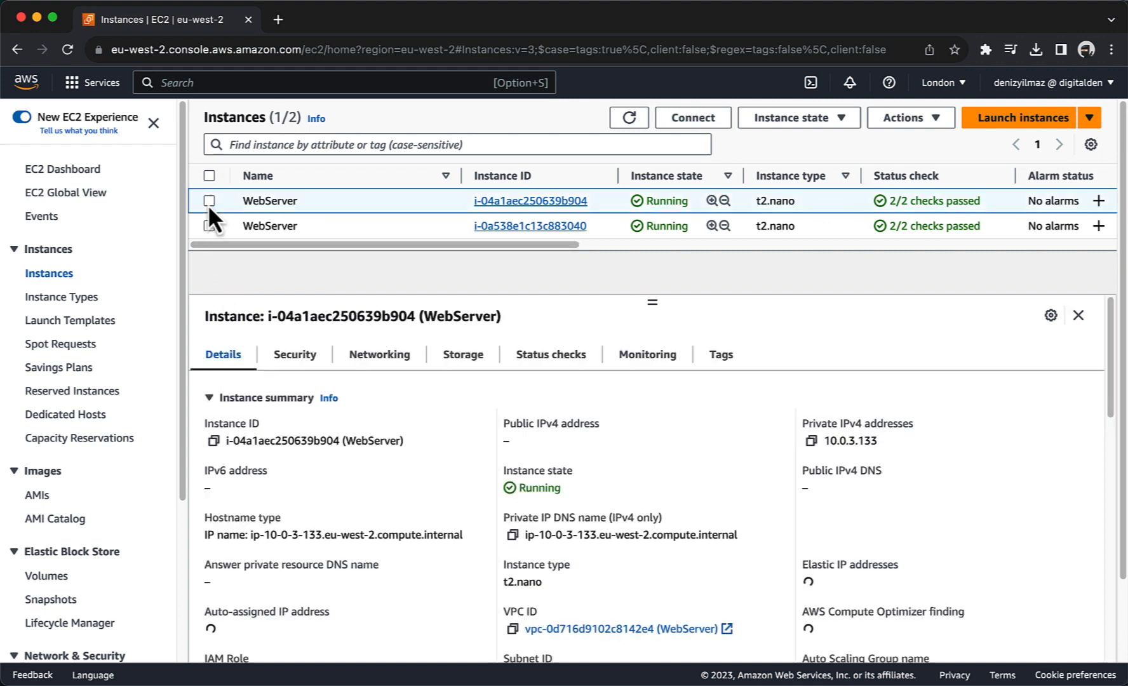
pyautogui.click(367, 360)
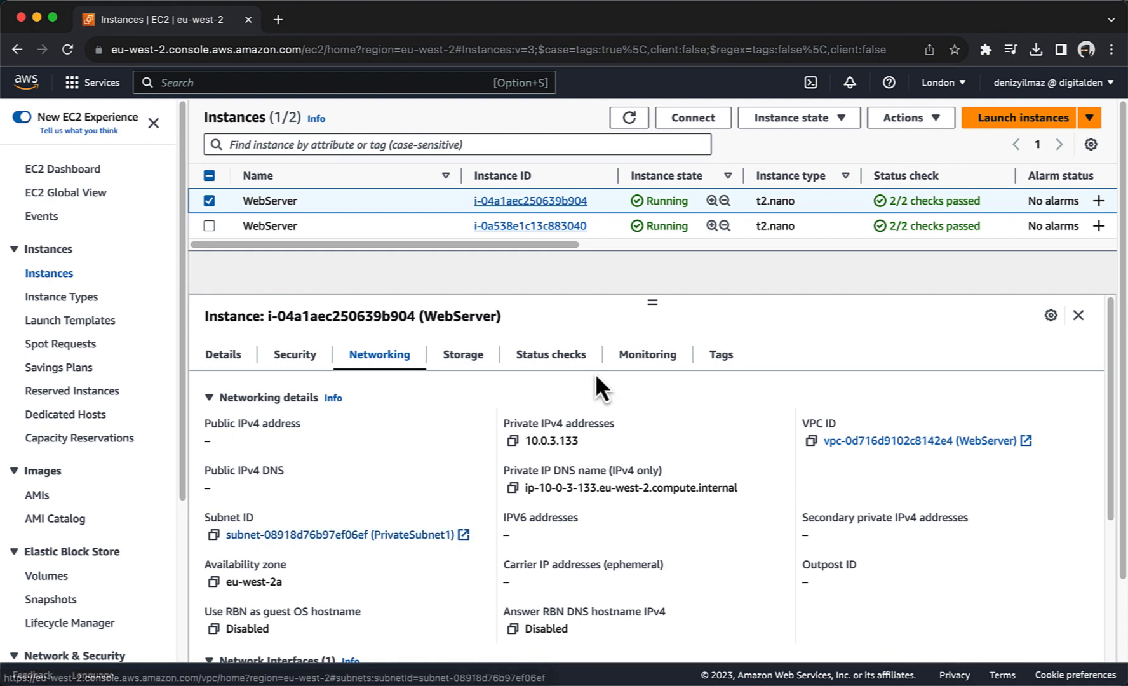
pyautogui.click(693, 119)
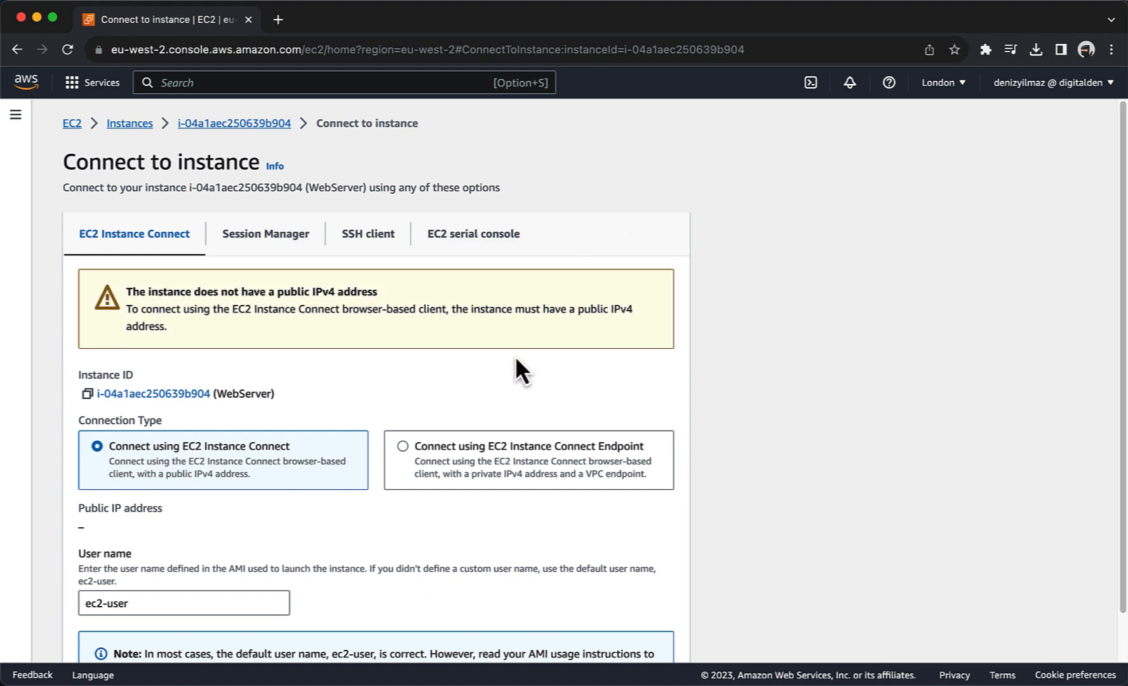
# Step: Connect to WebServer 10.0.3.133 via Instance Connect Endpoint eice-048975a3ab05e93b2
pyautogui.scroll(-3, 489, 382)
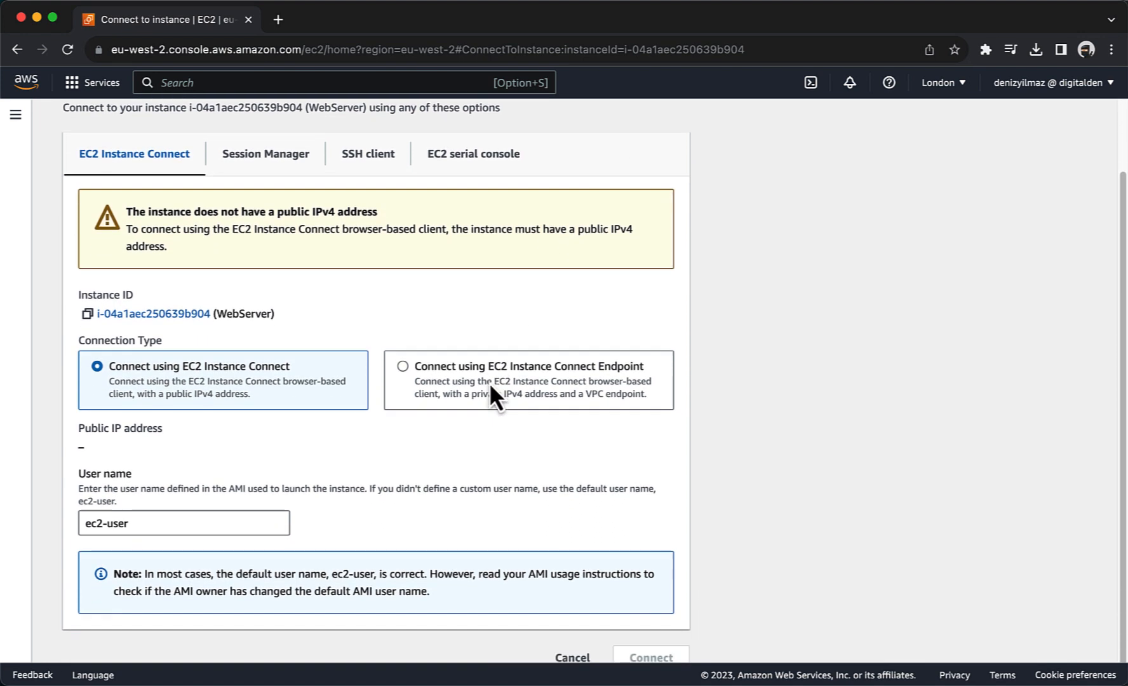
pyautogui.click(398, 370)
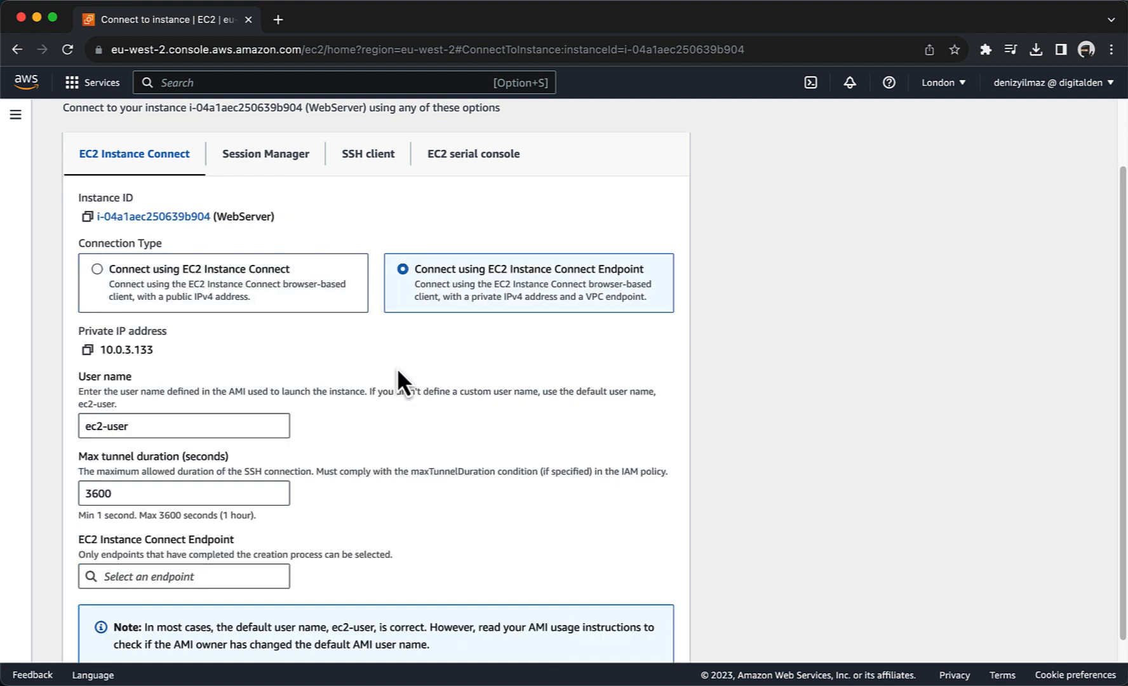
pyautogui.scroll(-2, 397, 371)
pyautogui.click(176, 522)
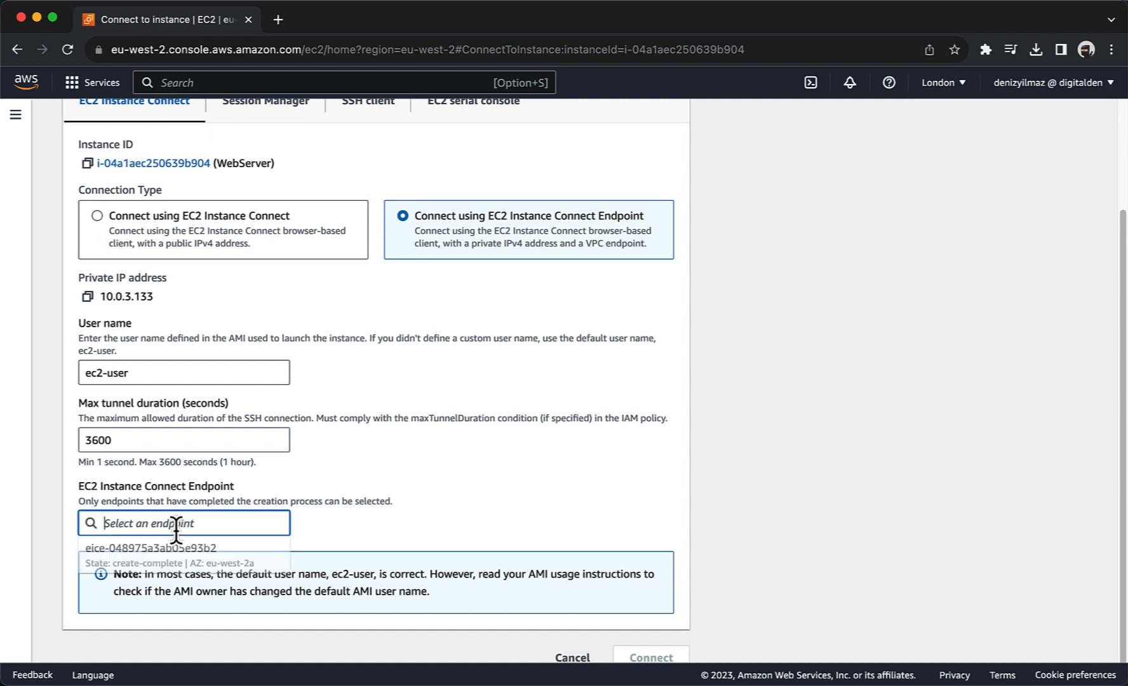
pyautogui.click(184, 563)
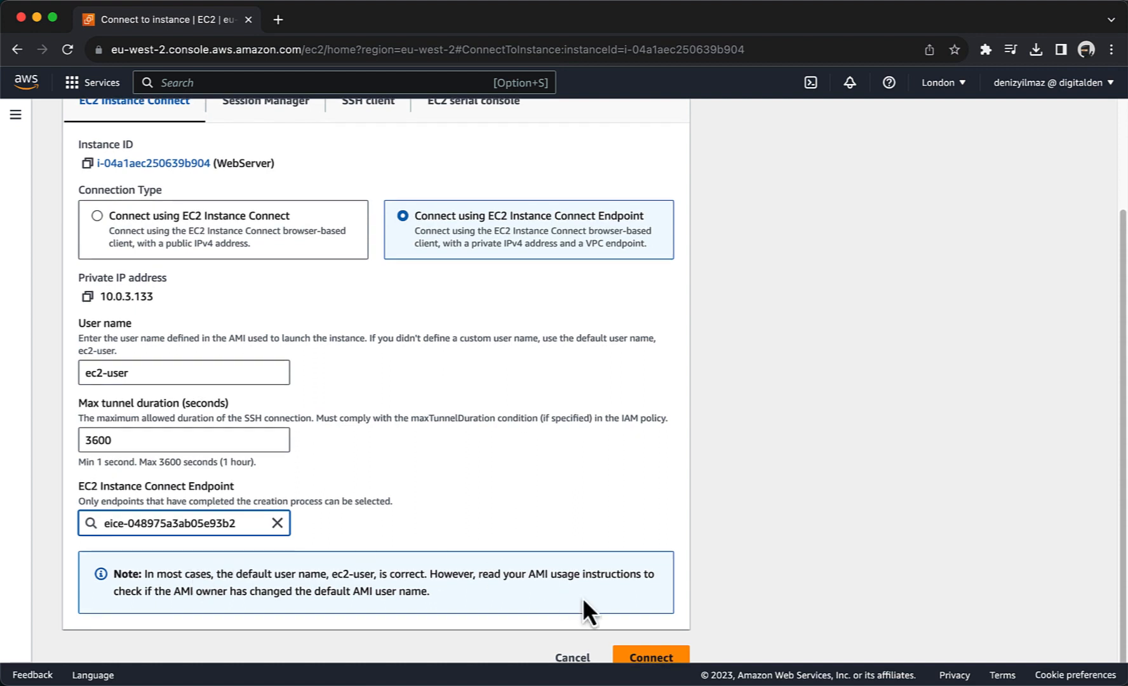
pyautogui.click(645, 661)
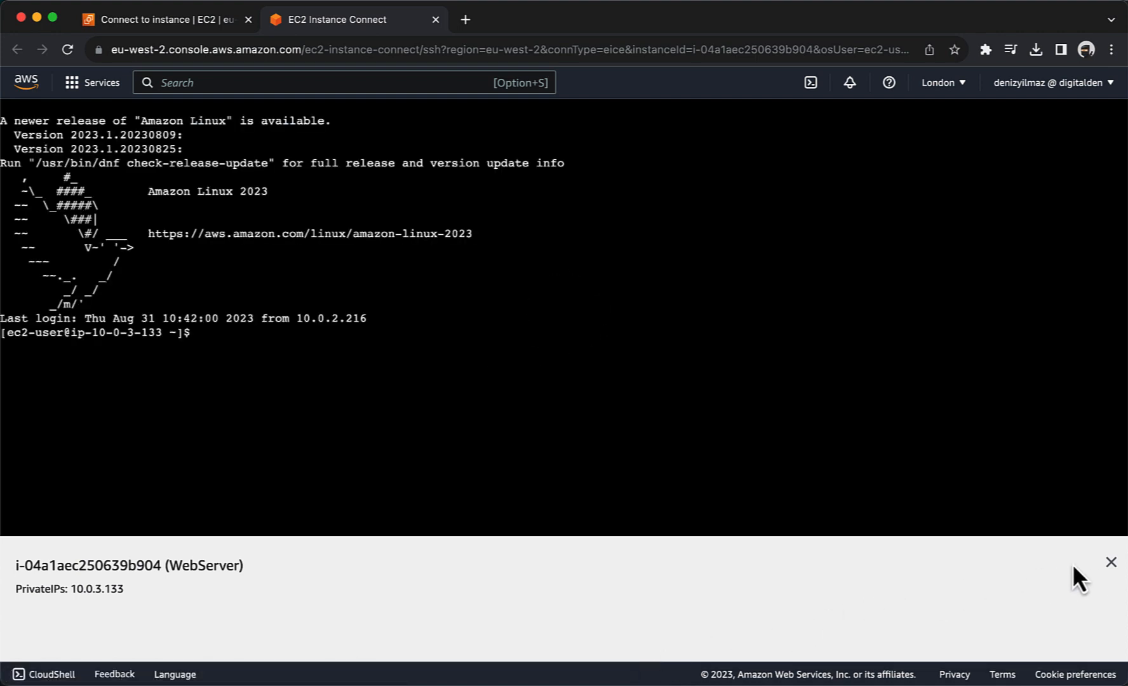
# Step: Run 'sudo systemctl status amazon-ssm-agent' and confirm the agent is active (running)
pyautogui.click(1111, 562)
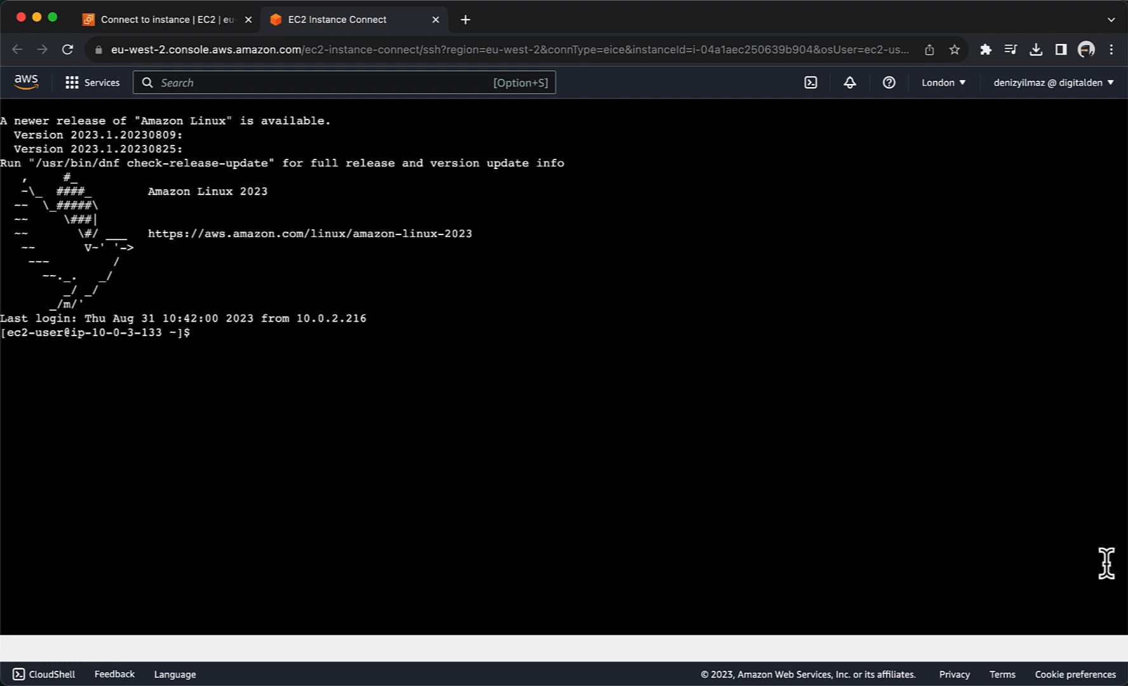
pyautogui.click(359, 390)
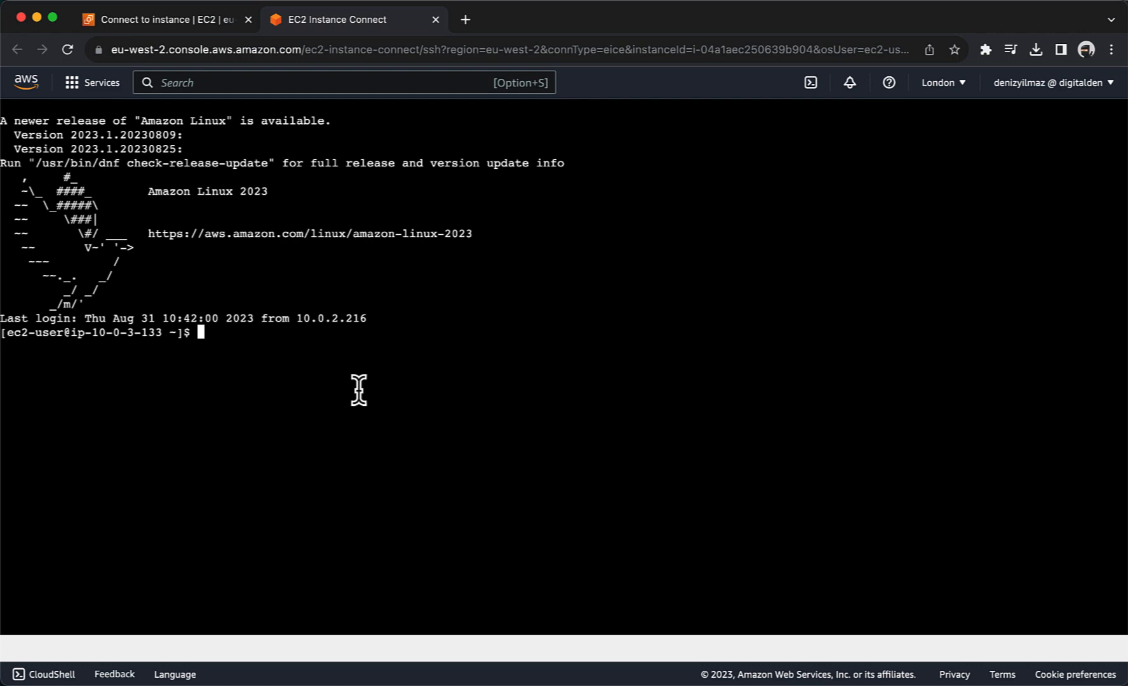
pyautogui.write('sudo systemctl status amazon-ssm-agent')
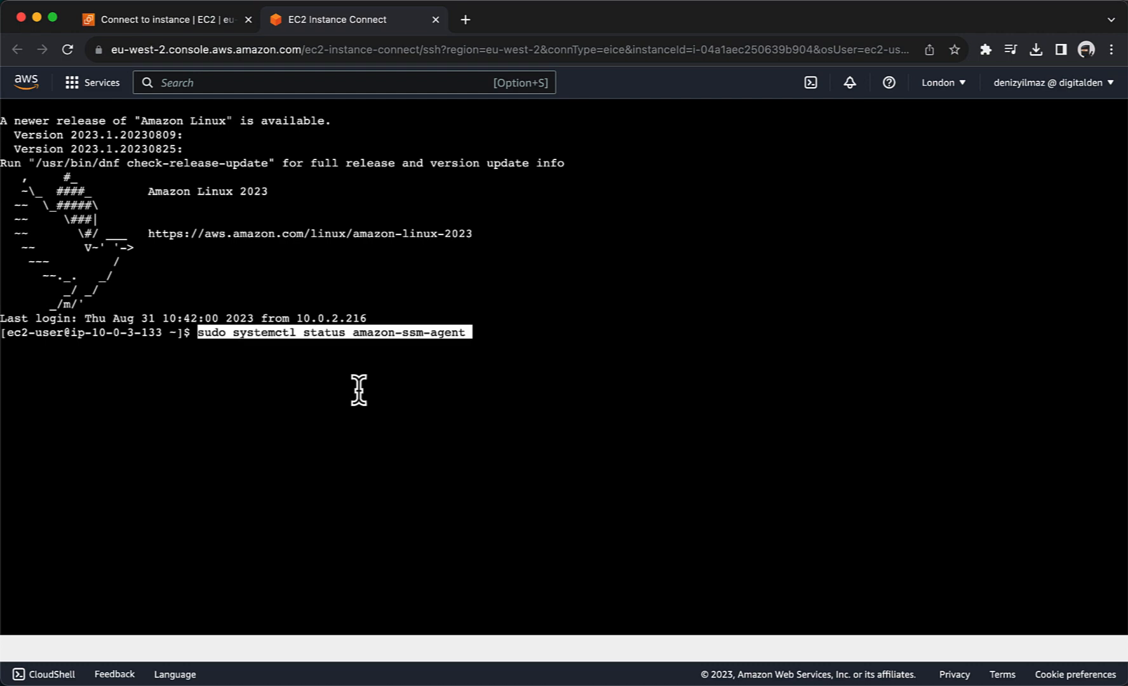
pyautogui.press('Return')
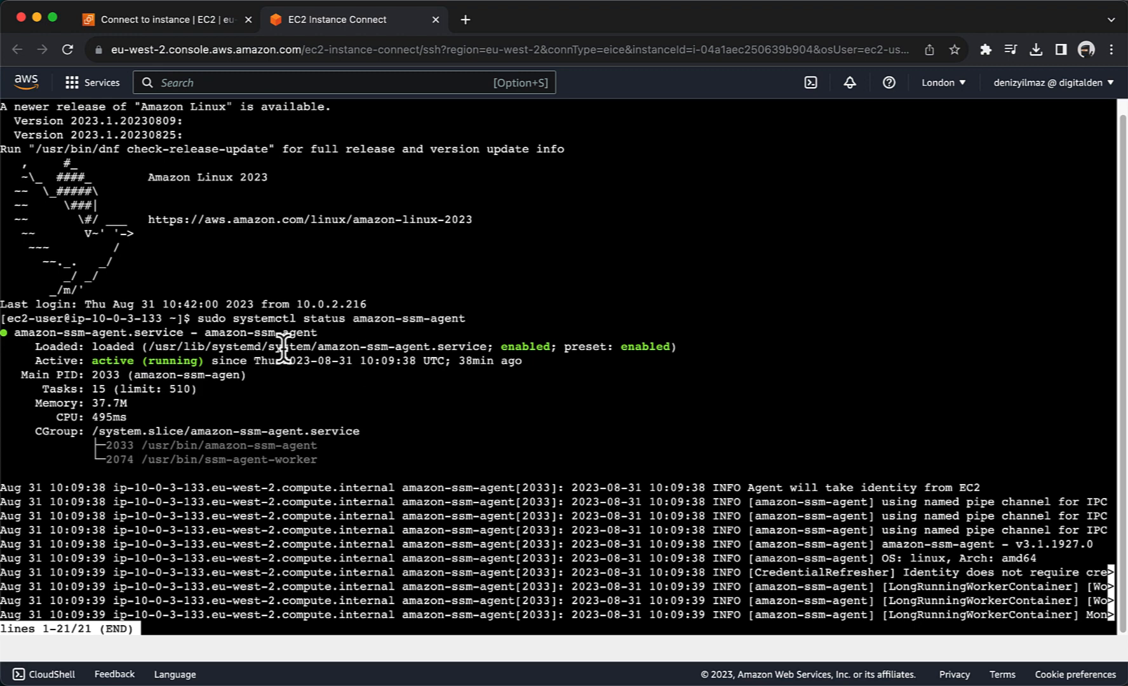
pyautogui.moveTo(205, 362); pyautogui.dragTo(88, 363)
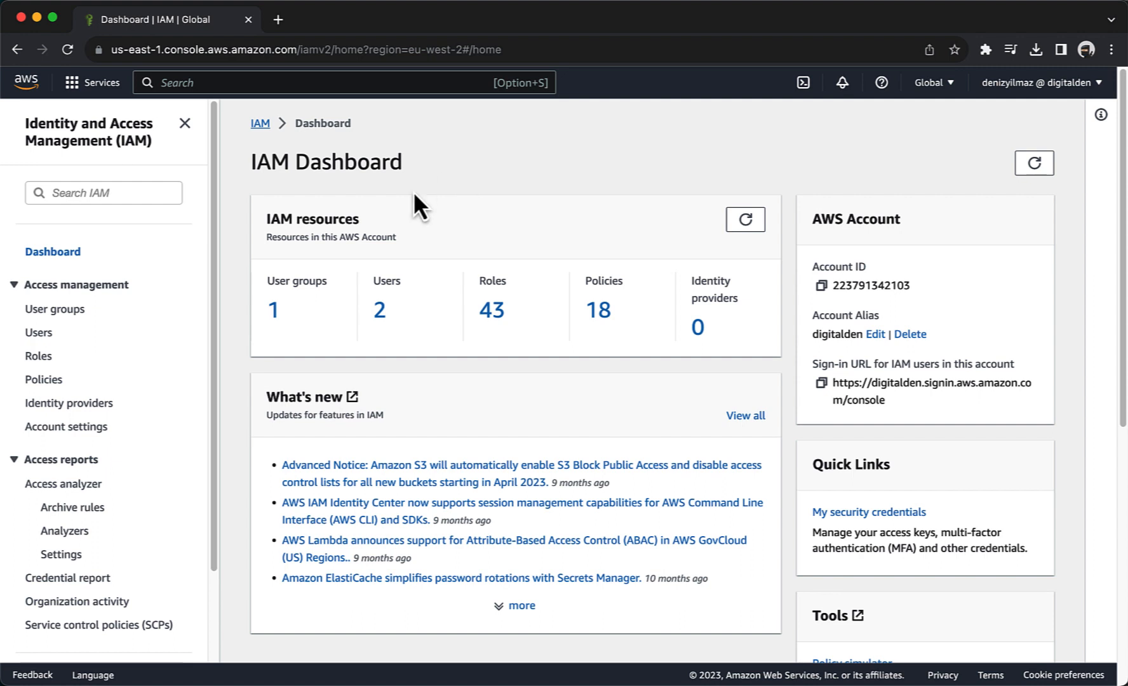
# Step: Start a new IAM role with AWS service EC2 as the trusted entity
pyautogui.click(38, 357)
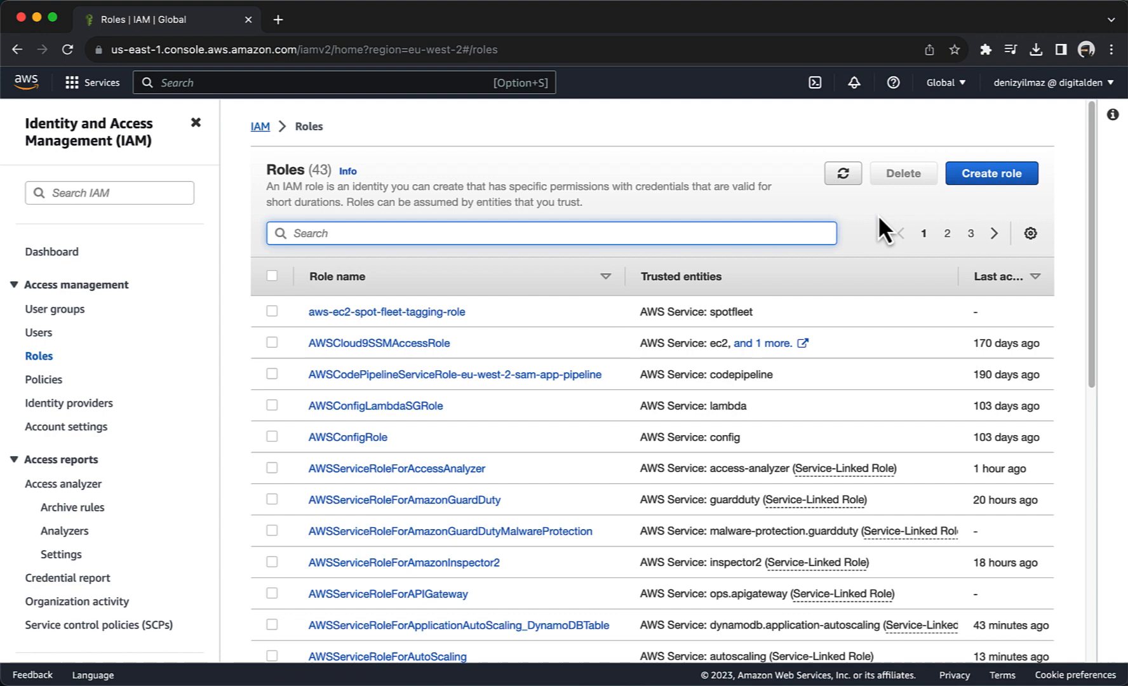
pyautogui.click(970, 182)
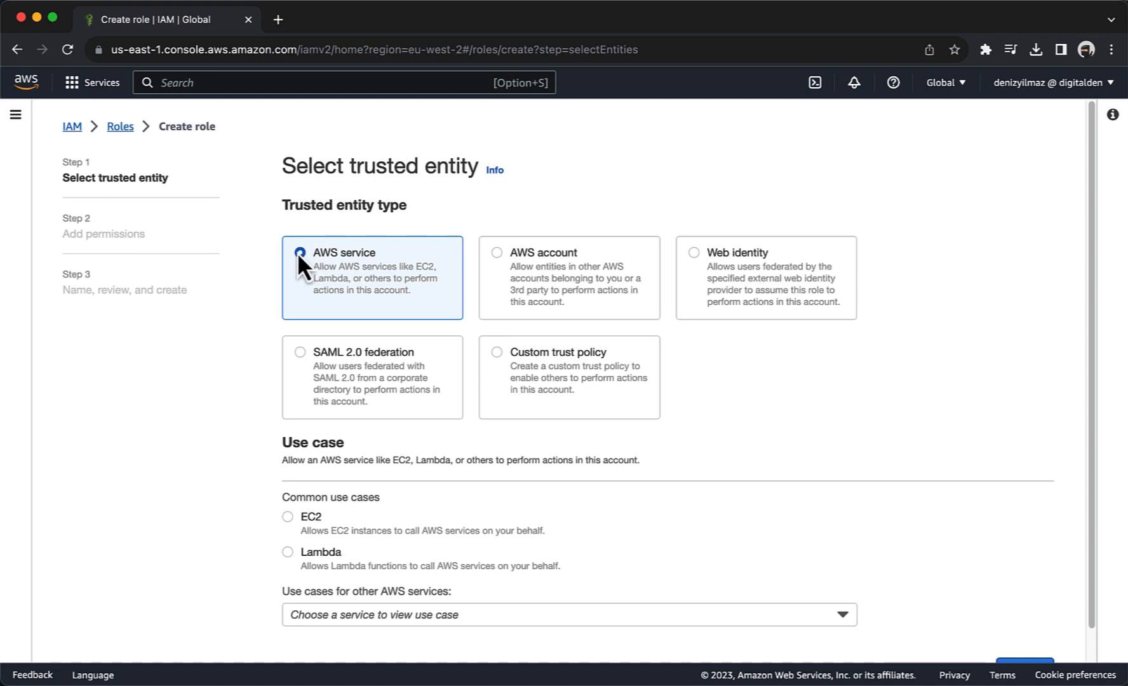
pyautogui.scroll(-1, 297, 252)
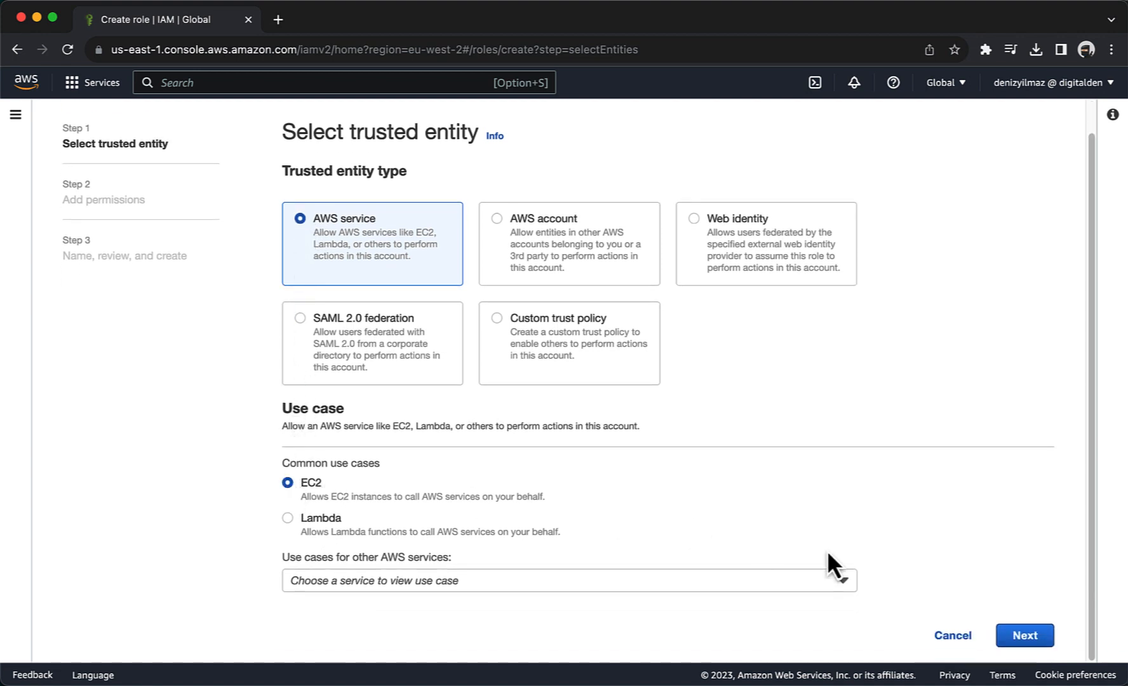
pyautogui.click(1017, 638)
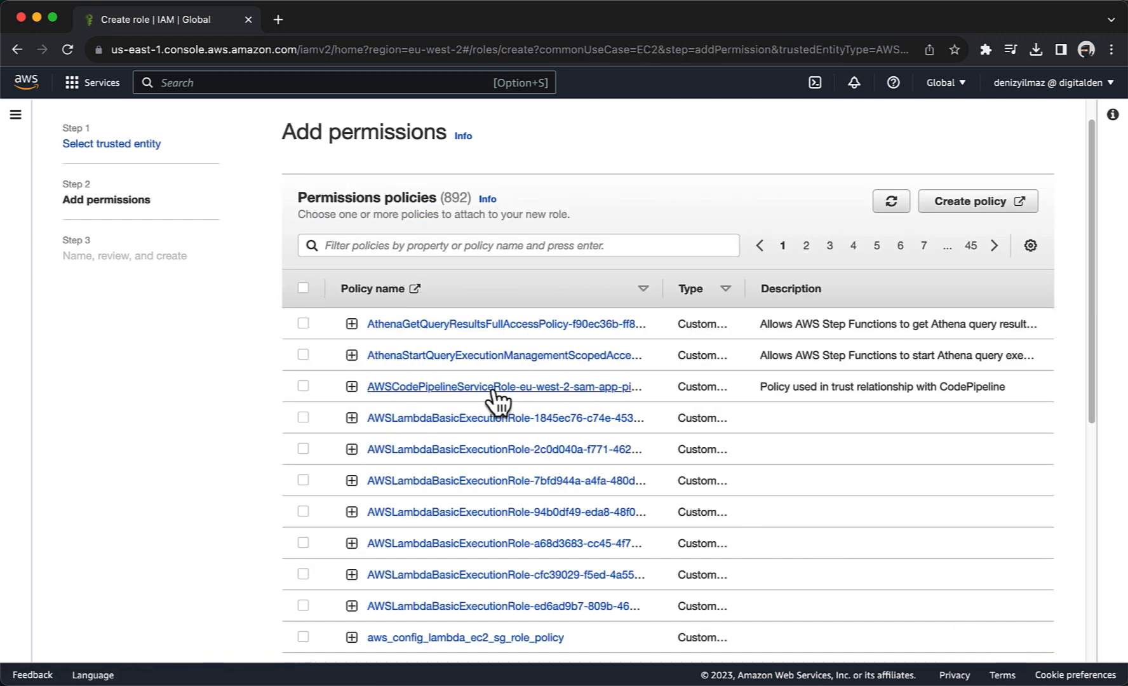
# Step: Attach the AmazonSSMManagedInstanceCore policy to the new EC2 role
pyautogui.click(387, 247)
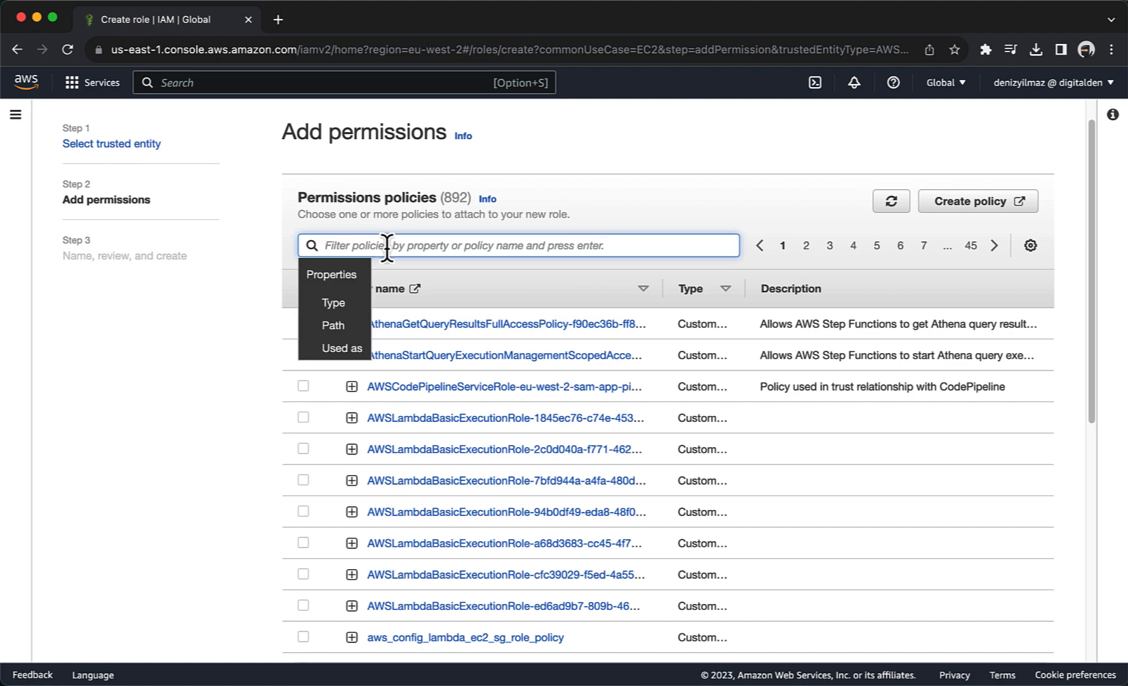
pyautogui.write('AmazonSSMManagedInstanceCore')
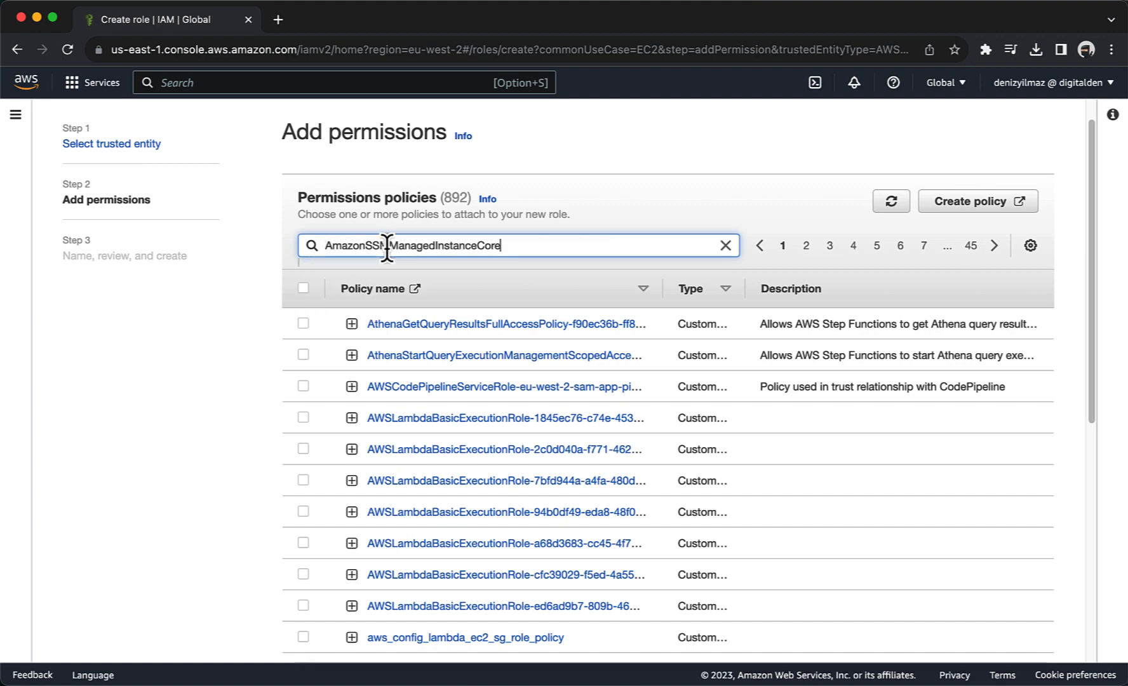
pyautogui.press('Return')
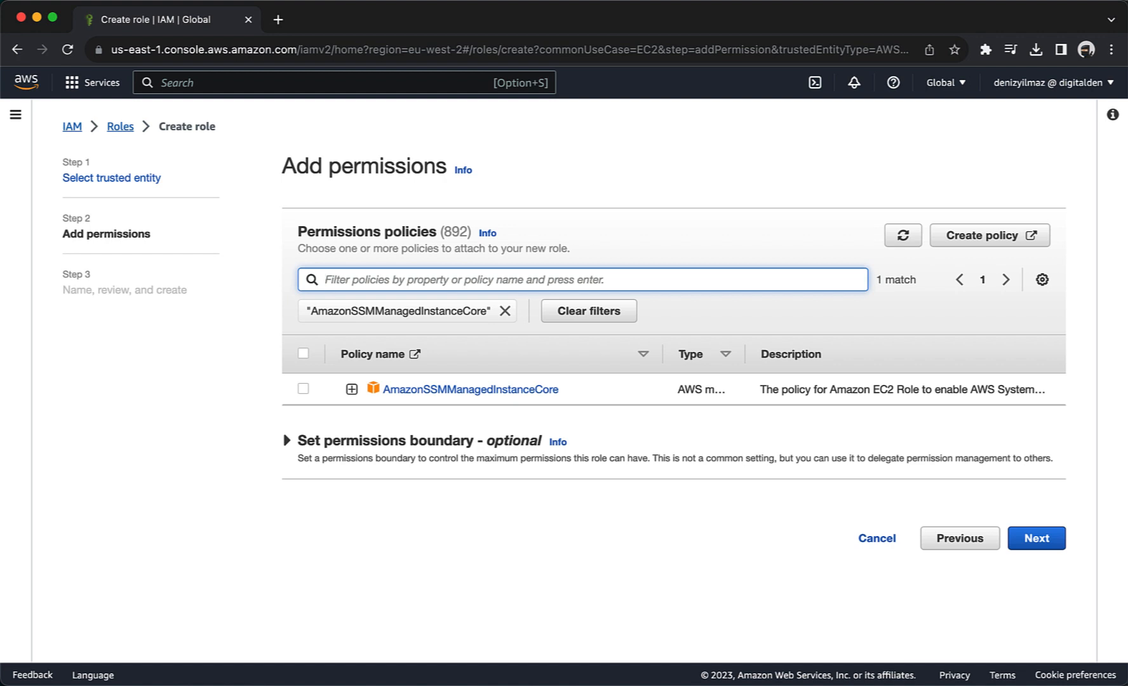
pyautogui.click(303, 388)
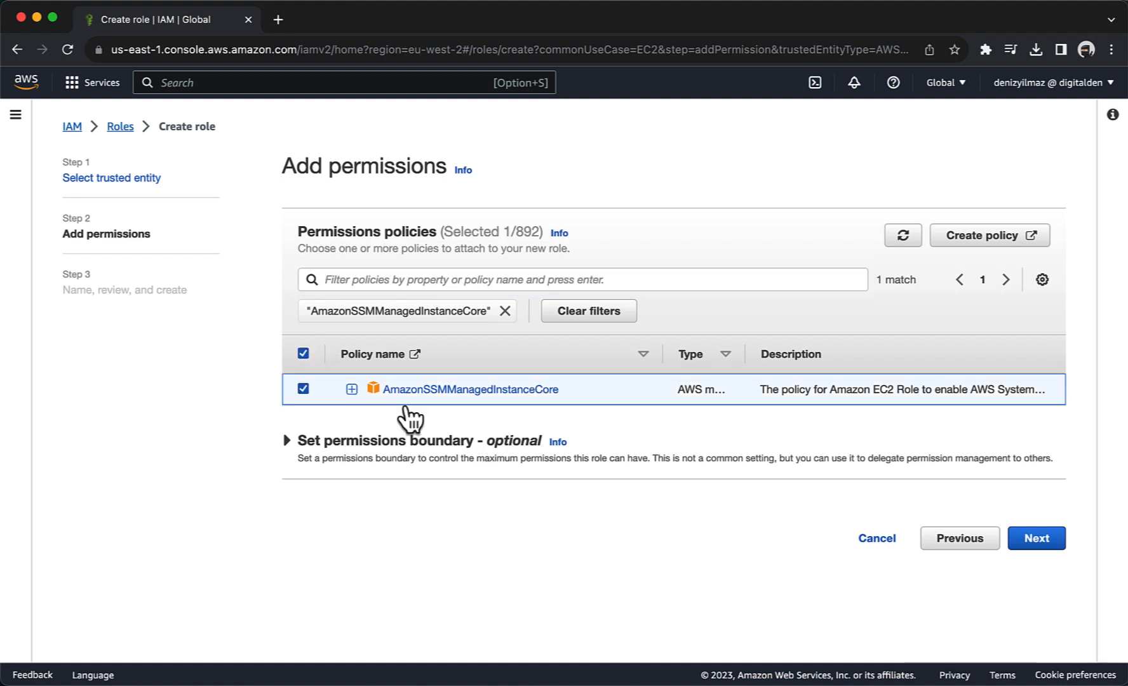
pyautogui.click(1023, 545)
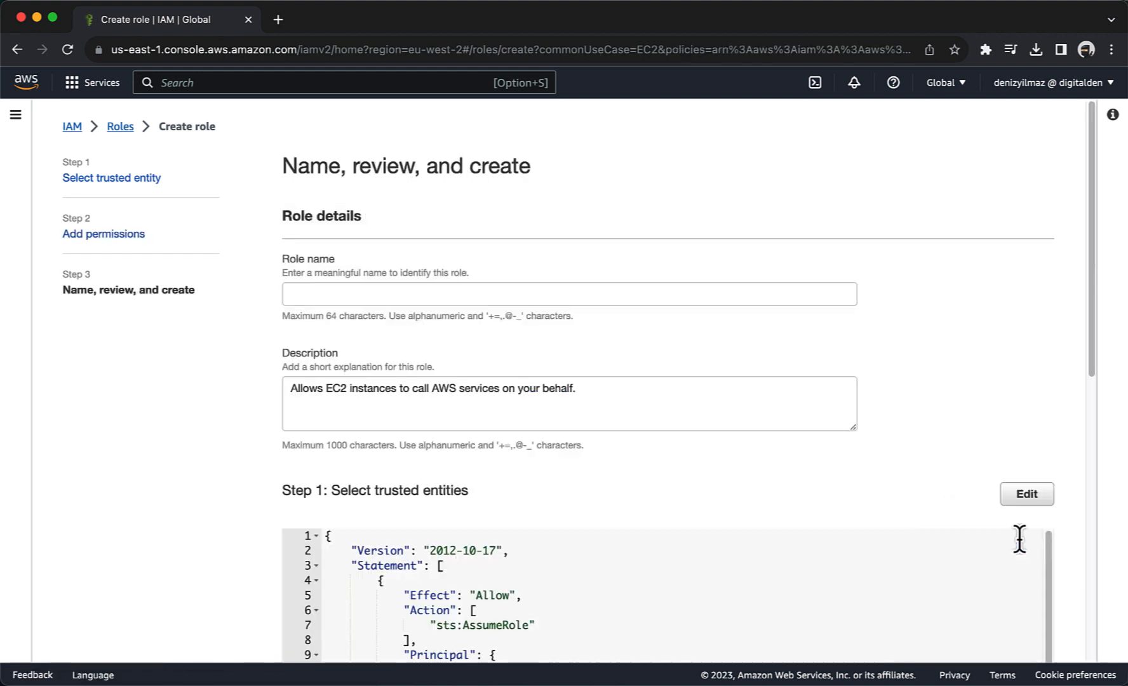
# Step: Name the role SSMInstanceProfile and create it
pyautogui.click(396, 291)
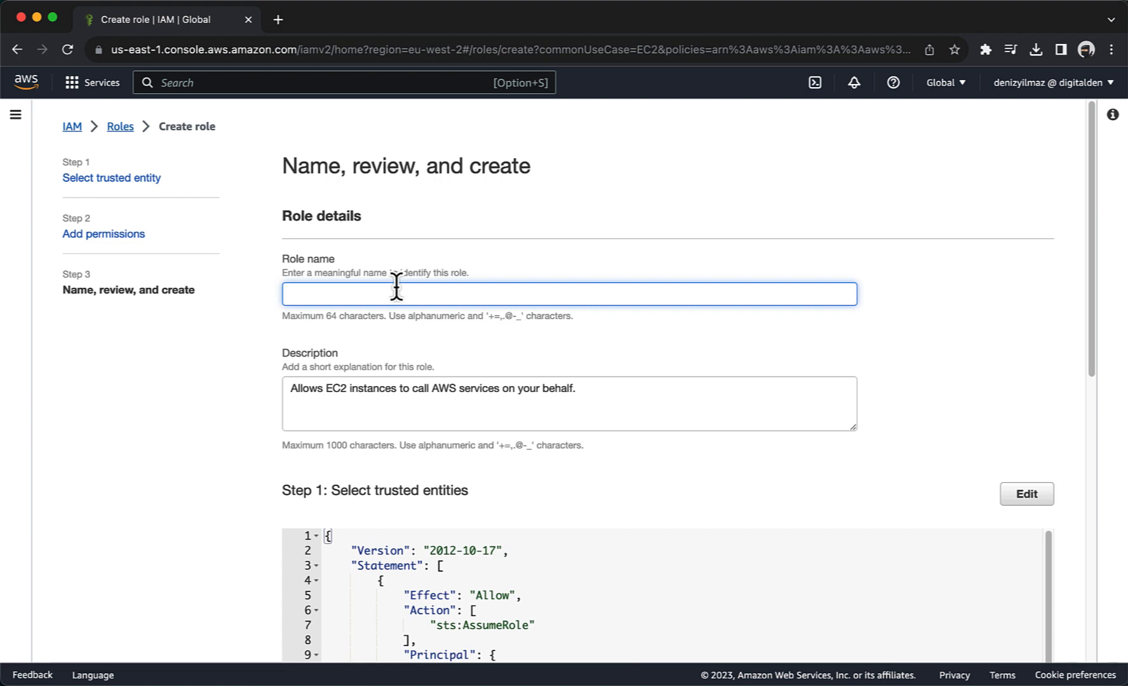
pyautogui.write('SSMInstanceProfile')
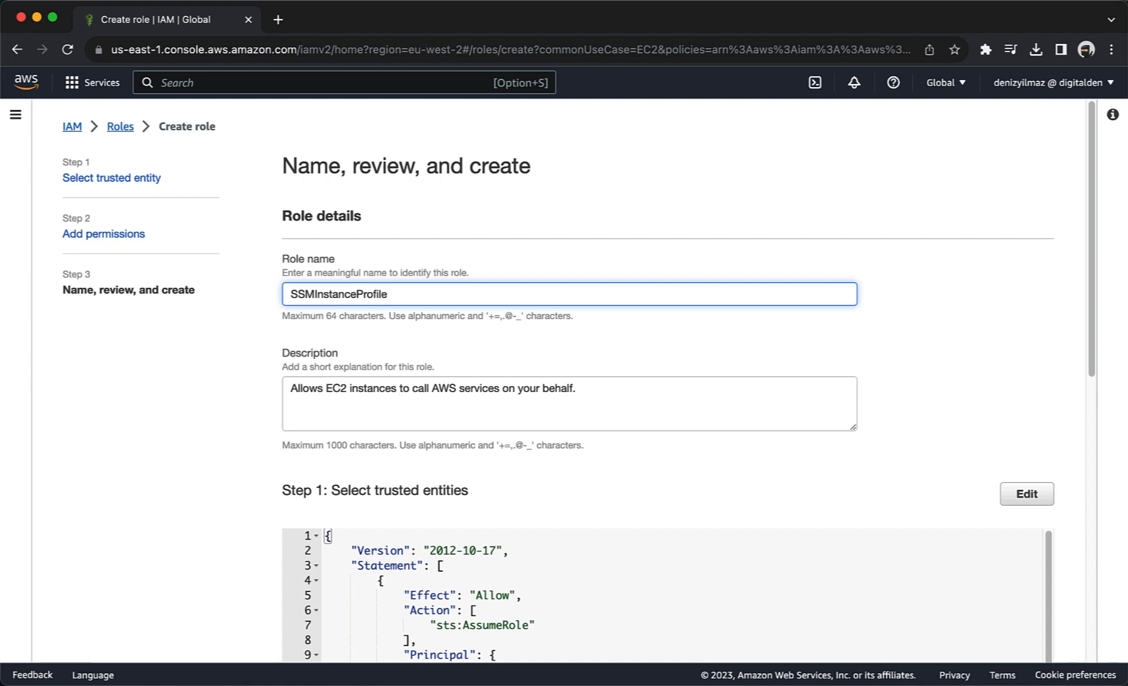
pyautogui.scroll(-3, 572, 381)
pyautogui.scroll(-5, 572, 381)
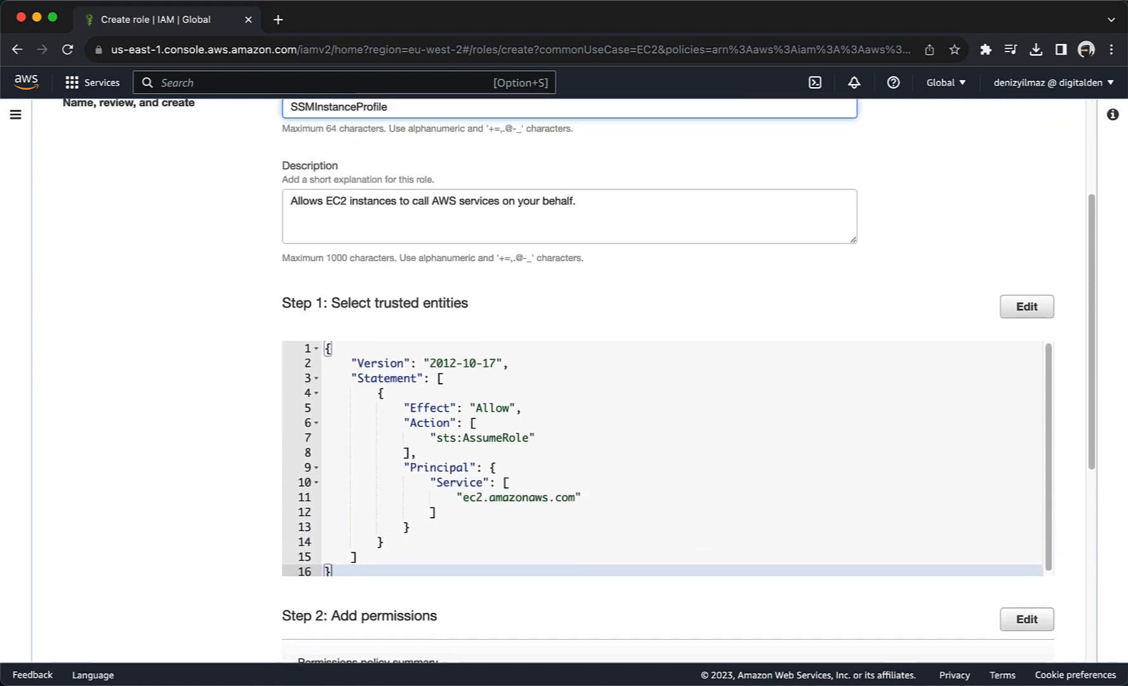
pyautogui.scroll(-6, 571, 381)
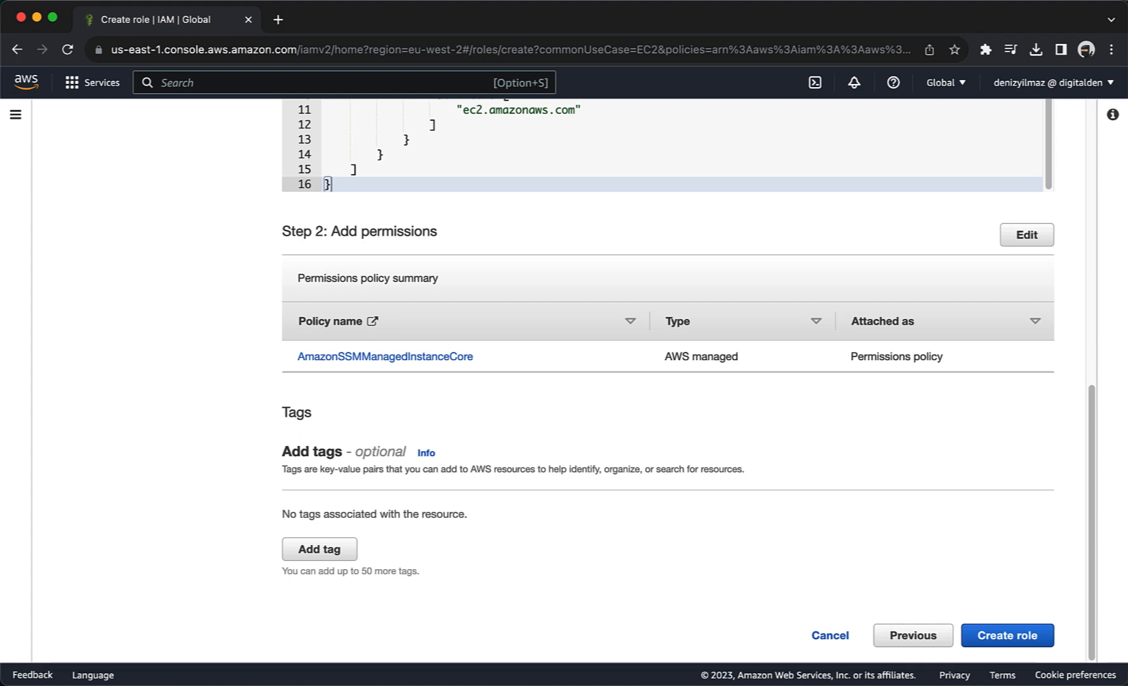
pyautogui.click(1019, 635)
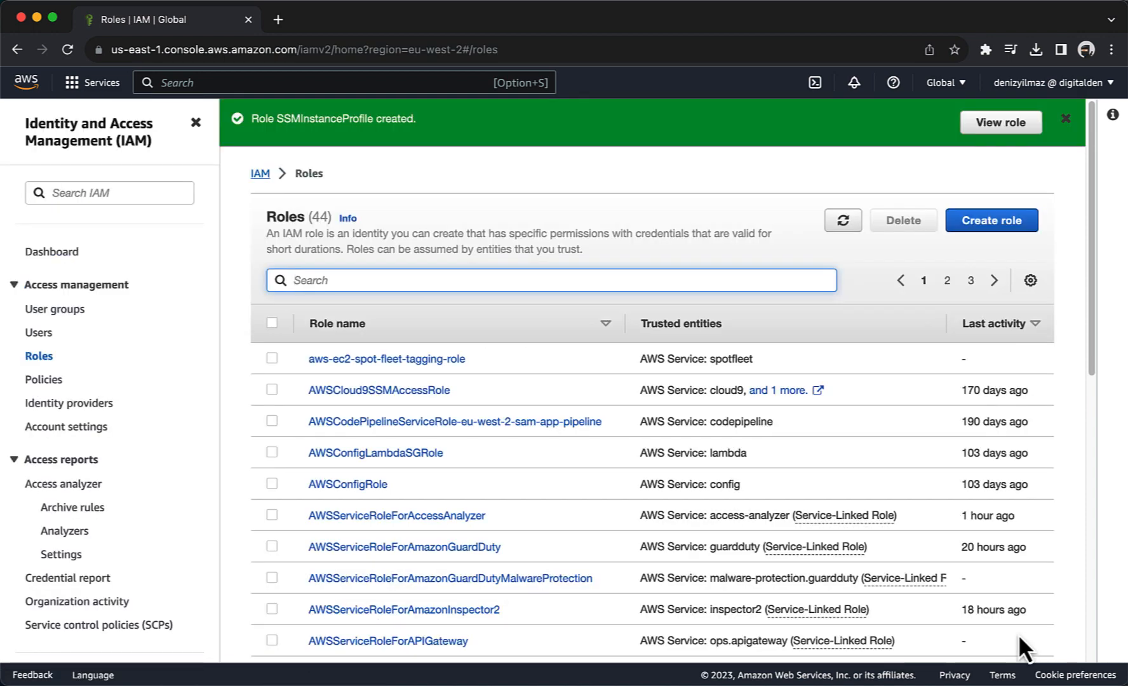
# Step: View the SSMInstanceProfile role's details and expand its Add permissions menu
pyautogui.click(983, 126)
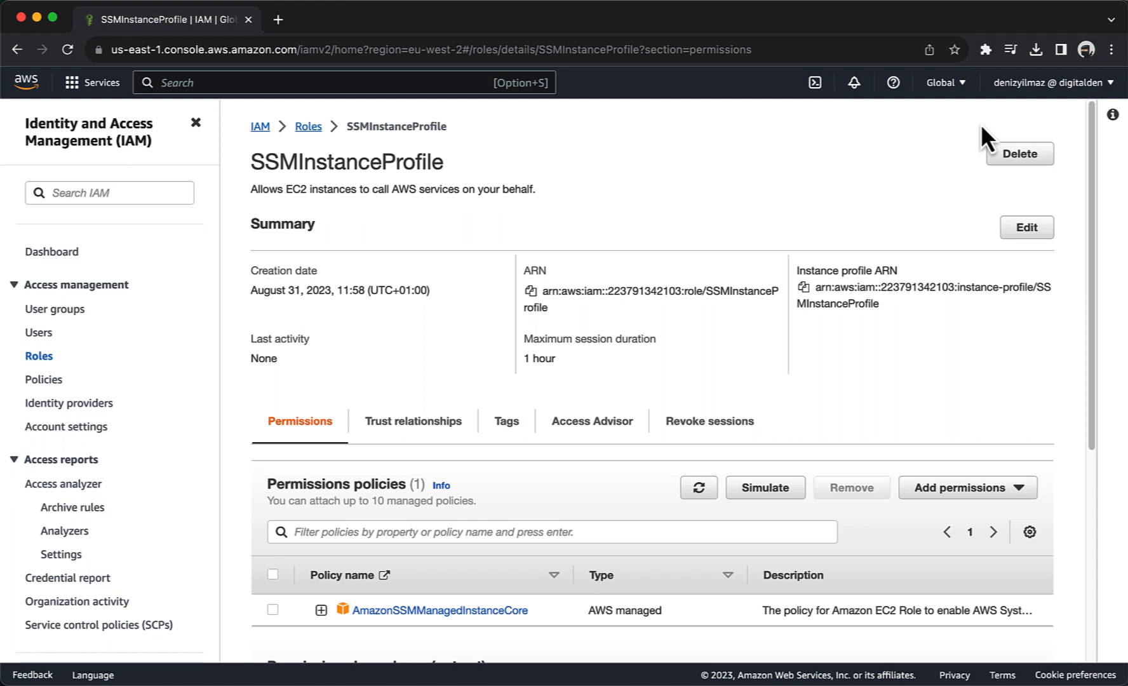
pyautogui.scroll(-5, 980, 124)
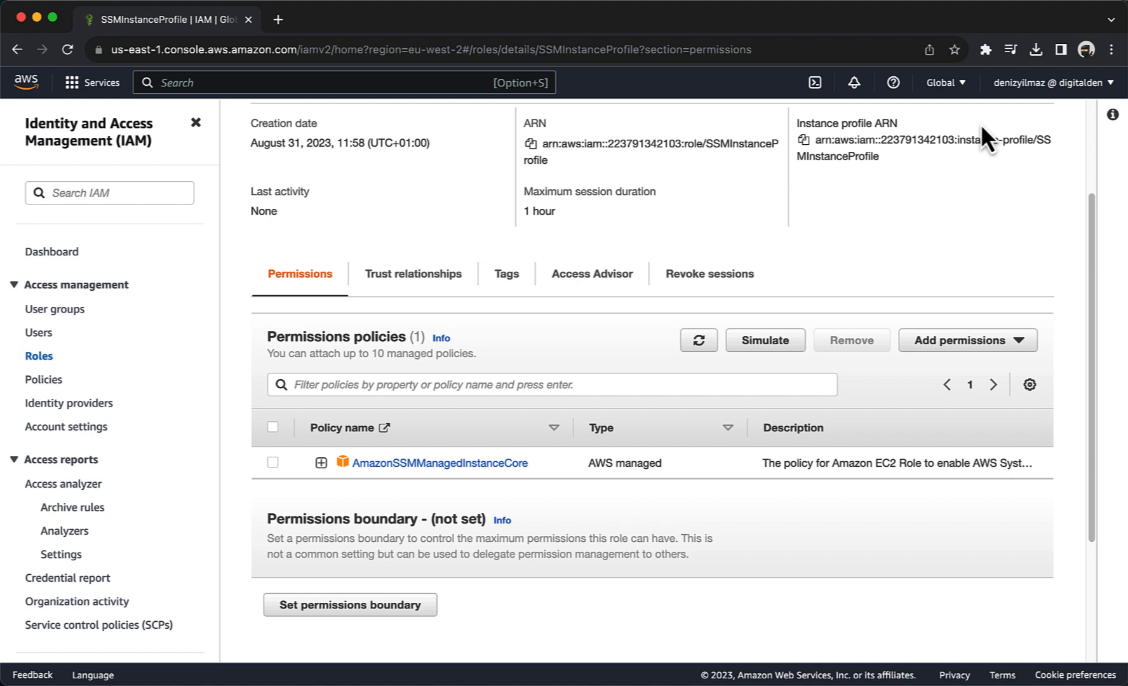
pyautogui.click(979, 341)
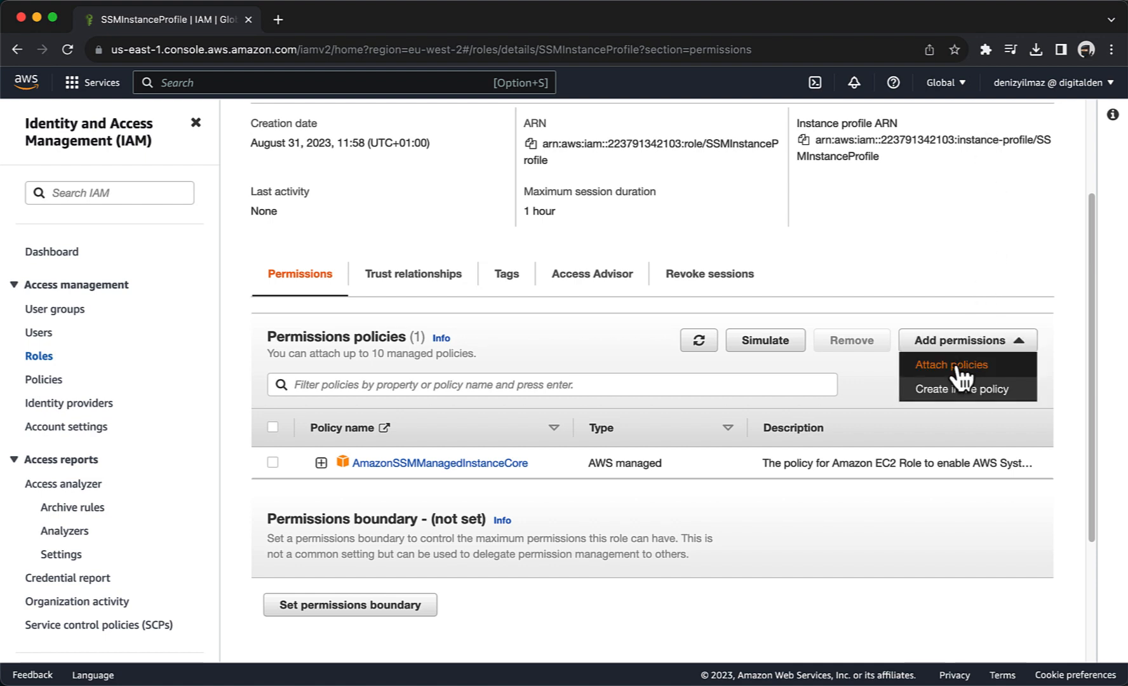
# Step: Attach CloudWatchAgentServerPolicy, found by filtering 'agentserver', to SSMInstanceProfile and verify both policies
pyautogui.click(956, 367)
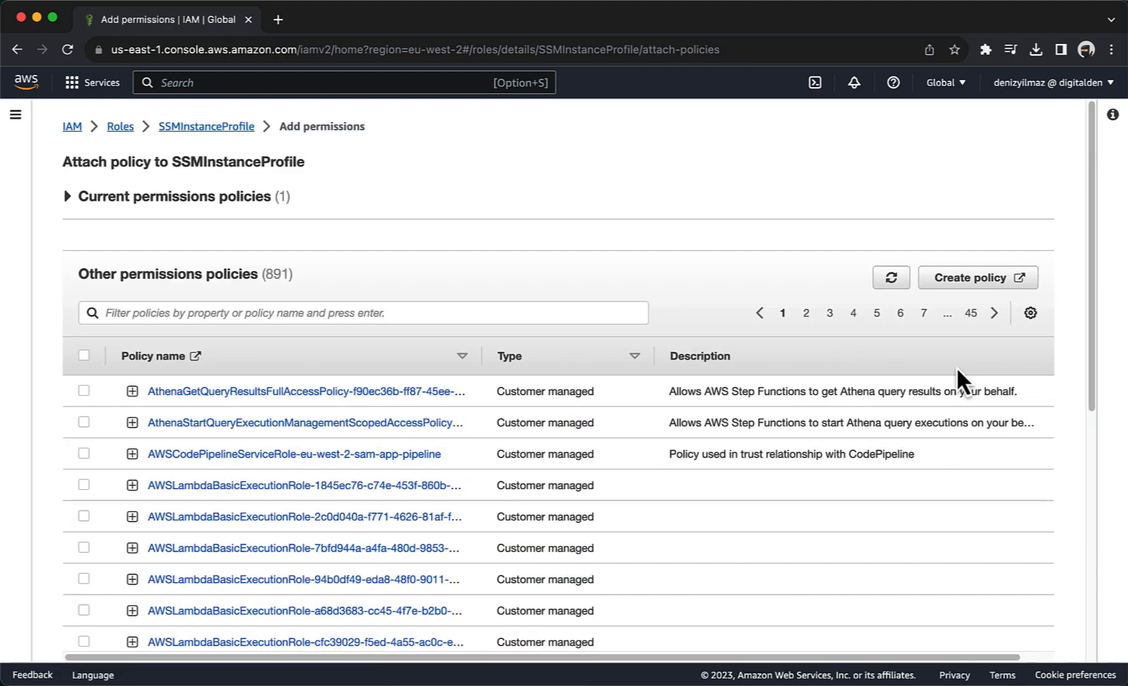
pyautogui.click(350, 315)
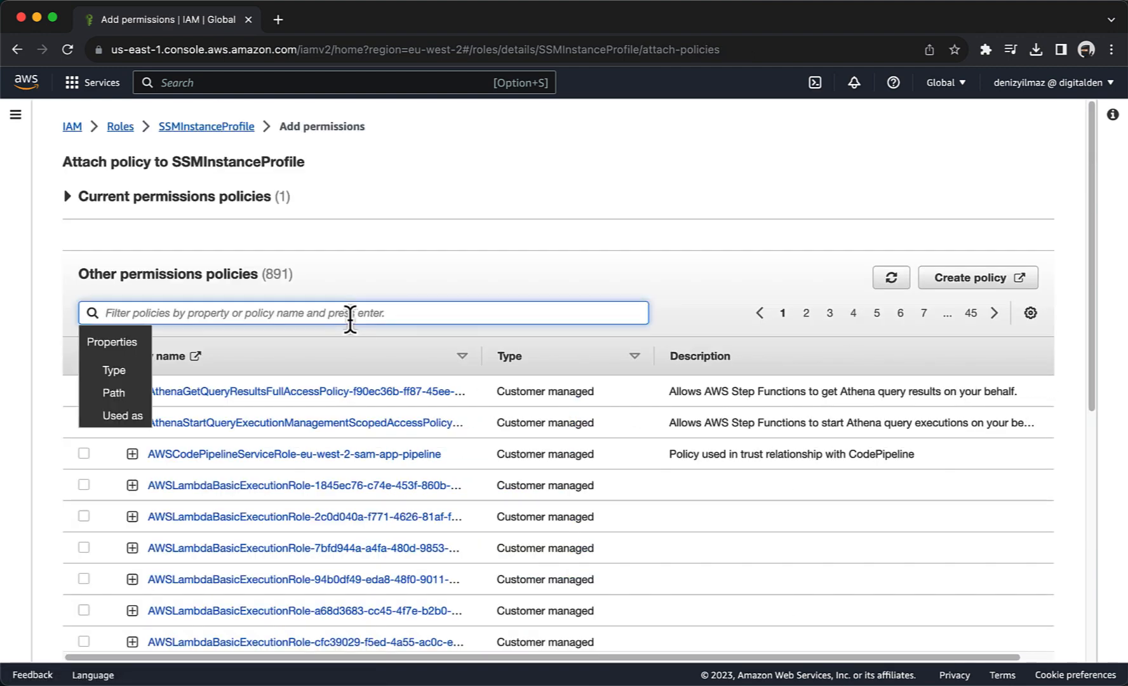
pyautogui.write('agentserver')
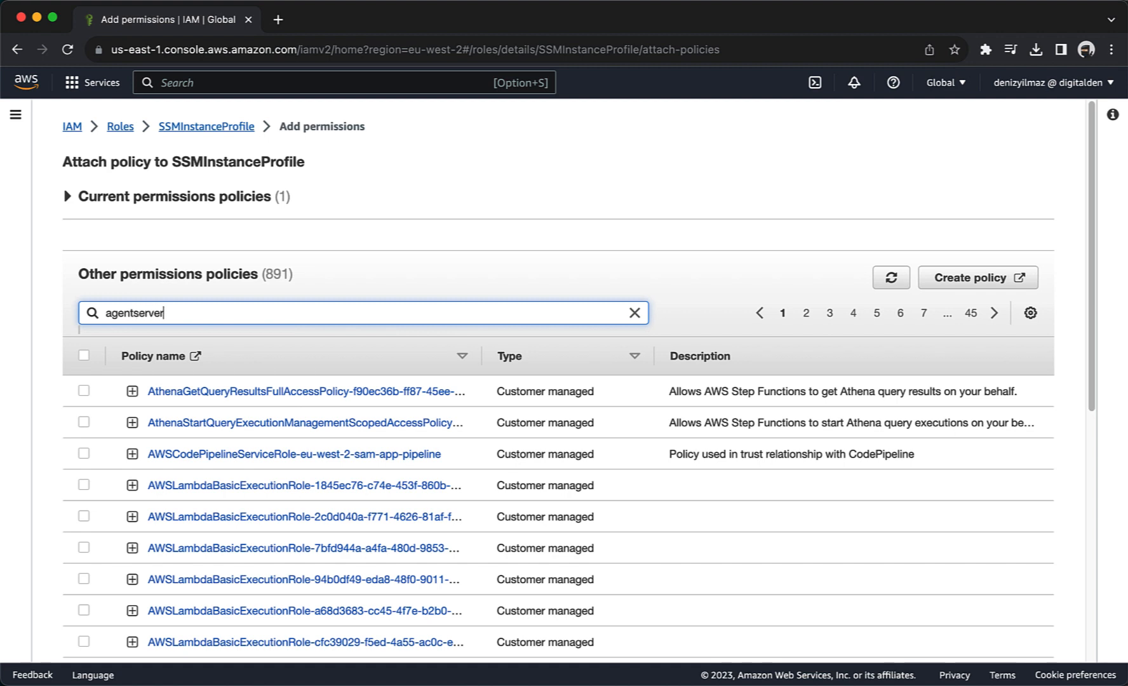
pyautogui.press('Return')
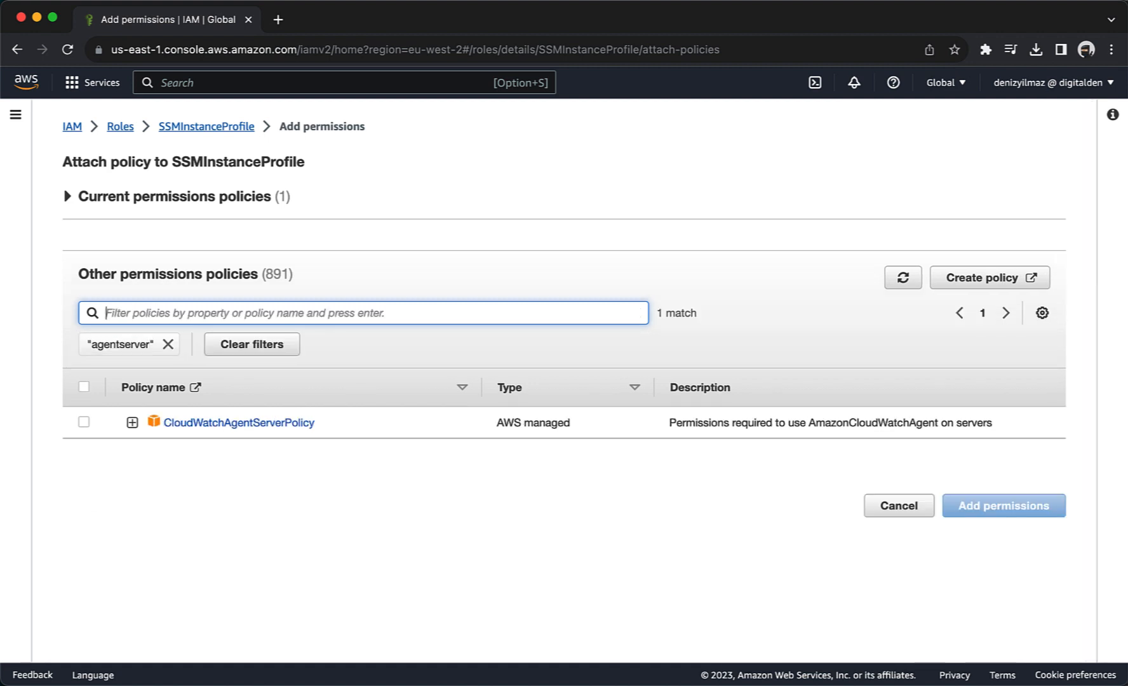
pyautogui.click(83, 422)
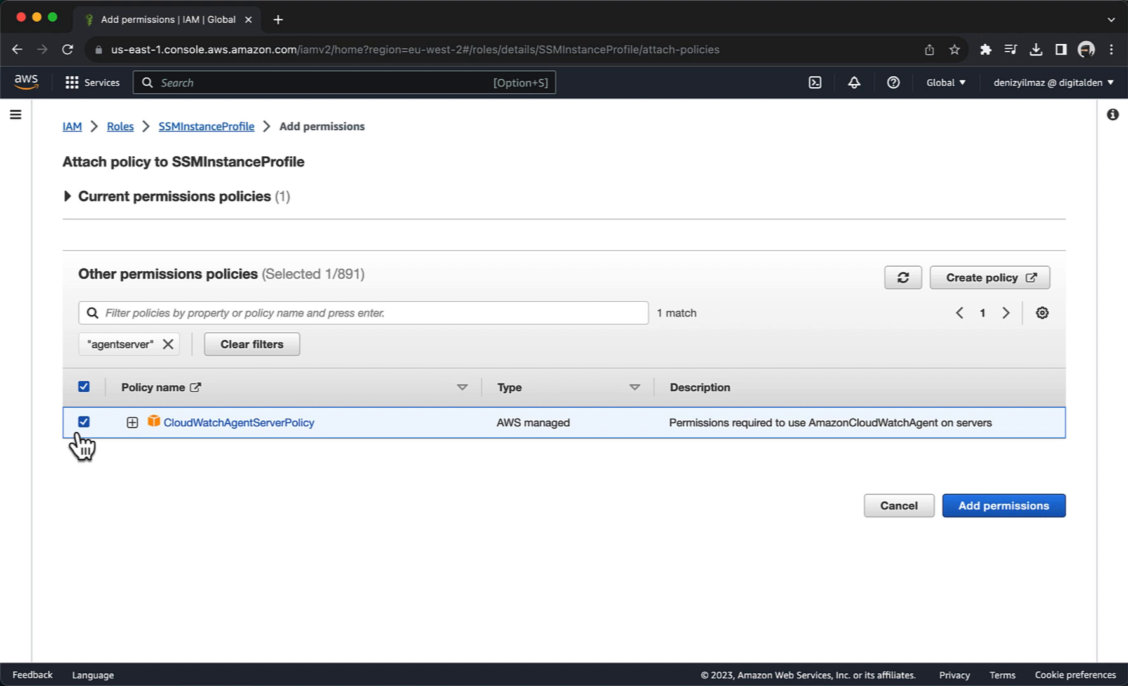
pyautogui.click(966, 508)
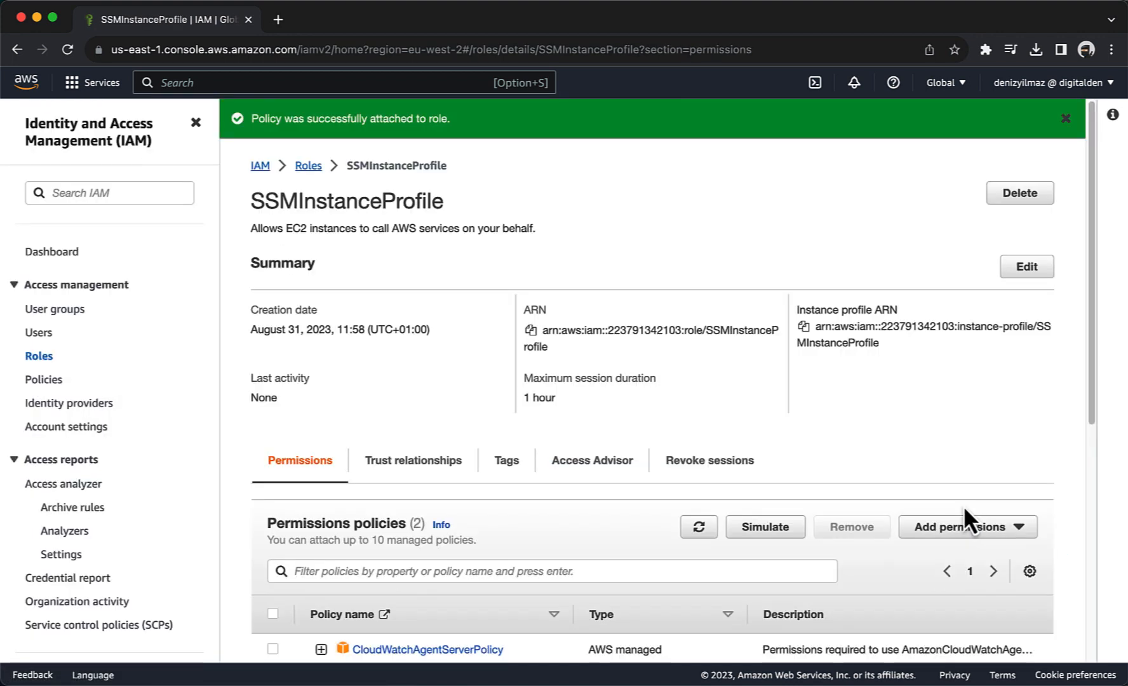
pyautogui.scroll(-5, 964, 506)
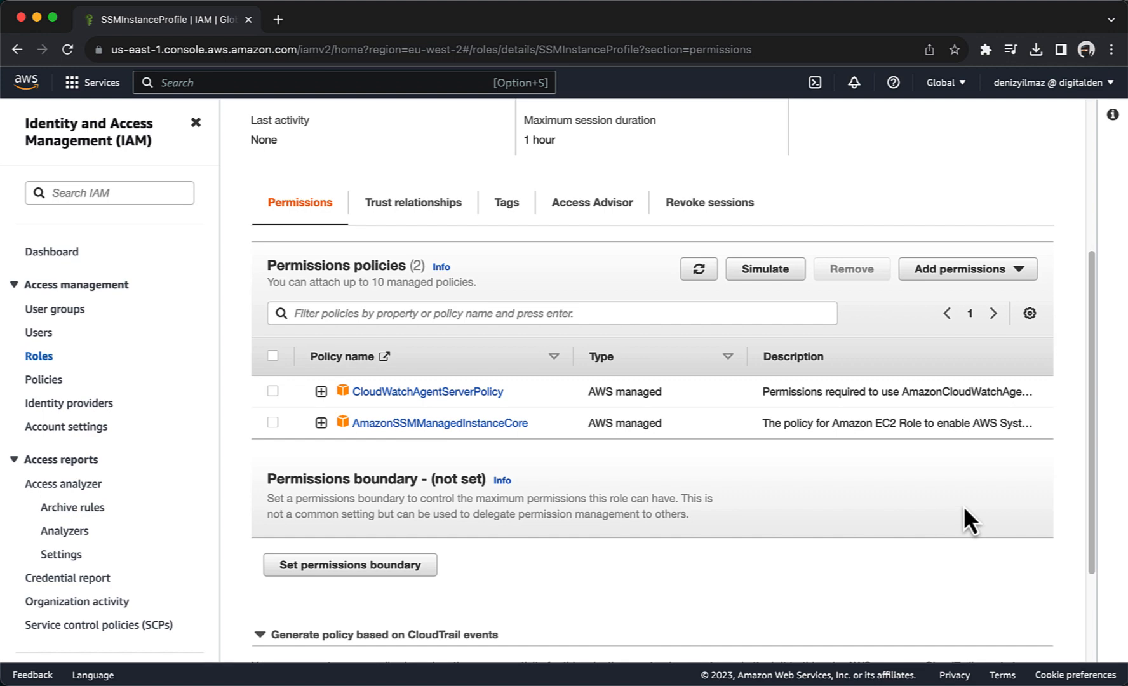
pyautogui.scroll(5, 964, 508)
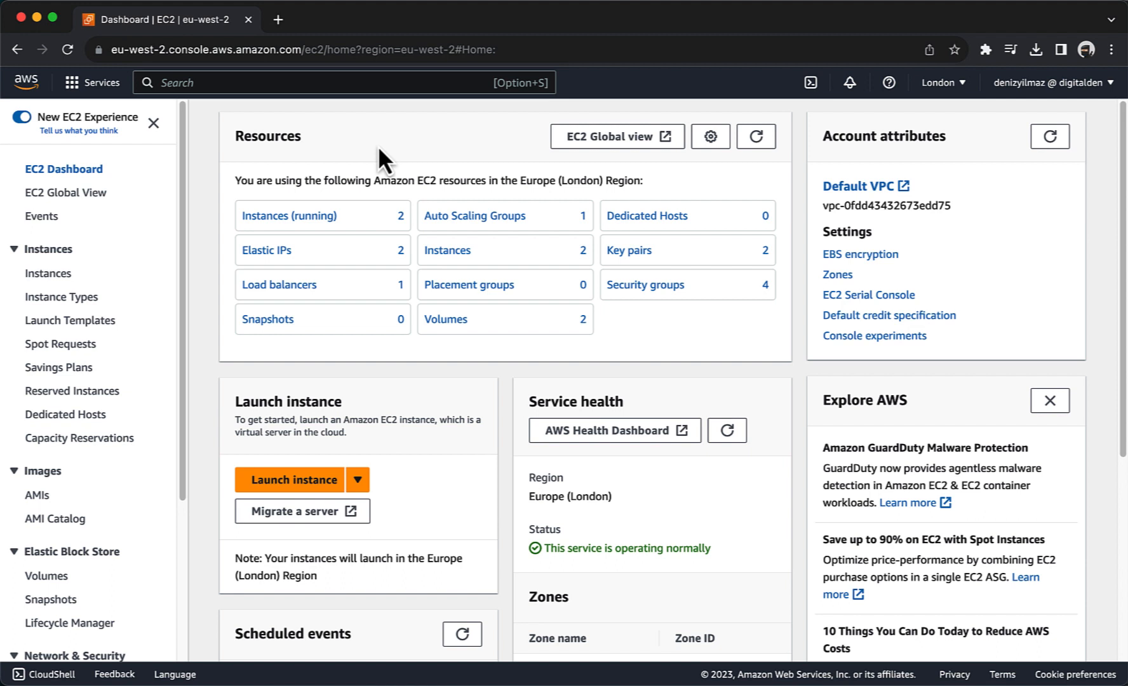
# Step: Choose Modify template (Create new version) for the WebServer-LT launch template
pyautogui.click(76, 327)
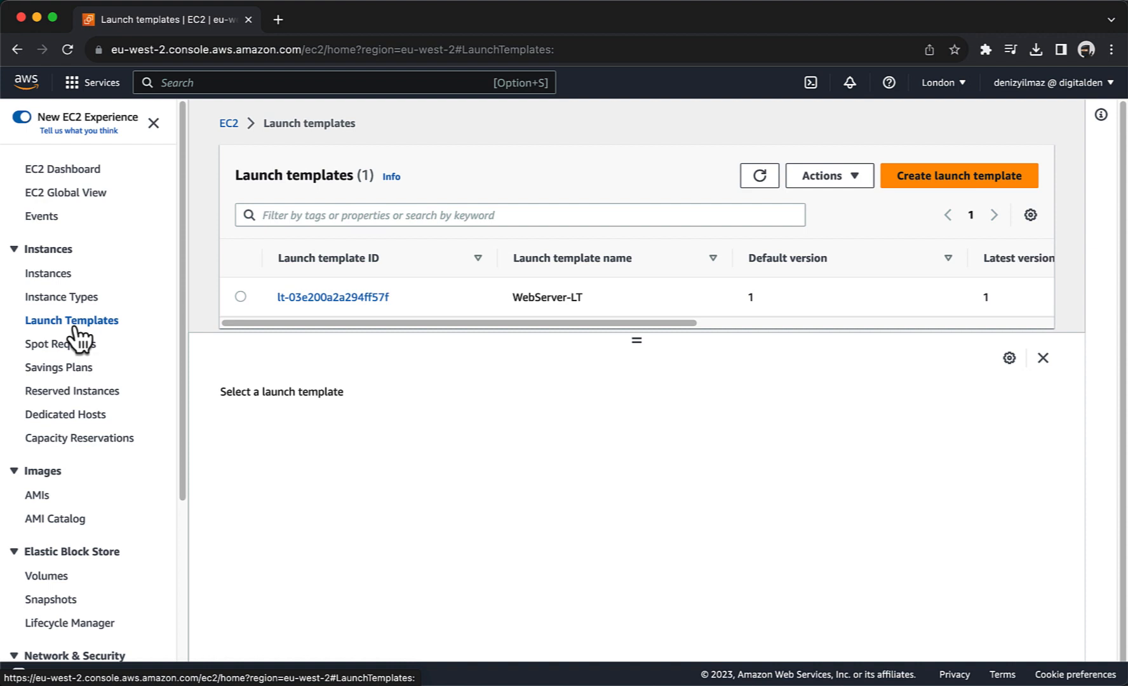
pyautogui.click(240, 297)
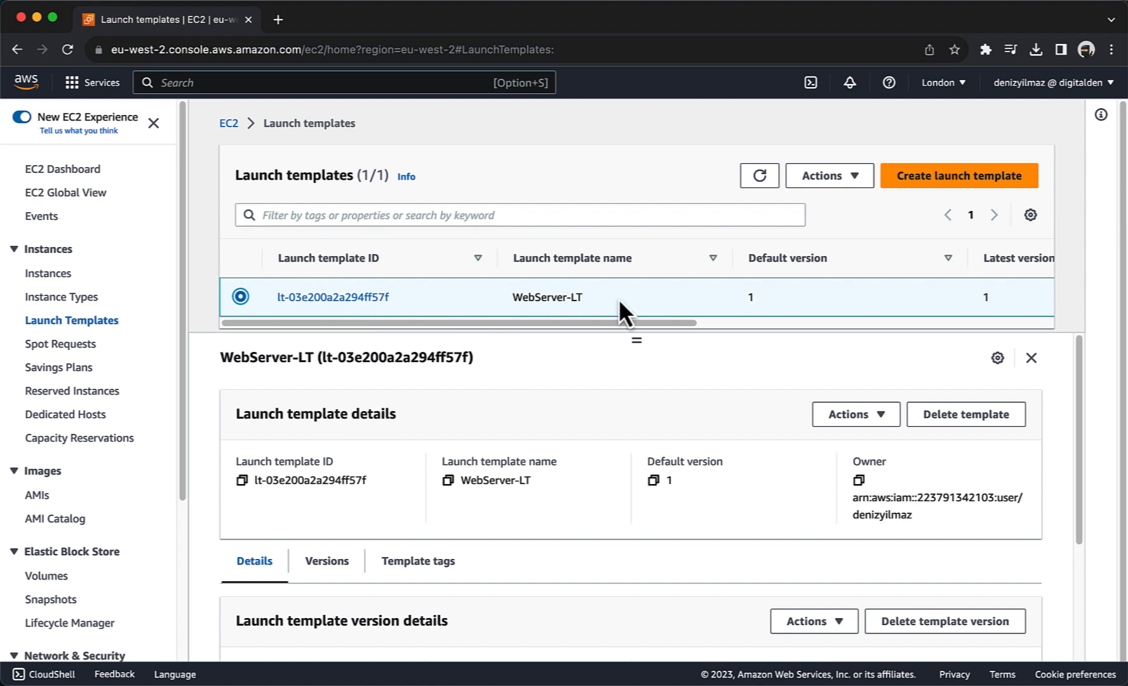
pyautogui.click(825, 176)
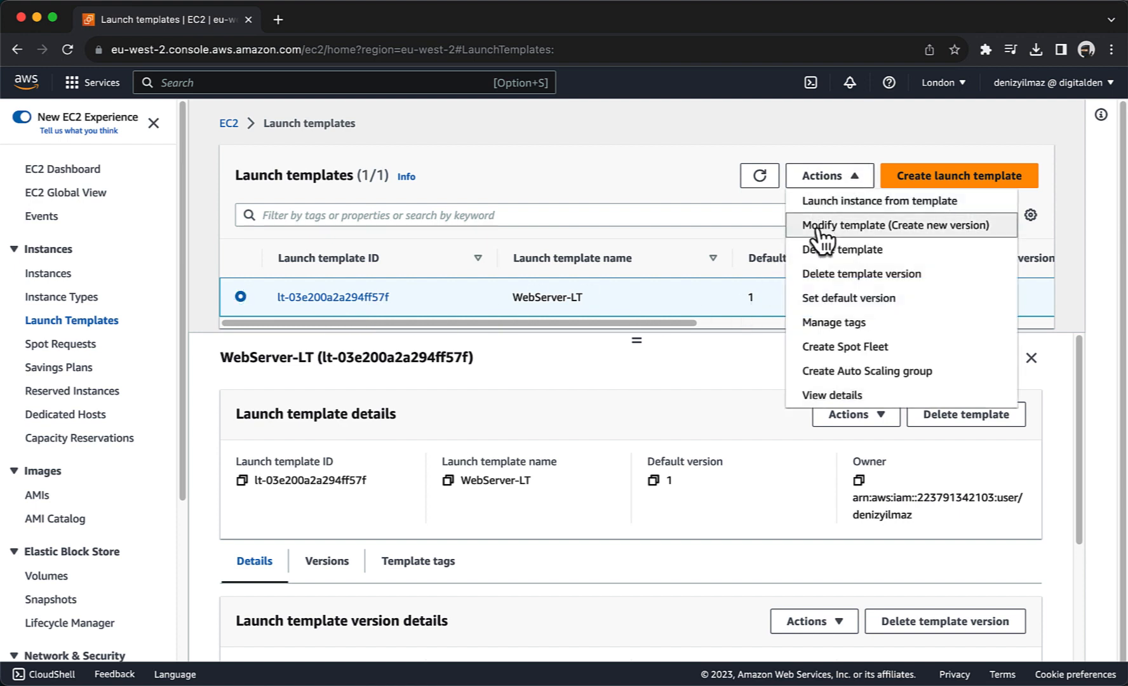
pyautogui.click(820, 229)
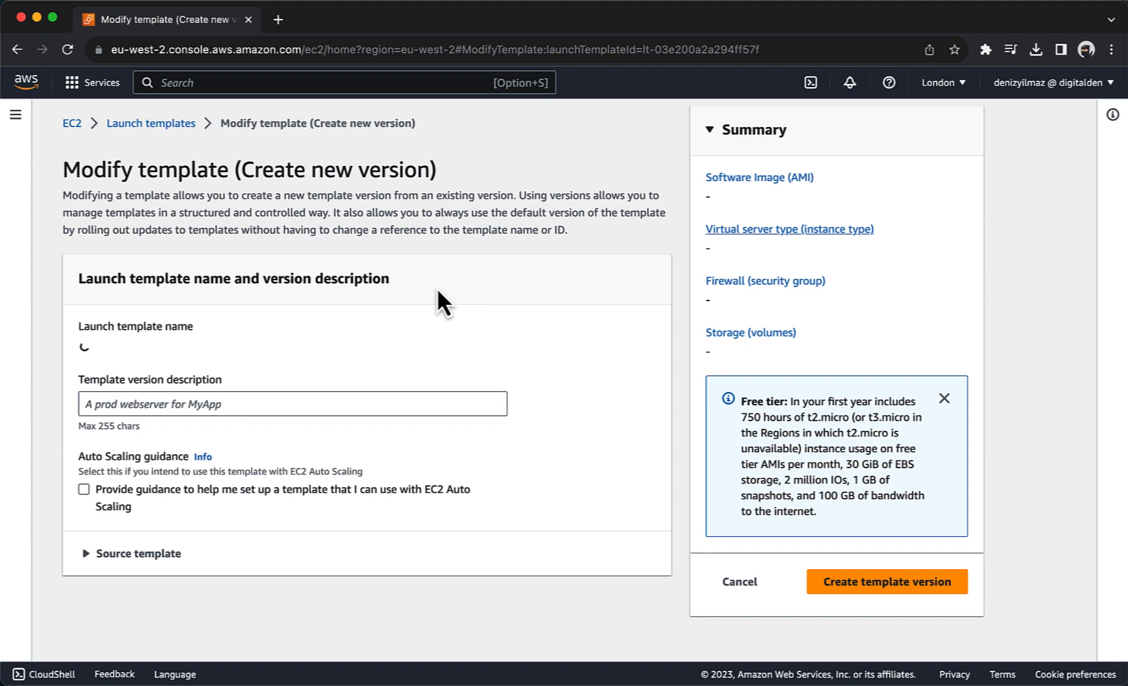
# Step: Set SSMInstanceProfile as the IAM instance profile in Advanced details and create the template version
pyautogui.scroll(-5, 437, 289)
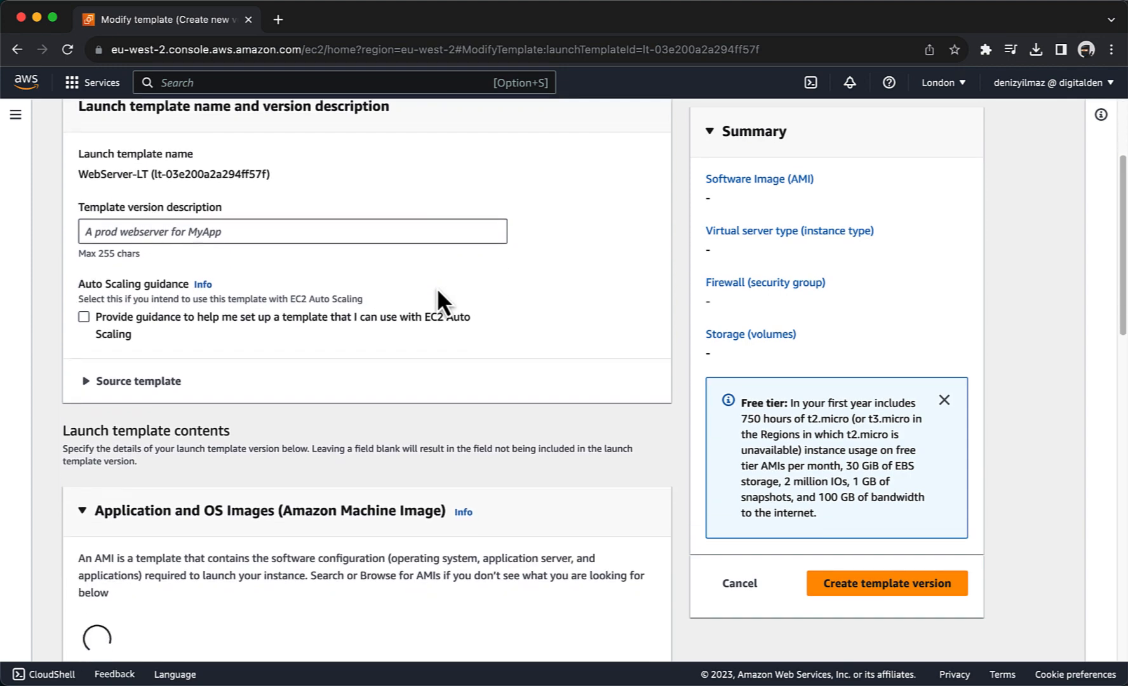
pyautogui.scroll(-3, 437, 287)
pyautogui.scroll(-2, 437, 287)
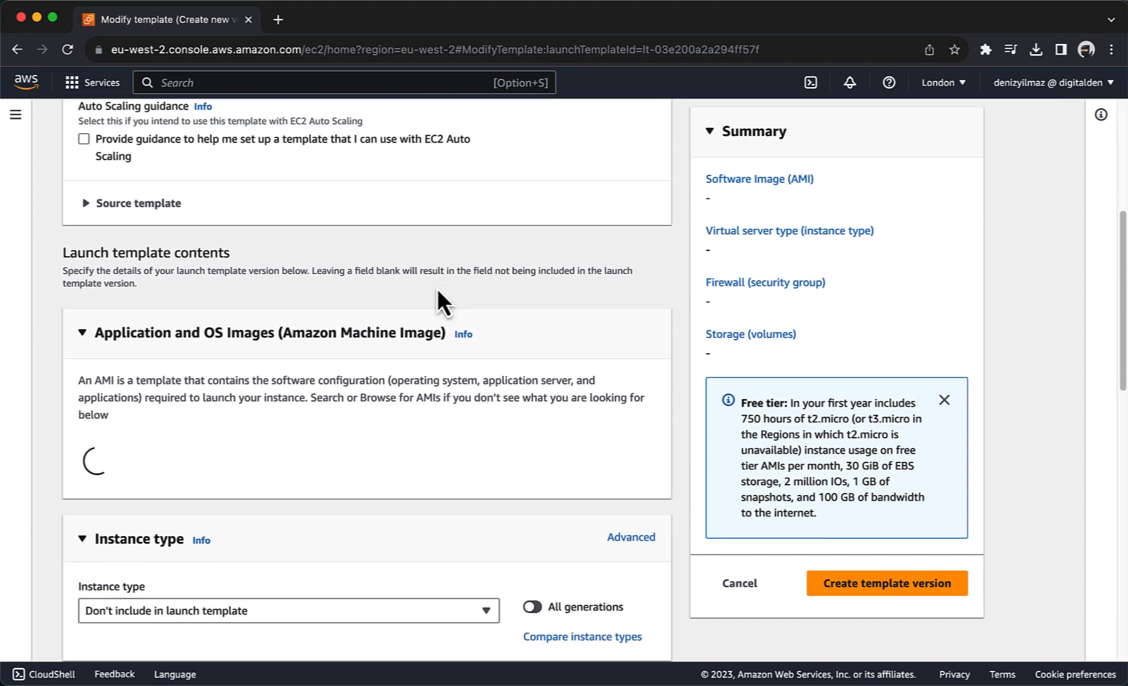
pyautogui.scroll(-12, 437, 287)
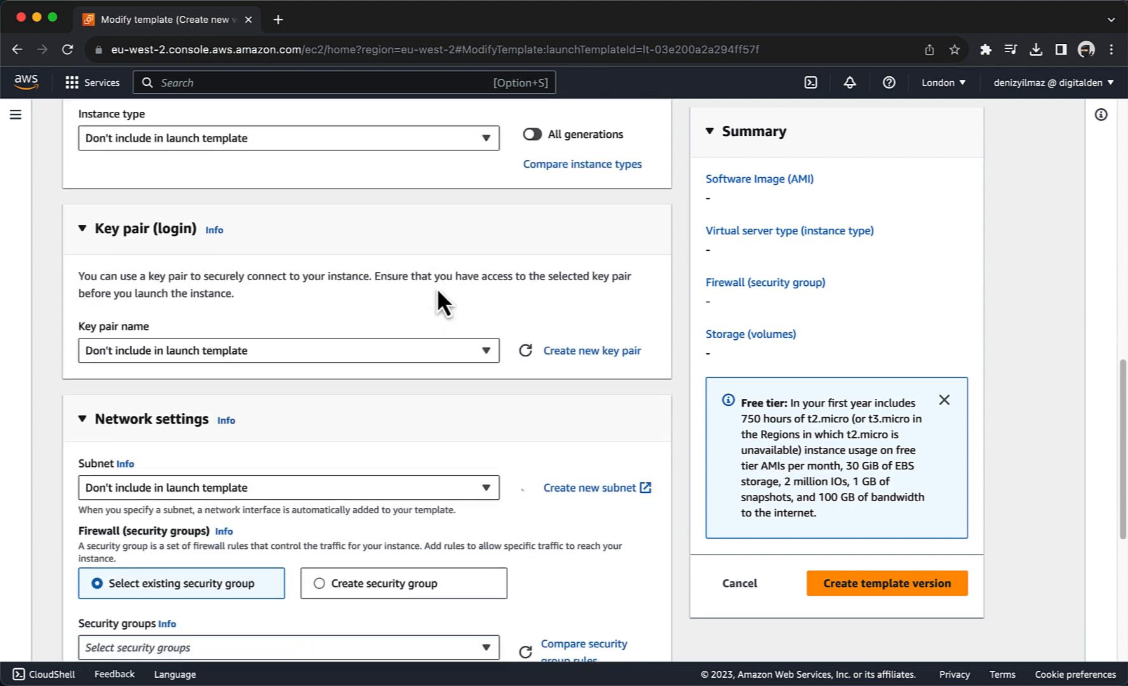
pyautogui.scroll(-12, 437, 287)
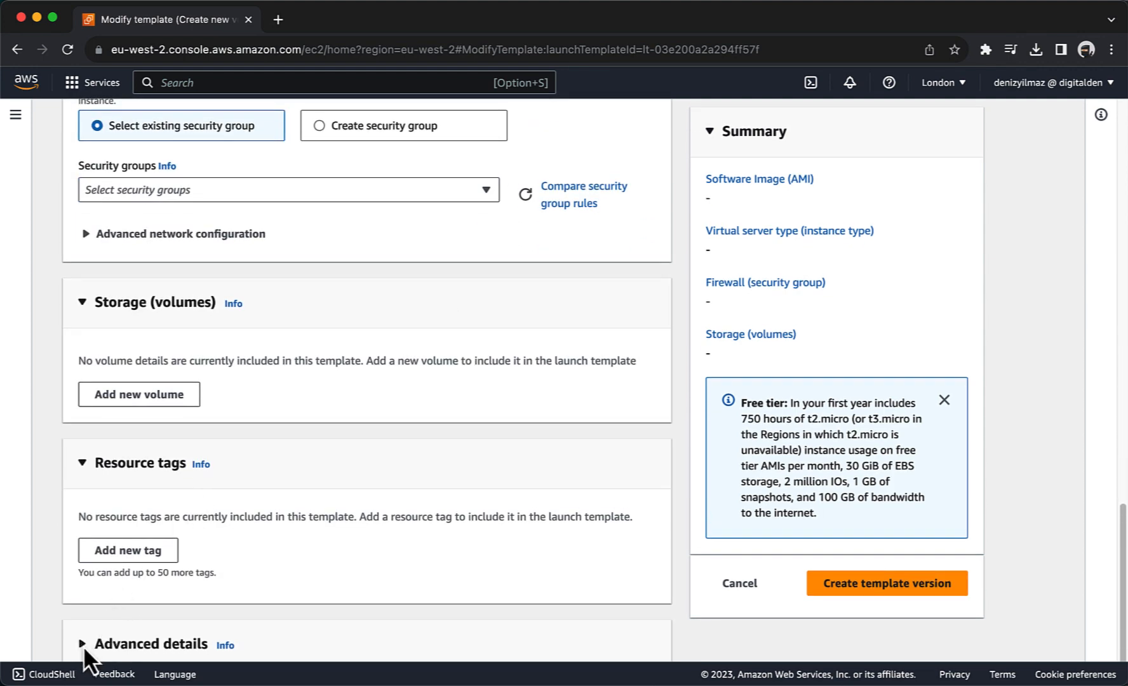
pyautogui.scroll(-3, 89, 639)
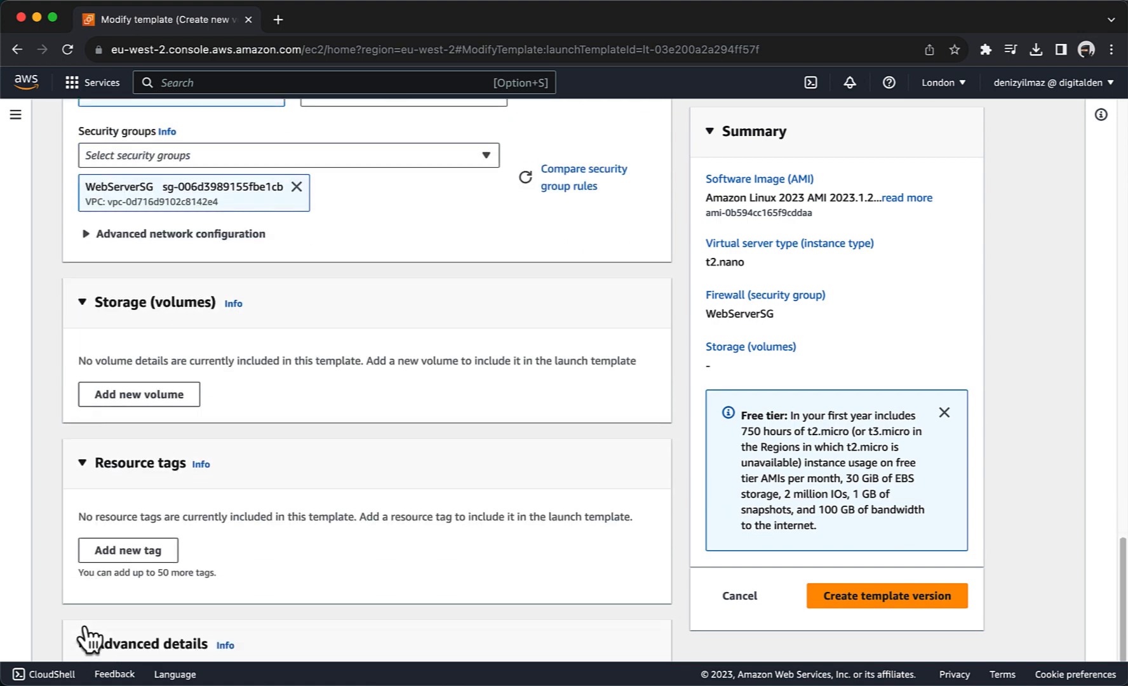
pyautogui.scroll(-10, 81, 648)
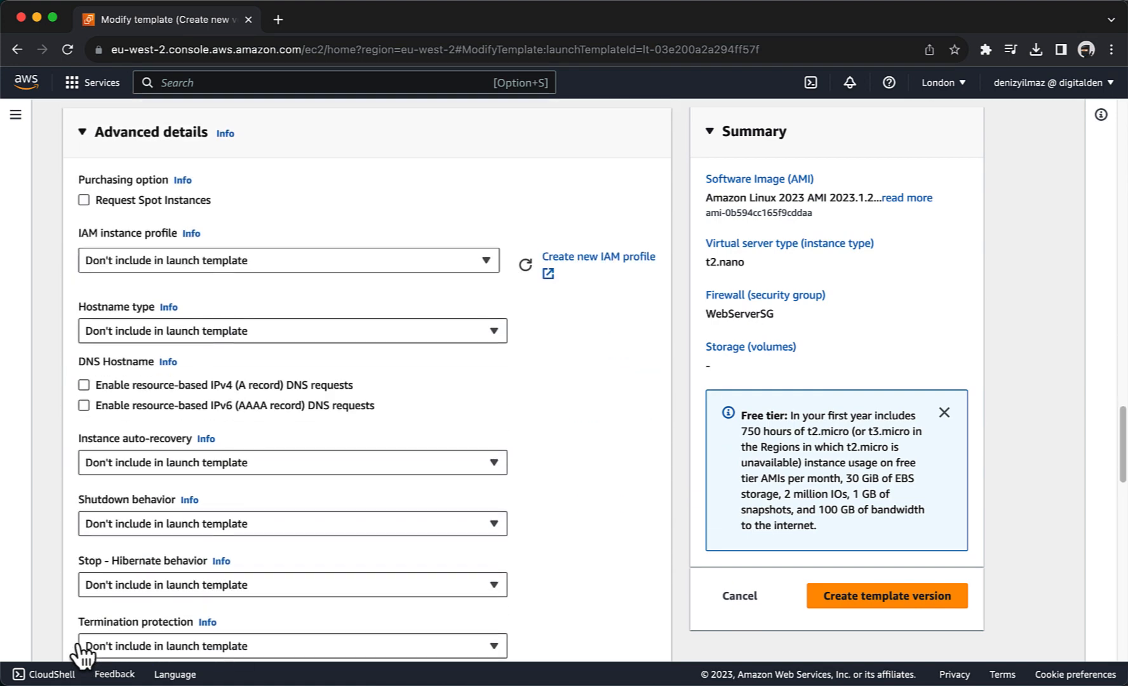
pyautogui.scroll(2, 149, 247)
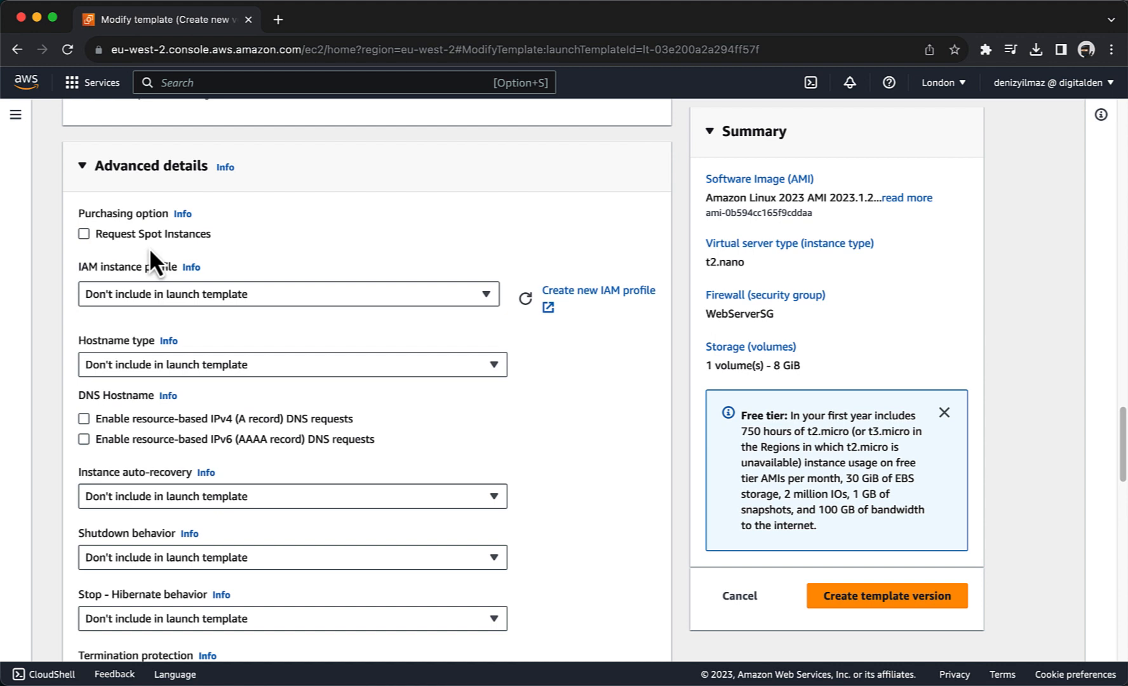
pyautogui.click(149, 293)
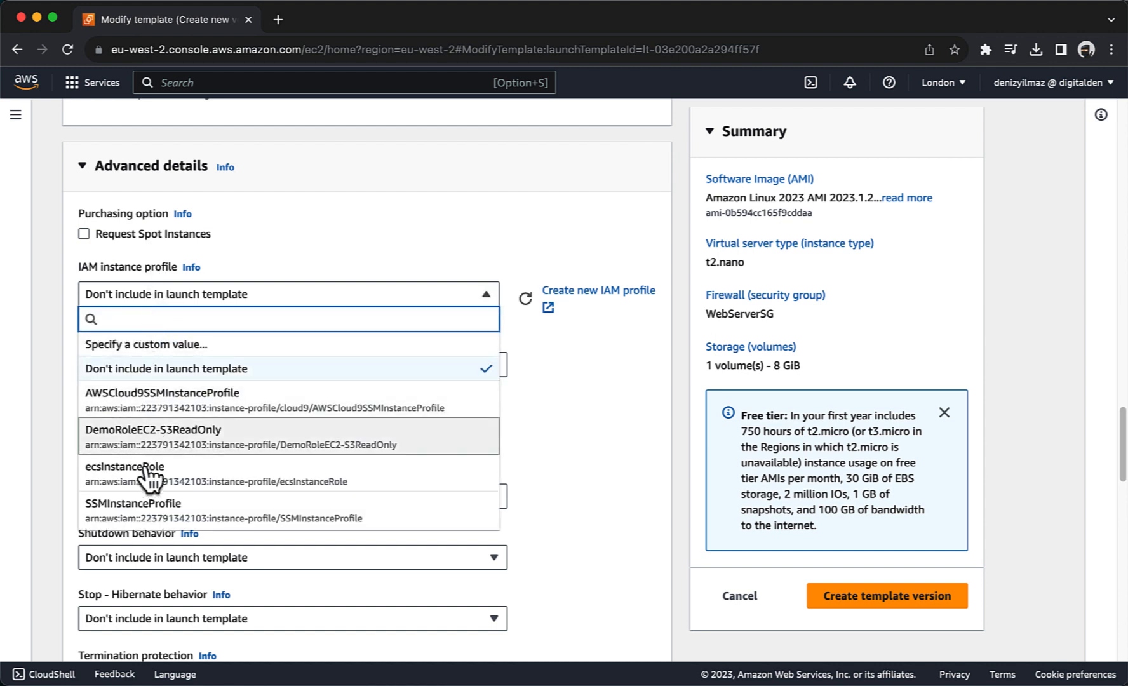
pyautogui.click(147, 510)
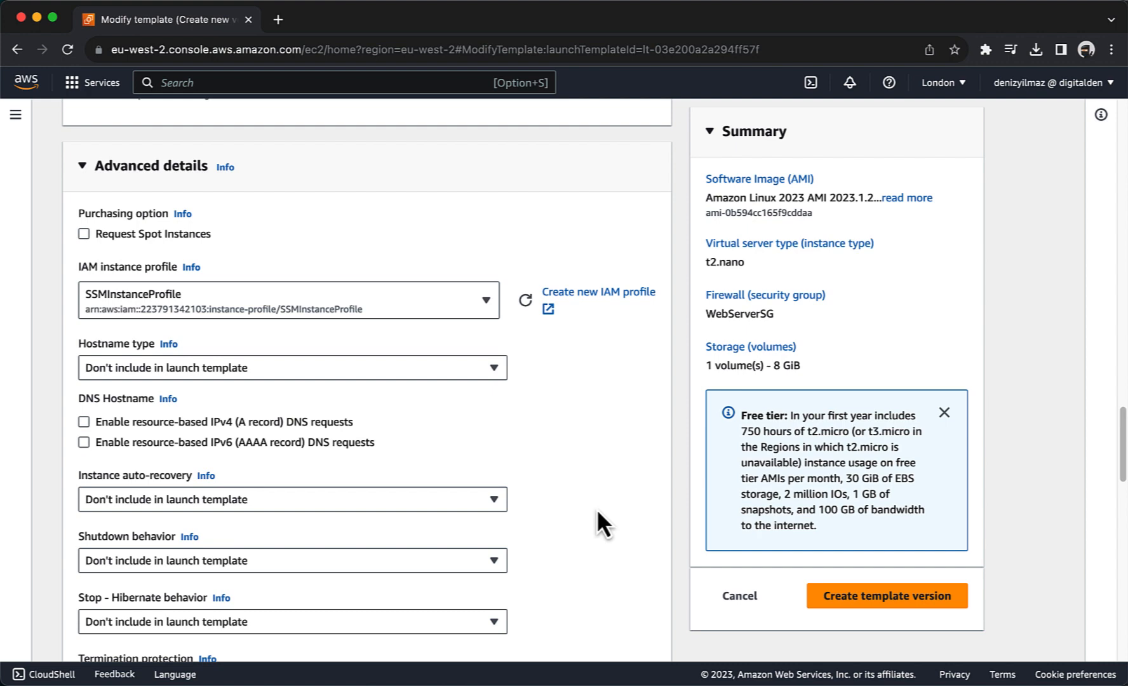
pyautogui.scroll(-10, 597, 512)
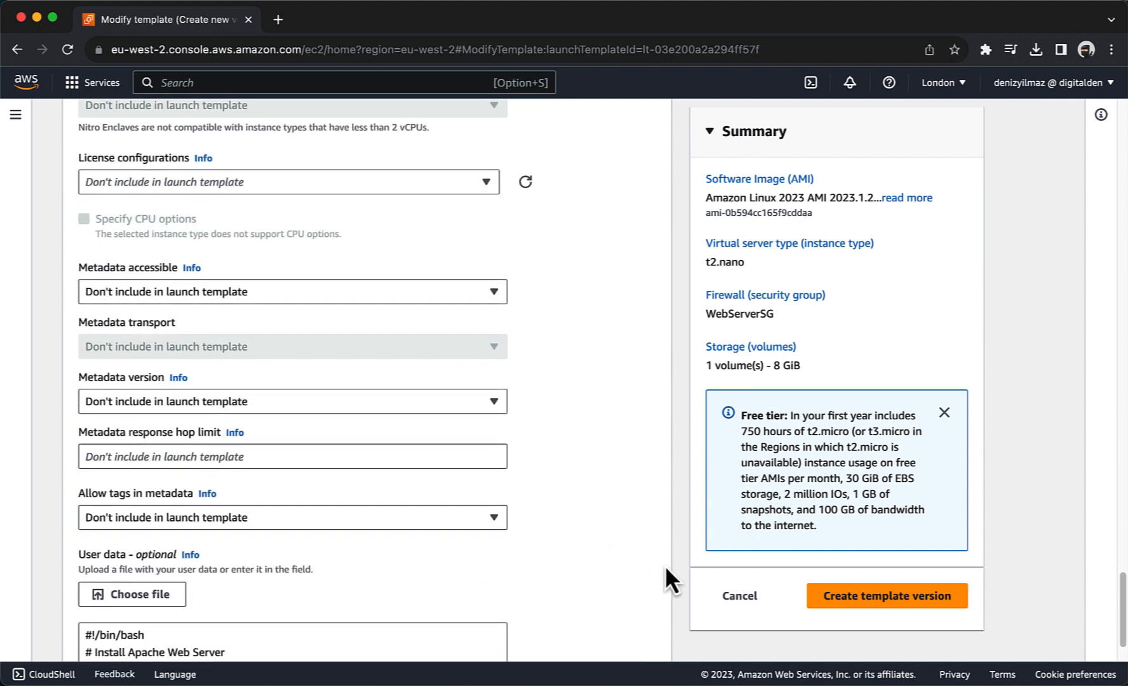
pyautogui.click(838, 600)
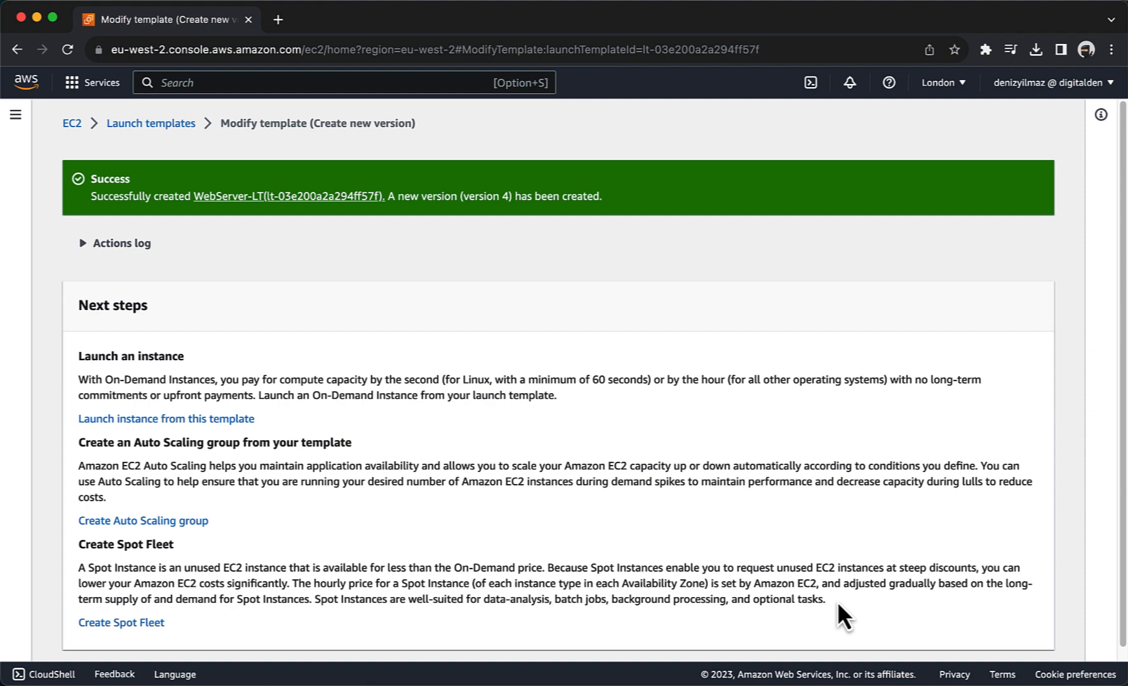
# Step: Select WebServer-ASG on the Auto Scaling groups page and choose Actions > Edit
pyautogui.click(18, 118)
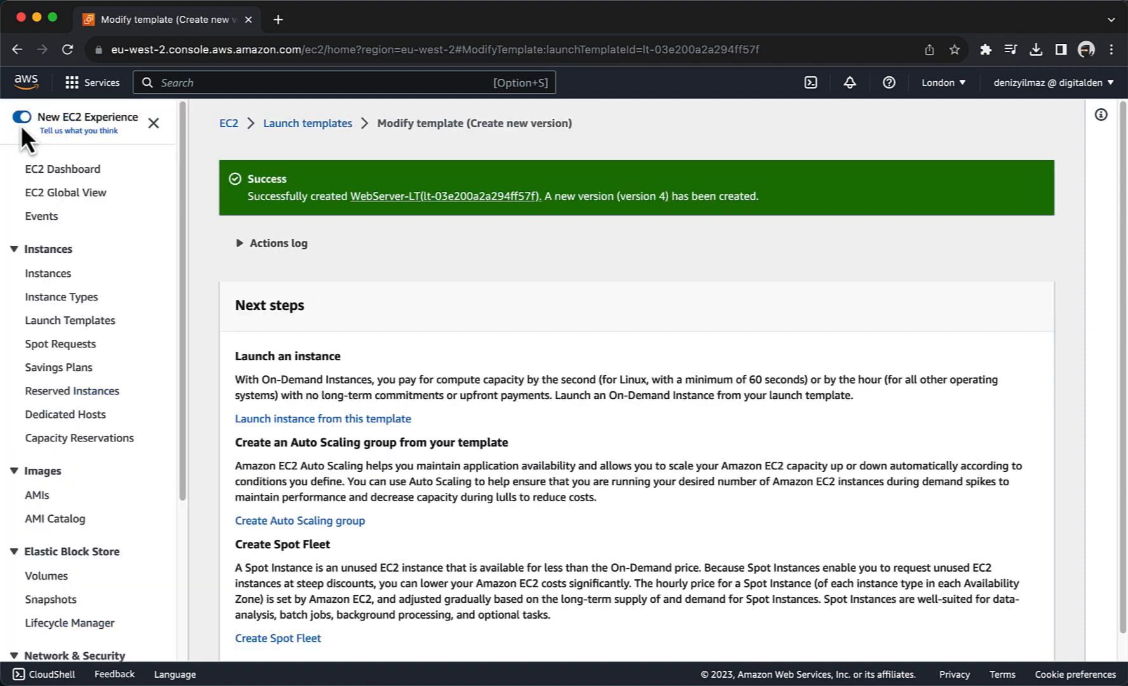
pyautogui.scroll(-5, 61, 419)
pyautogui.scroll(-1, 64, 425)
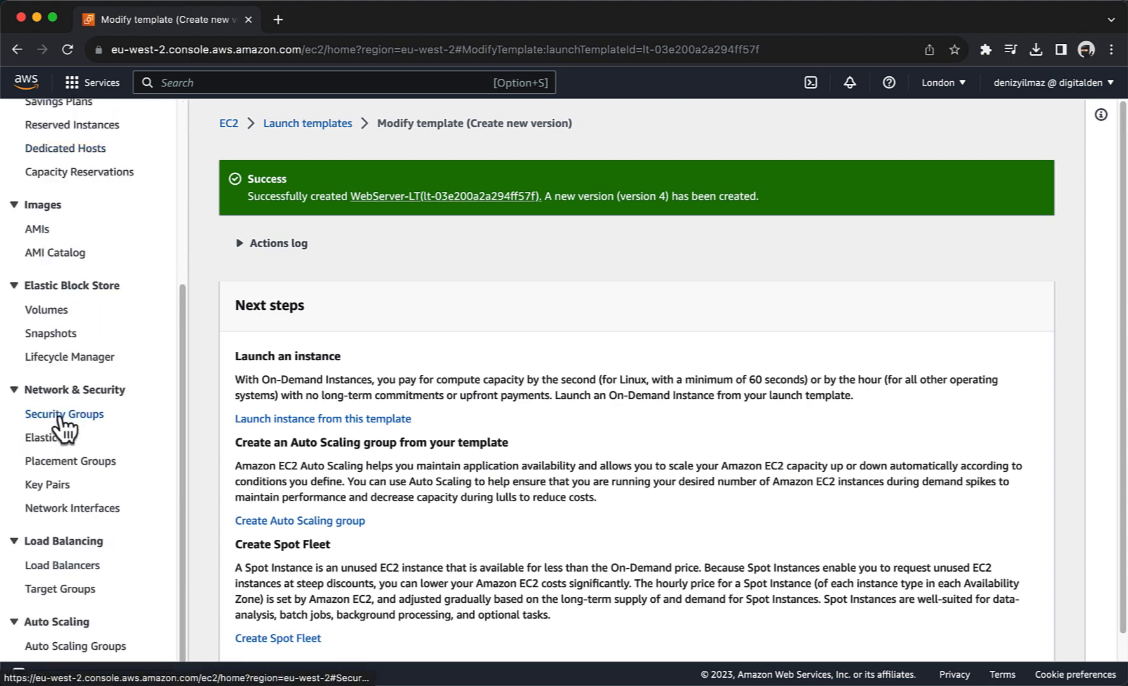
pyautogui.click(51, 646)
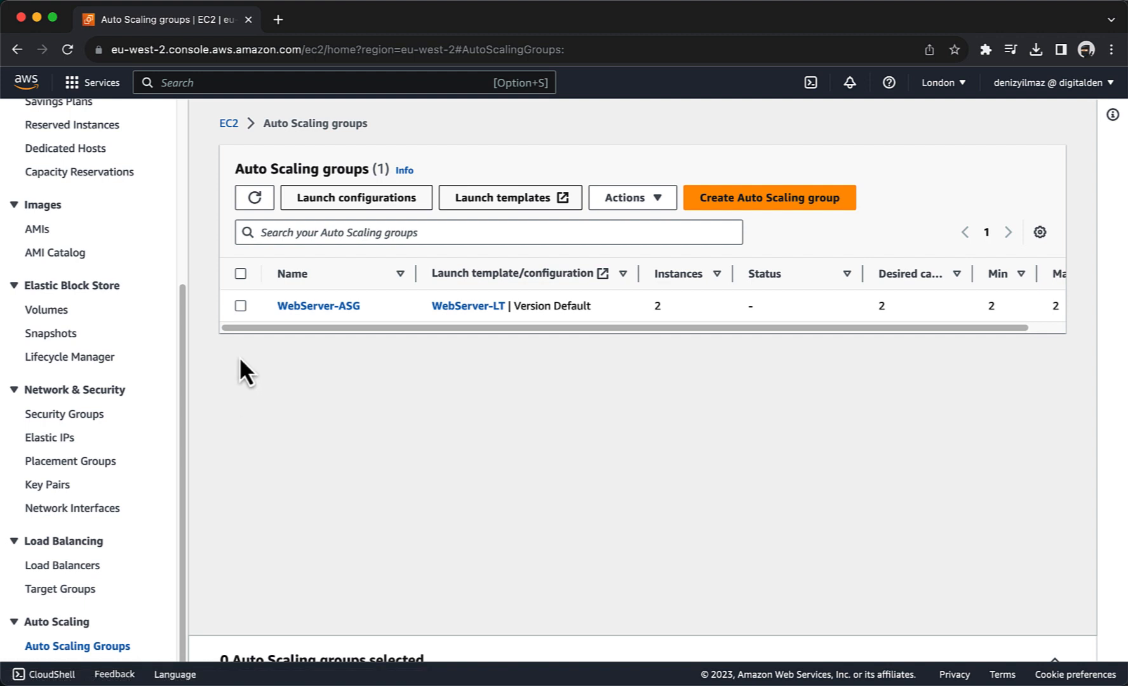
pyautogui.click(240, 306)
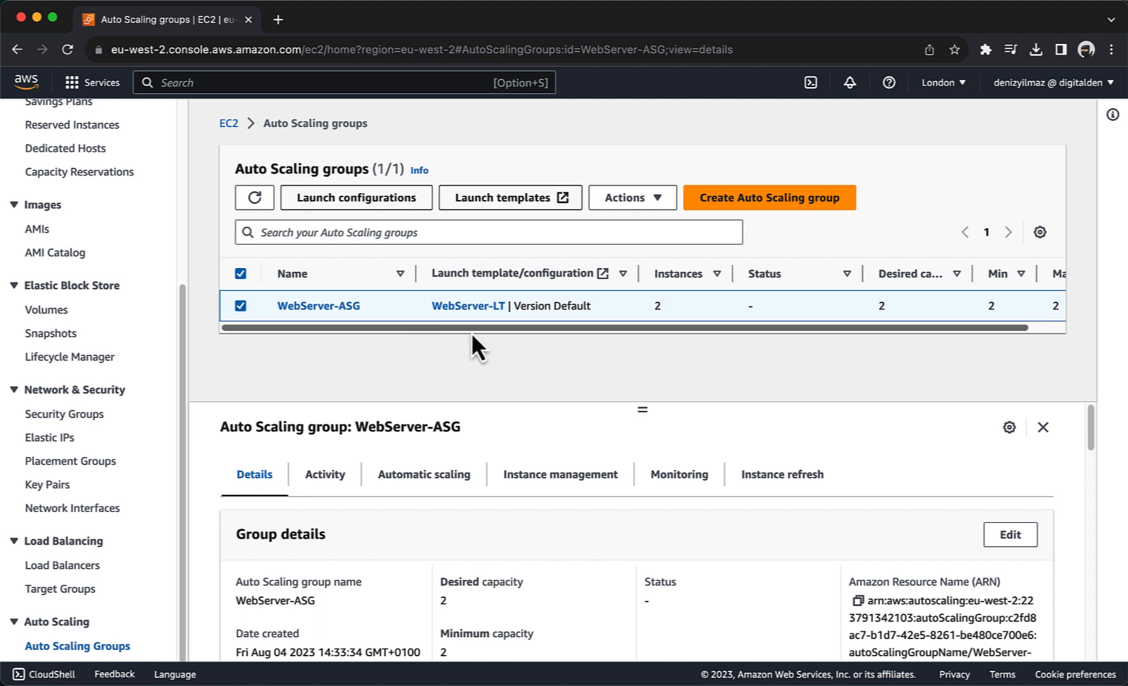
pyautogui.click(619, 203)
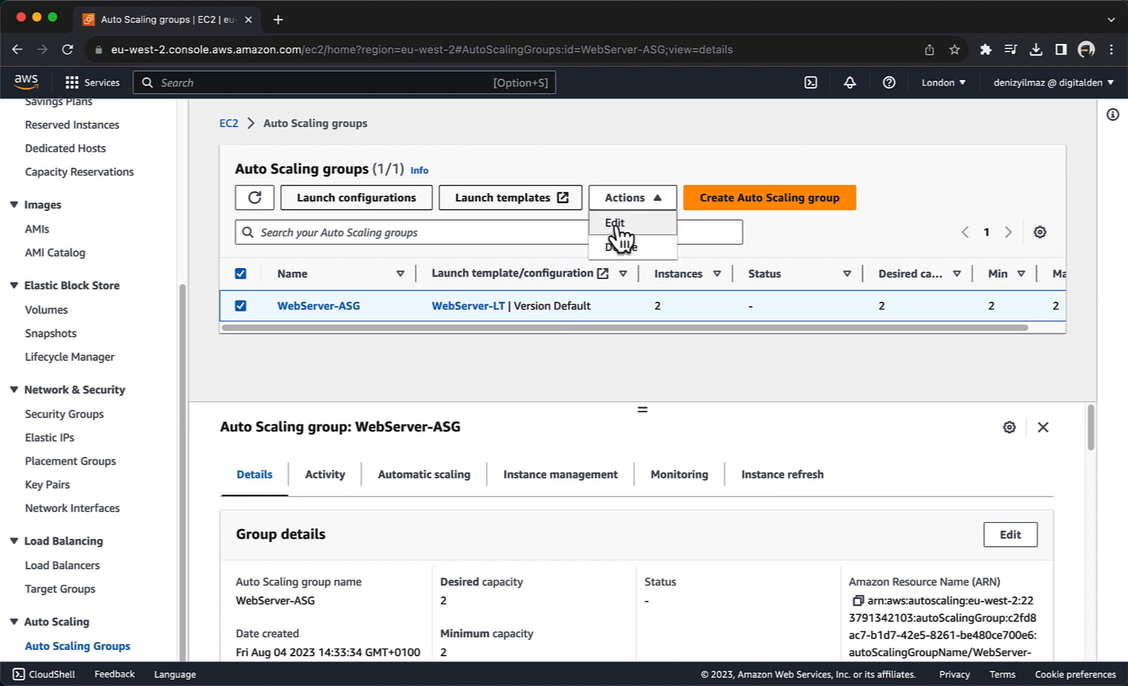
pyautogui.click(618, 224)
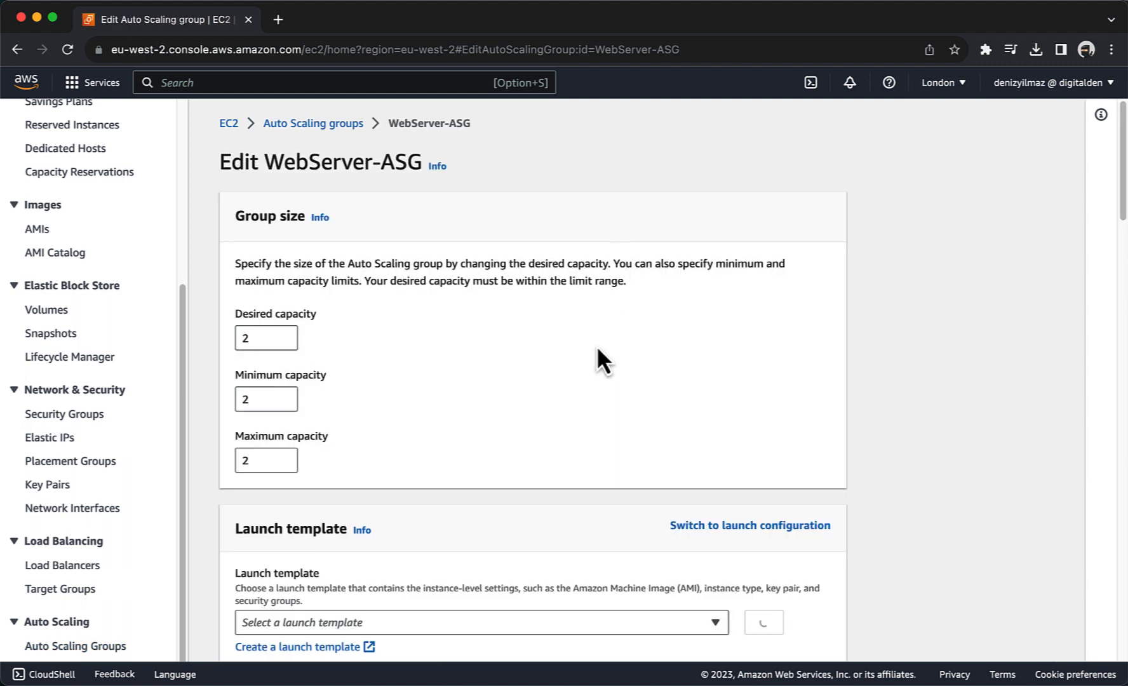
# Step: Set the WebServer-LT launch template version to Latest (4) and submit the group update
pyautogui.scroll(-5, 597, 345)
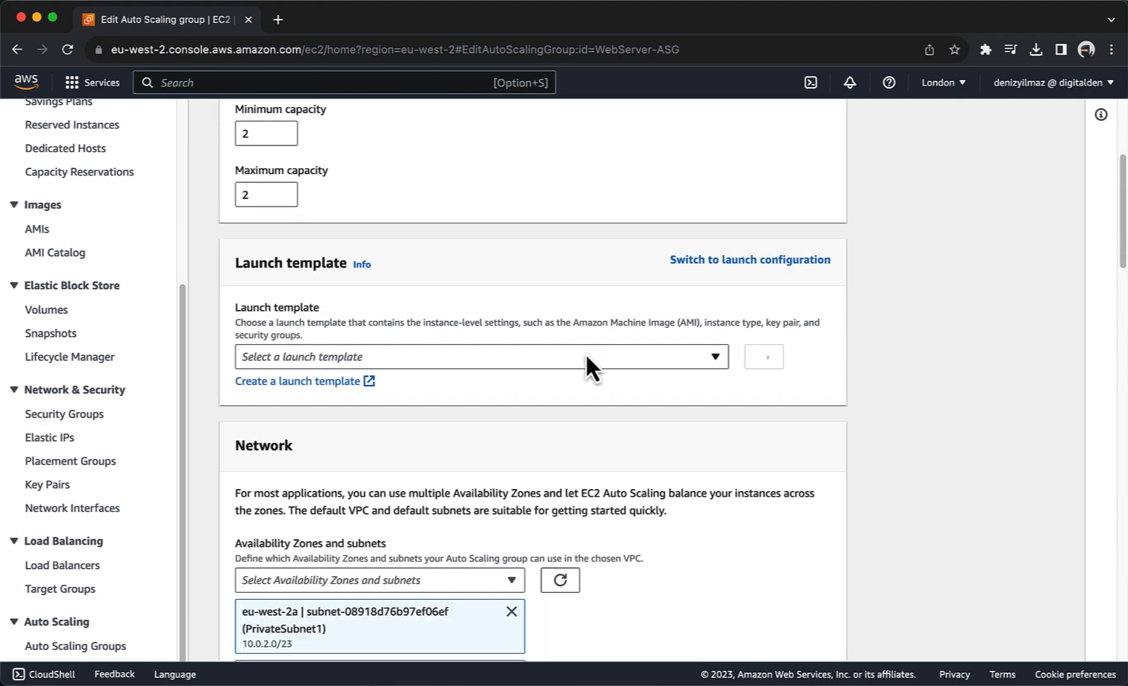
pyautogui.click(587, 357)
pyautogui.click(586, 356)
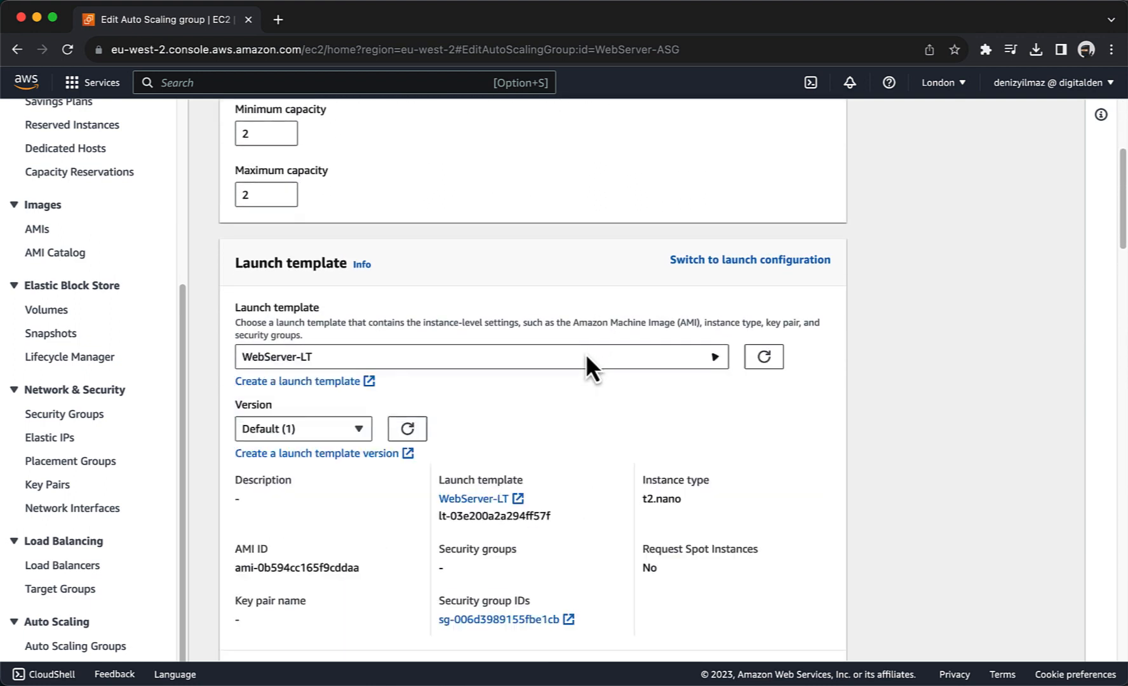
pyautogui.click(343, 432)
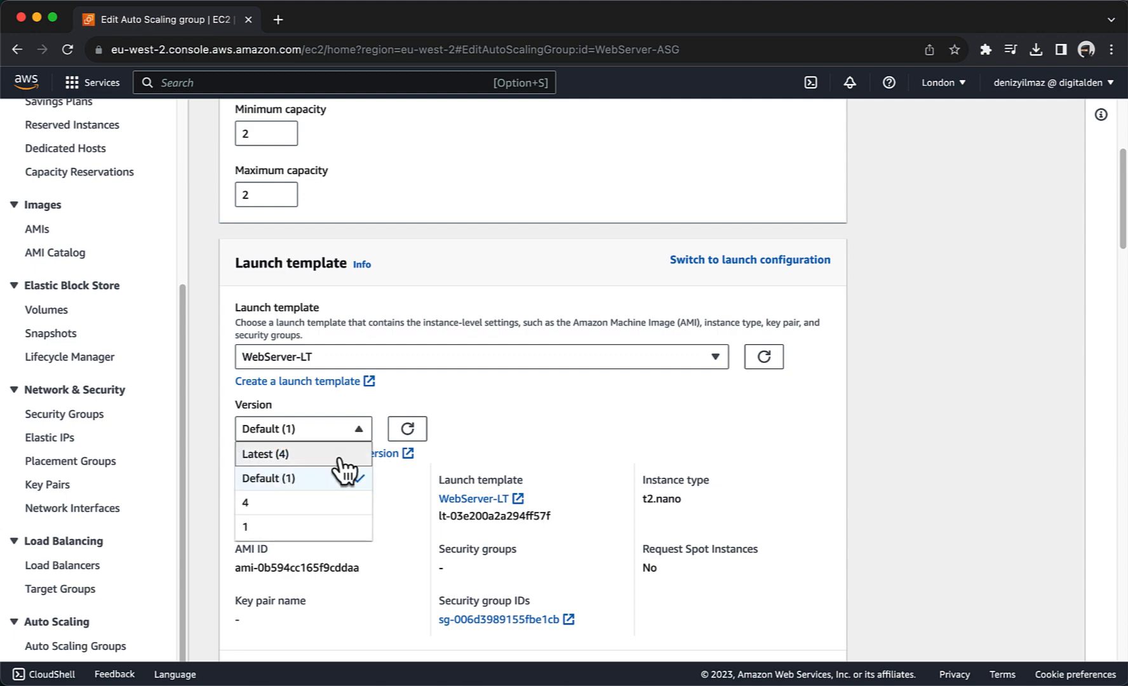
pyautogui.click(338, 454)
pyautogui.scroll(-20, 587, 434)
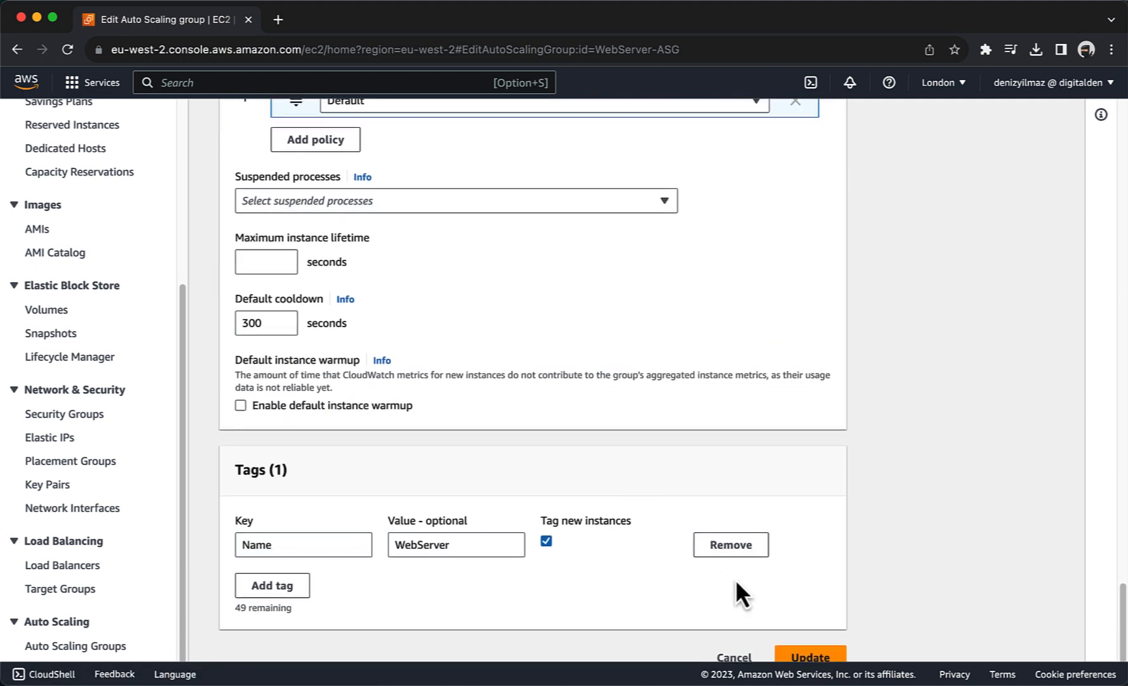
pyautogui.click(795, 657)
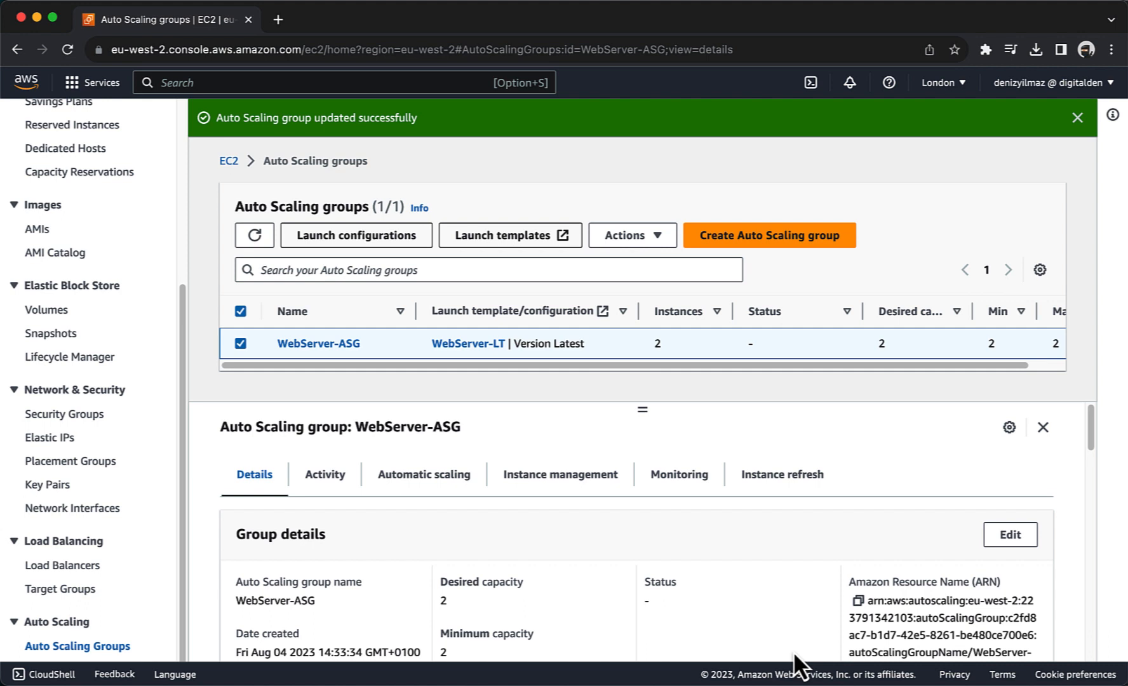
# Step: Select both WebServer instances in the EC2 instance list and terminate them
pyautogui.scroll(5, 77, 473)
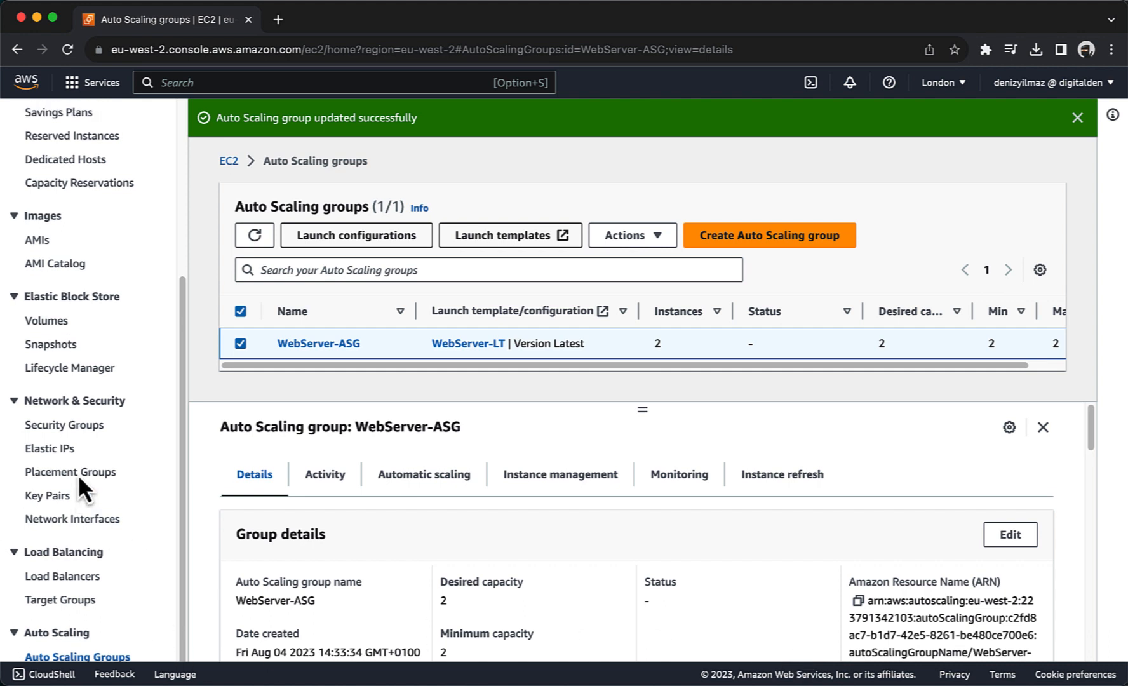
pyautogui.click(47, 276)
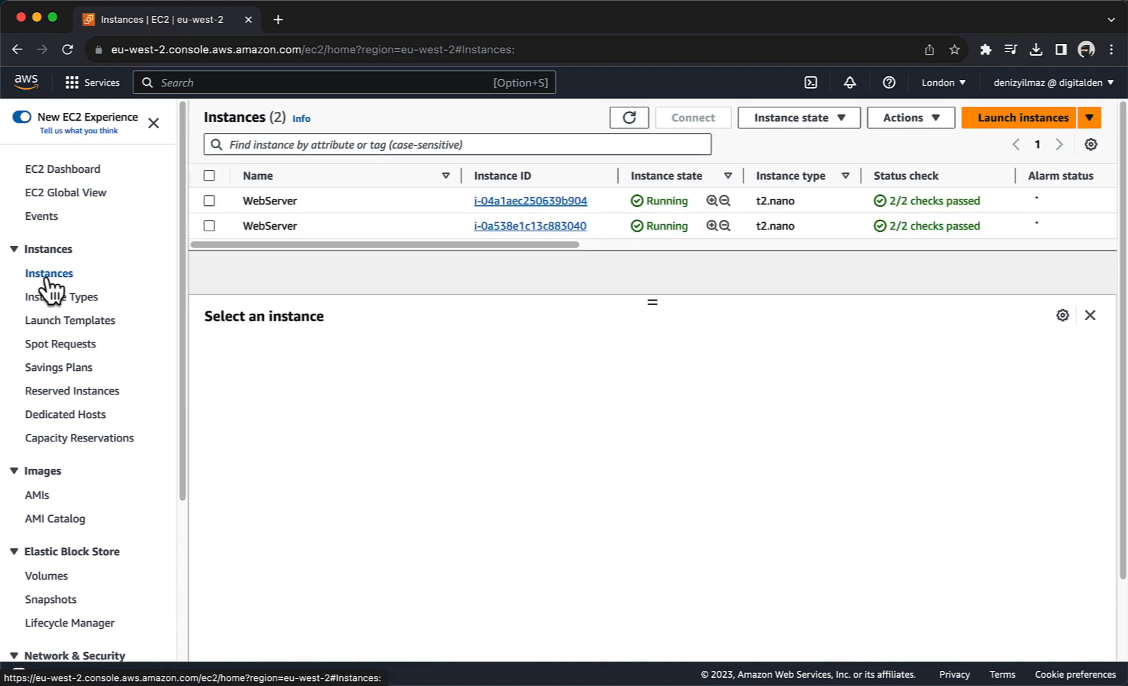
pyautogui.click(207, 180)
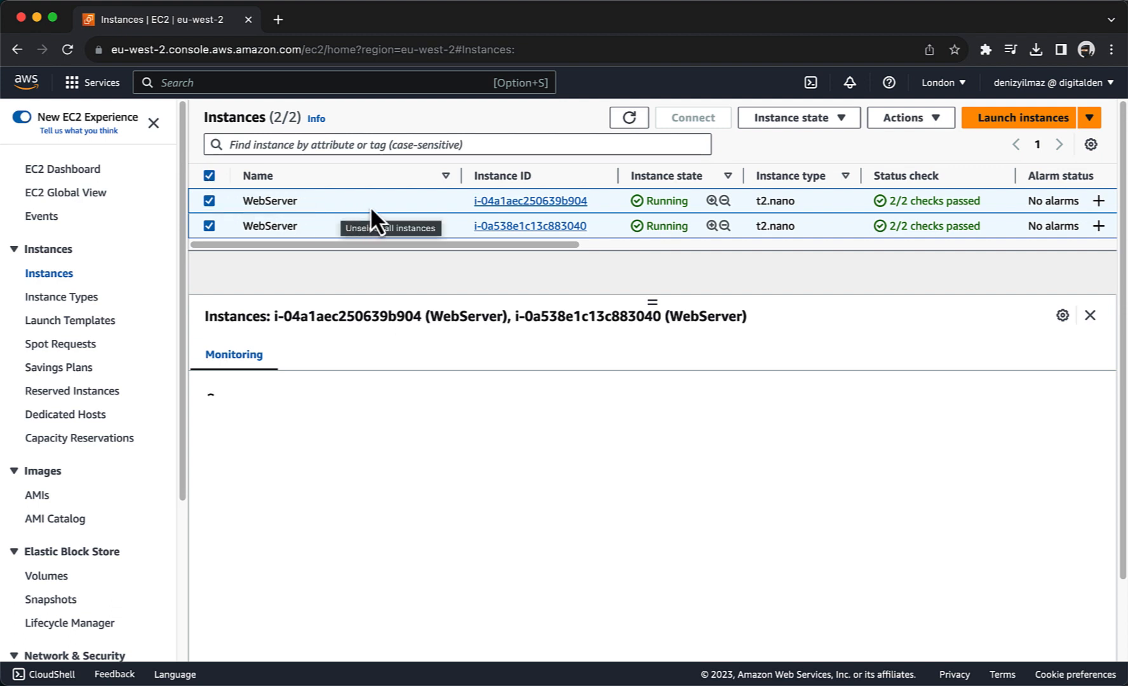
pyautogui.click(784, 124)
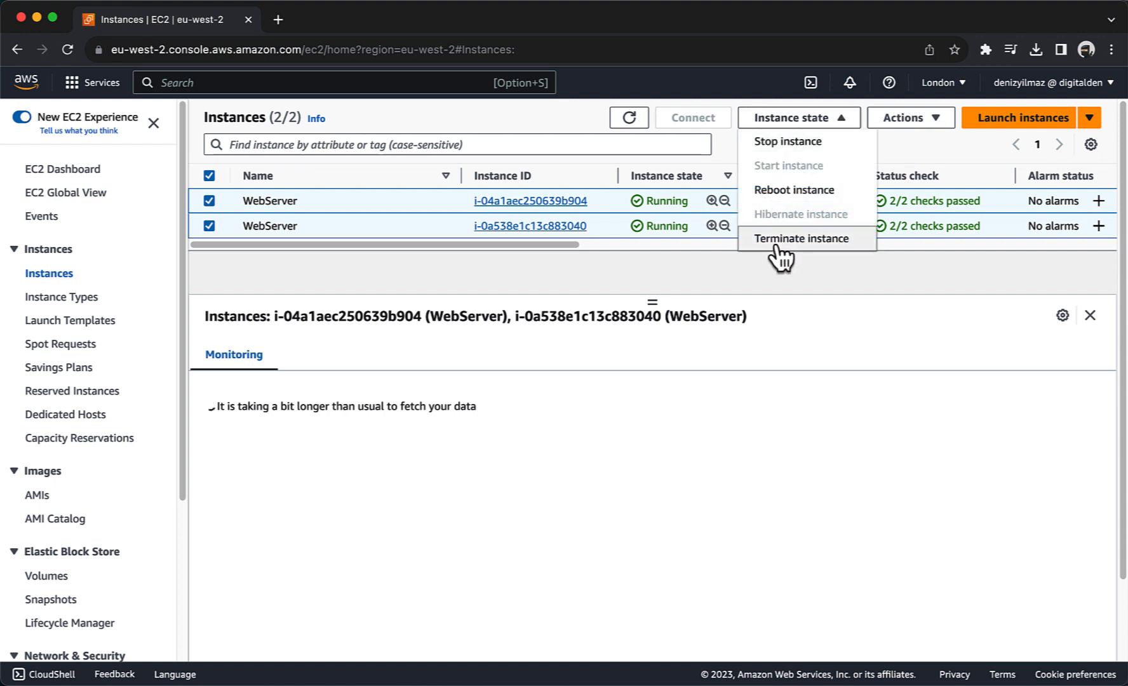
pyautogui.click(777, 247)
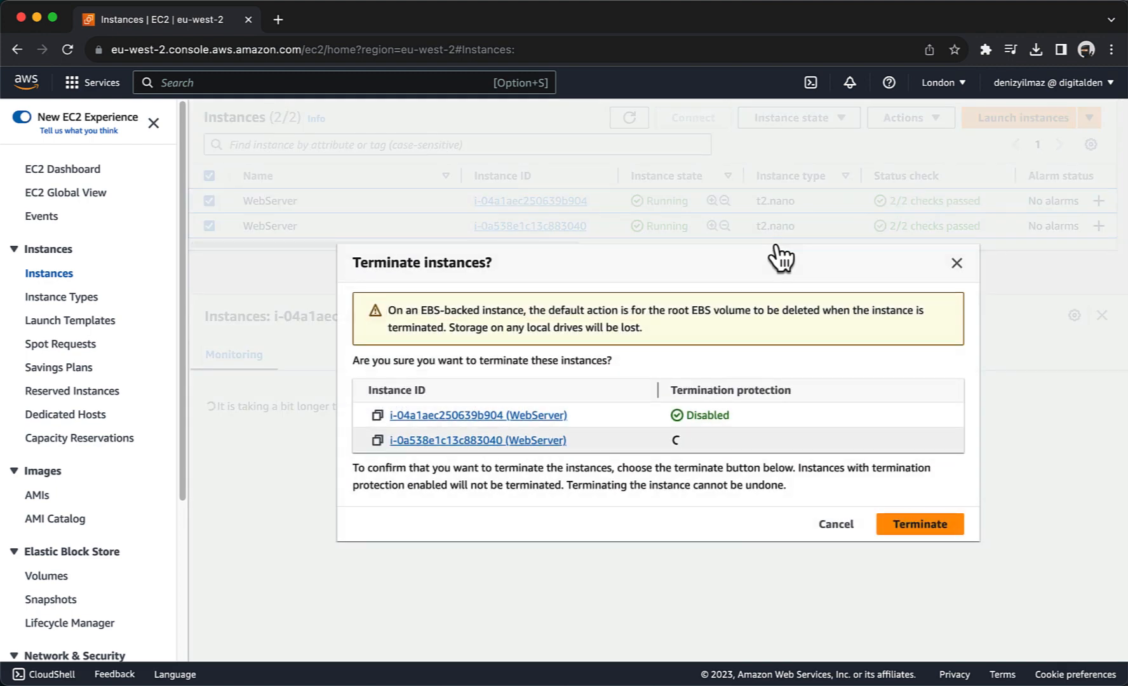
pyautogui.click(905, 534)
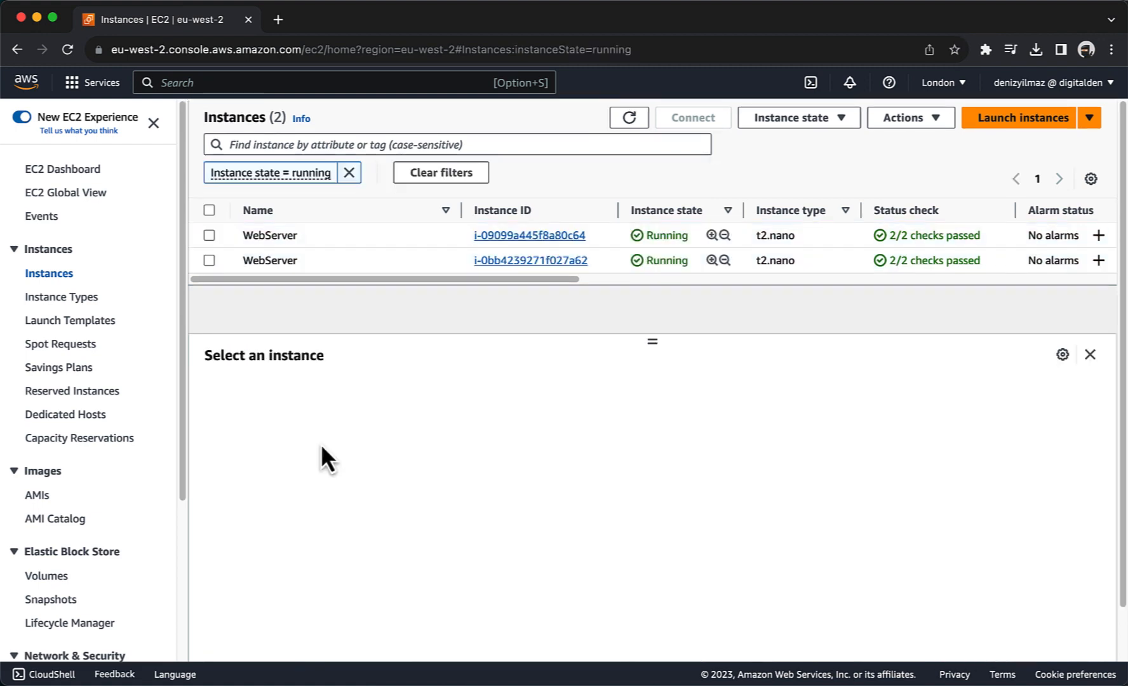
# Step: Select the first new WebServer instance and review its security settings
pyautogui.click(210, 240)
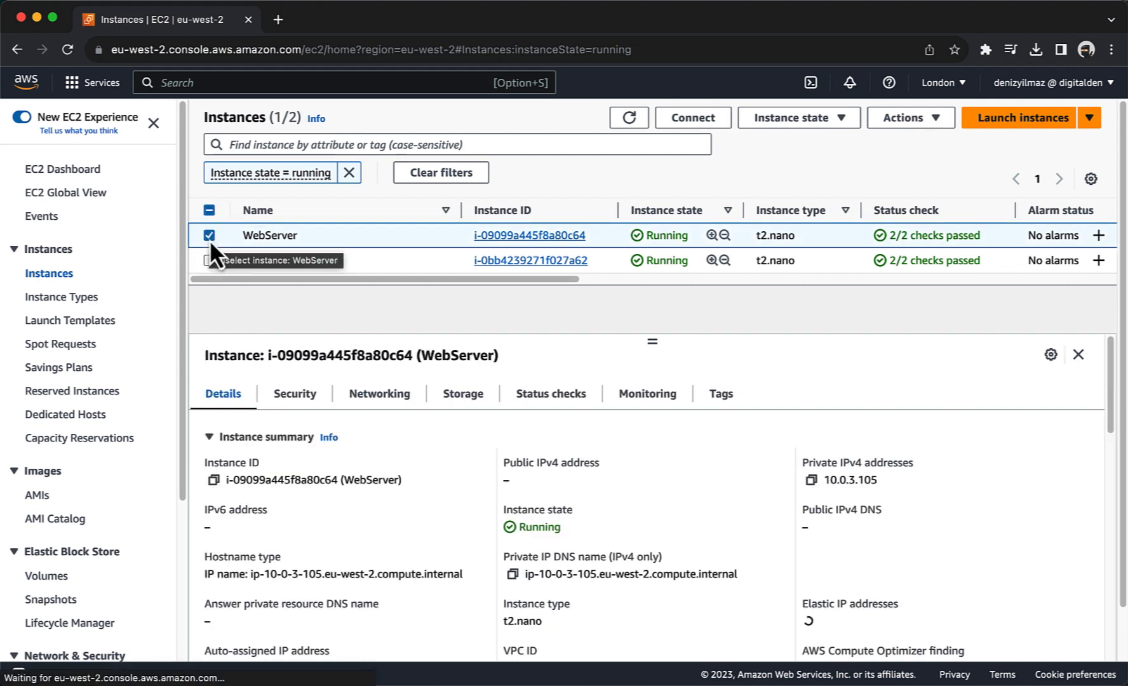
pyautogui.click(291, 401)
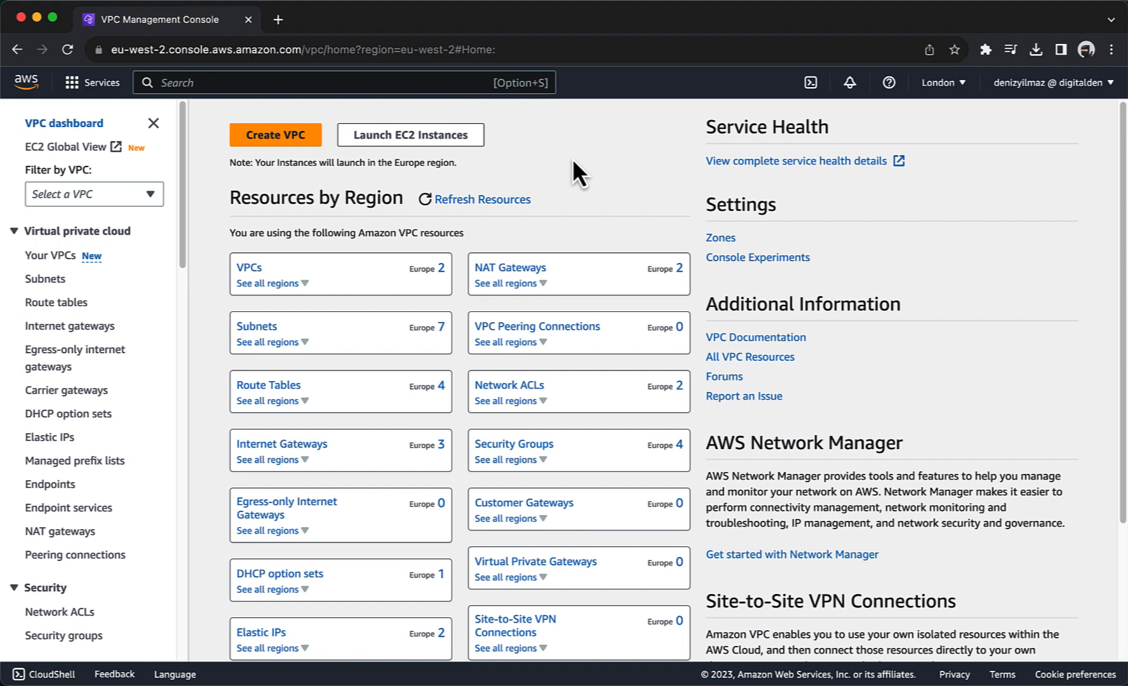
# Step: Start security group VPC-Endpoint-SG with a pasted Systems Manager endpoints description in the WebServer VPC
pyautogui.click(82, 635)
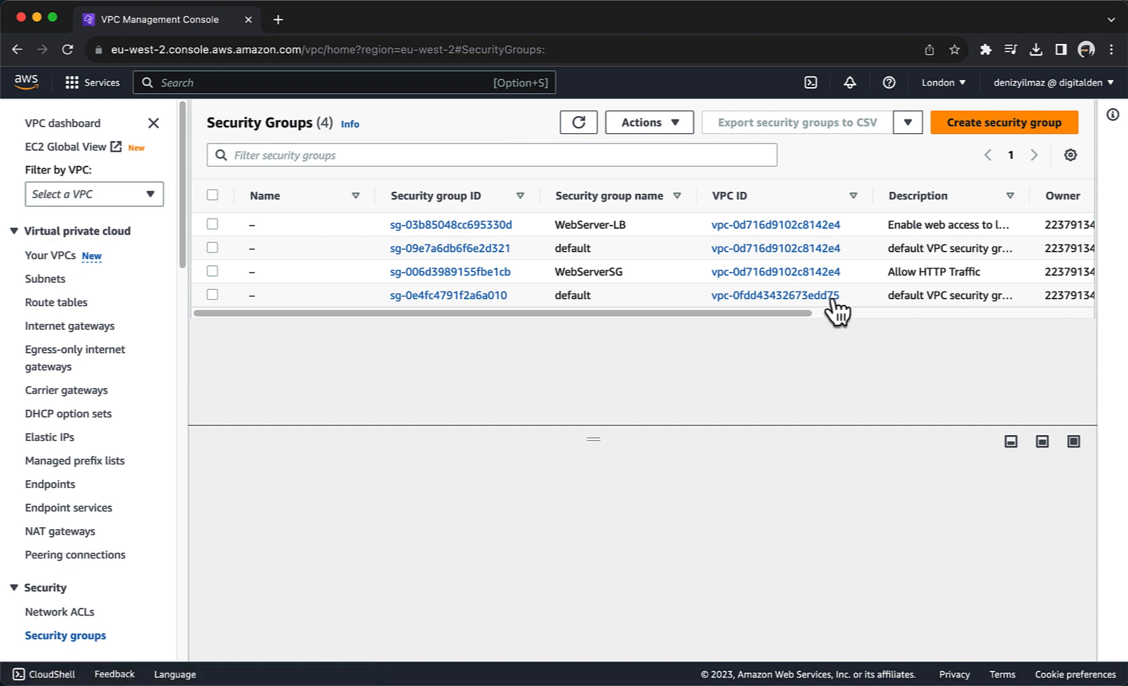
pyautogui.click(1000, 123)
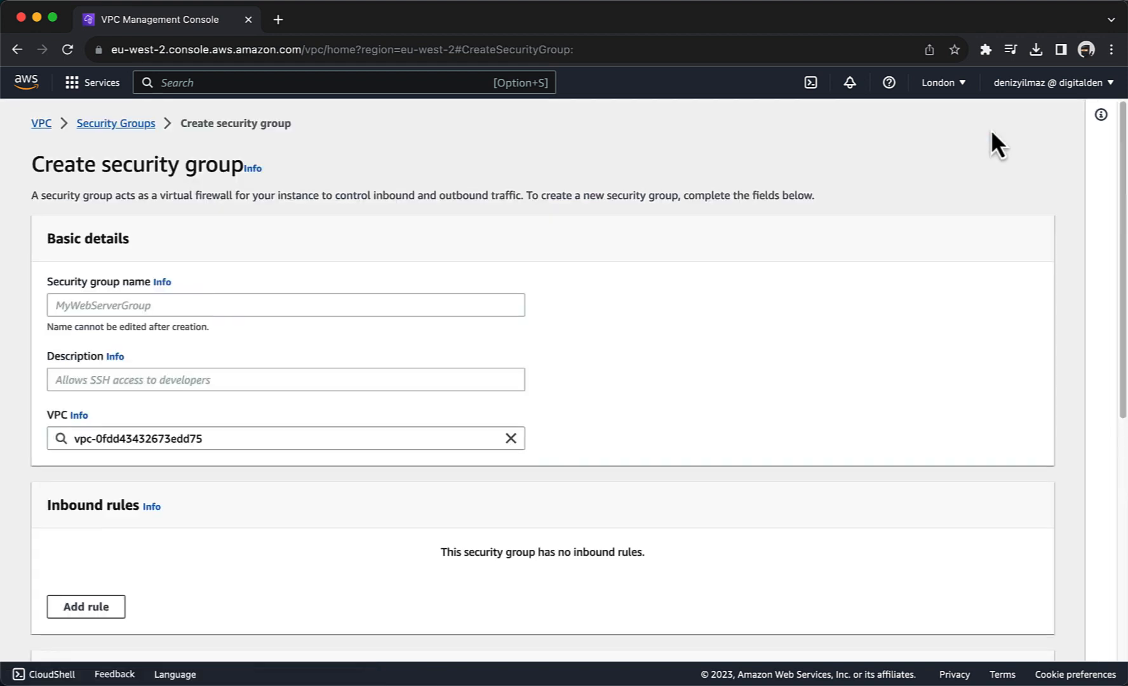
pyautogui.click(356, 311)
pyautogui.write('V')
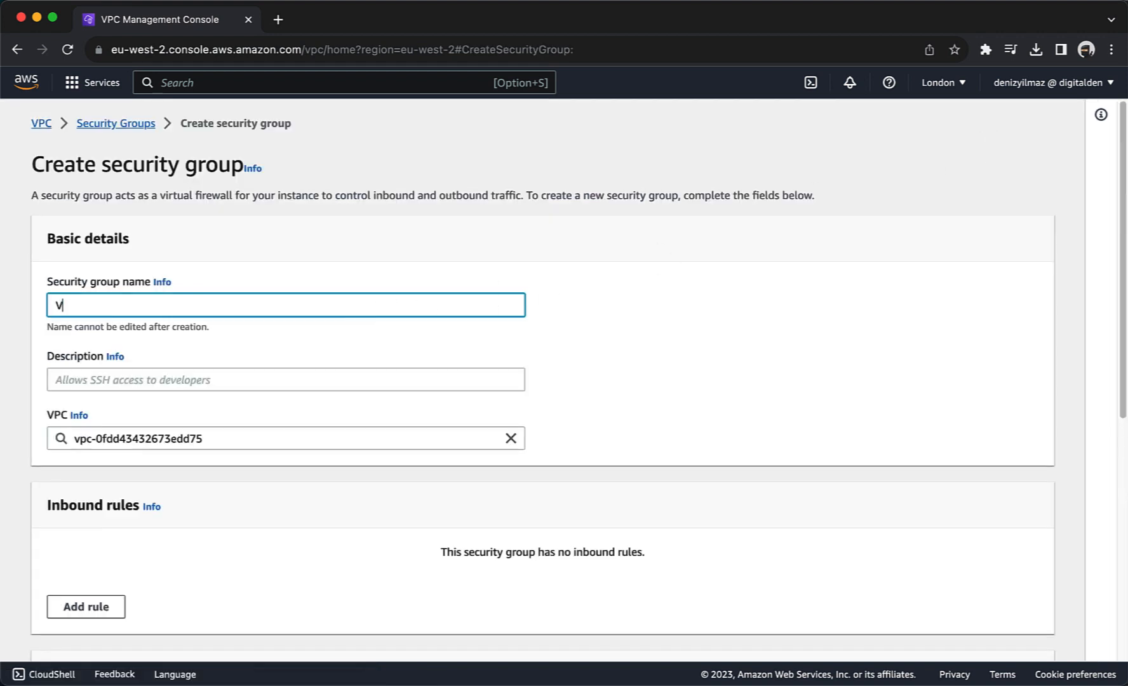
pyautogui.write('PC-Endpoint-SG')
pyautogui.click(148, 381)
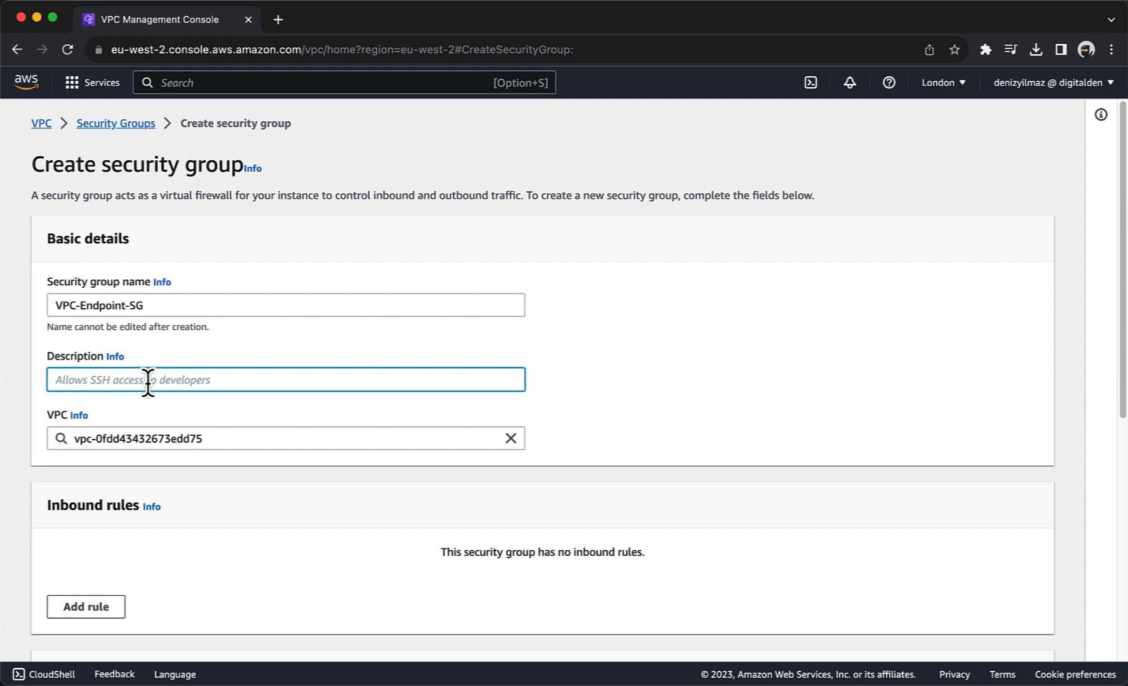
pyautogui.write('Security group for Systems Manager VPC endpoints.')
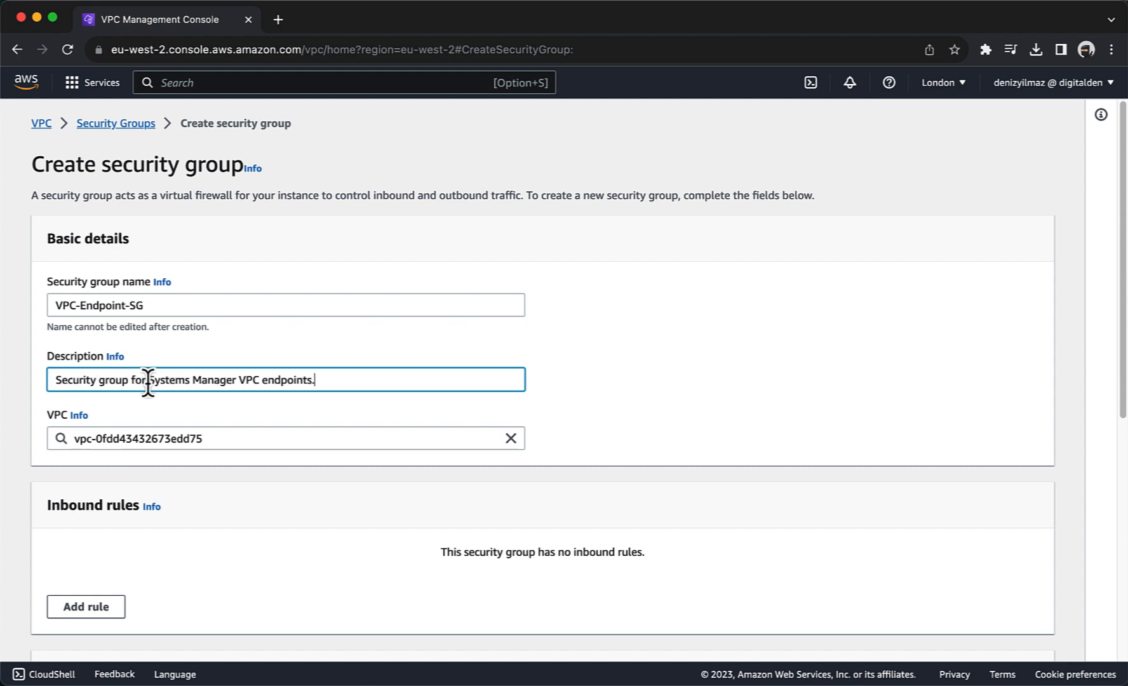
pyautogui.click(287, 438)
pyautogui.click(511, 438)
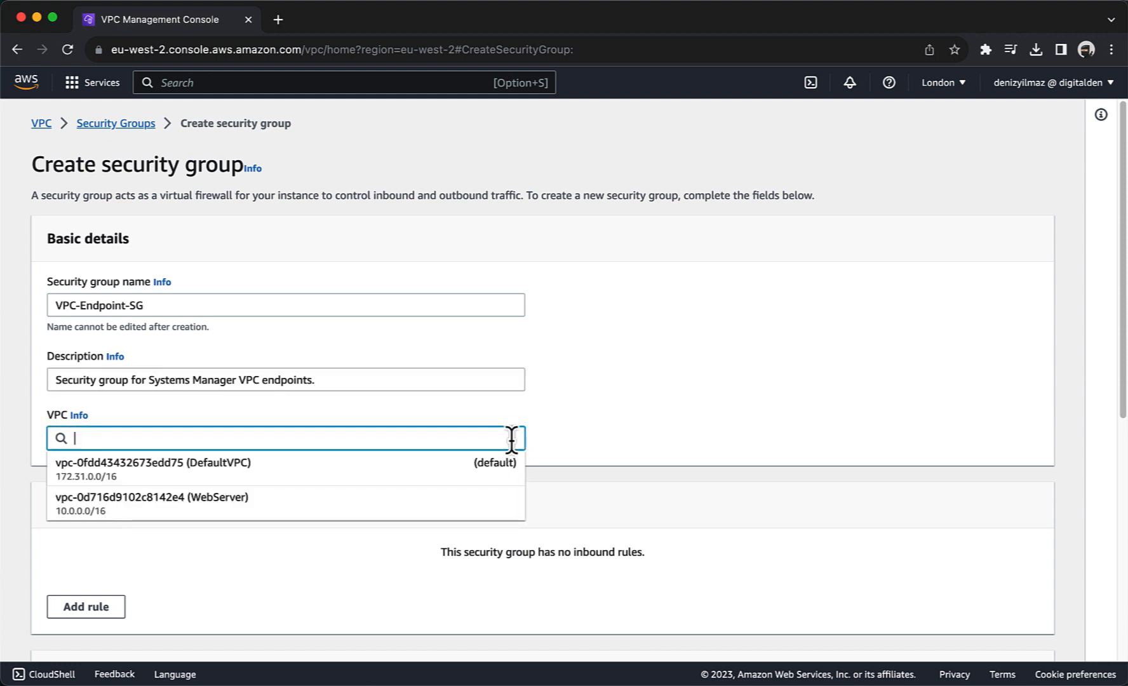
pyautogui.click(249, 501)
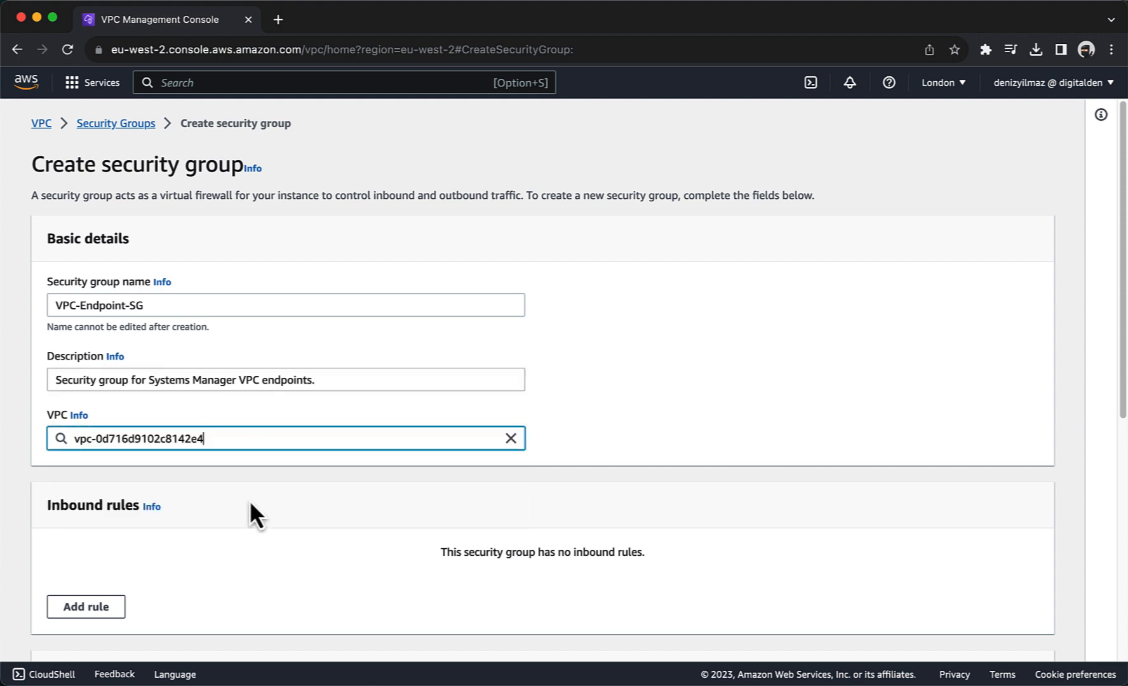
# Step: Add an inbound HTTPS rule from source 10.0.0.0/16 and create VPC-Endpoint-SG
pyautogui.scroll(-1, 250, 500)
pyautogui.scroll(-3, 250, 500)
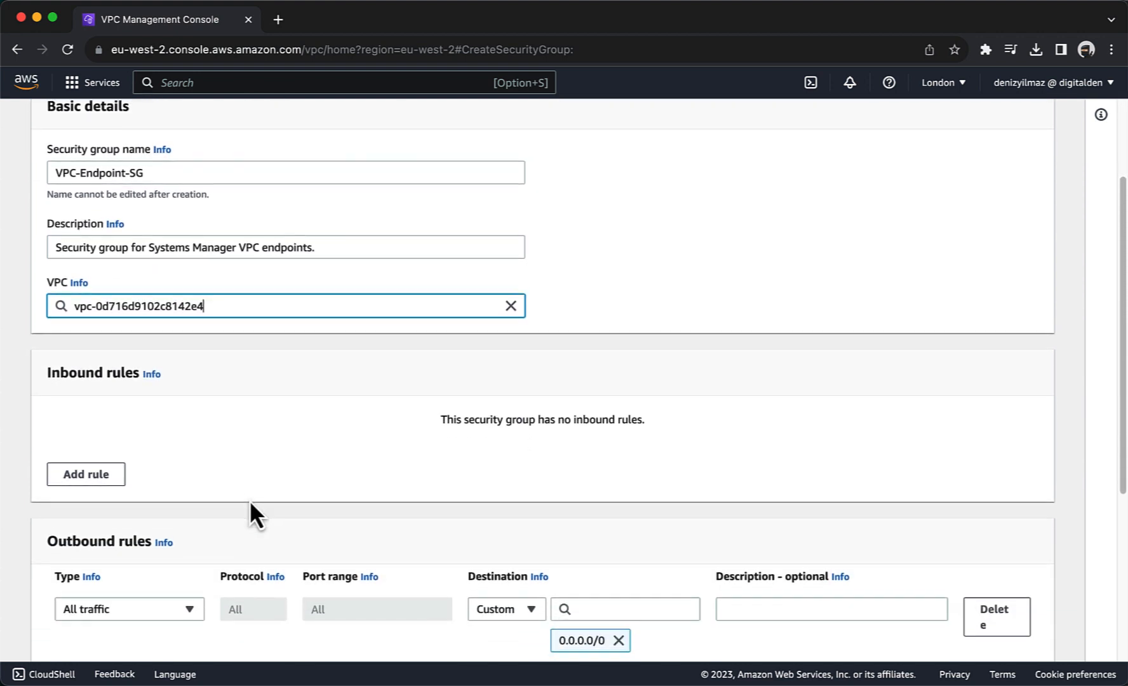
pyautogui.click(80, 417)
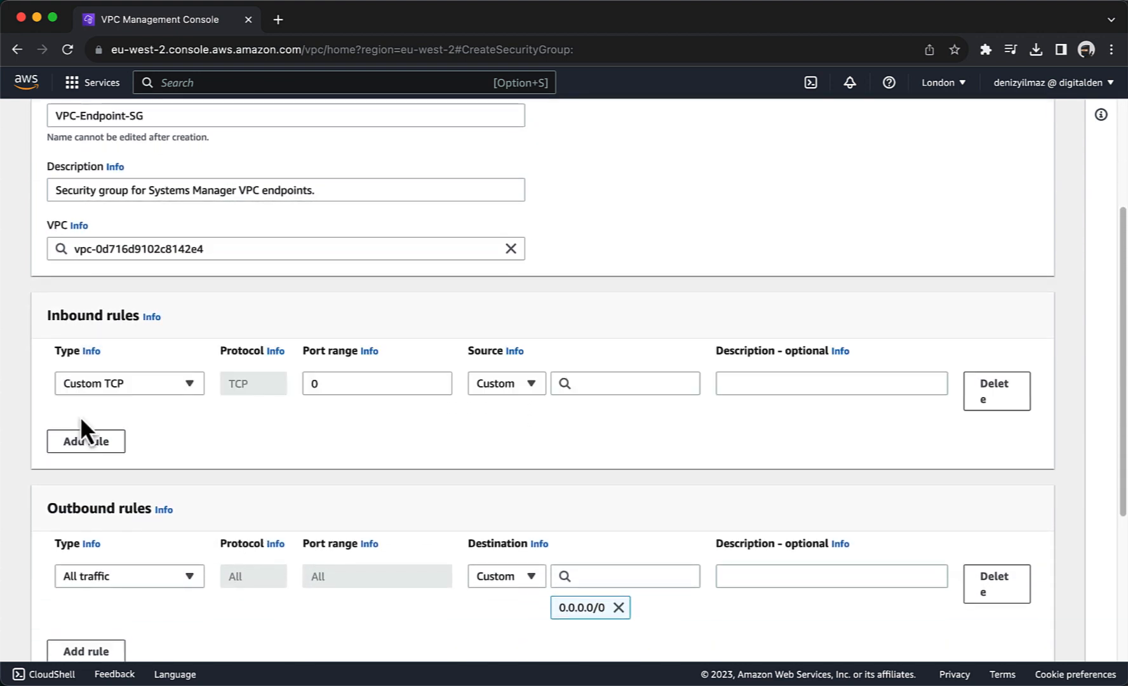
pyautogui.click(83, 390)
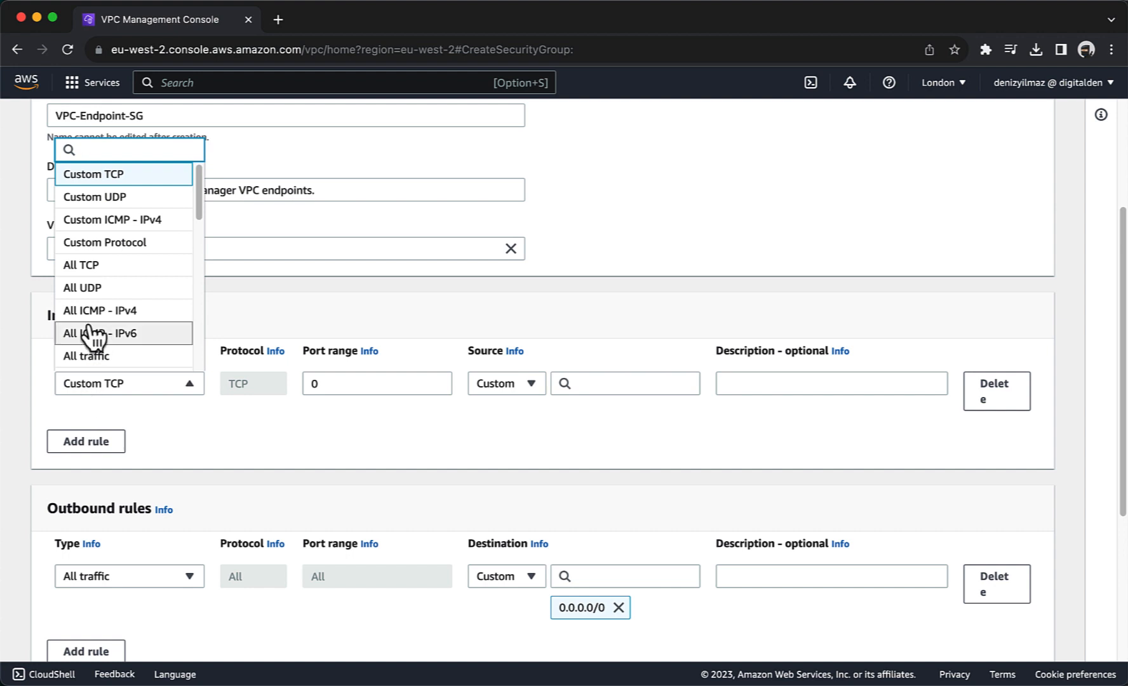
pyautogui.scroll(-3, 93, 332)
pyautogui.scroll(-5, 94, 333)
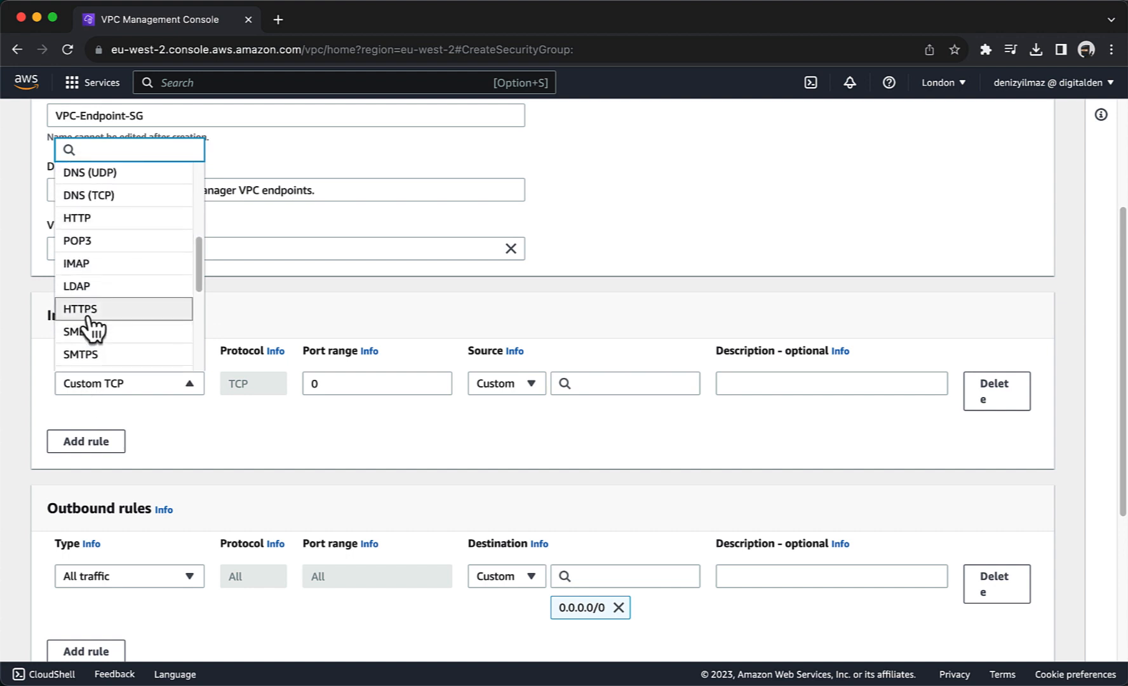
pyautogui.click(93, 326)
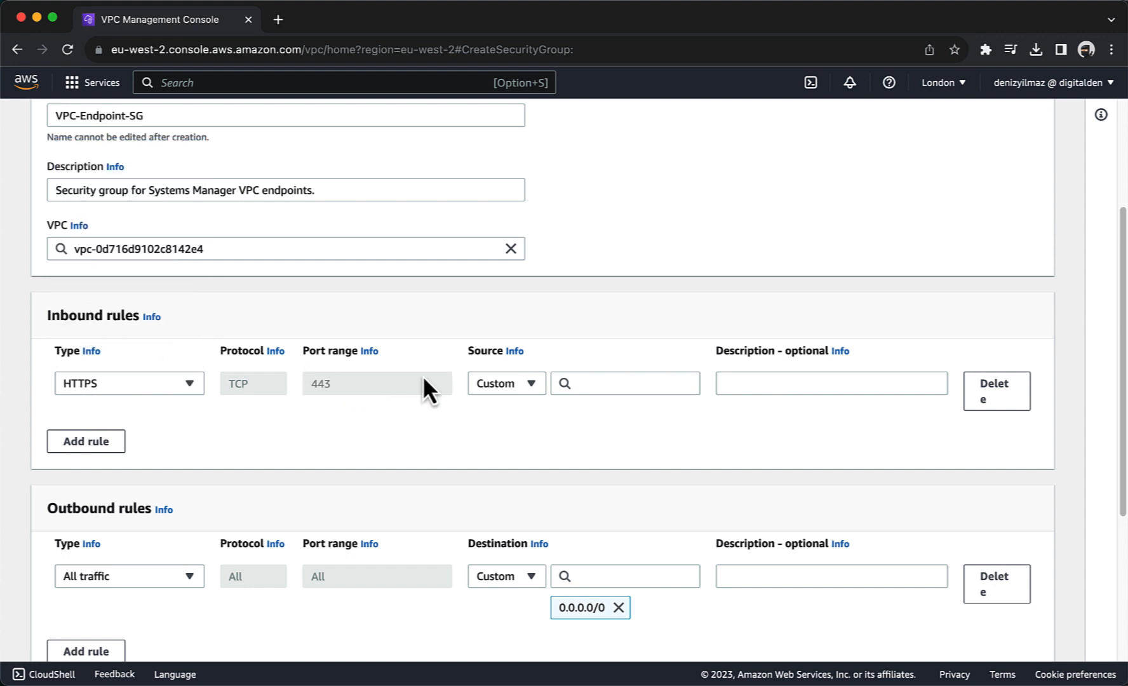
pyautogui.click(596, 385)
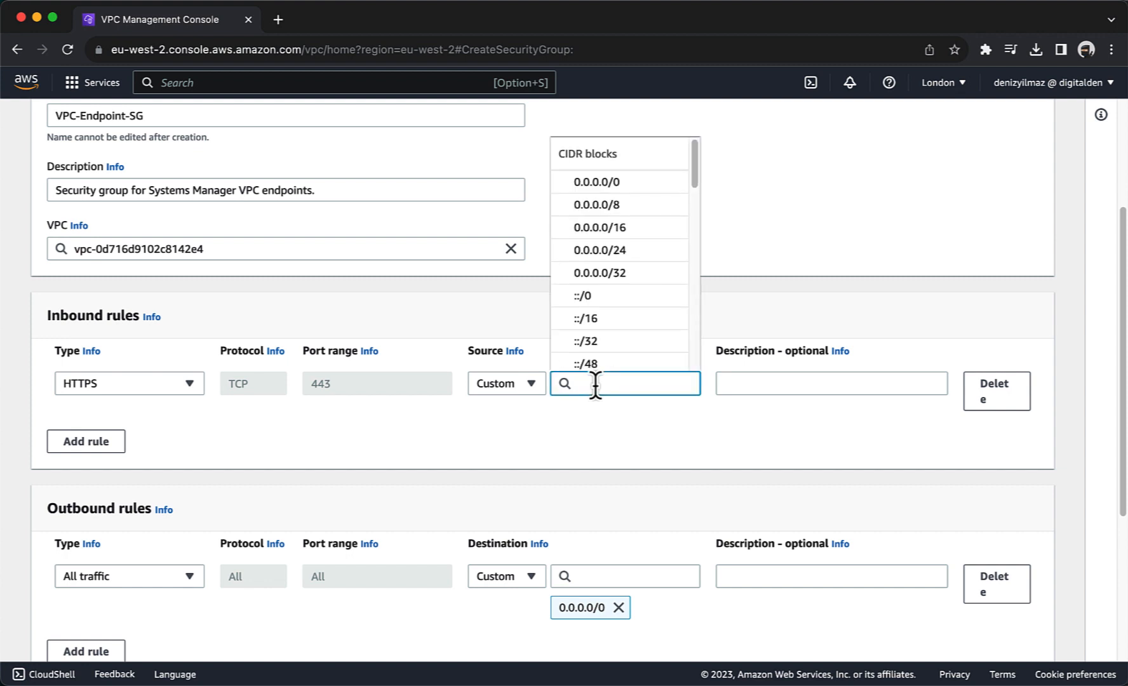
pyautogui.write('10.0.0')
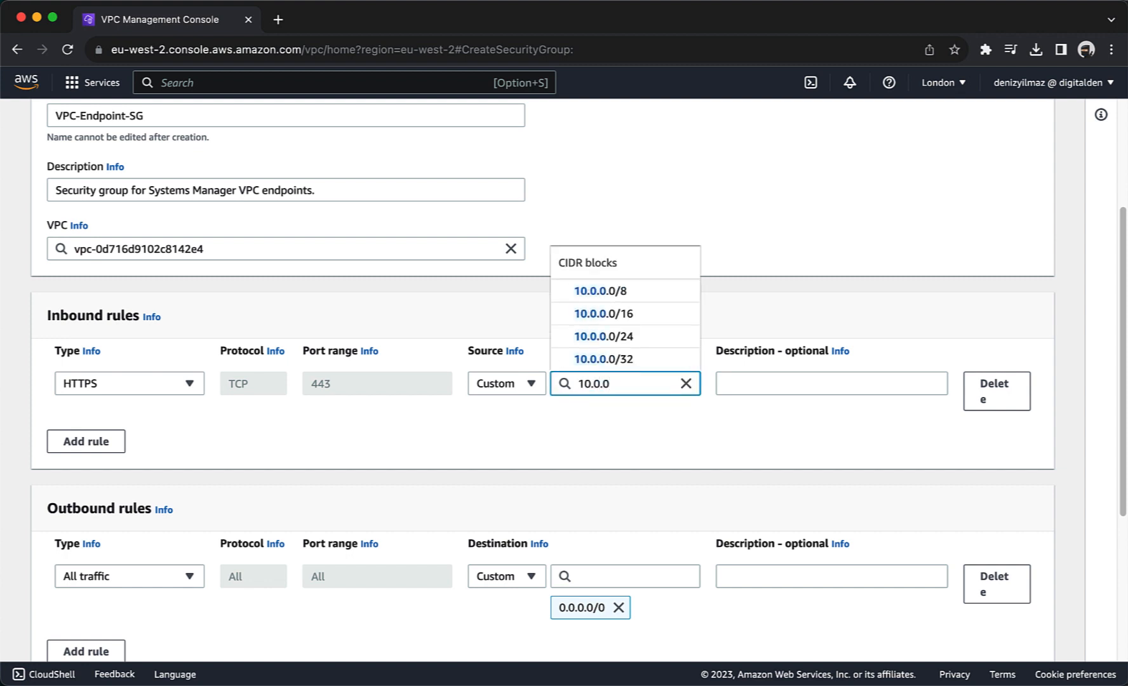
pyautogui.write('.0/16')
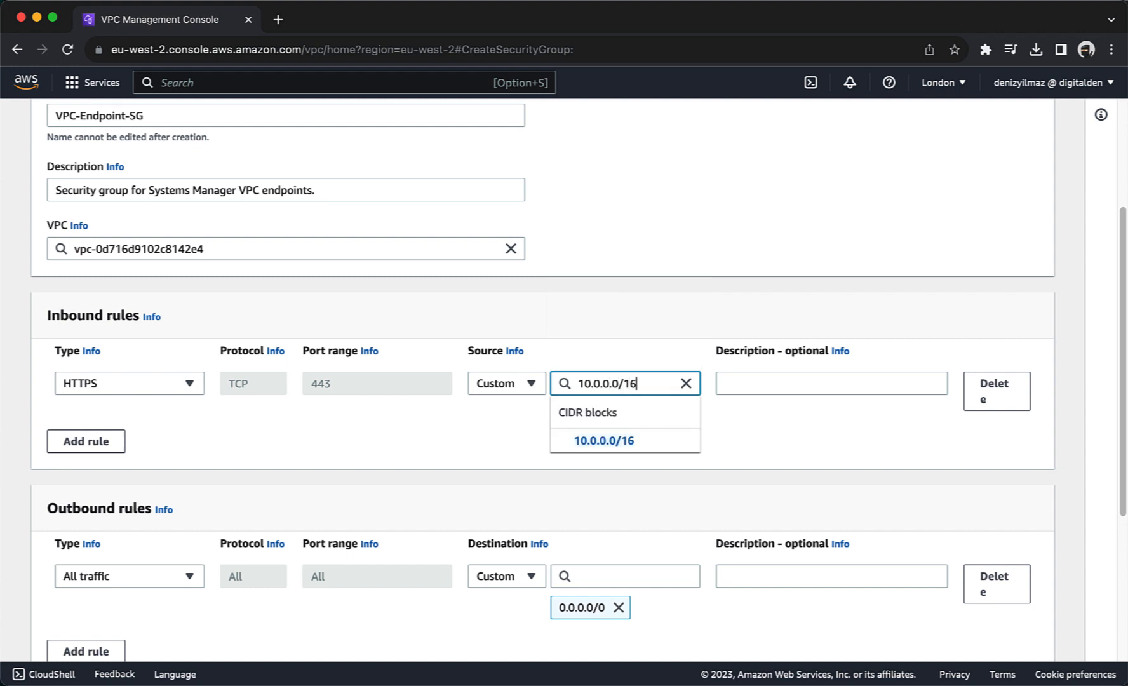
pyautogui.click(589, 441)
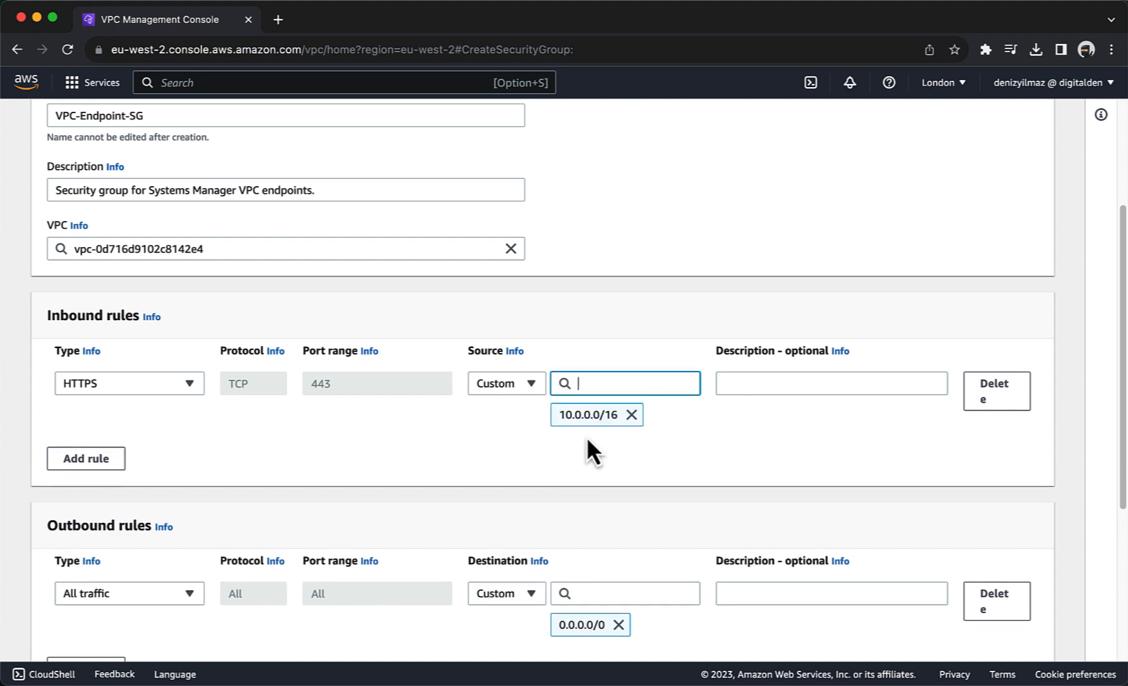
pyautogui.scroll(-5, 587, 436)
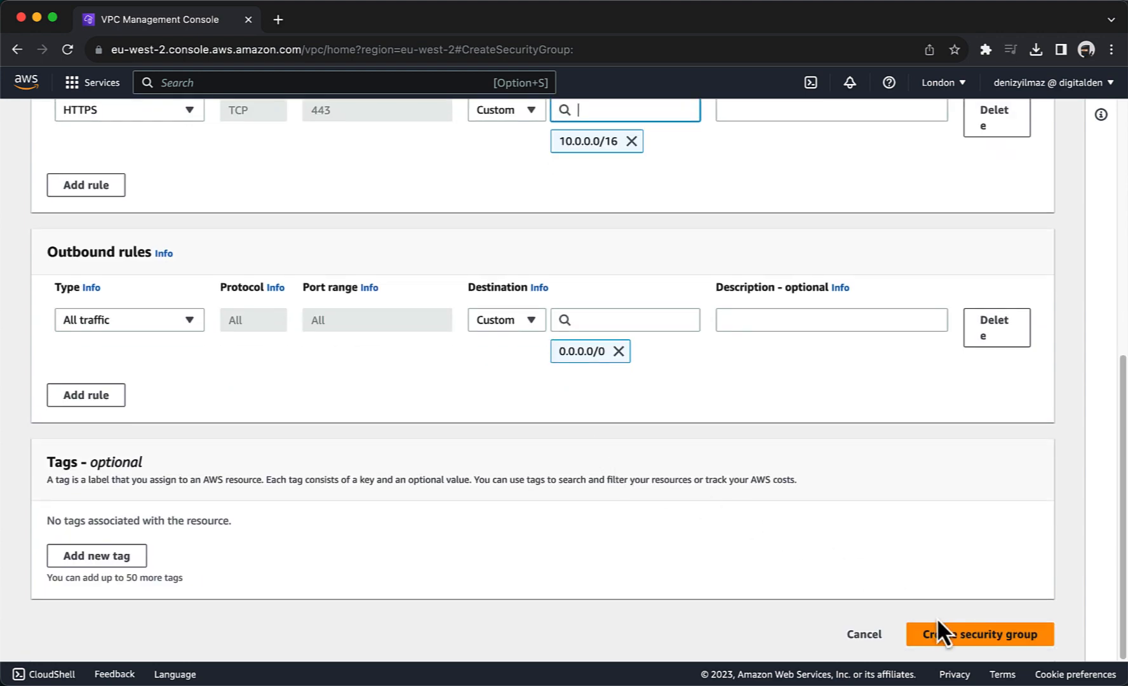
pyautogui.click(937, 634)
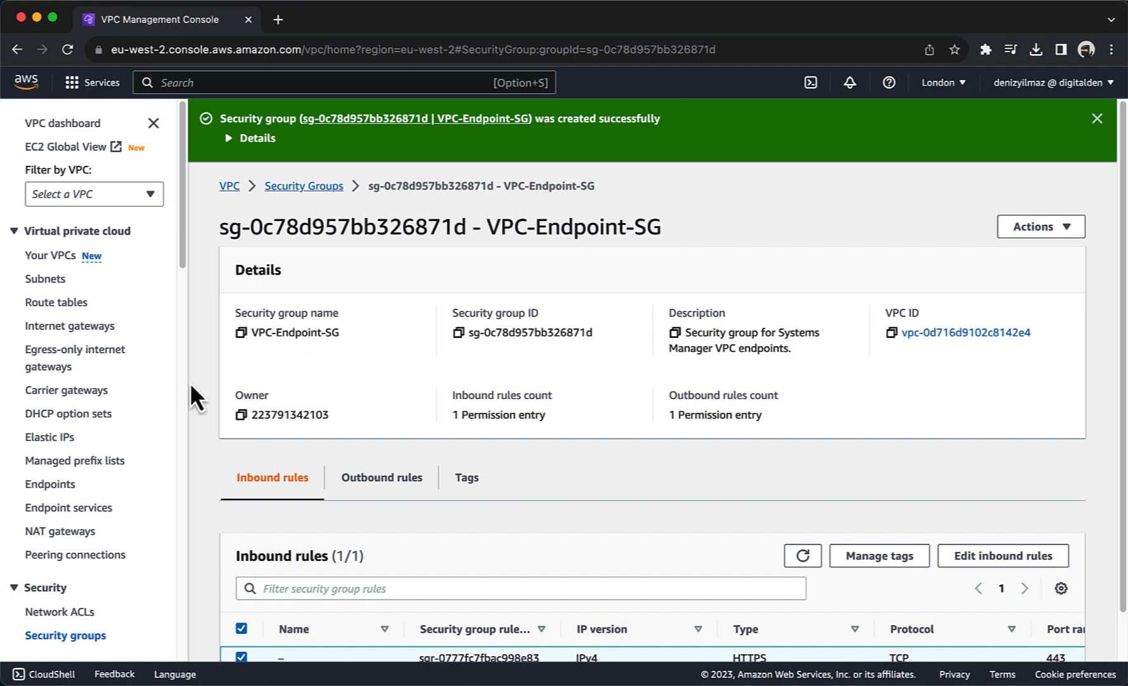
# Step: Begin a new VPC endpoint and select the com.amazonaws.eu-west-2.ssm service
pyautogui.click(62, 484)
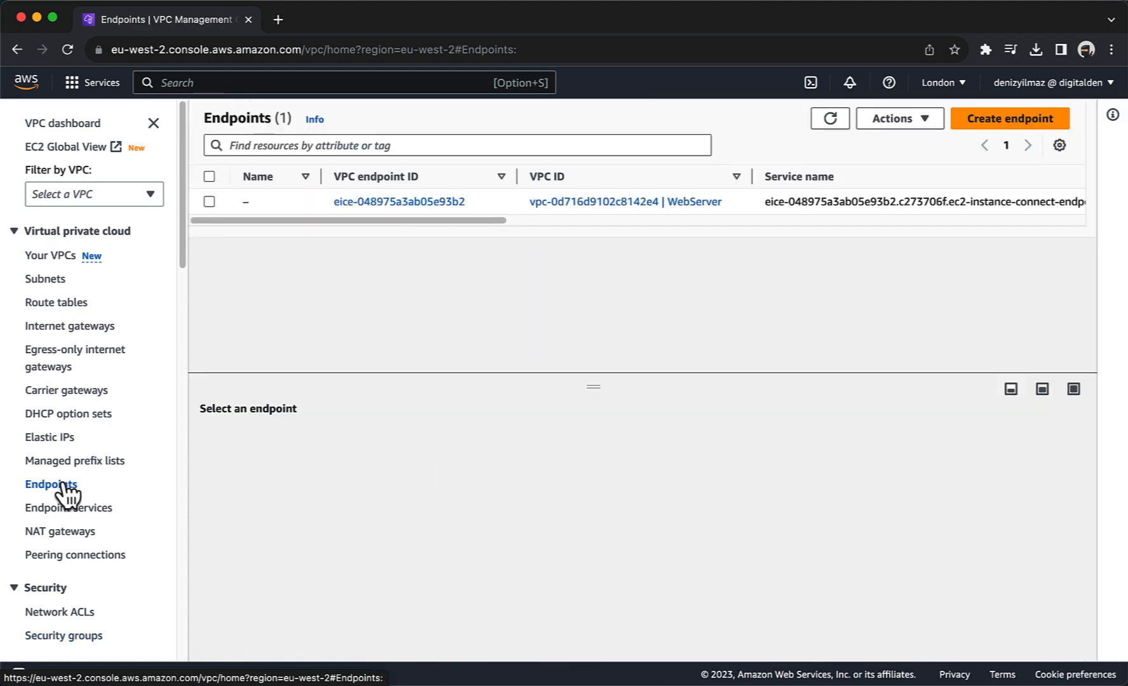
pyautogui.click(975, 127)
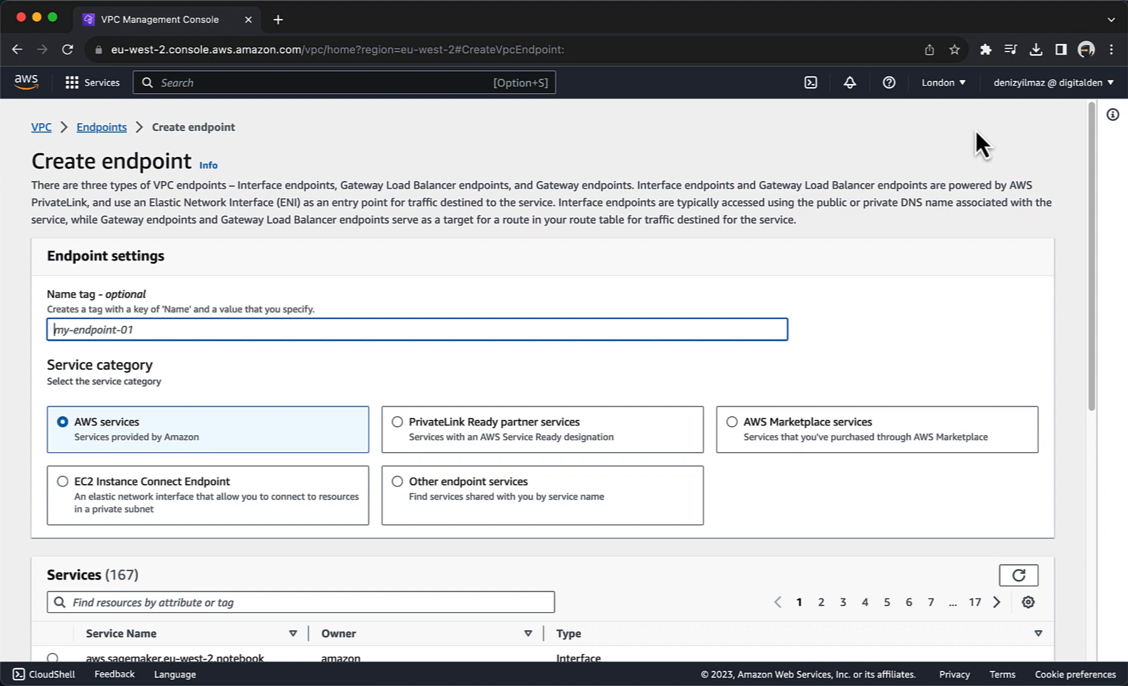
pyautogui.scroll(-3, 433, 283)
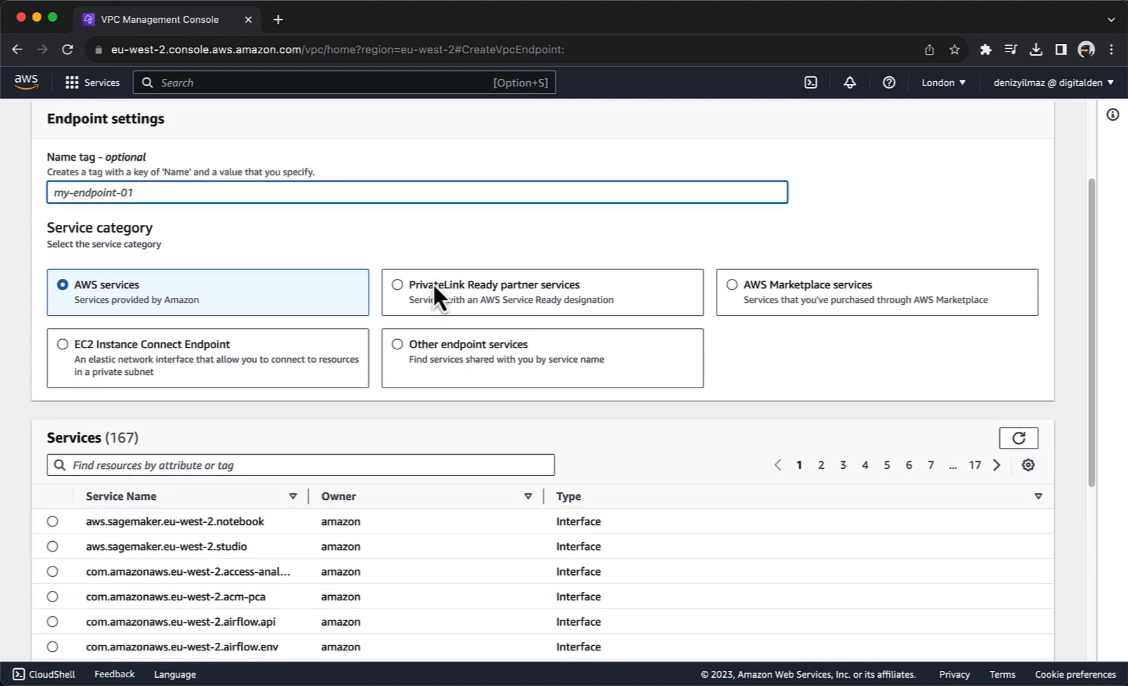
pyautogui.scroll(-3, 432, 283)
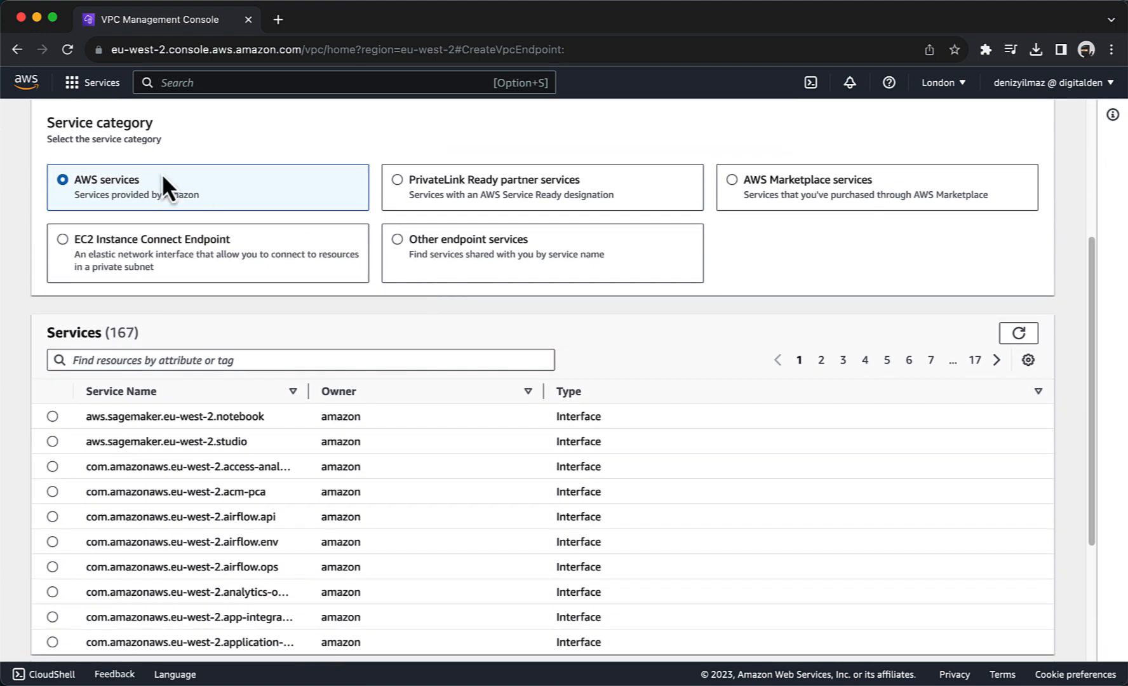
pyautogui.click(107, 358)
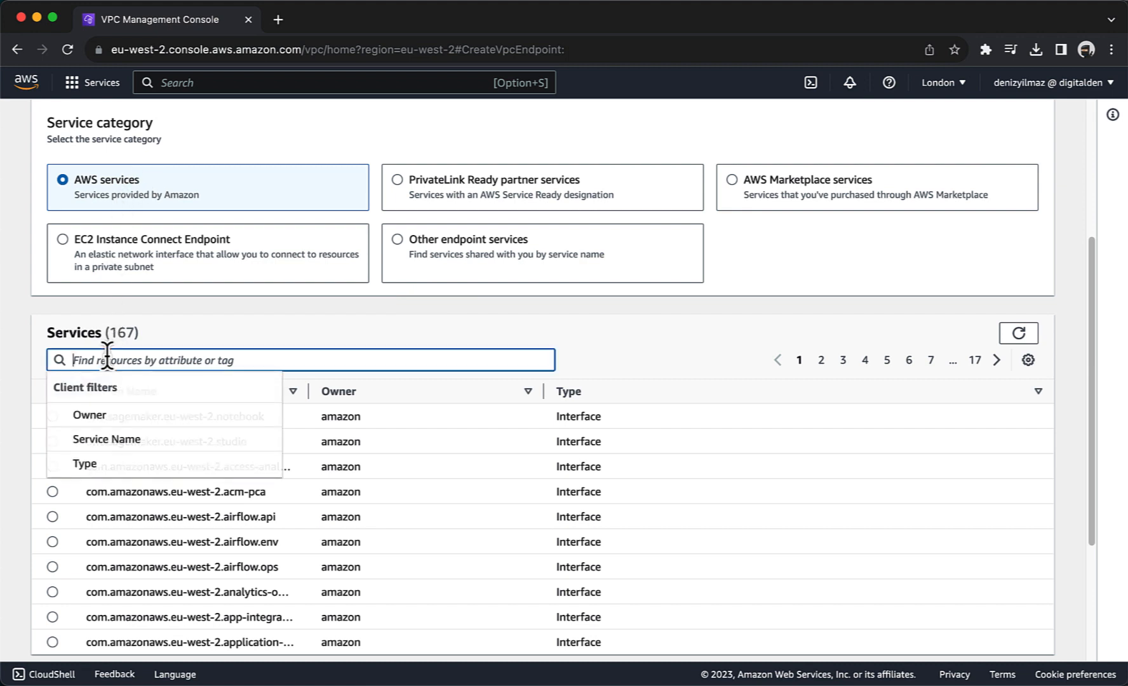
pyautogui.write('ssm')
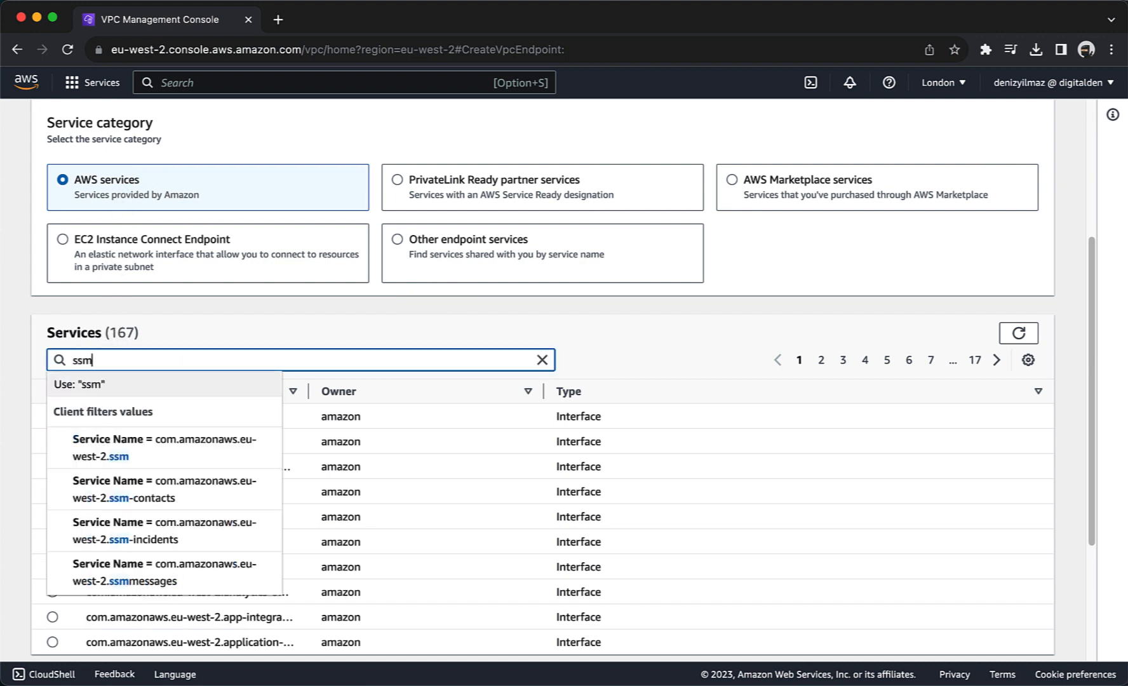
pyautogui.press('Return')
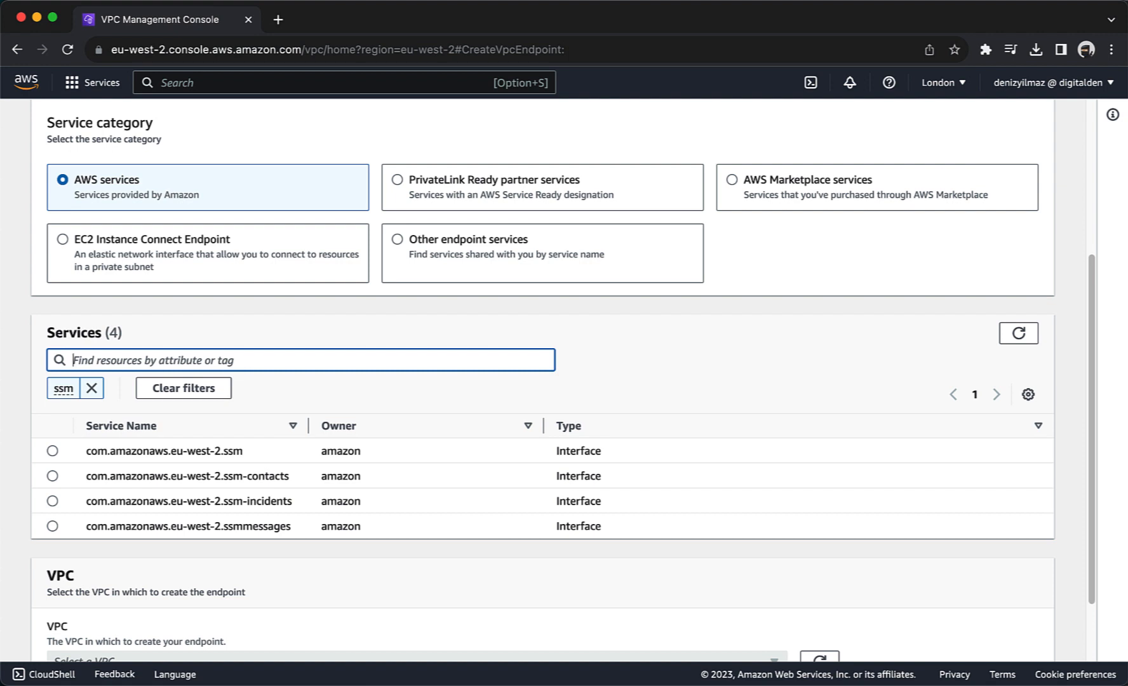
pyautogui.click(52, 451)
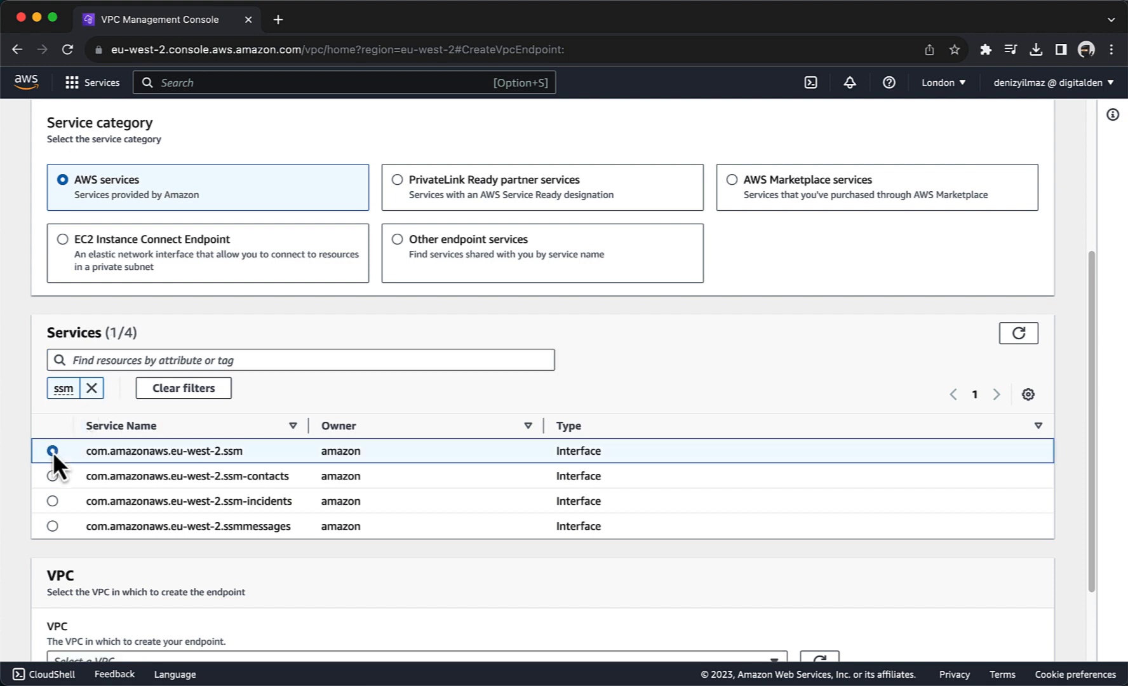
# Step: Place the endpoint in the WebServer VPC with private subnets in eu-west-2a and eu-west-2b
pyautogui.scroll(-3, 53, 451)
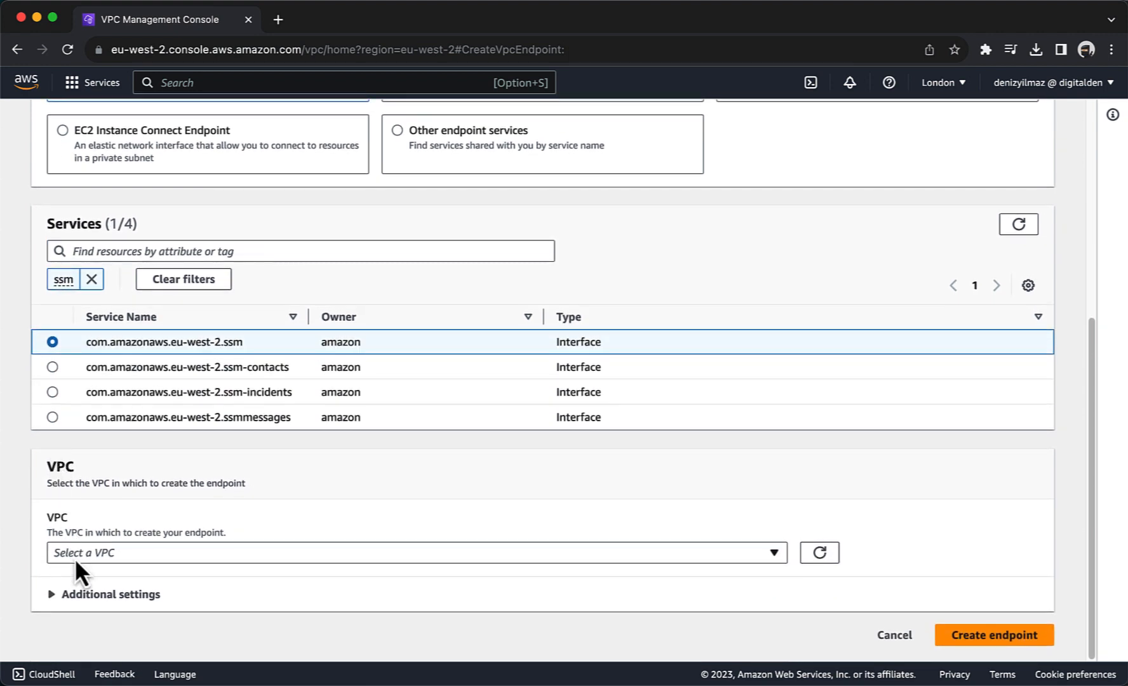
pyautogui.click(75, 554)
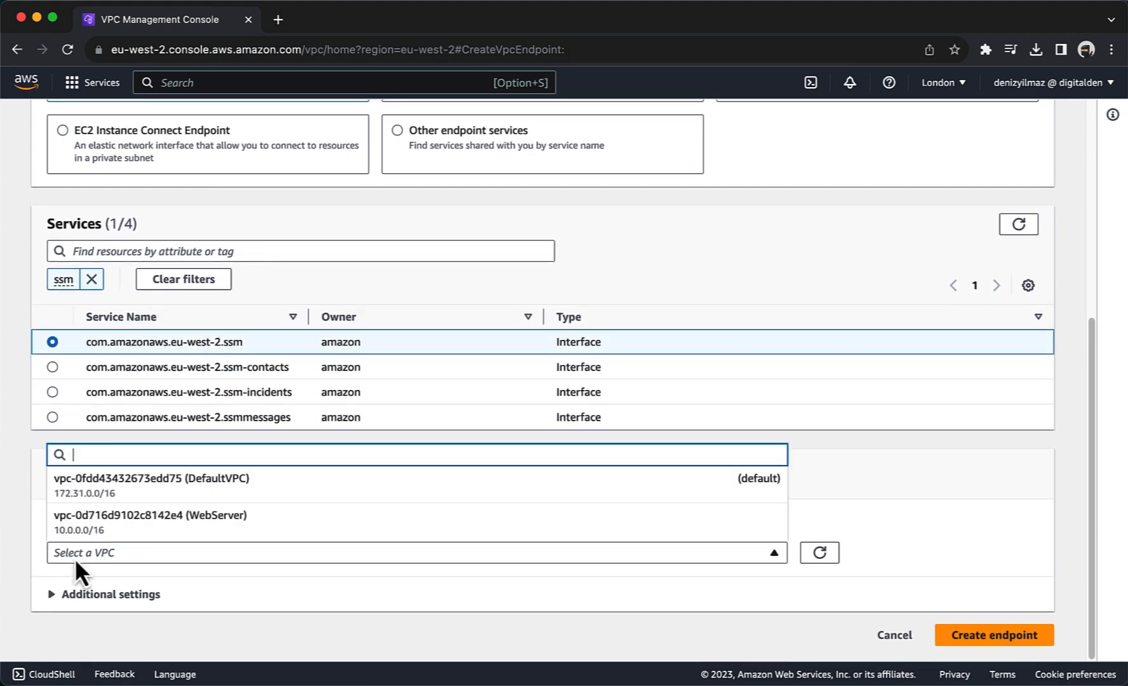
pyautogui.click(82, 518)
pyautogui.scroll(-5, 83, 518)
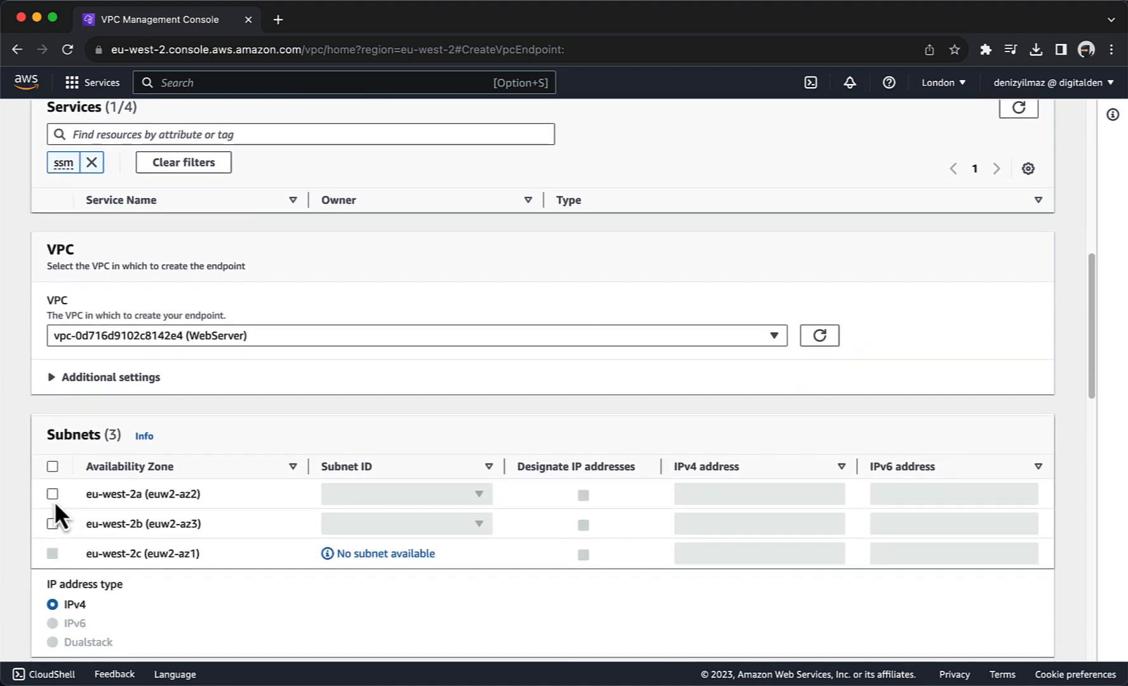
pyautogui.click(53, 495)
pyautogui.click(336, 495)
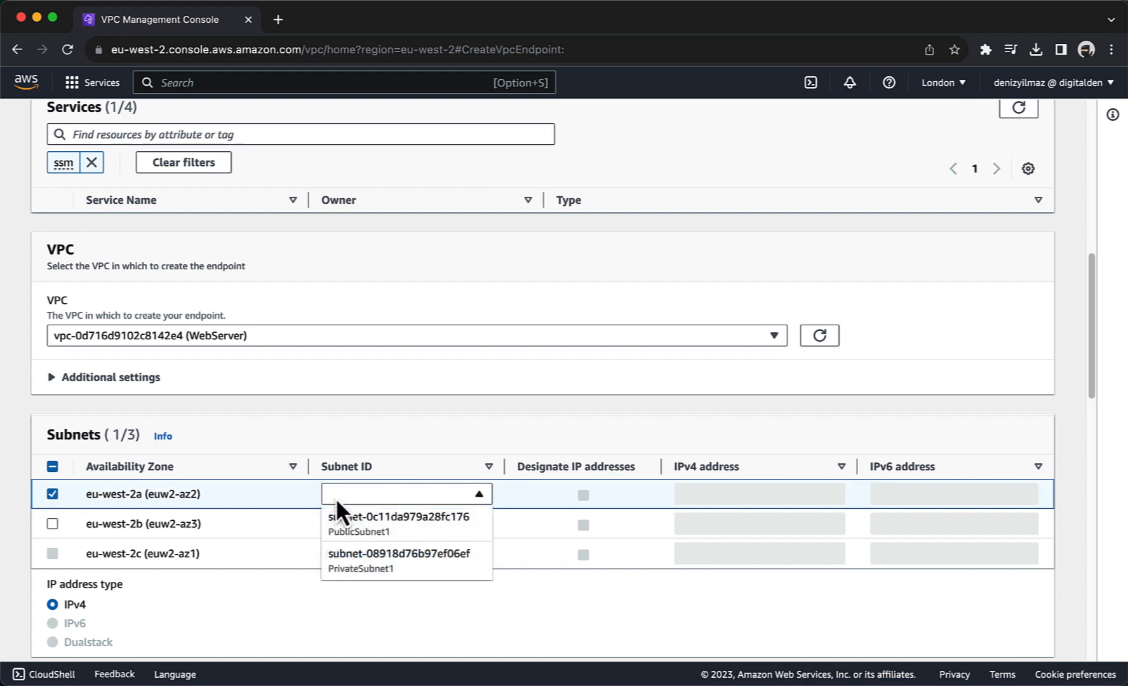
pyautogui.click(341, 565)
pyautogui.click(51, 525)
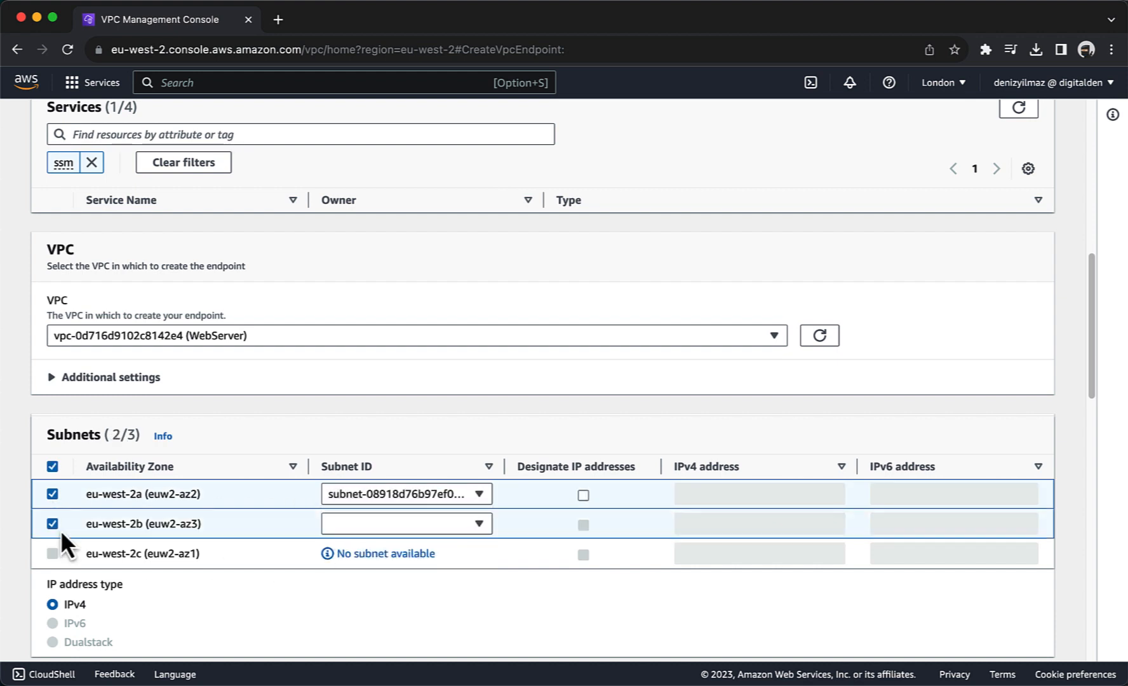
pyautogui.click(351, 527)
pyautogui.click(350, 600)
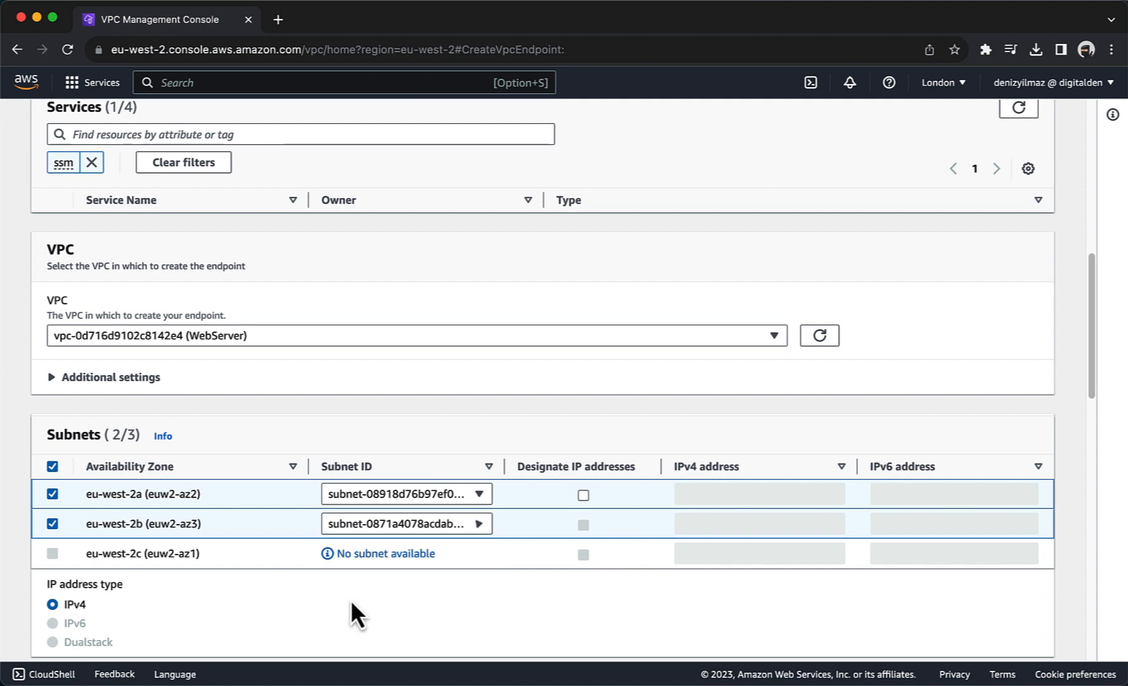
# Step: Attach VPC-Endpoint-SG and create the ssm endpoint
pyautogui.scroll(-1, 267, 437)
pyautogui.scroll(-5, 267, 437)
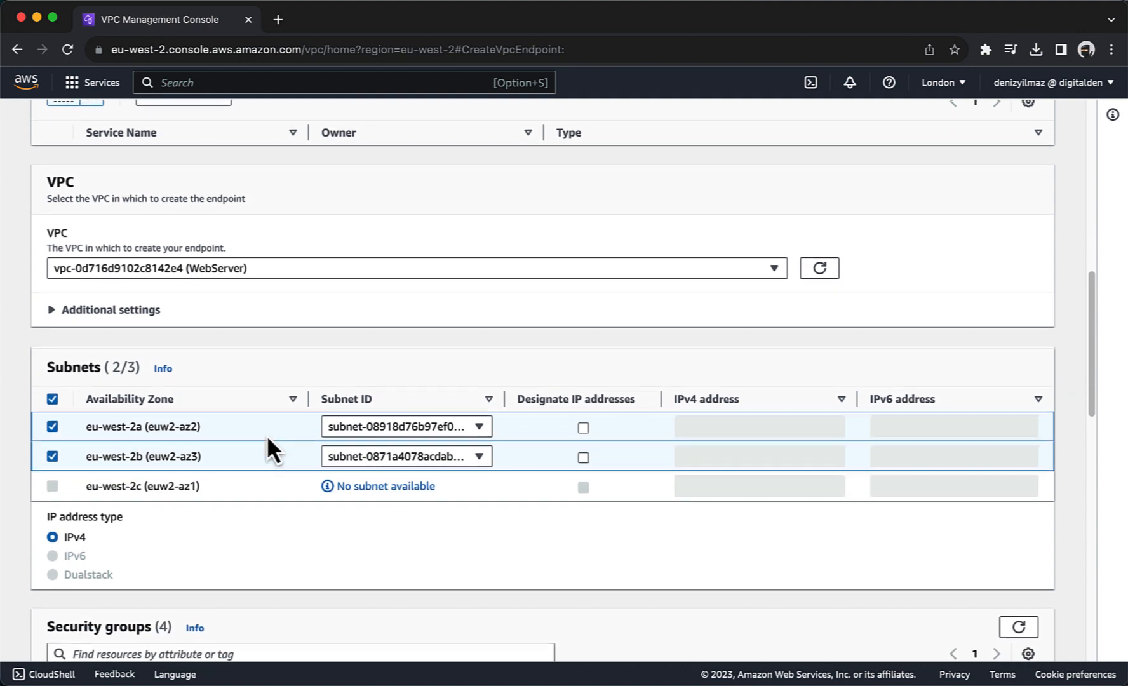
pyautogui.scroll(-5, 267, 438)
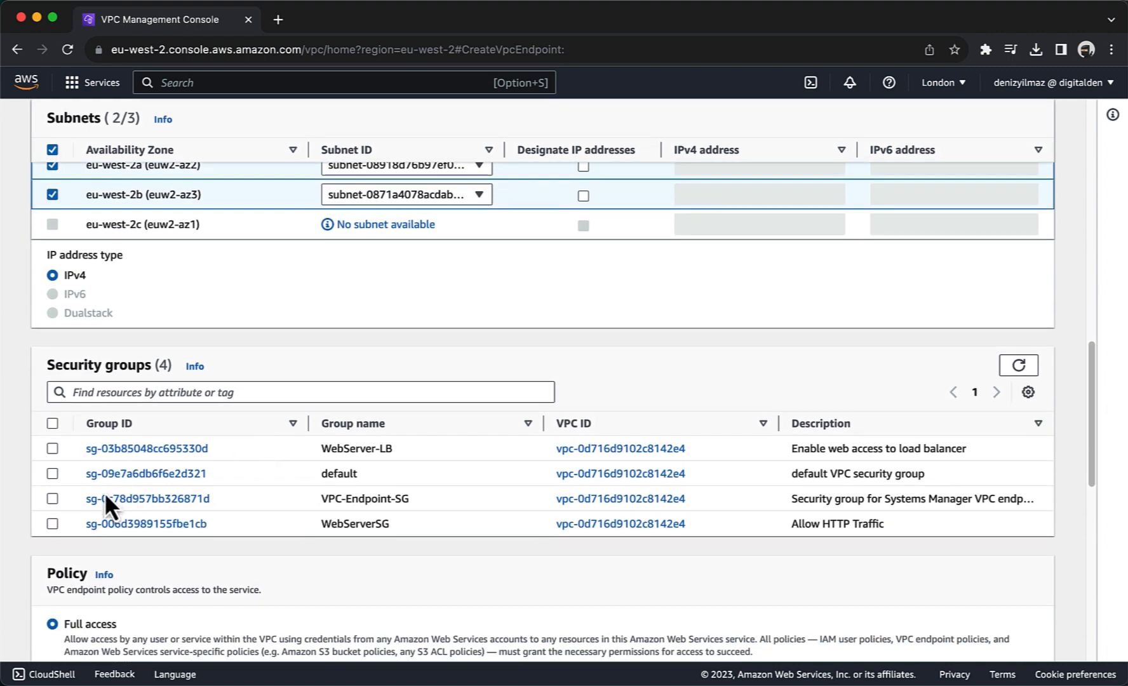
pyautogui.click(53, 499)
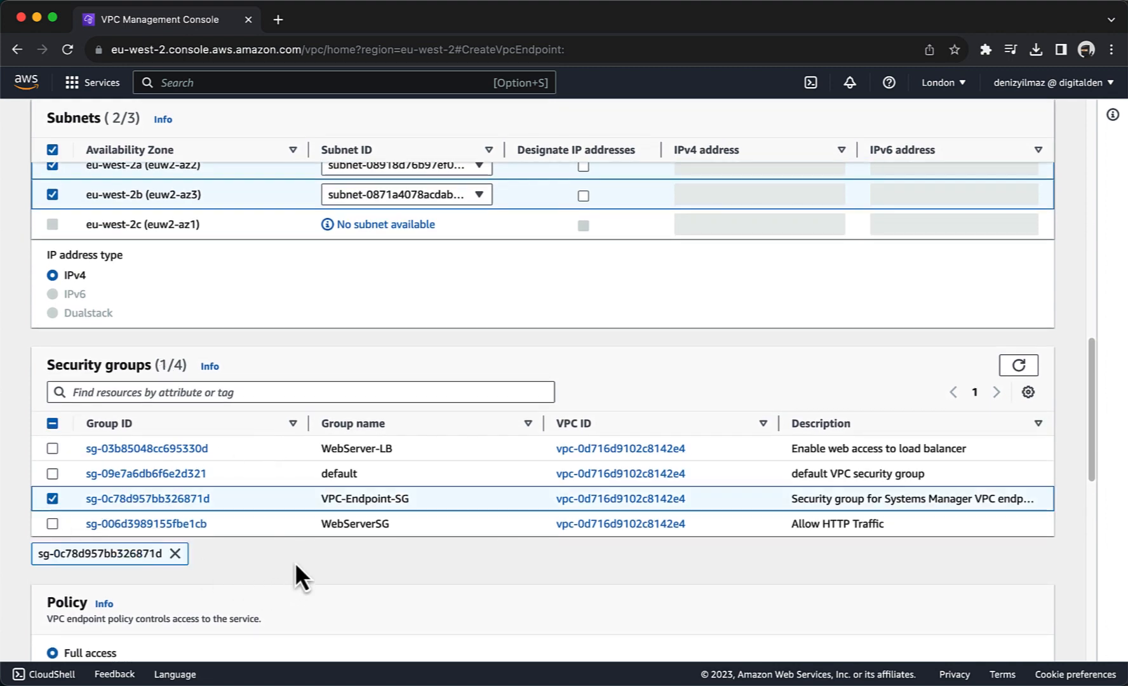
pyautogui.scroll(-10, 295, 564)
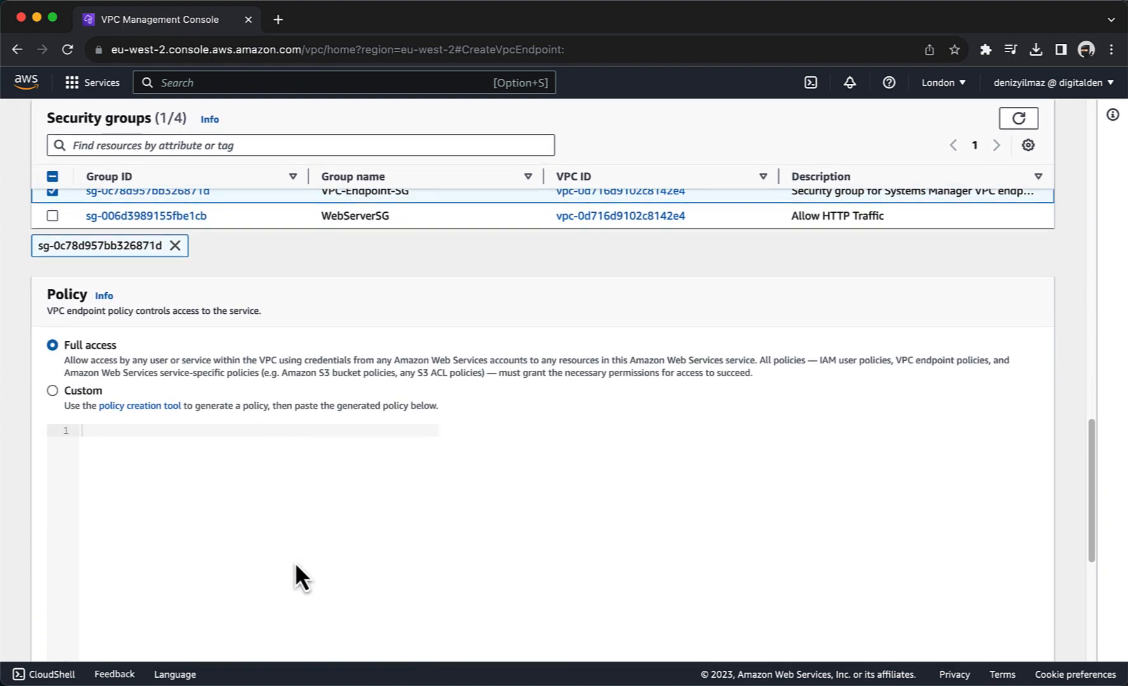
pyautogui.scroll(-8, 296, 564)
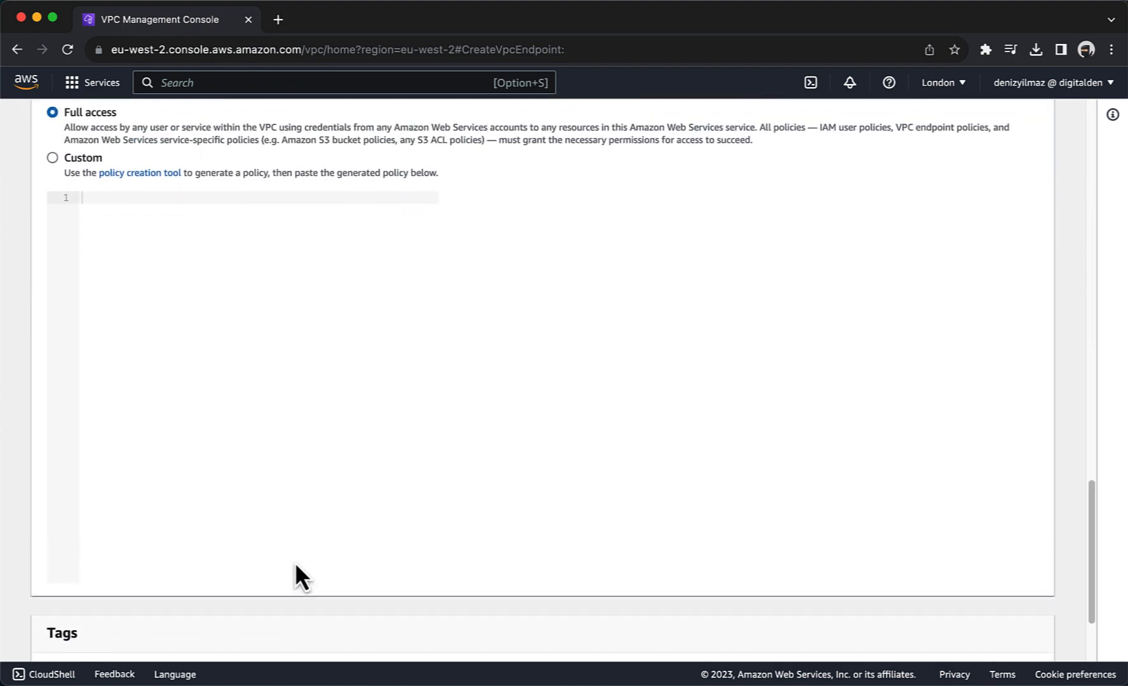
pyautogui.scroll(1, 295, 566)
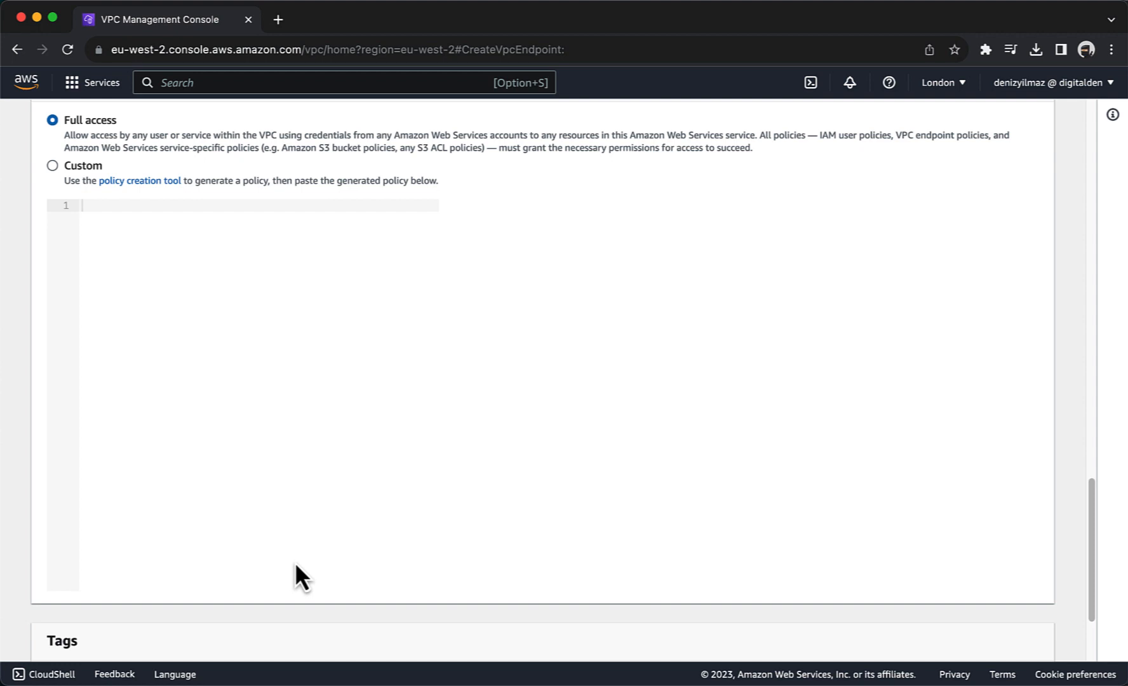
pyautogui.scroll(-3, 296, 566)
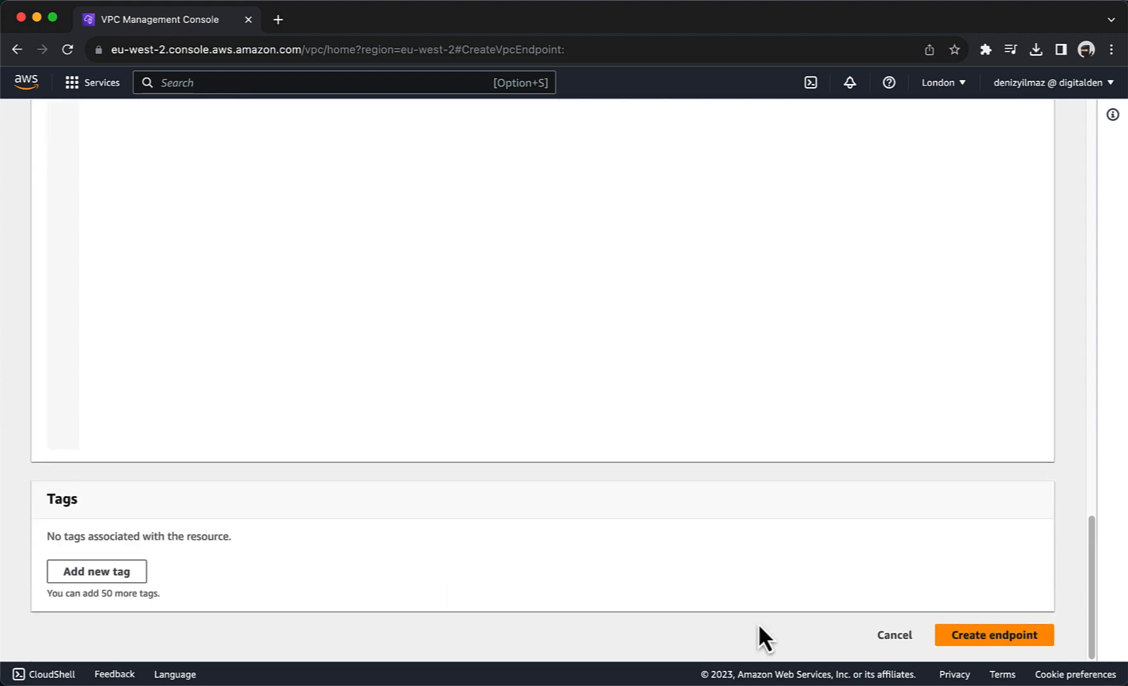
pyautogui.click(946, 634)
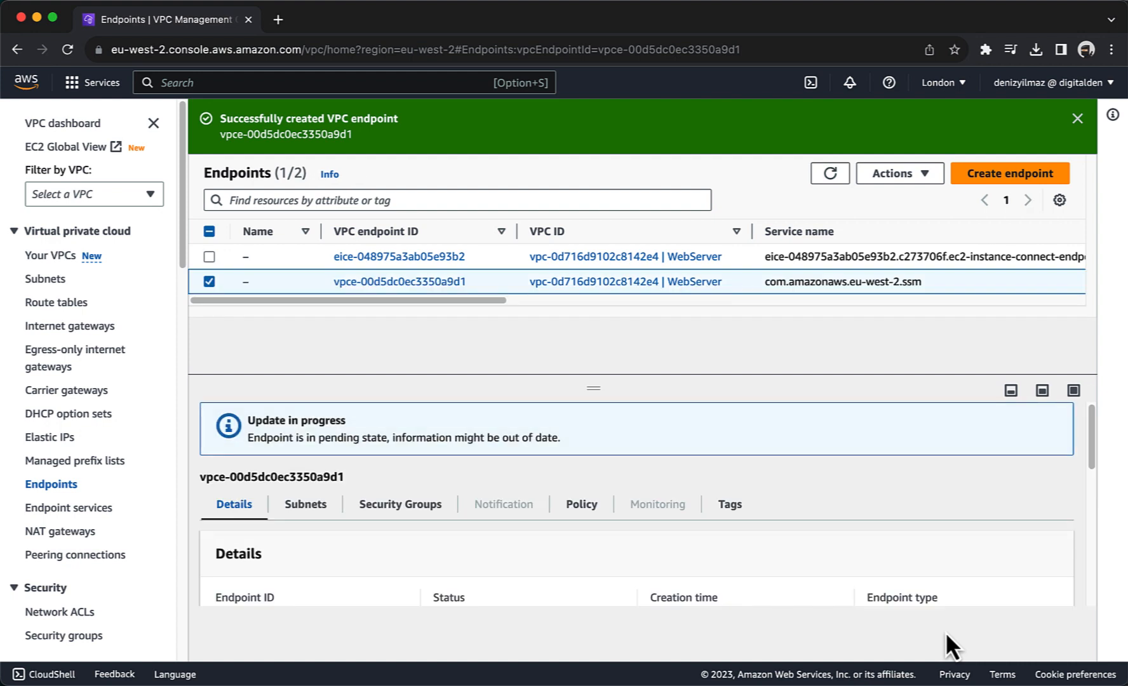
# Step: Begin another endpoint and select com.amazonaws.eu-west-2.ec2messages after filtering services for ec2
pyautogui.click(991, 173)
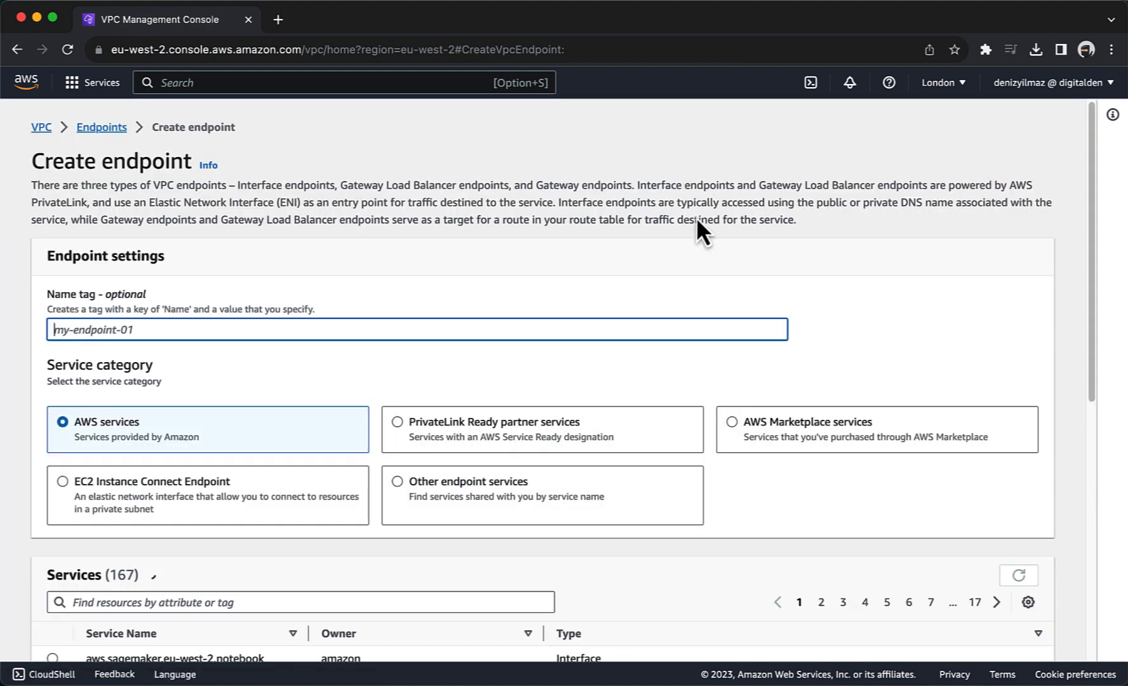
pyautogui.scroll(-3, 424, 213)
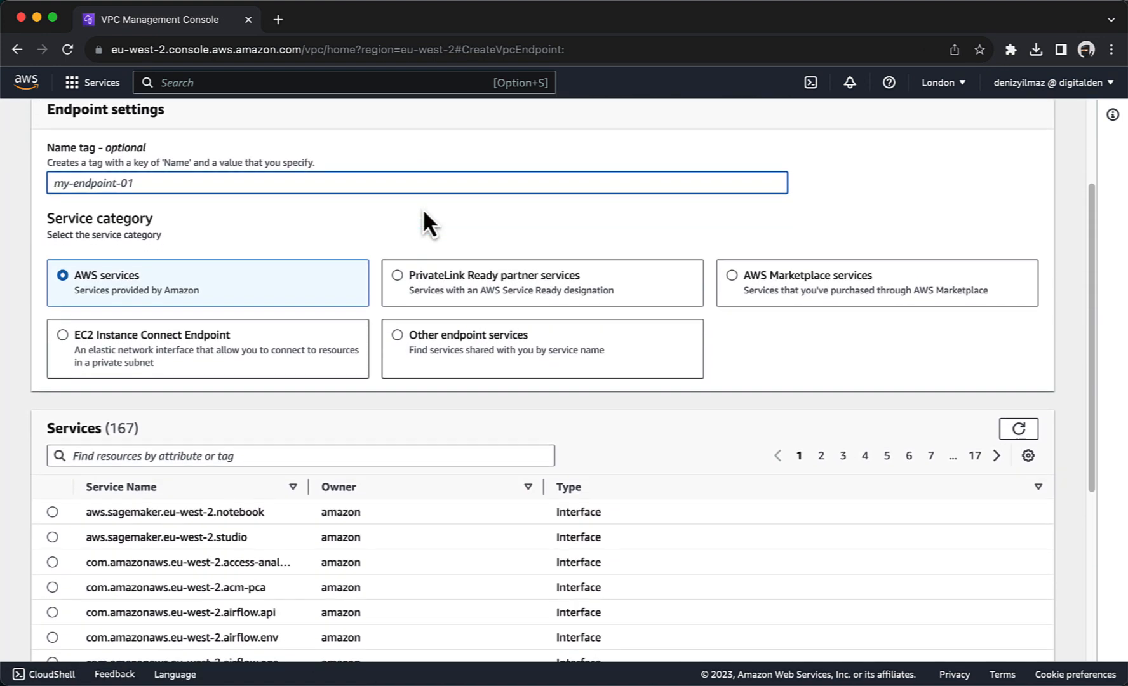
pyautogui.scroll(-3, 423, 211)
pyautogui.scroll(-3, 422, 208)
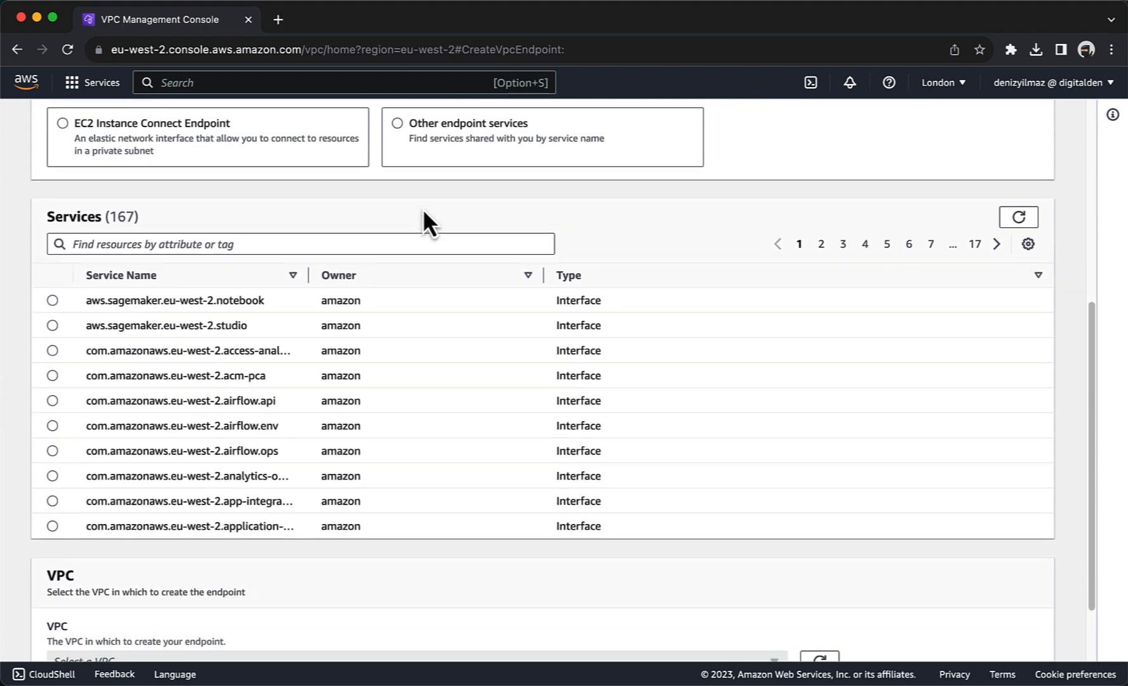
pyautogui.click(347, 172)
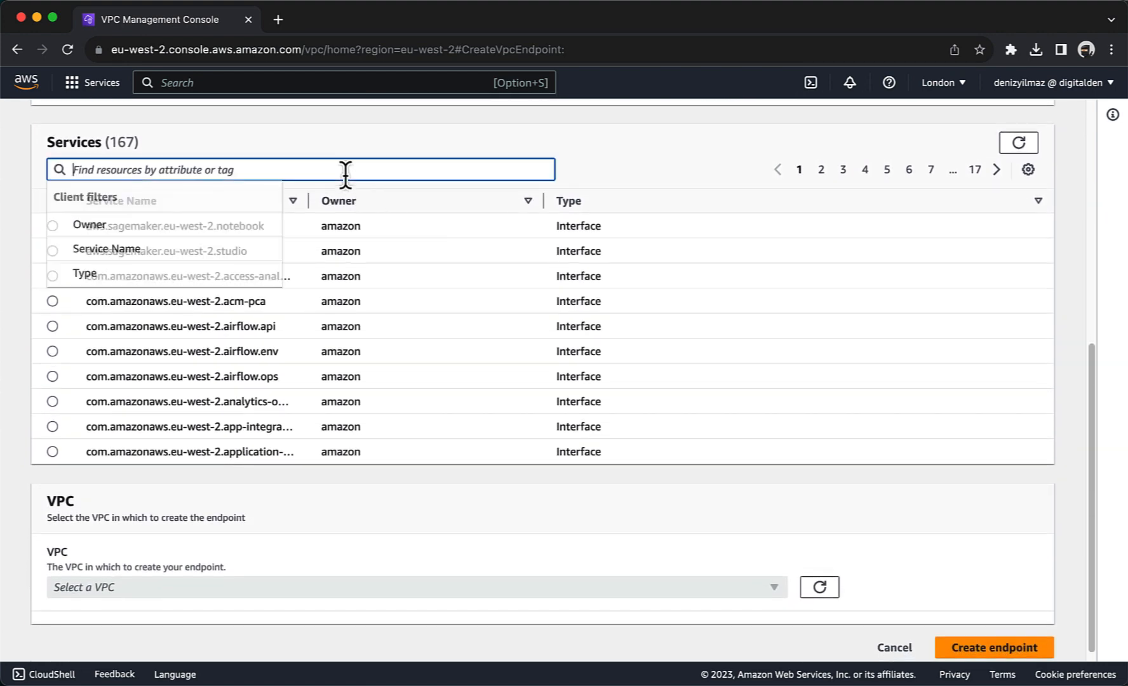
pyautogui.write('ec2')
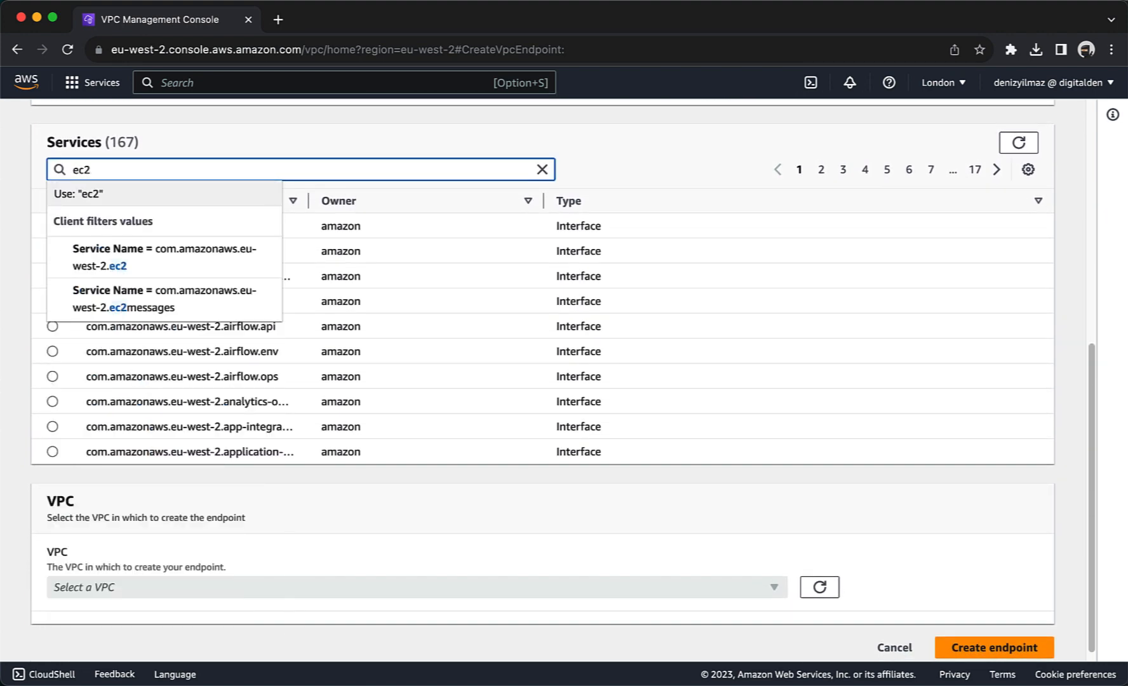
pyautogui.press('Return')
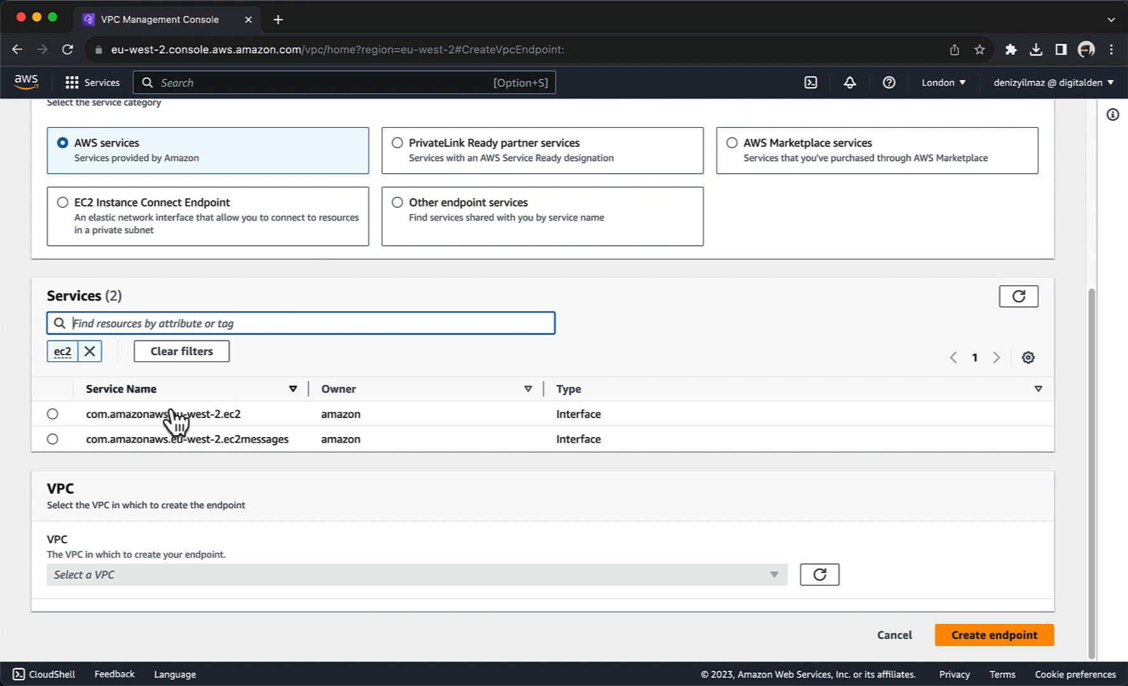
pyautogui.click(51, 440)
# Step: Put it in the WebServer VPC using PrivateSubnet1 in eu-west-2a and a private subnet in eu-west-2b
pyautogui.scroll(-1, 137, 491)
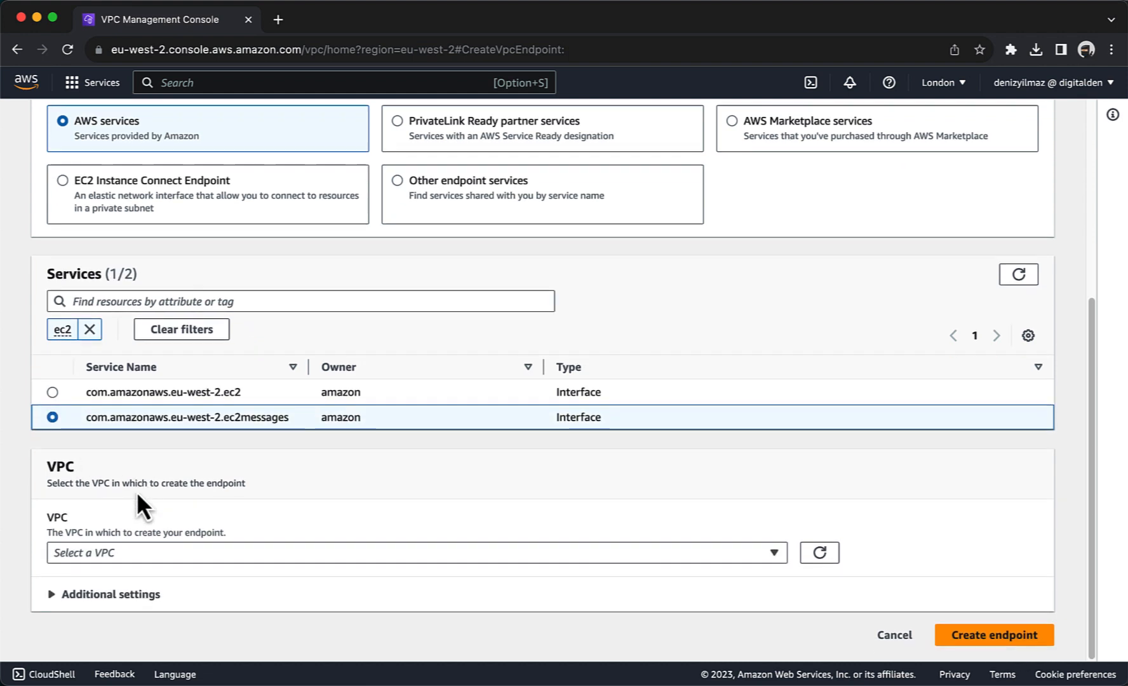
pyautogui.click(137, 553)
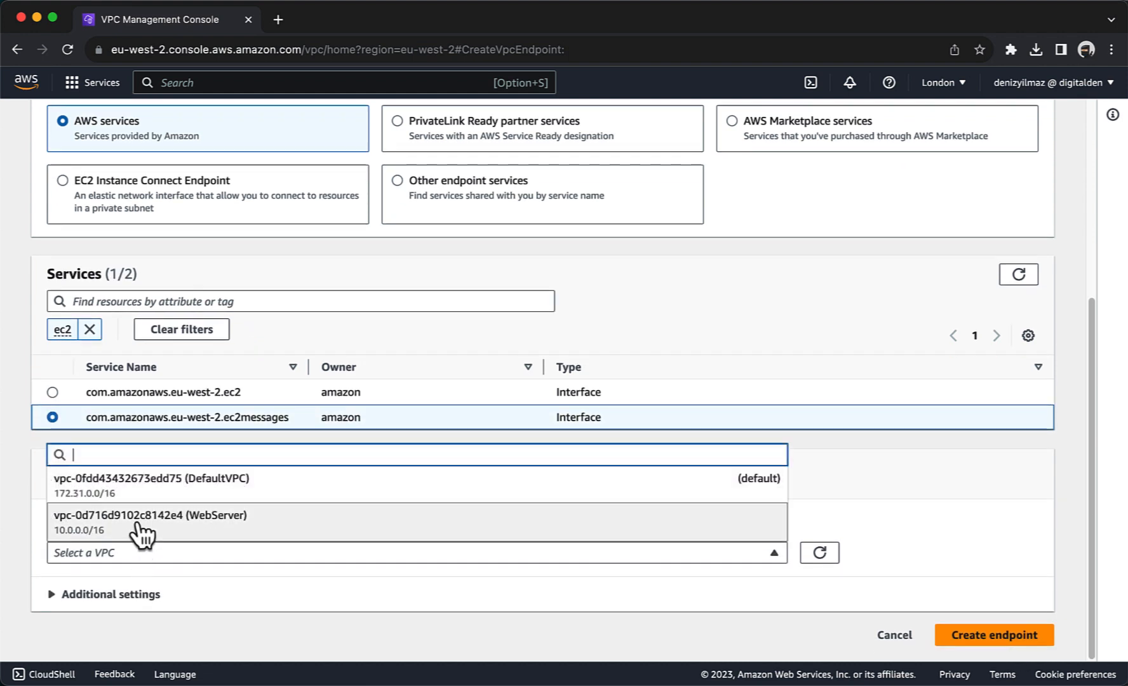
pyautogui.click(137, 522)
pyautogui.scroll(-5, 137, 520)
pyautogui.scroll(-2, 137, 520)
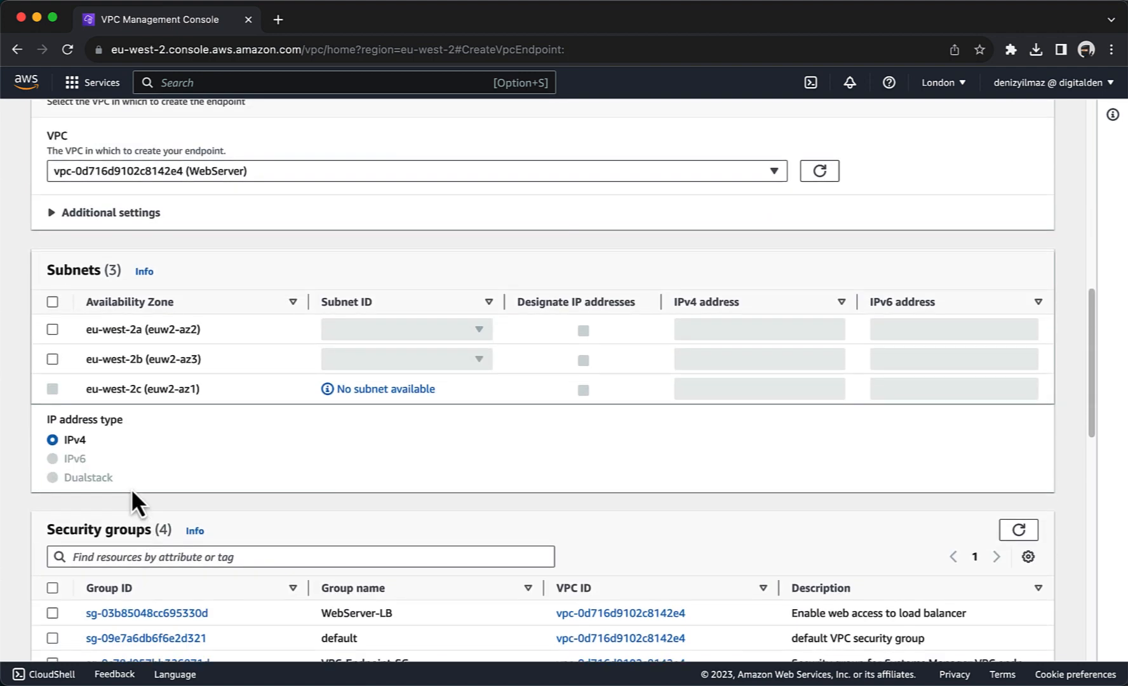
pyautogui.click(52, 328)
pyautogui.click(348, 332)
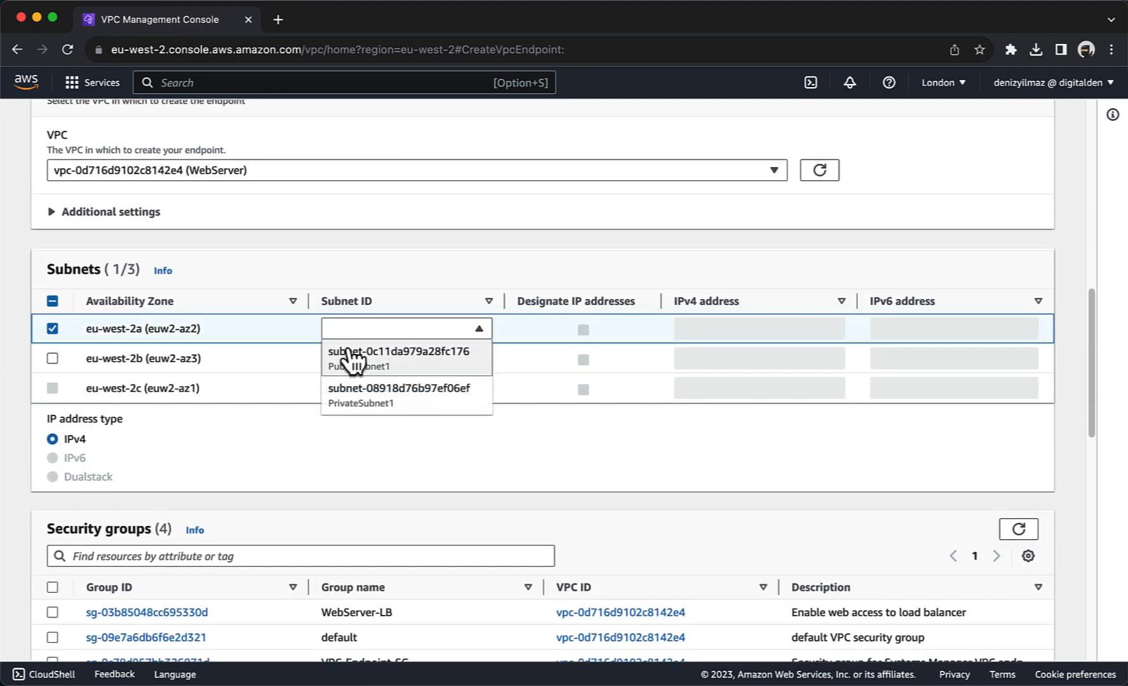
pyautogui.click(355, 410)
pyautogui.click(53, 358)
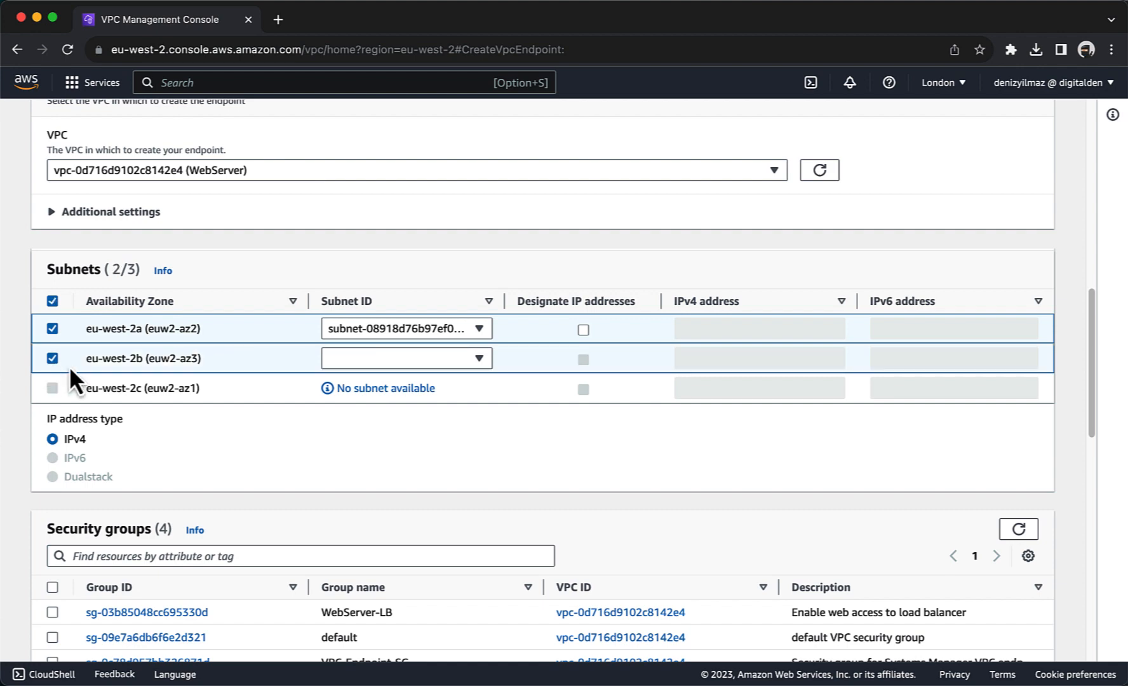
pyautogui.click(337, 360)
pyautogui.click(347, 422)
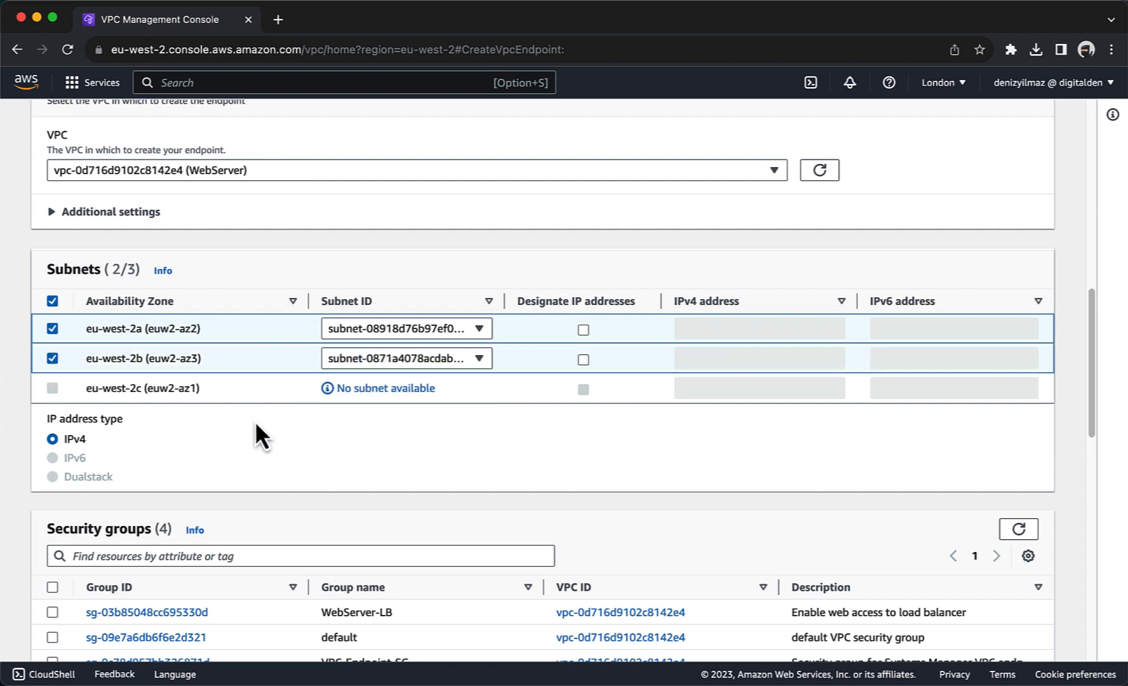
# Step: Attach VPC-Endpoint-SG and create the ec2messages endpoint
pyautogui.scroll(-5, 254, 432)
pyautogui.click(52, 368)
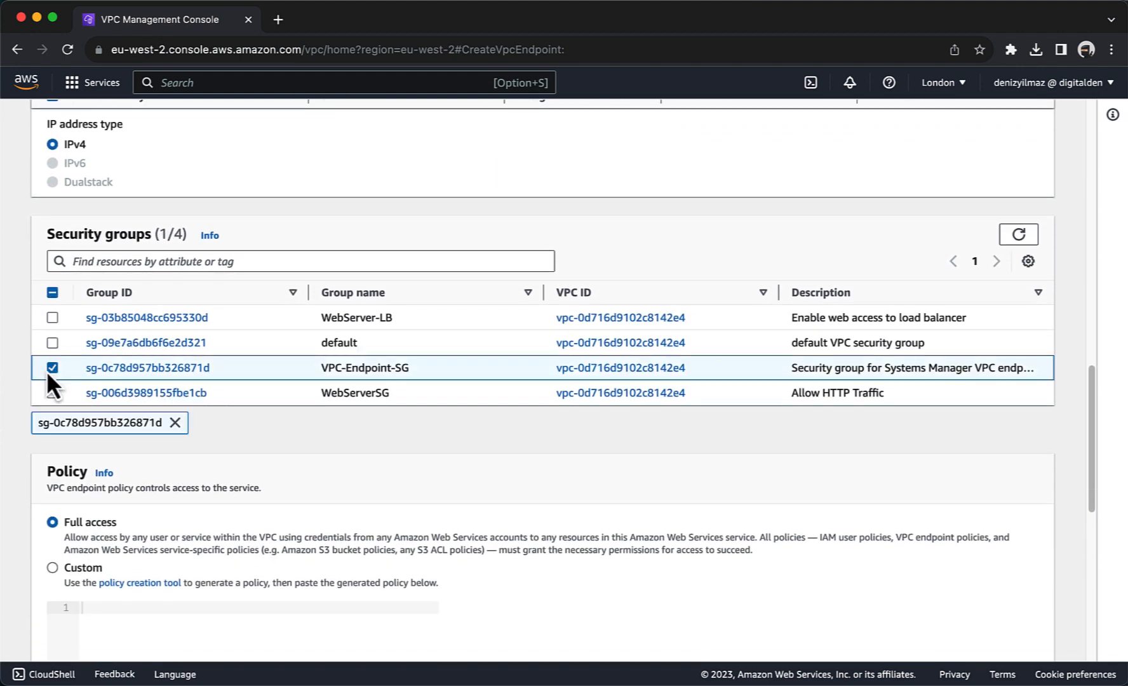
pyautogui.scroll(-10, 137, 478)
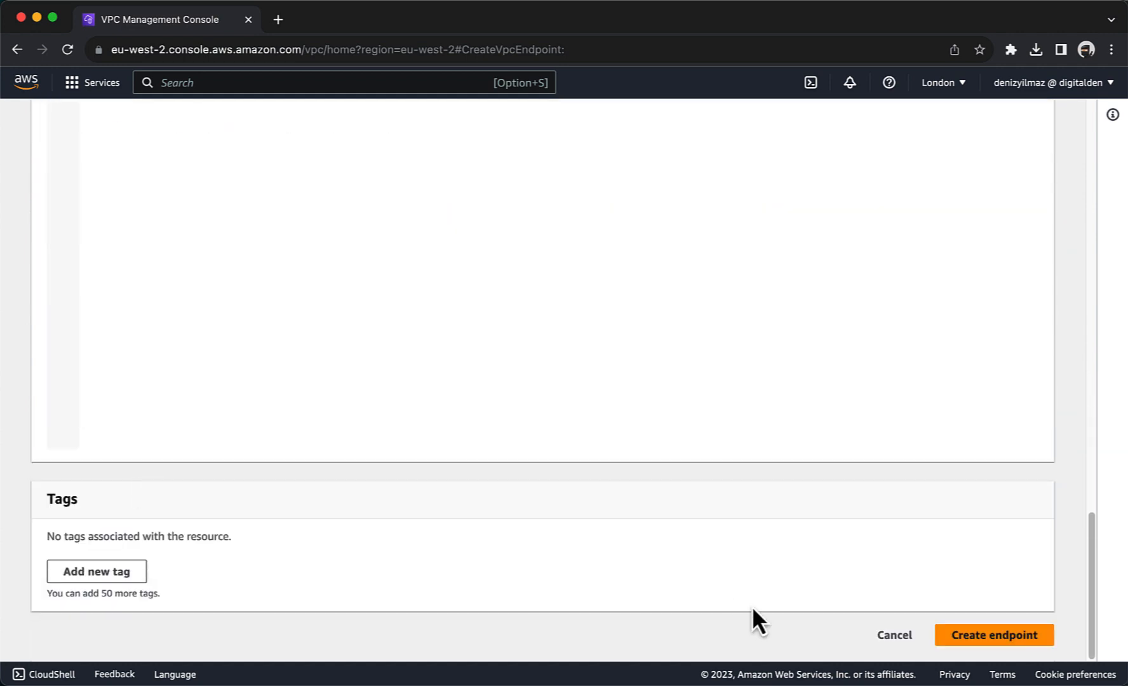
pyautogui.click(950, 636)
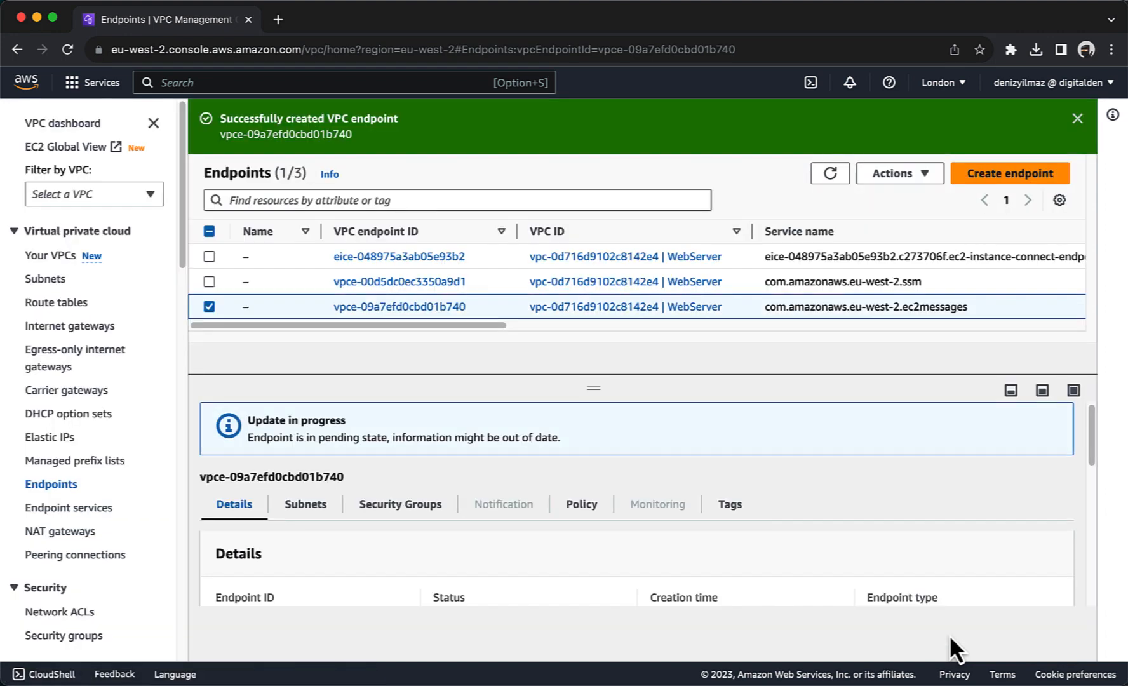
# Step: Begin another endpoint and select the com.amazonaws.eu-west-2.ec2 service
pyautogui.click(994, 177)
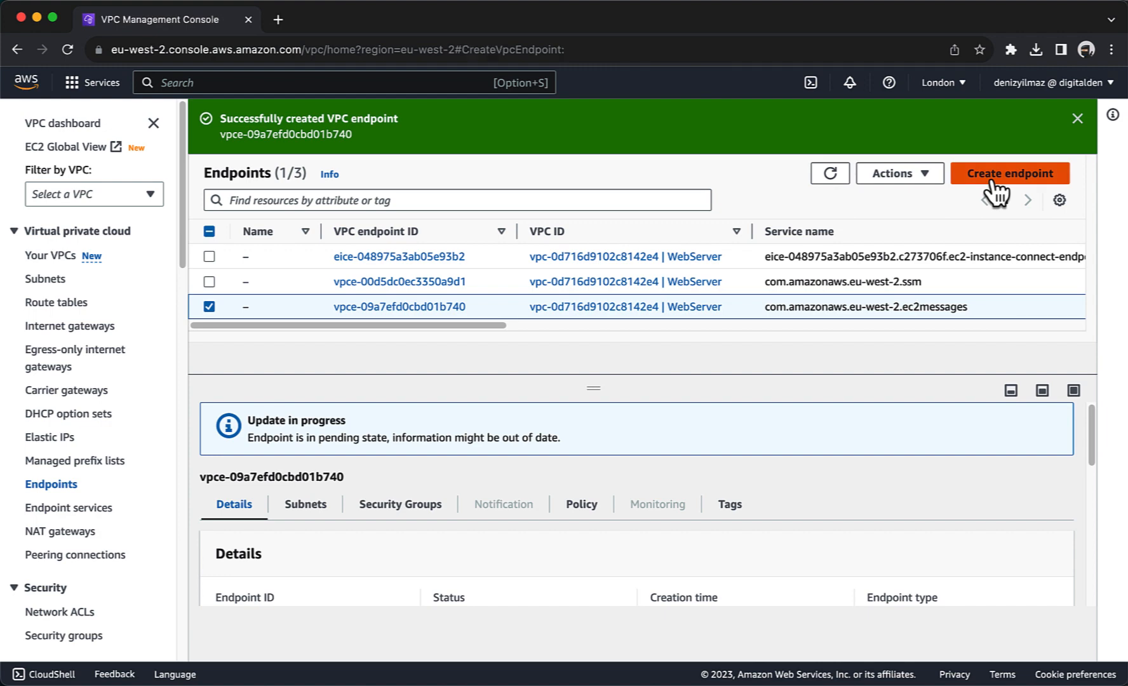
pyautogui.scroll(-5, 416, 264)
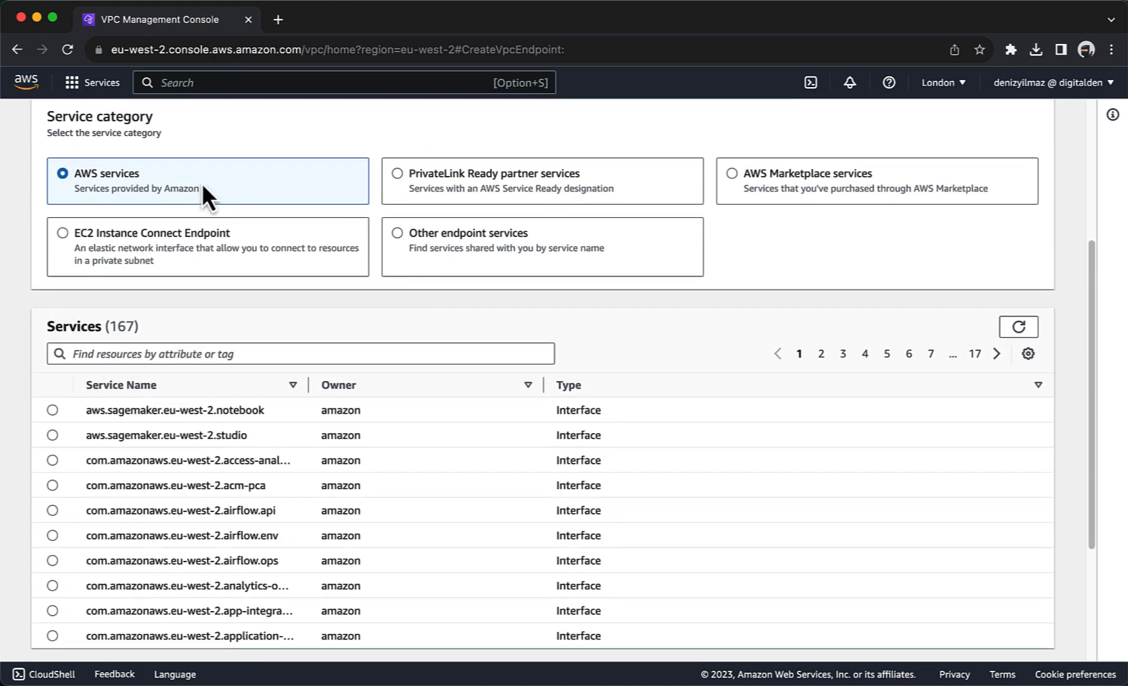
pyautogui.scroll(-4, 200, 184)
pyautogui.scroll(-2, 201, 184)
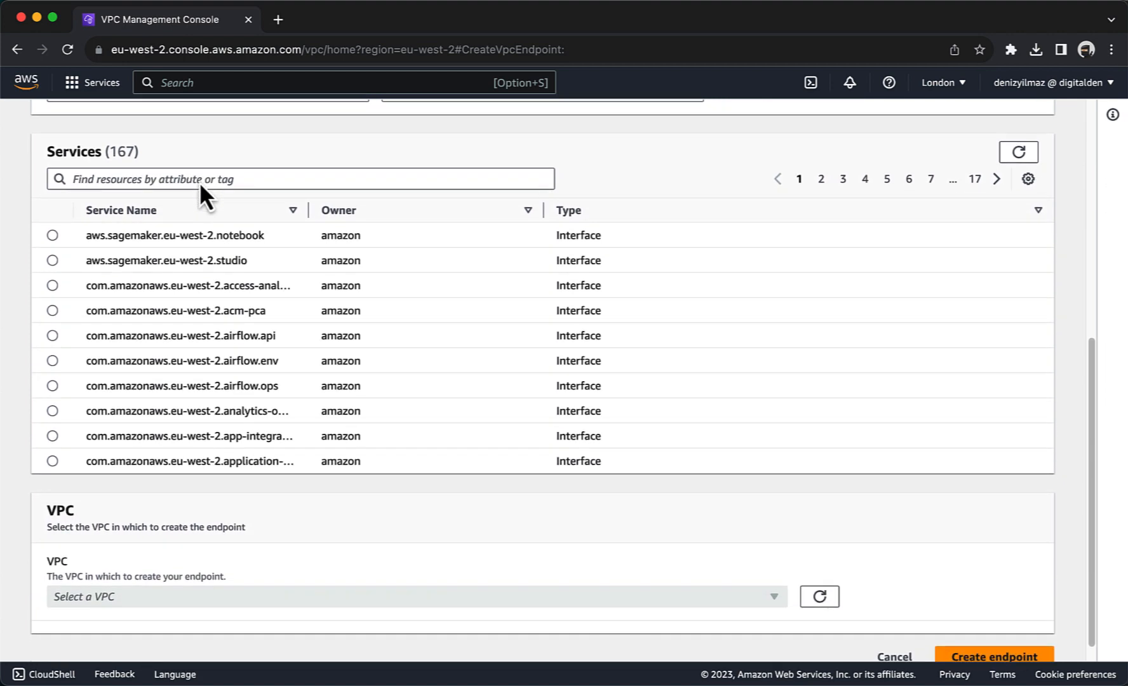
pyautogui.click(186, 179)
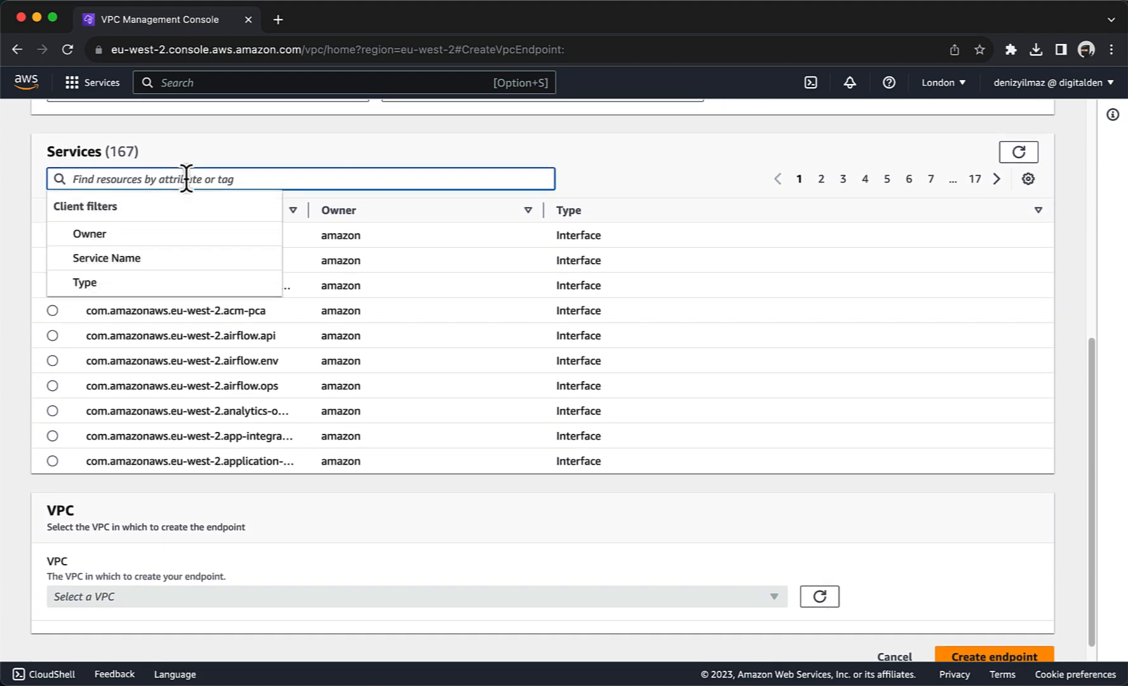
pyautogui.write('ec2')
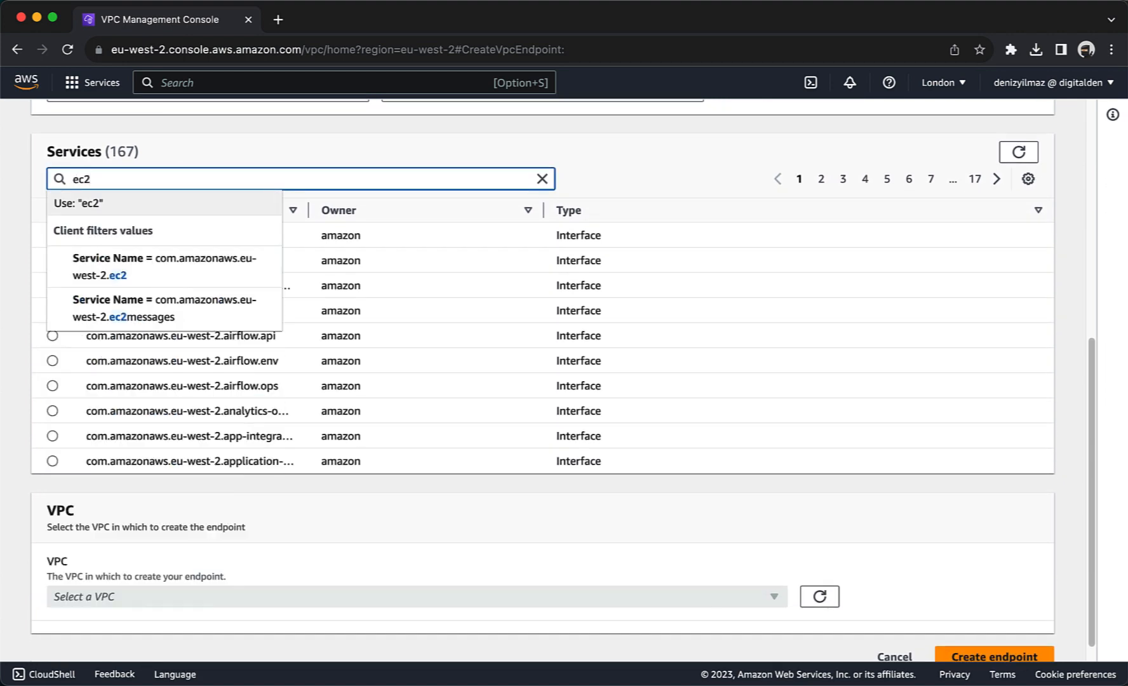
pyautogui.press('Return')
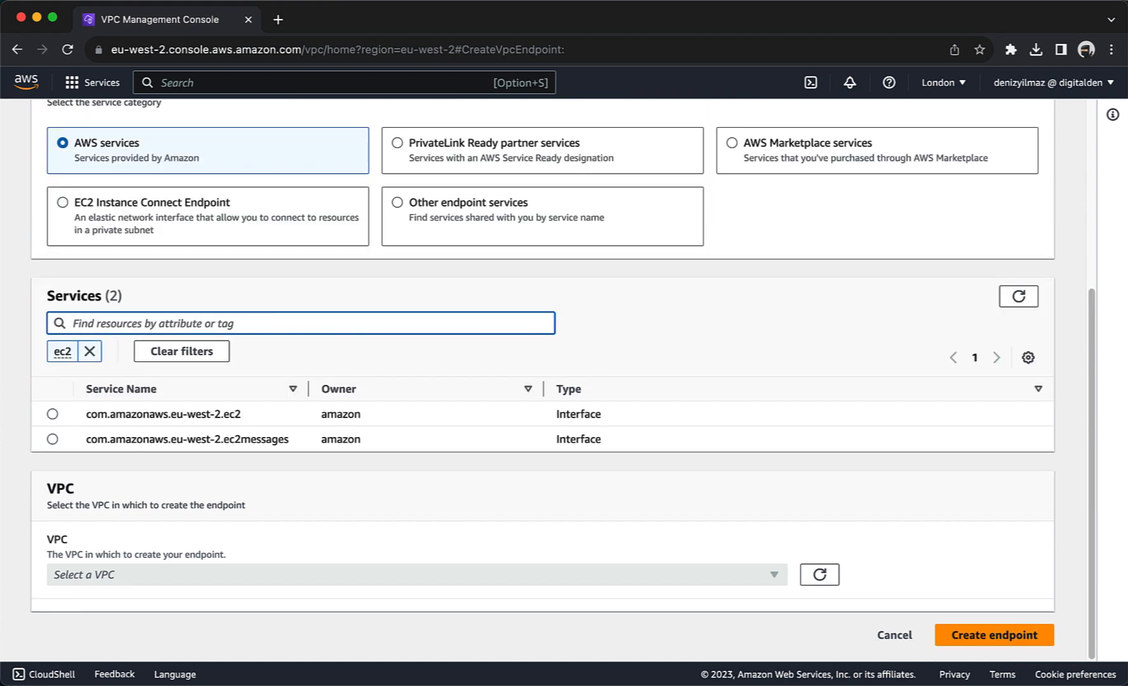
pyautogui.click(52, 413)
# Step: Put it in the WebServer VPC with PrivateSubnet1 (eu-west-2a) and PrivateSubnet2 (eu-west-2b)
pyautogui.scroll(-1, 191, 531)
pyautogui.click(190, 553)
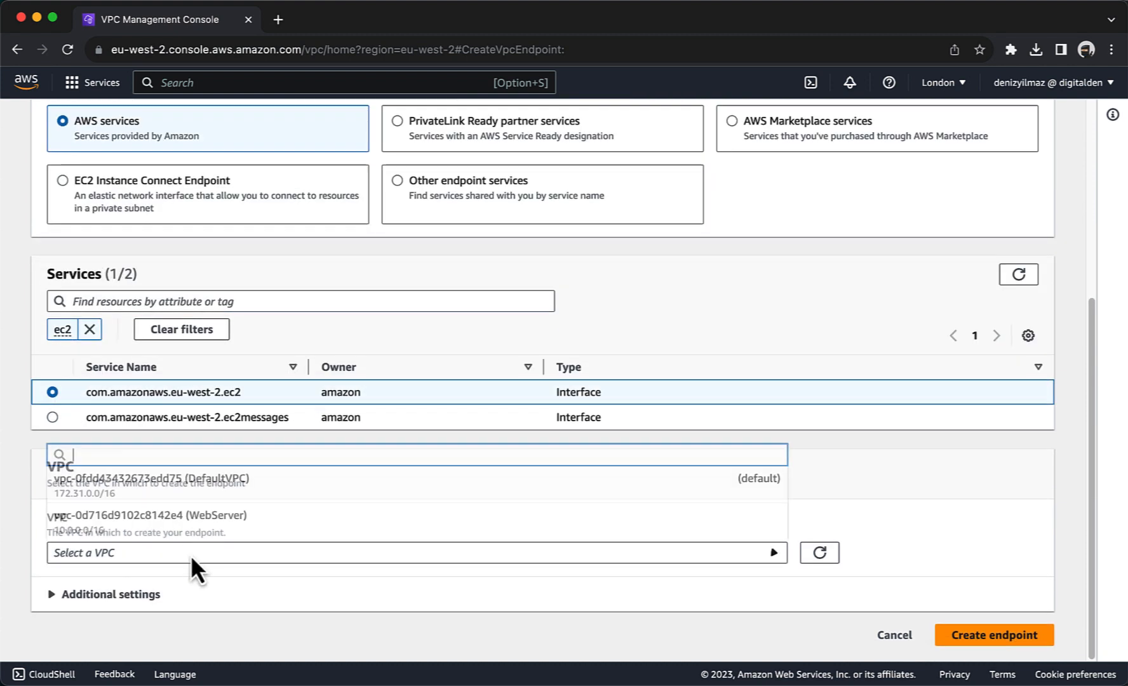
pyautogui.click(191, 530)
pyautogui.scroll(-3, 190, 530)
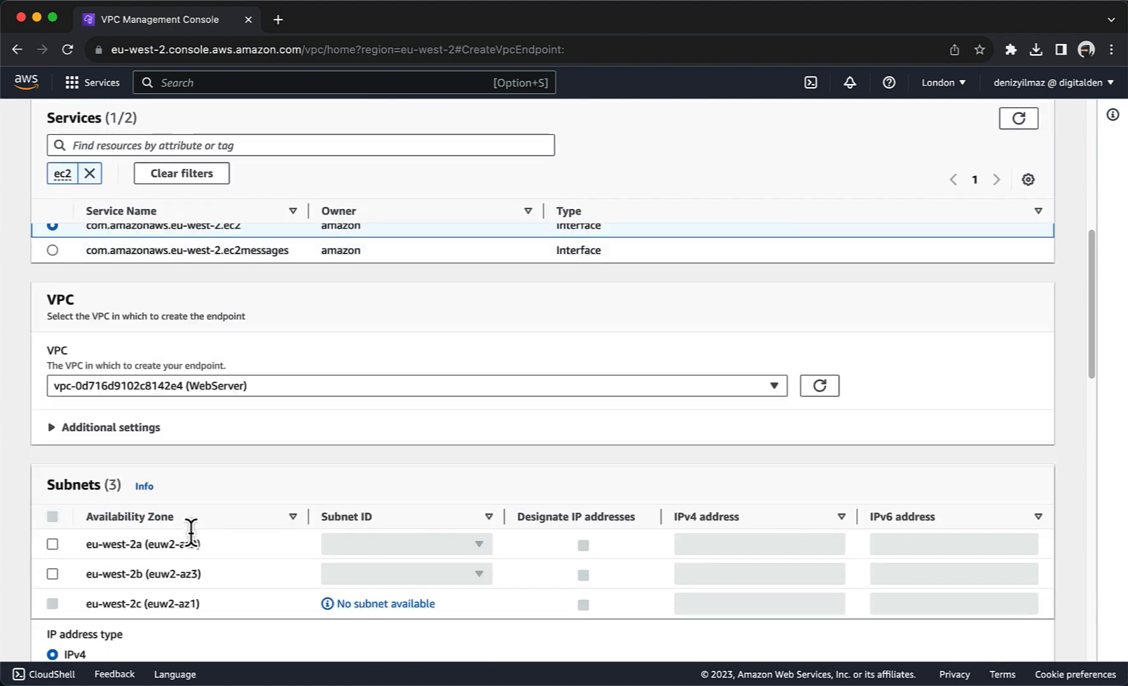
pyautogui.scroll(-3, 190, 530)
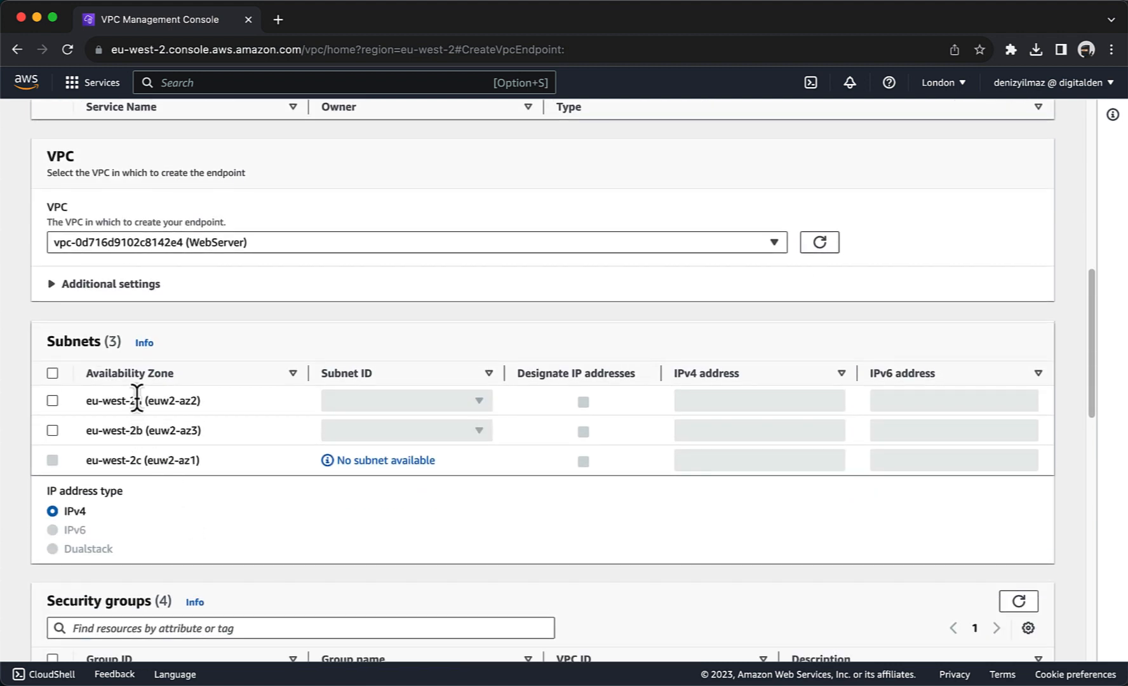
pyautogui.click(52, 400)
pyautogui.click(340, 401)
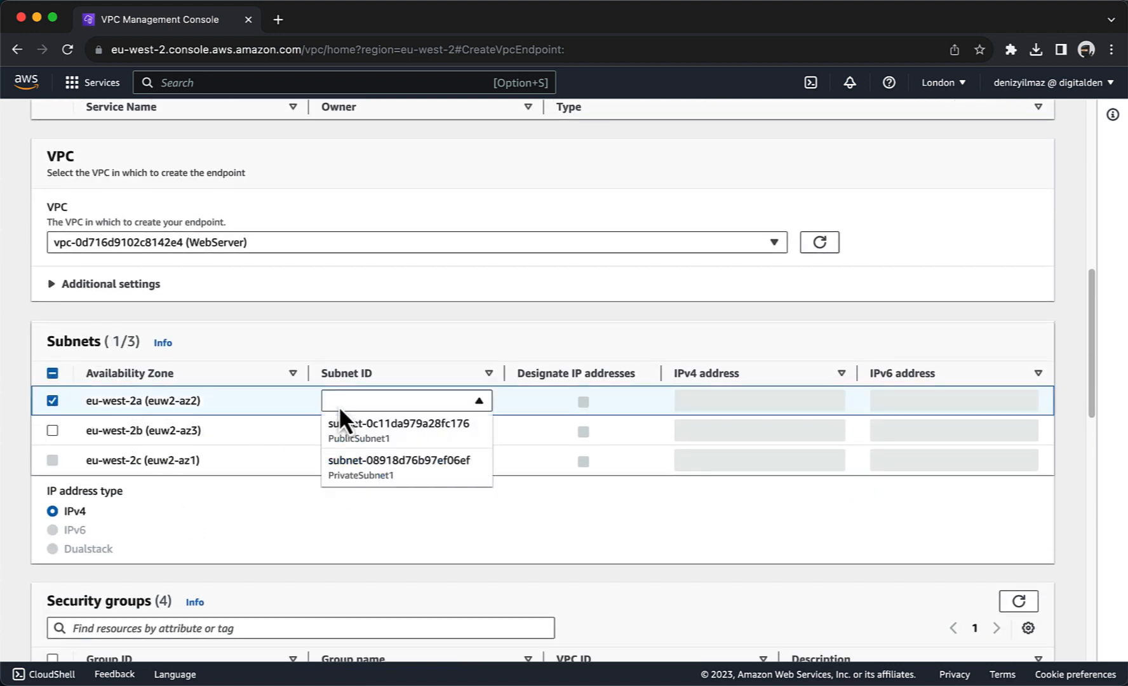
pyautogui.click(343, 467)
pyautogui.click(50, 437)
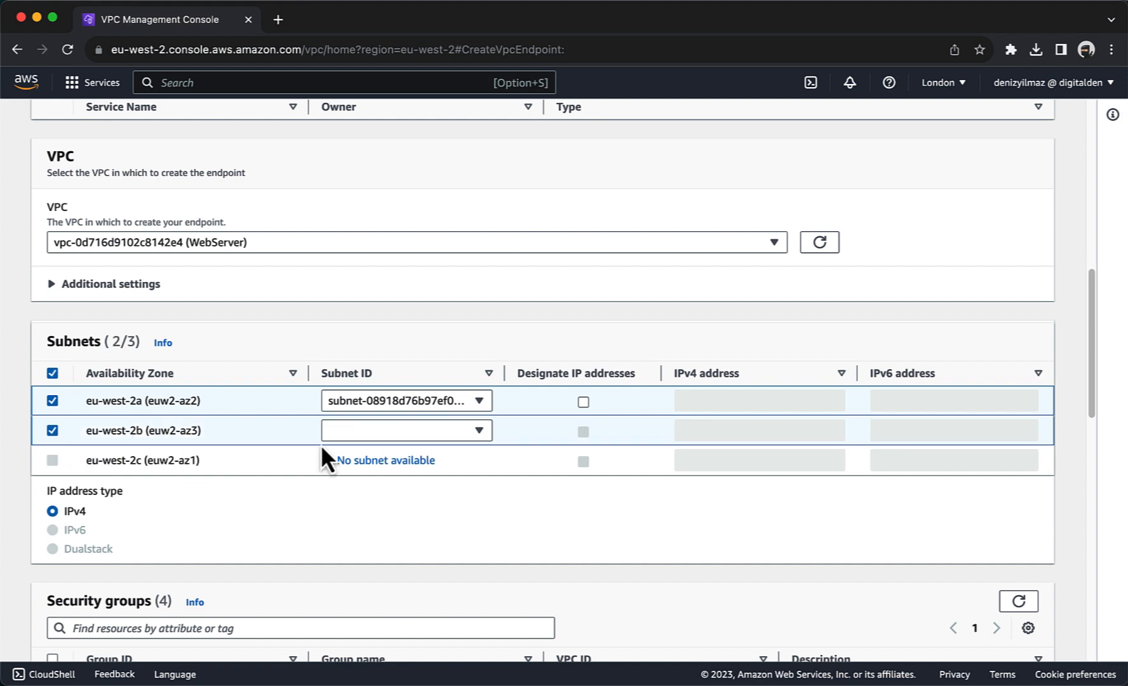
pyautogui.click(360, 407)
pyautogui.click(353, 480)
pyautogui.click(358, 438)
pyautogui.click(360, 495)
# Step: Attach VPC-Endpoint-SG and create the ec2 endpoint
pyautogui.scroll(-3, 274, 492)
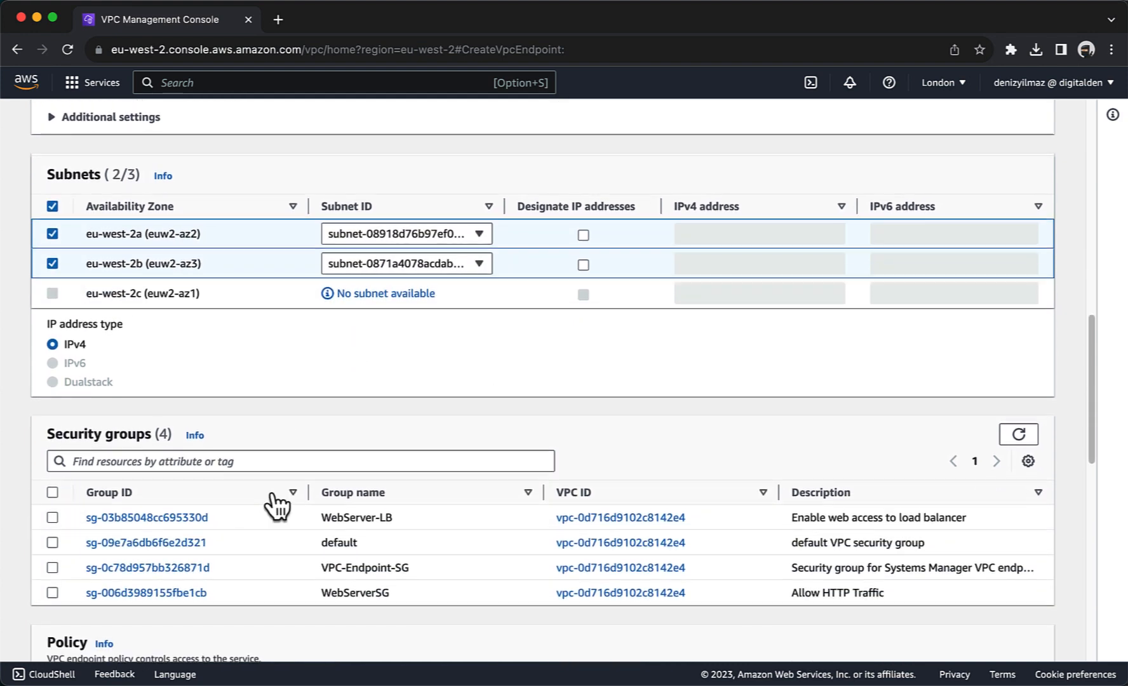
pyautogui.scroll(-2, 273, 502)
pyautogui.click(52, 477)
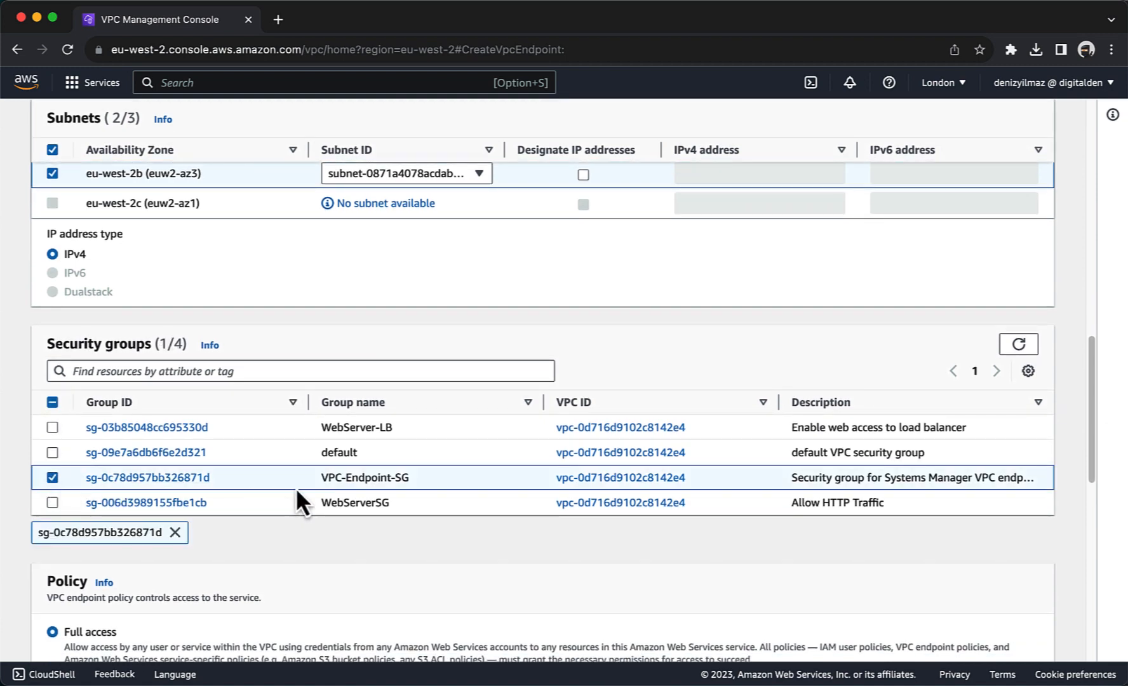
pyautogui.scroll(-10, 295, 493)
pyautogui.click(972, 641)
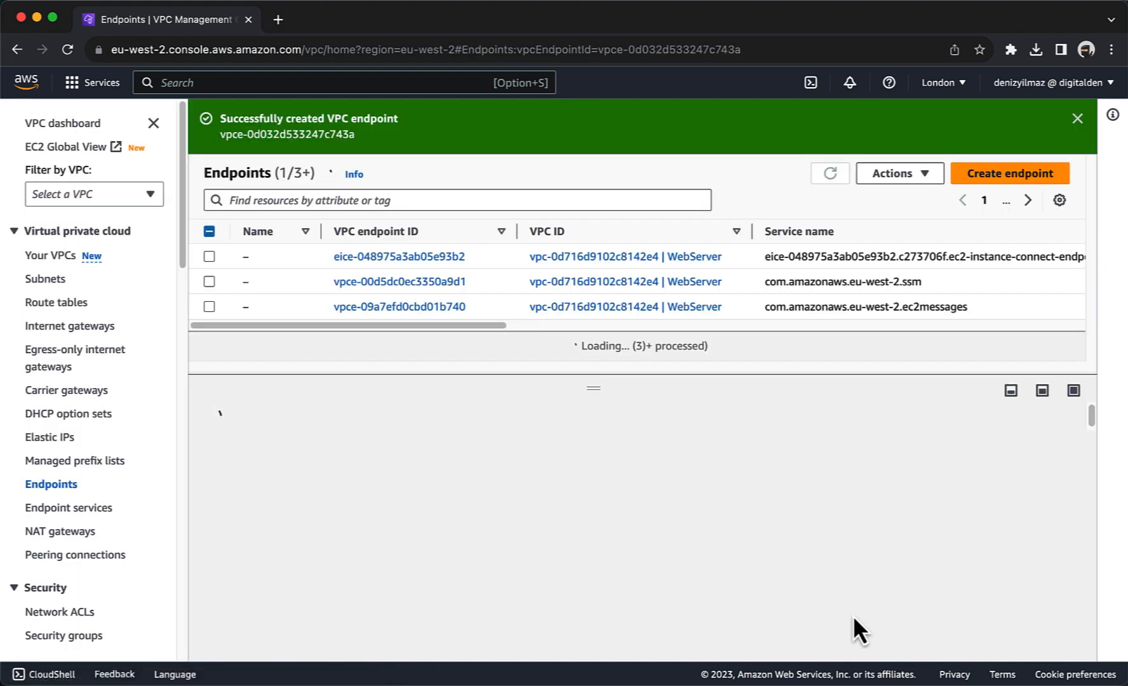
# Step: Begin a fifth endpoint and select the ssmmessages service after filtering for ssm
pyautogui.click(968, 174)
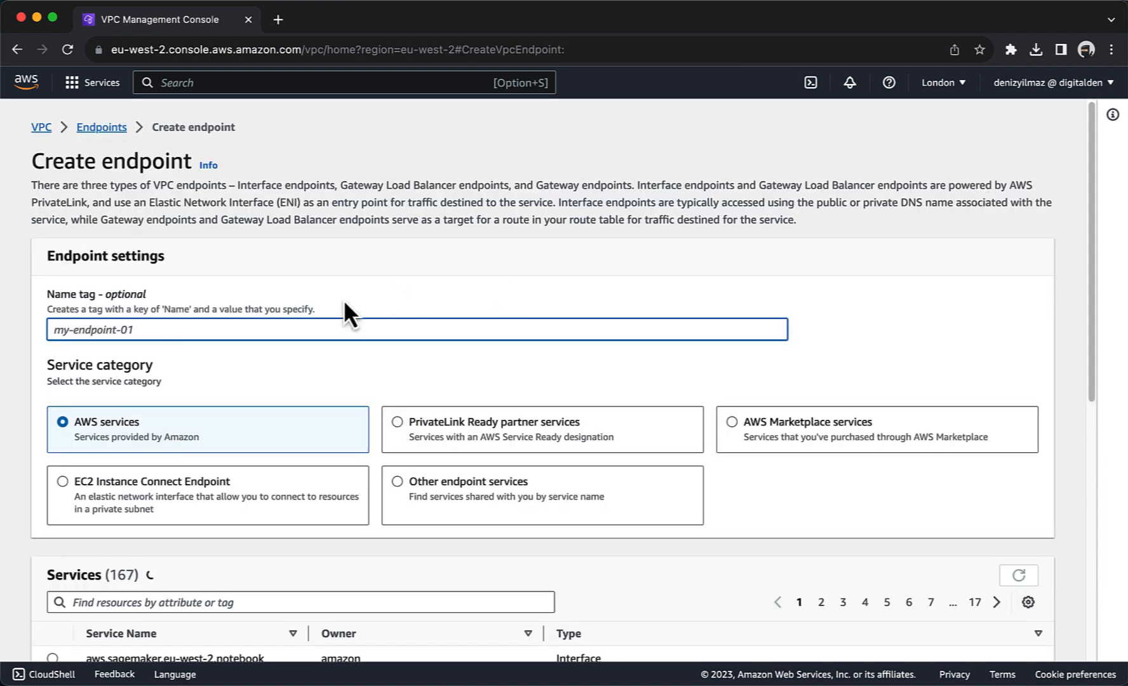
pyautogui.scroll(-5, 344, 299)
pyautogui.scroll(-2, 344, 298)
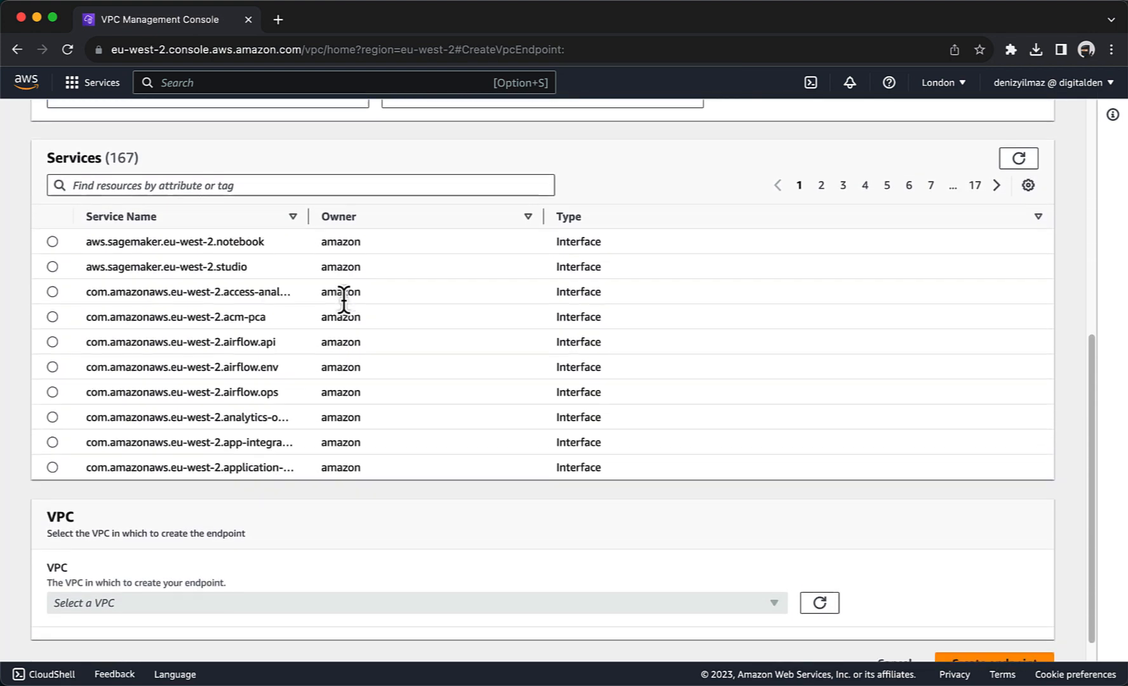
pyautogui.click(210, 173)
pyautogui.write('ssm')
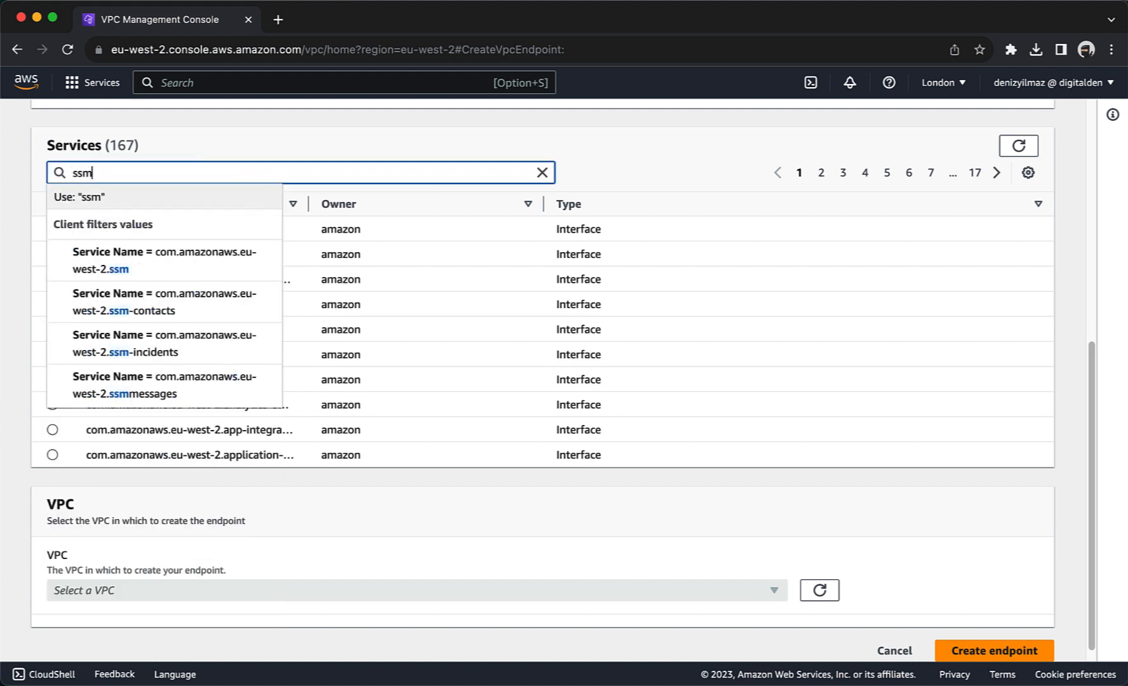
pyautogui.press('Return')
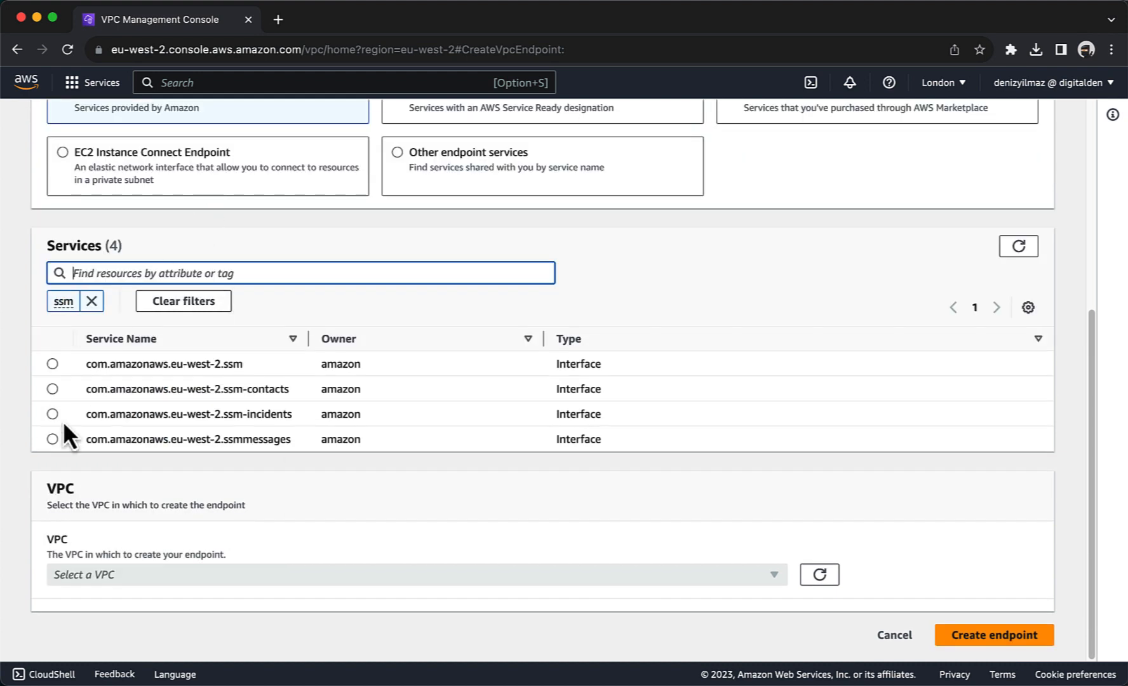
pyautogui.click(52, 439)
# Step: Place it in the WebServer VPC with PrivateSubnet1 in eu-west-2a and a private eu-west-2b subnet
pyautogui.scroll(-1, 54, 442)
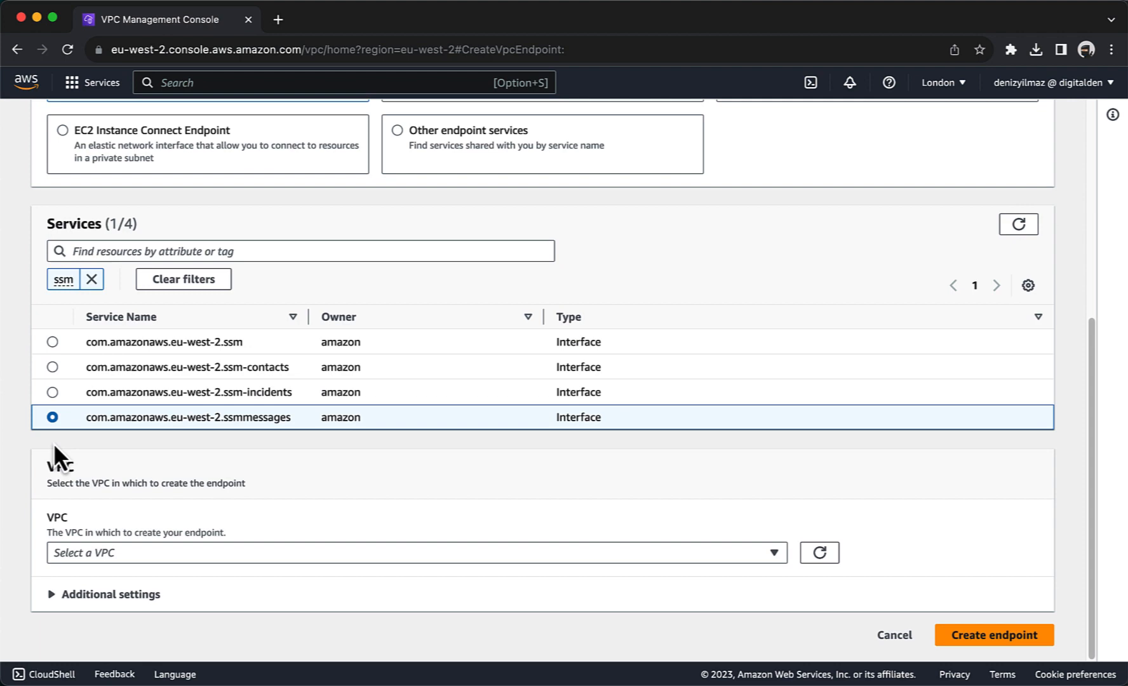
pyautogui.click(82, 552)
pyautogui.click(82, 524)
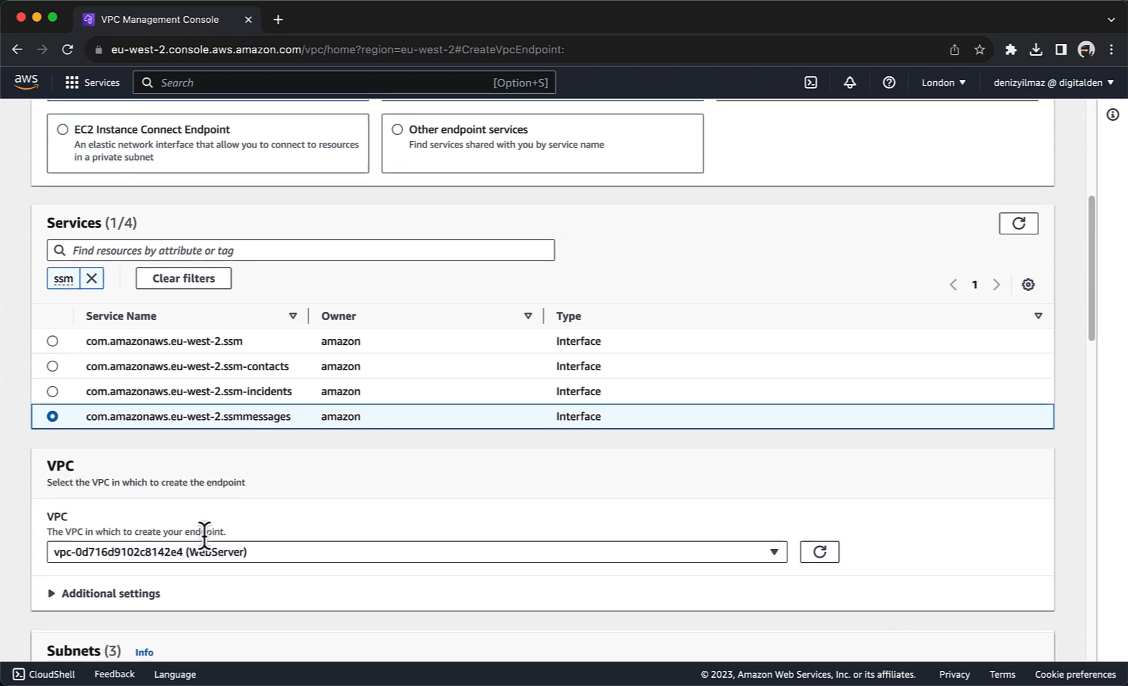
pyautogui.scroll(-6, 203, 535)
pyautogui.click(52, 360)
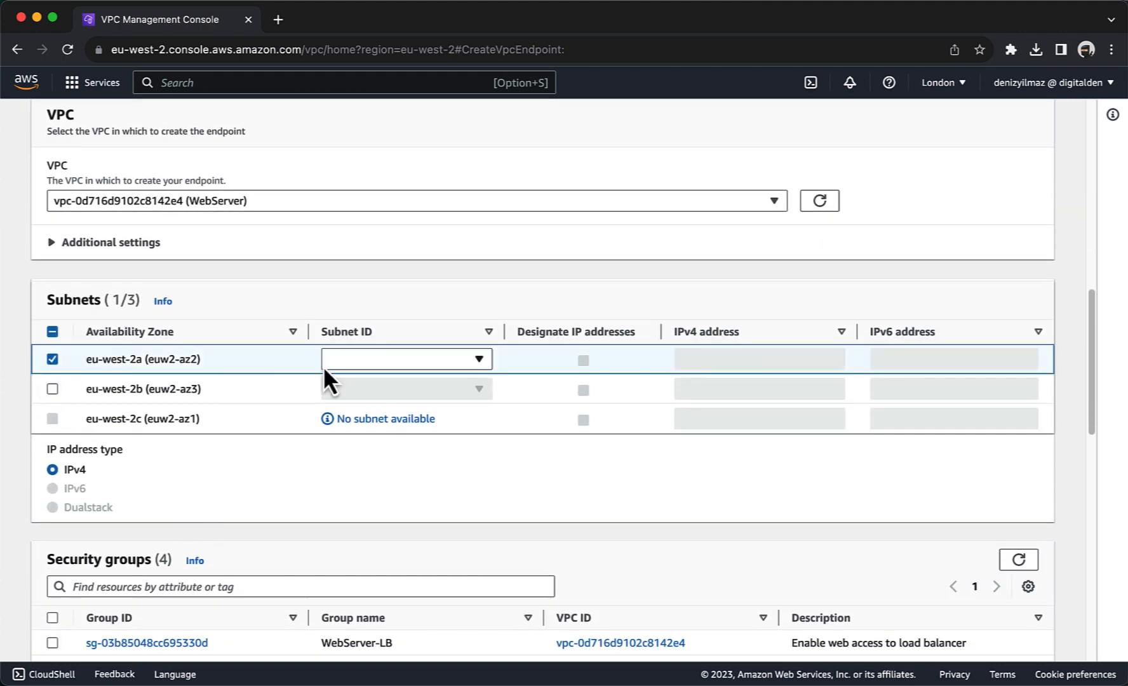
pyautogui.click(330, 367)
pyautogui.click(333, 425)
pyautogui.click(53, 389)
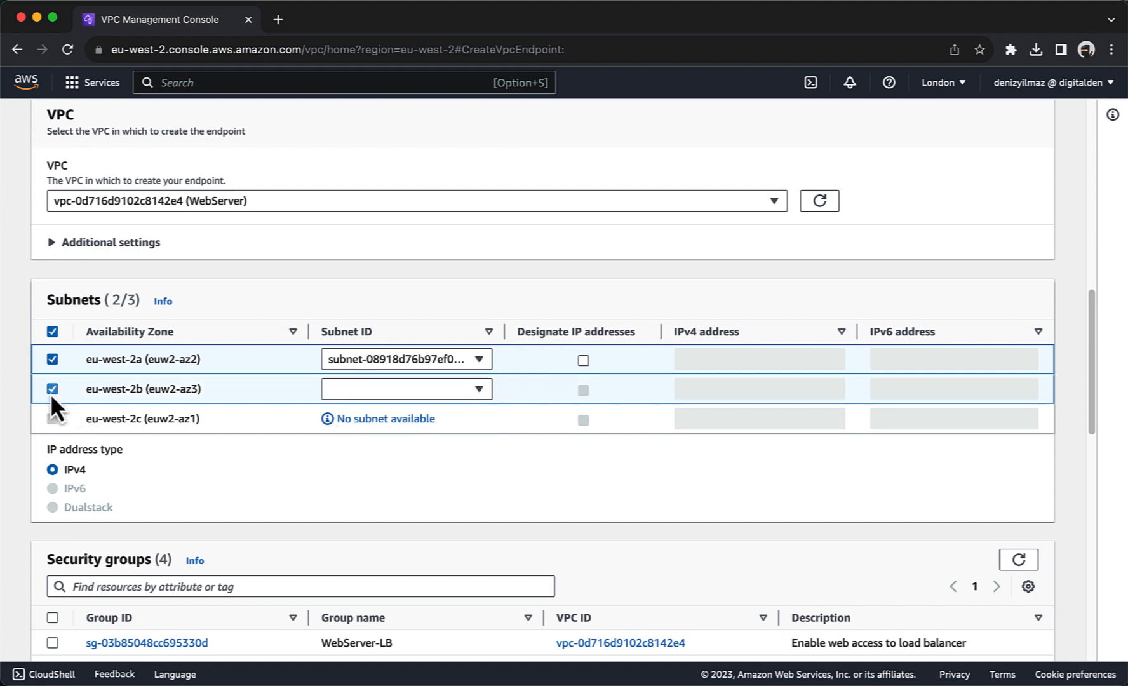
pyautogui.click(343, 390)
pyautogui.click(346, 453)
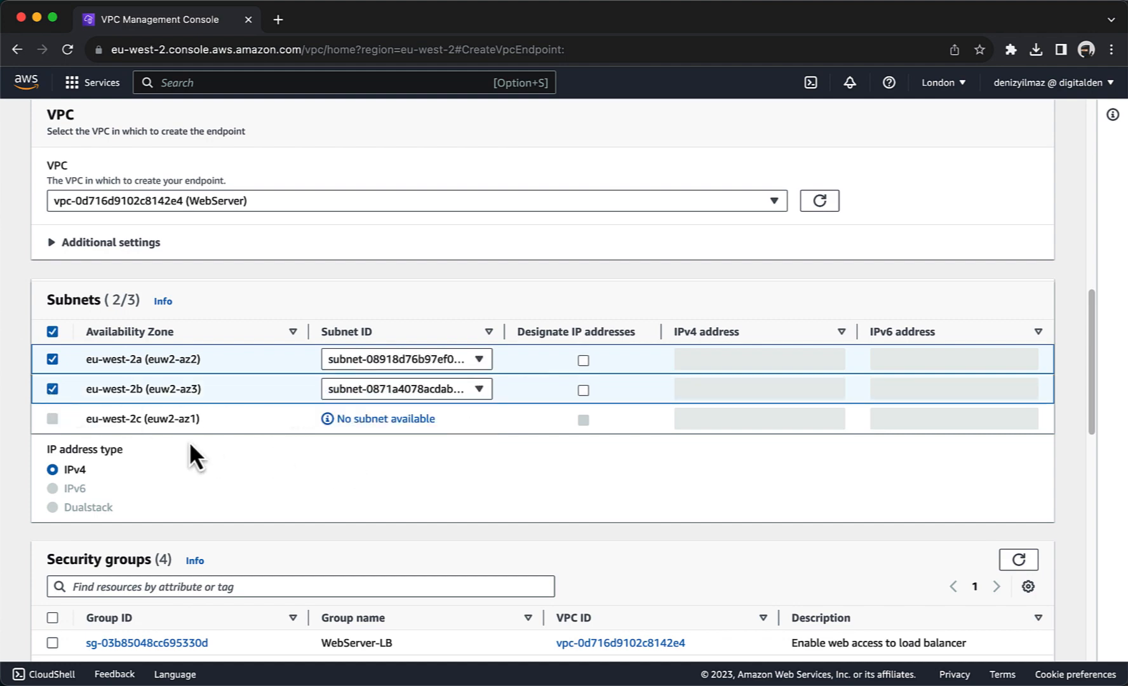
# Step: Attach VPC-Endpoint-SG and create the ssmmessages endpoint
pyautogui.scroll(-3, 190, 442)
pyautogui.scroll(-2, 189, 441)
pyautogui.click(52, 451)
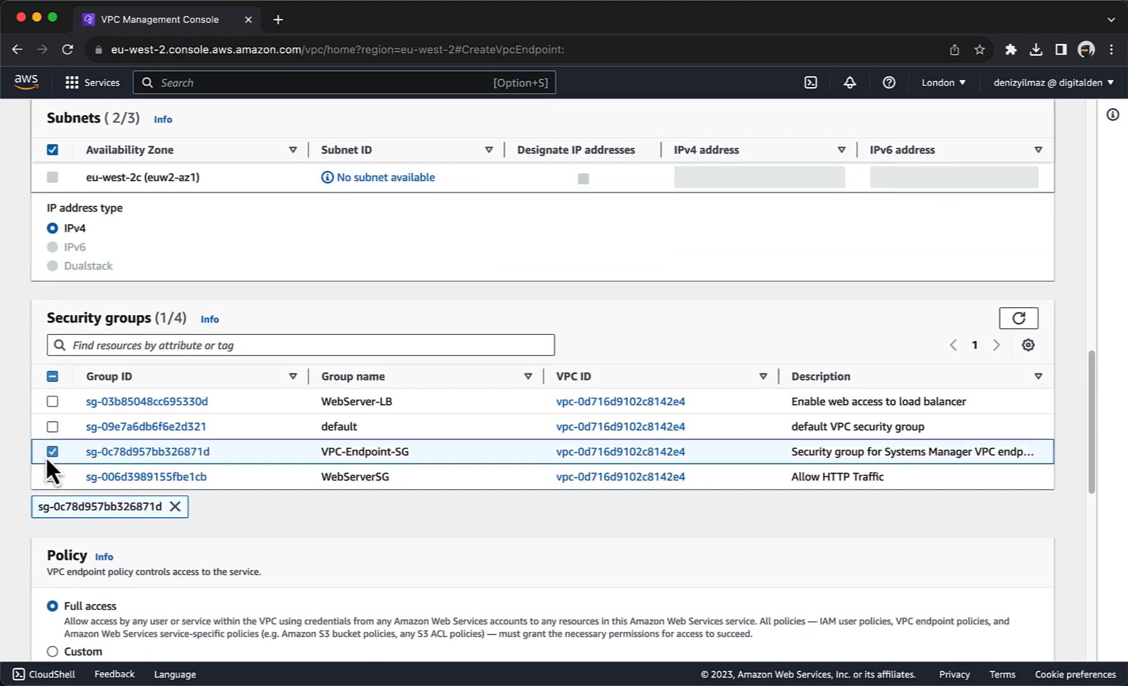
pyautogui.scroll(-10, 237, 491)
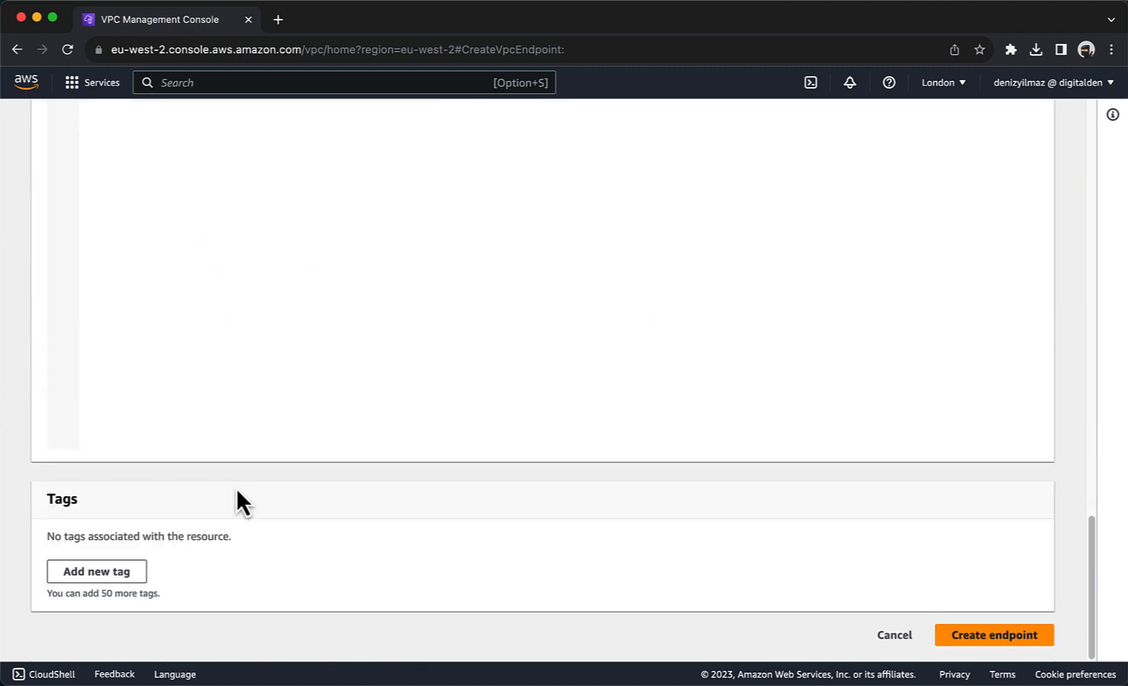
pyautogui.click(954, 634)
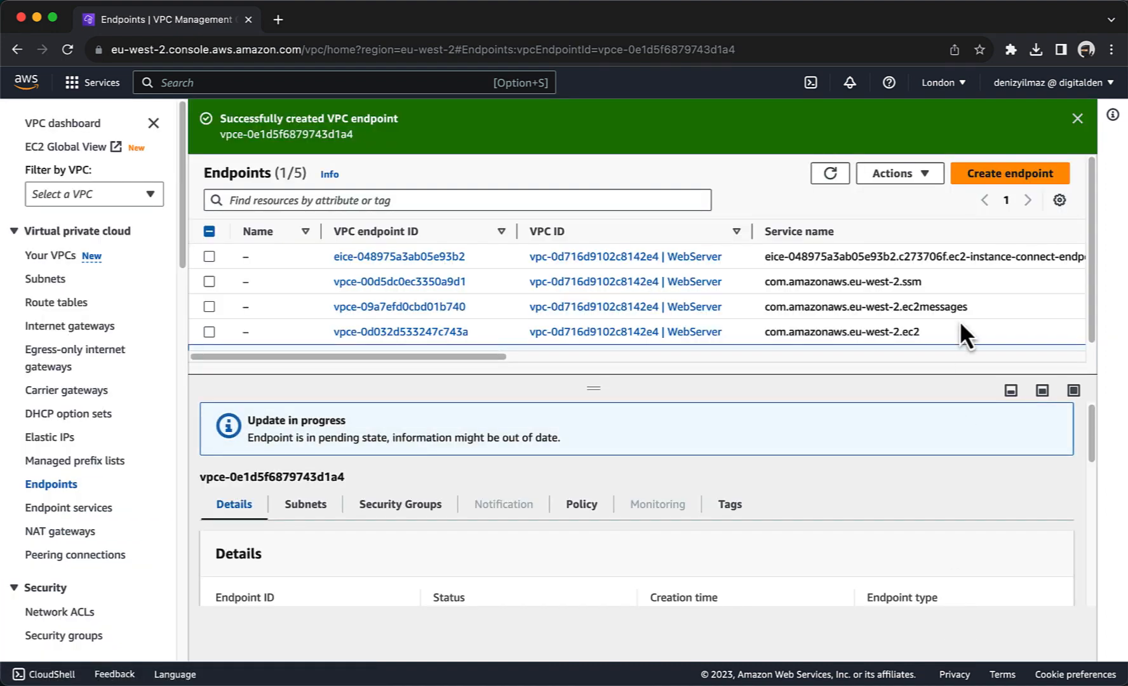
# Step: Start a new endpoint for the com.amazonaws.eu-west-2.logs service in the WebServer VPC
pyautogui.click(972, 180)
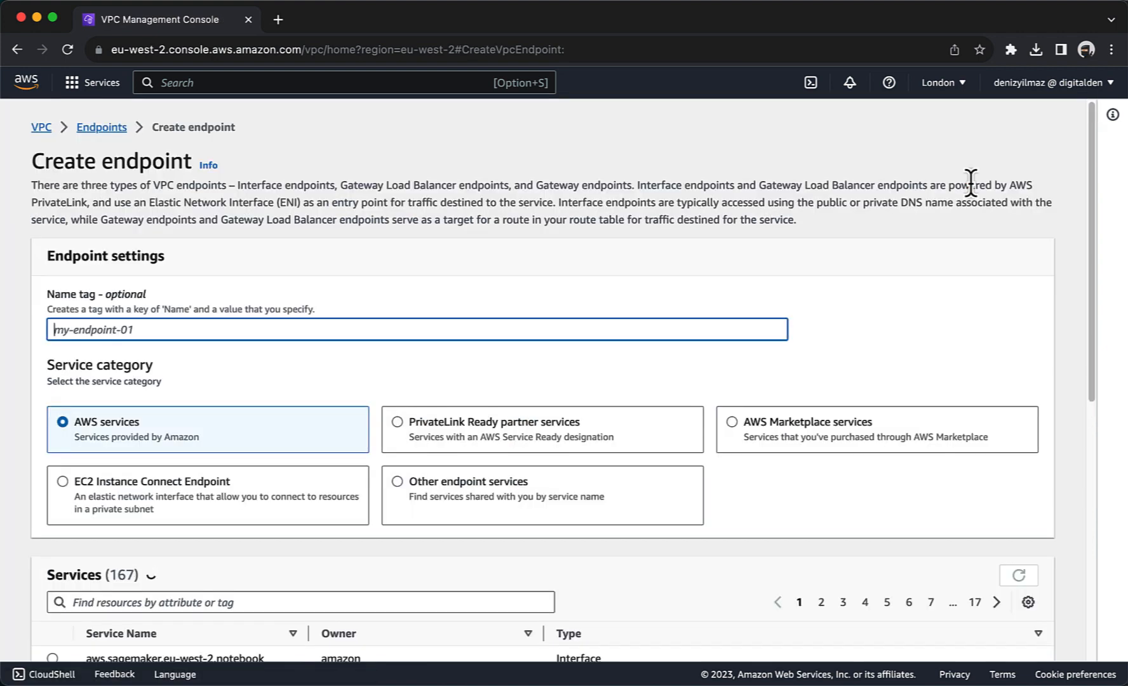
pyautogui.scroll(-10, 357, 254)
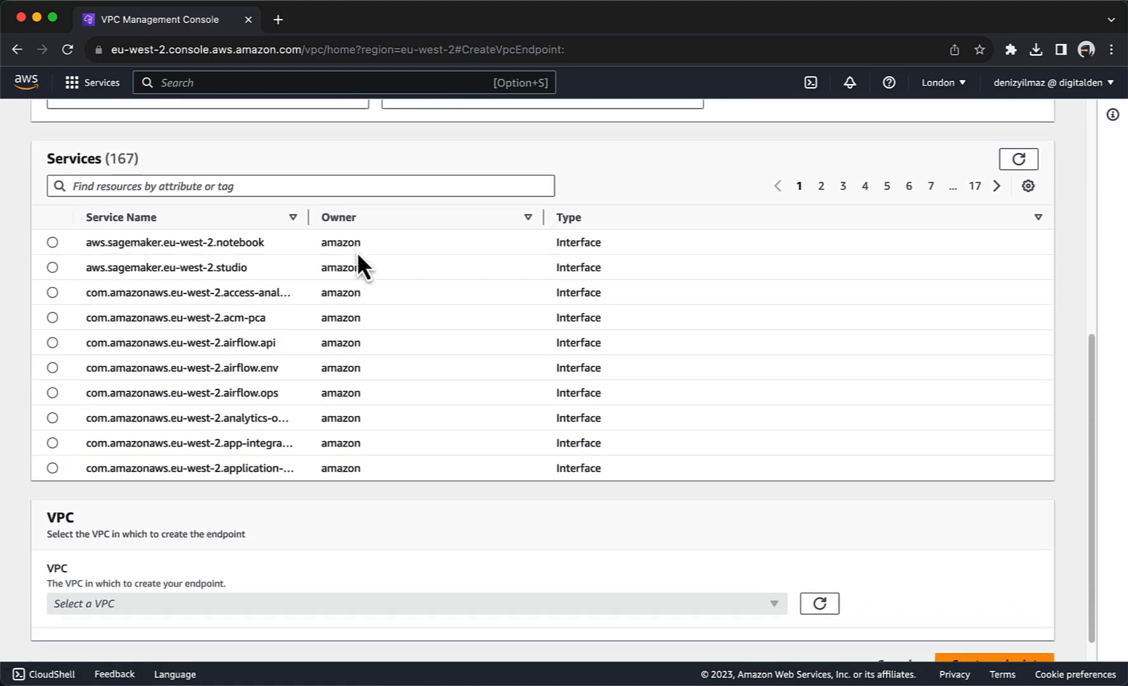
pyautogui.click(241, 167)
pyautogui.write('l')
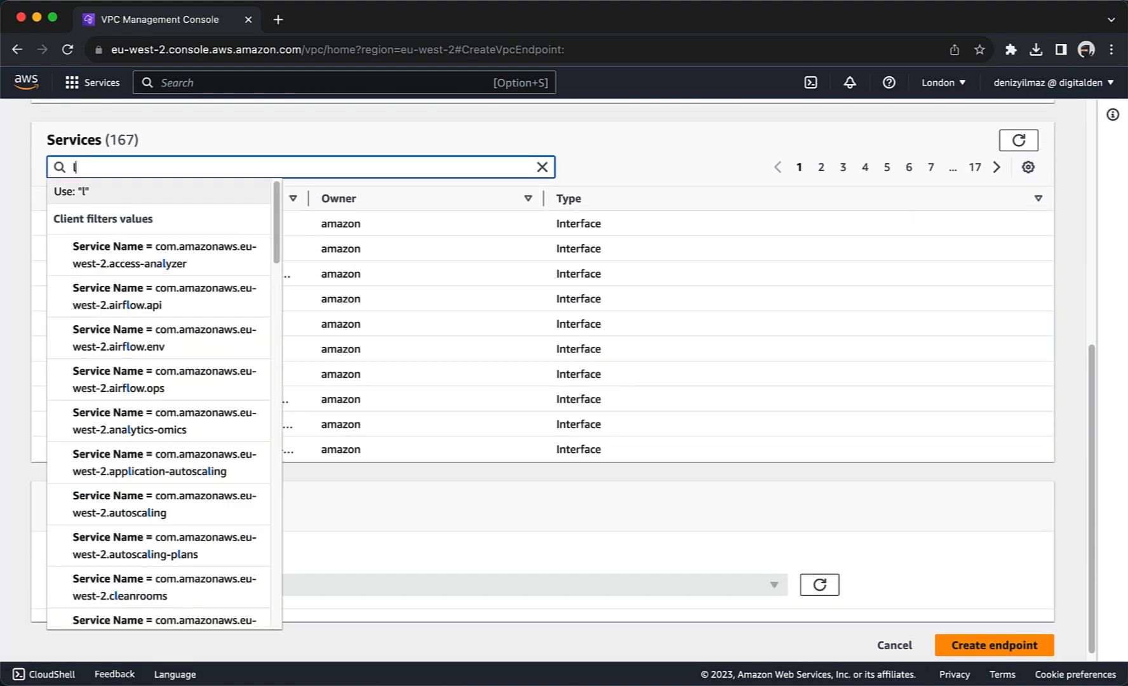
pyautogui.write('ogs')
pyautogui.press('Return')
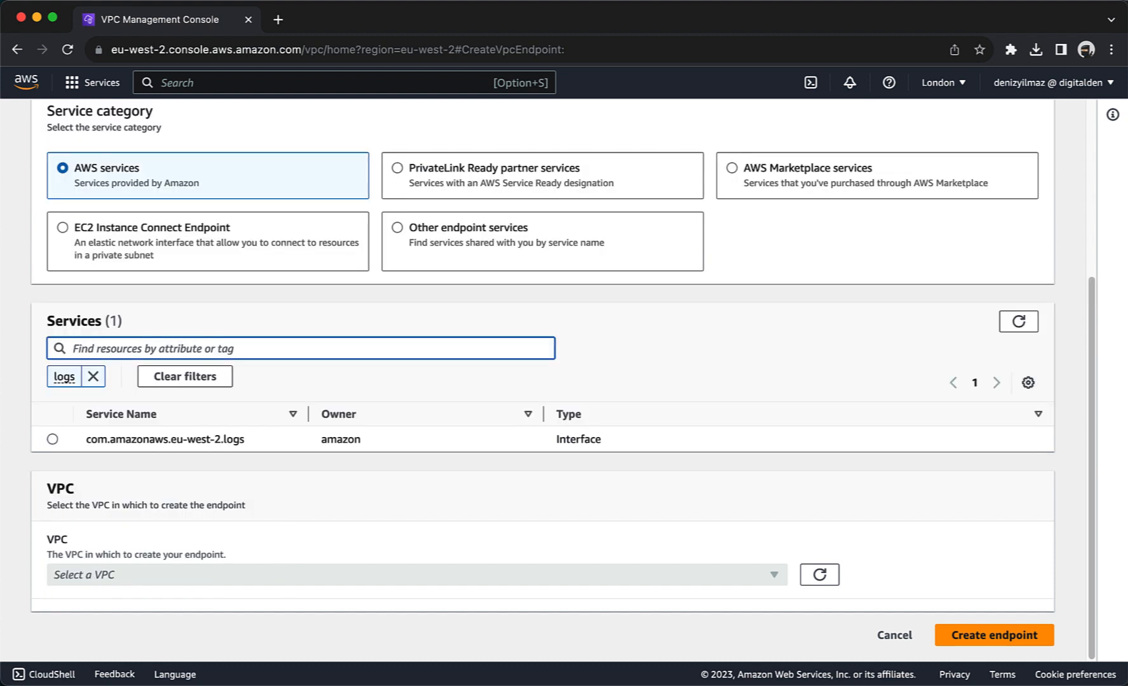
pyautogui.click(52, 439)
pyautogui.scroll(-1, 211, 447)
pyautogui.click(208, 553)
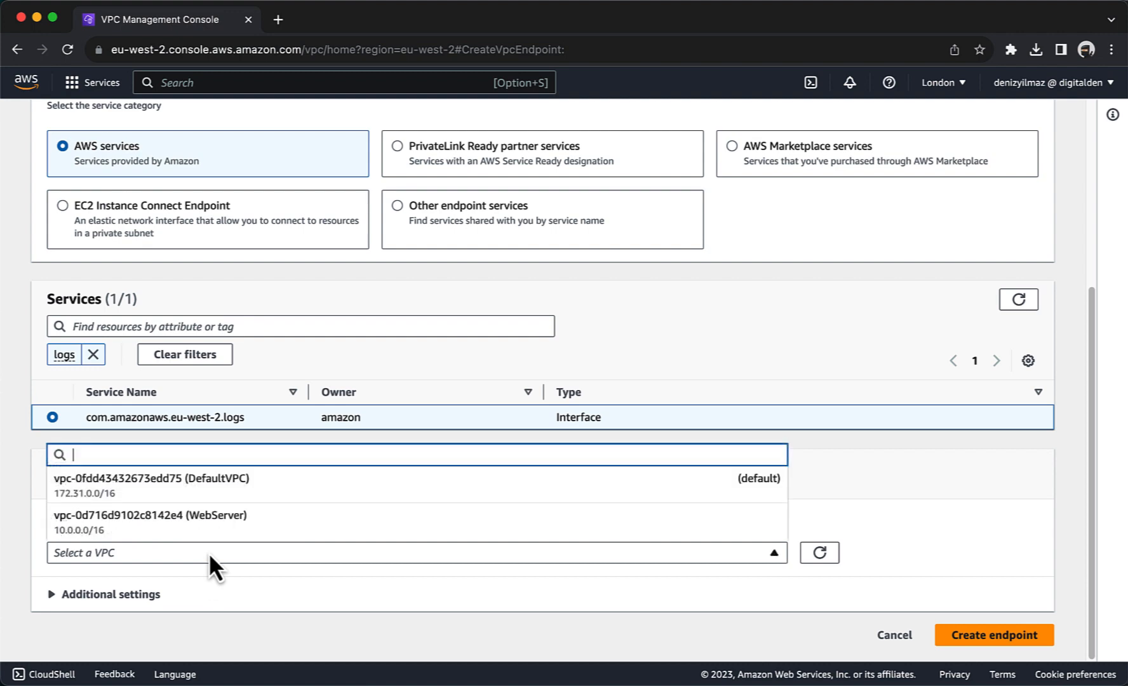
pyautogui.click(210, 534)
# Step: Place it in the eu-west-2a and eu-west-2b subnets with VPC-Endpoint-SG and create it
pyautogui.scroll(-6, 210, 534)
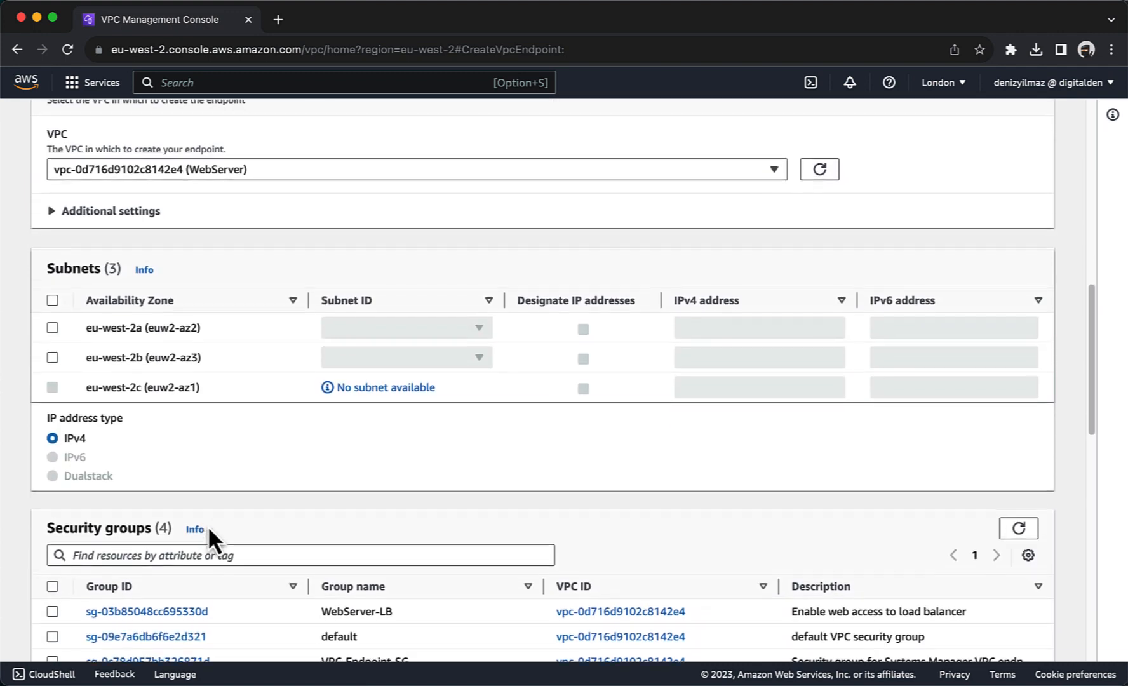
pyautogui.click(52, 316)
pyautogui.click(346, 323)
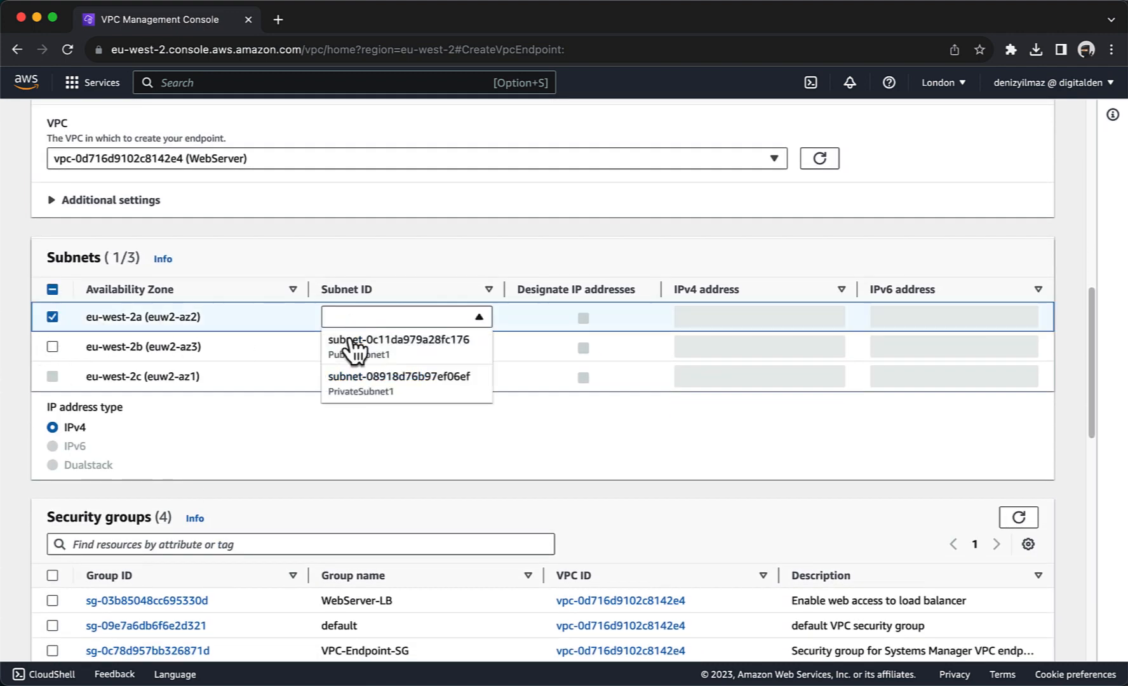
pyautogui.click(354, 380)
pyautogui.click(53, 348)
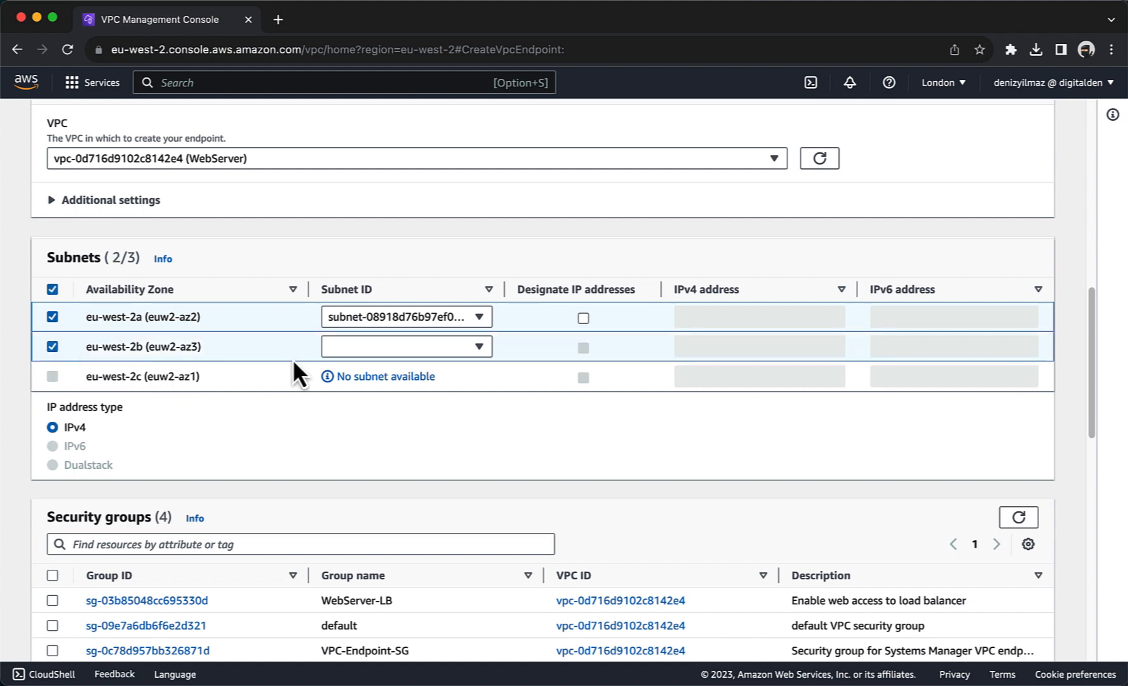
pyautogui.click(348, 350)
pyautogui.click(350, 435)
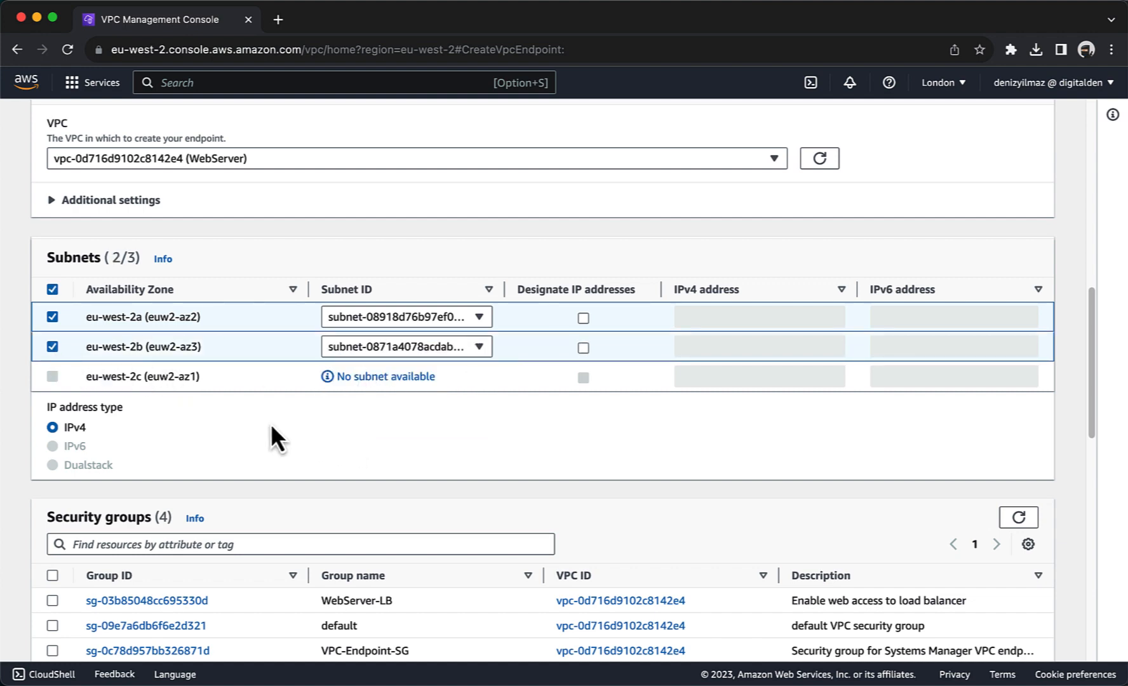
pyautogui.scroll(-3, 273, 434)
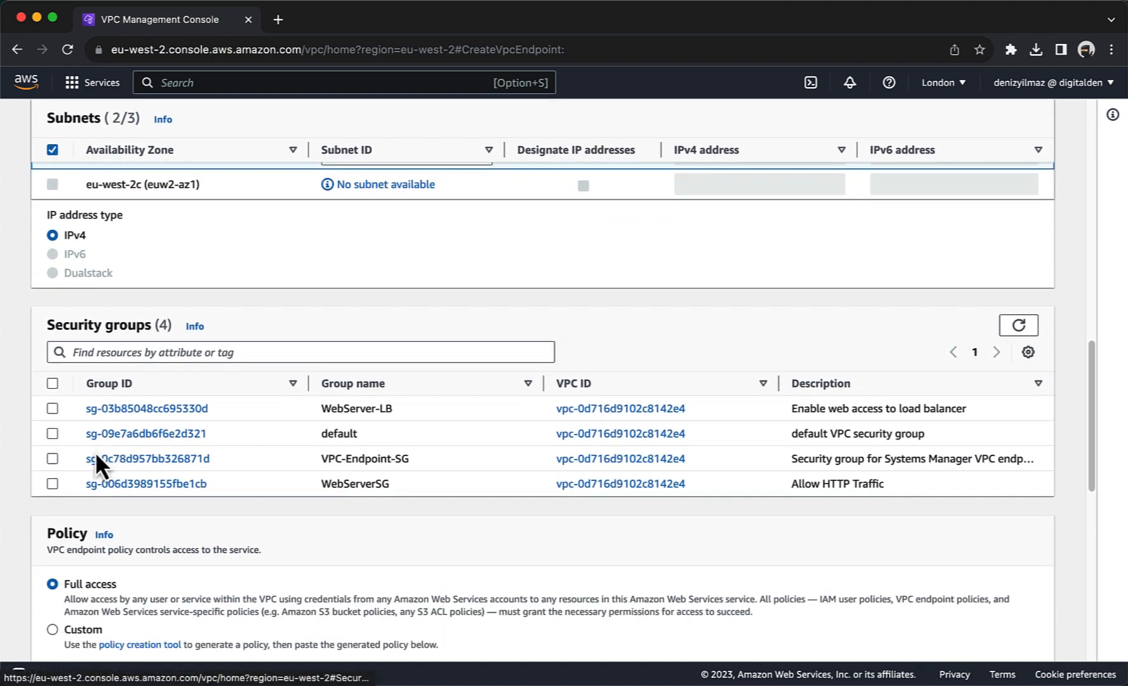
pyautogui.click(52, 458)
pyautogui.scroll(-3, 281, 467)
pyautogui.scroll(-5, 281, 470)
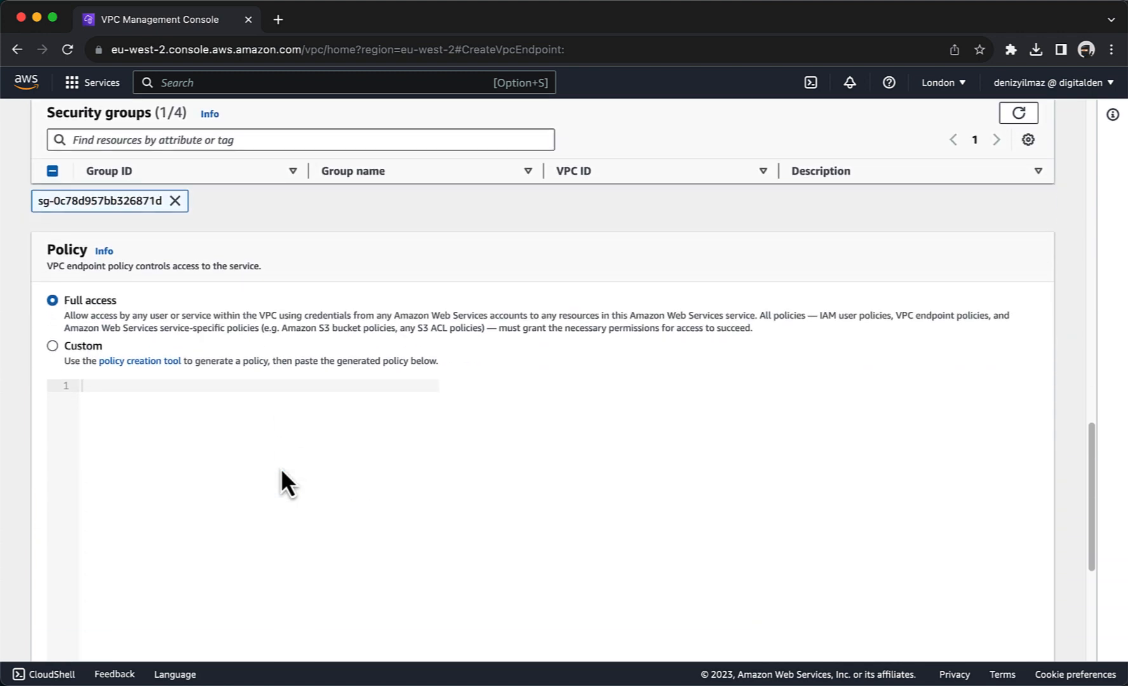
pyautogui.click(971, 634)
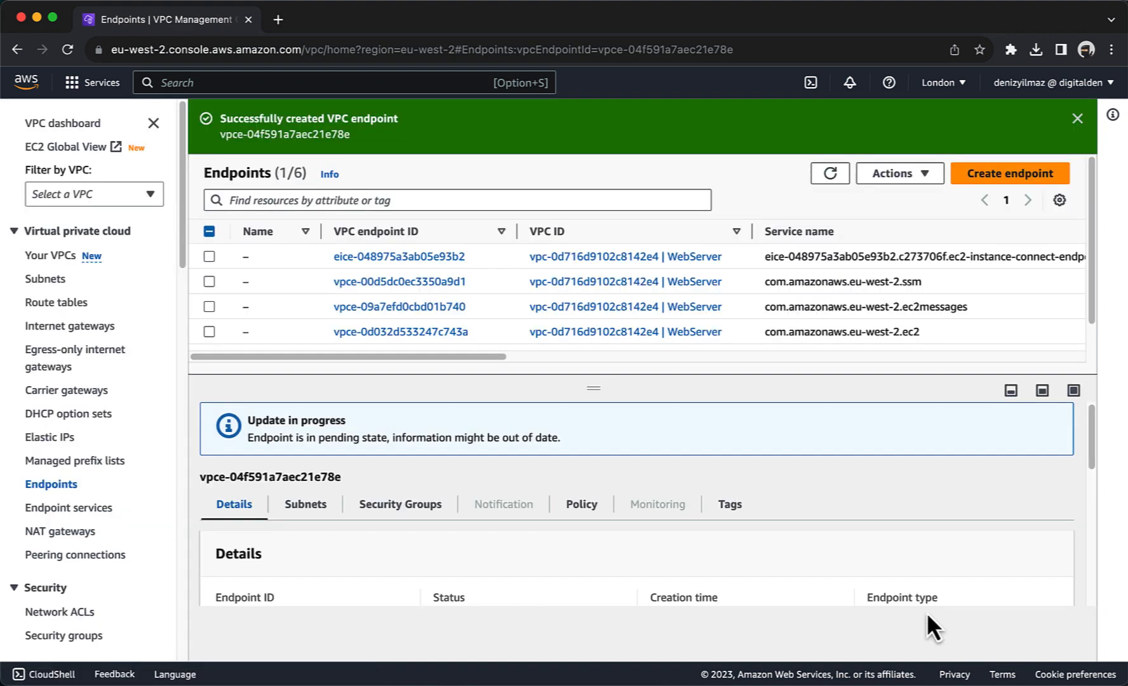
# Step: Enlarge the six-endpoint list, then browse the Systems Manager home page sidebar
pyautogui.moveTo(604, 395); pyautogui.dragTo(604, 438)
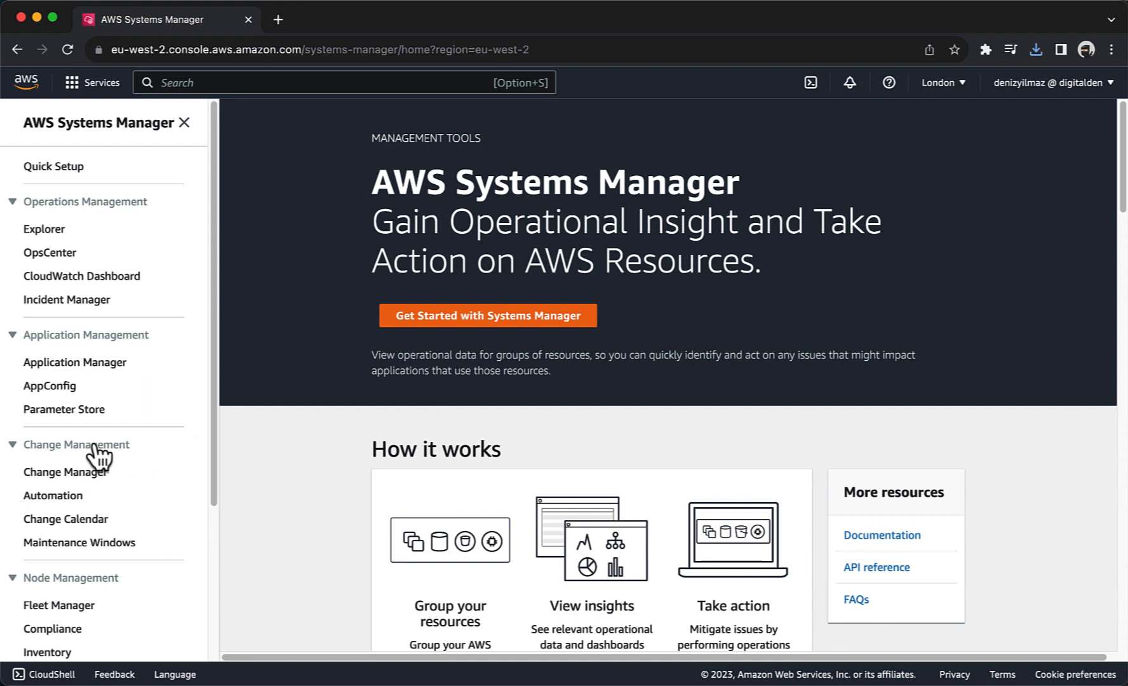
pyautogui.scroll(-3, 96, 456)
pyautogui.scroll(-2, 96, 455)
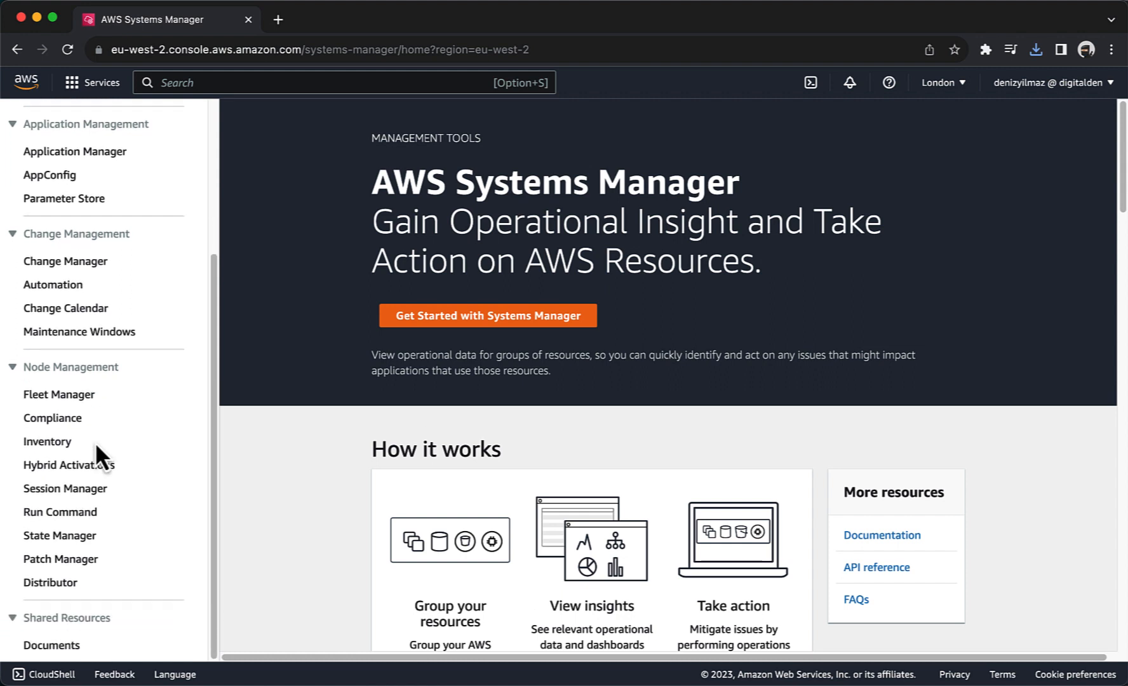
# Step: Begin a new Run Command using the AWS-ConfigureAWSPackage document and reveal its parameters
pyautogui.click(87, 515)
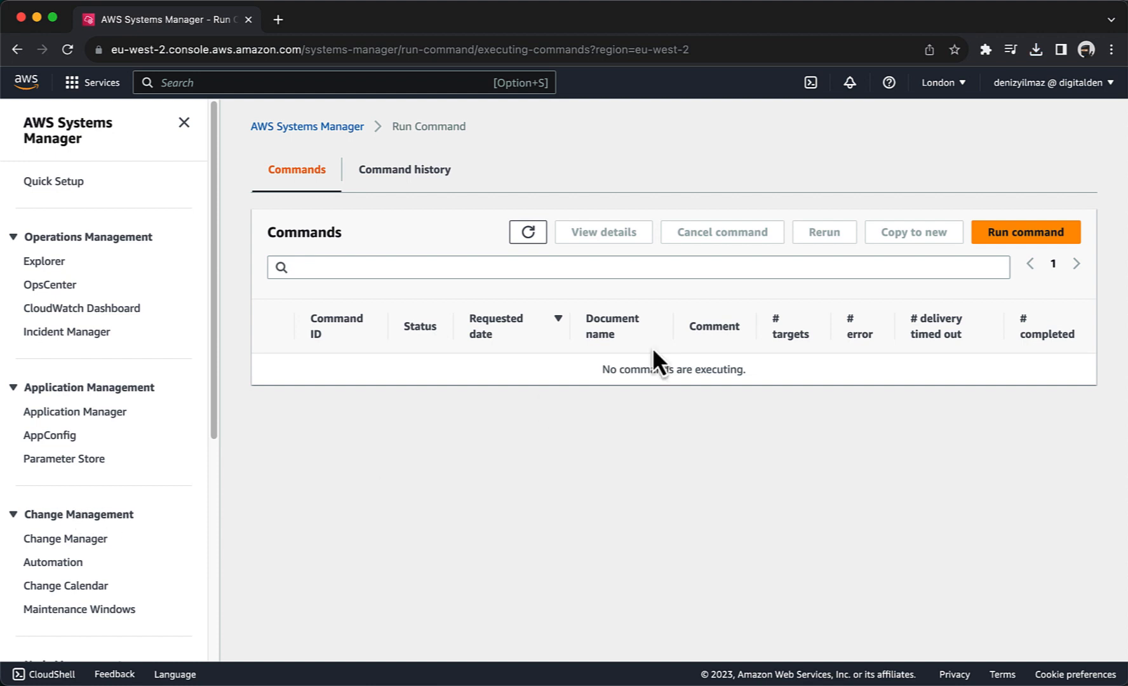
pyautogui.click(987, 240)
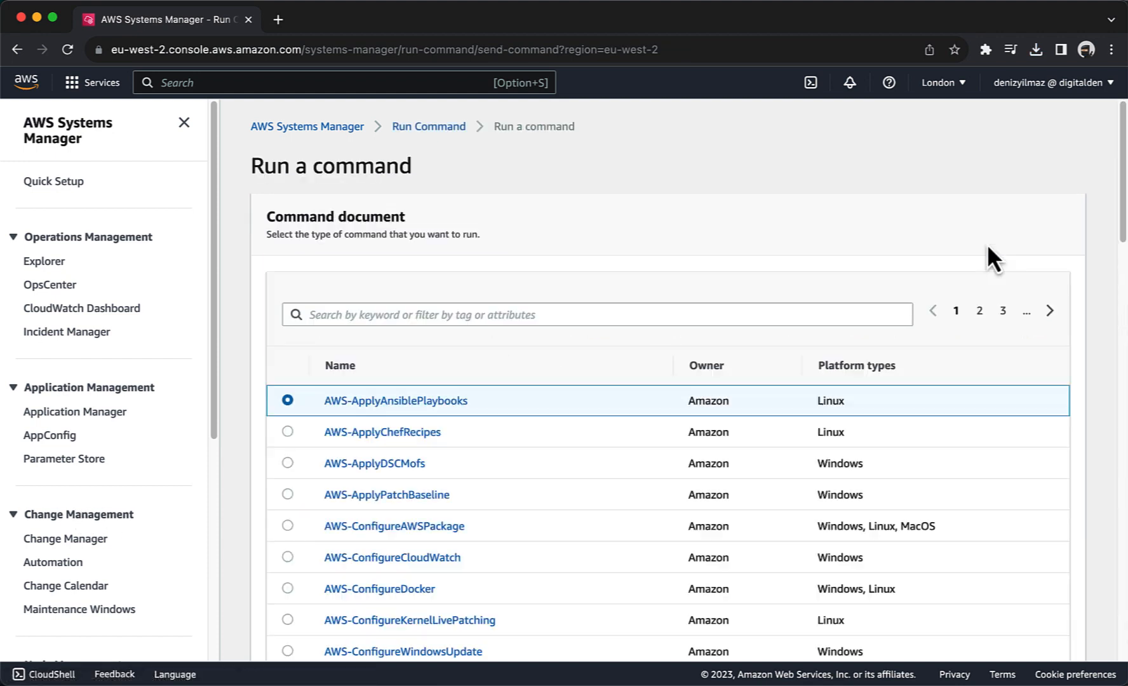
pyautogui.scroll(-3, 718, 266)
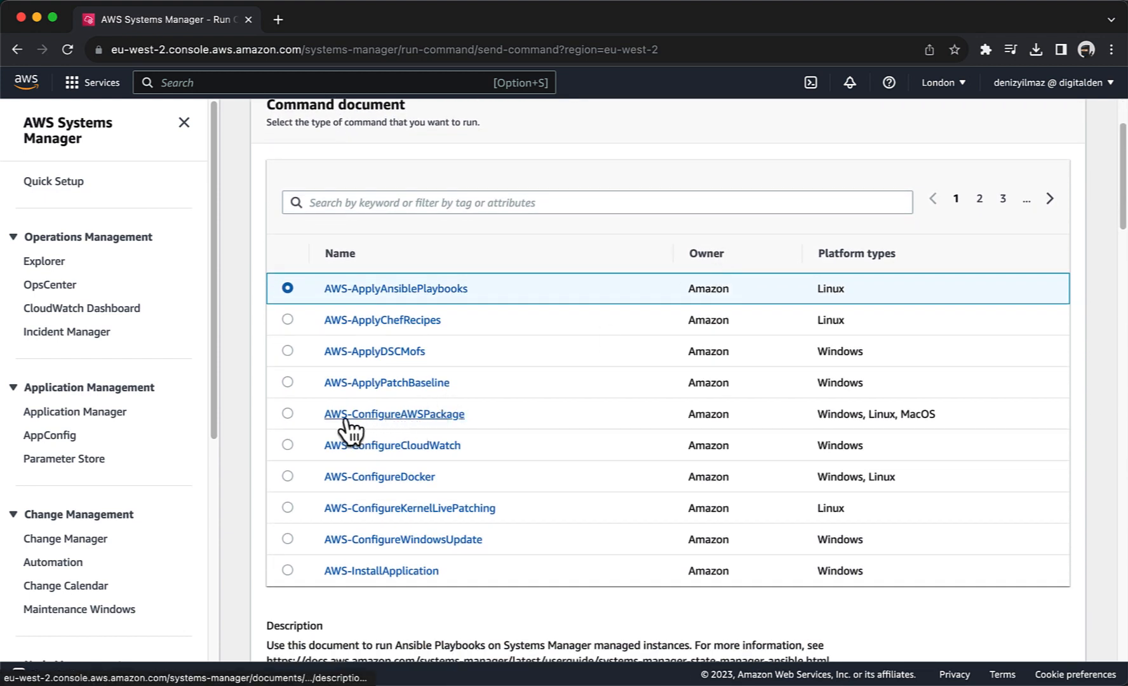
pyautogui.click(277, 422)
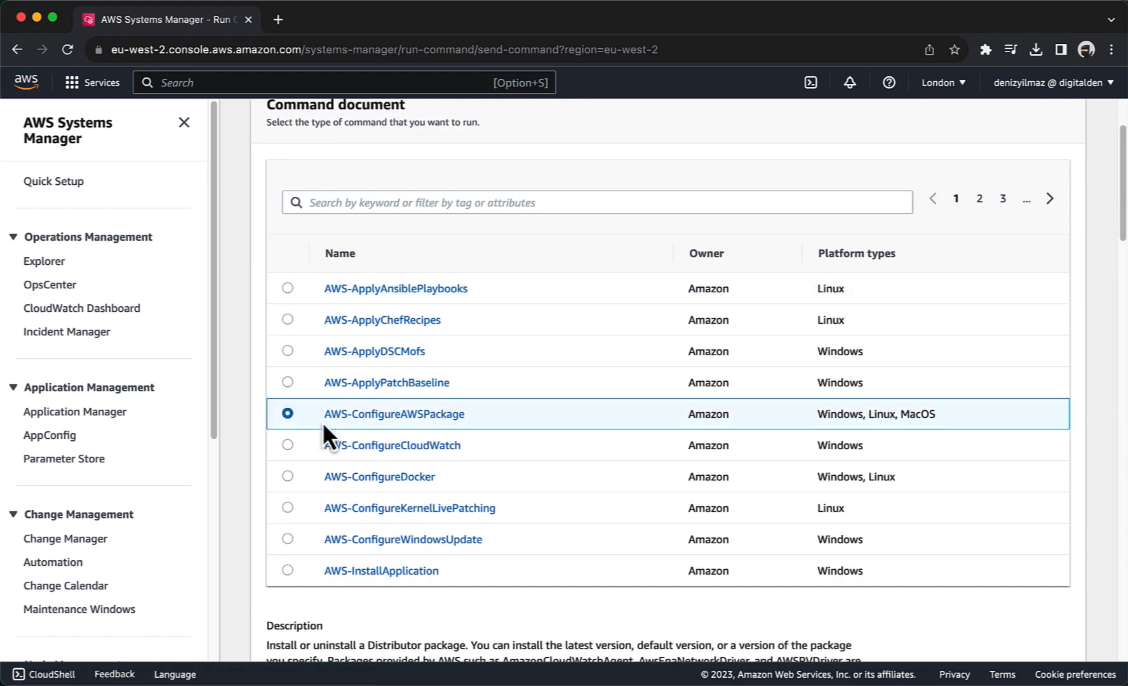
pyautogui.scroll(-4, 321, 425)
pyautogui.scroll(-5, 321, 422)
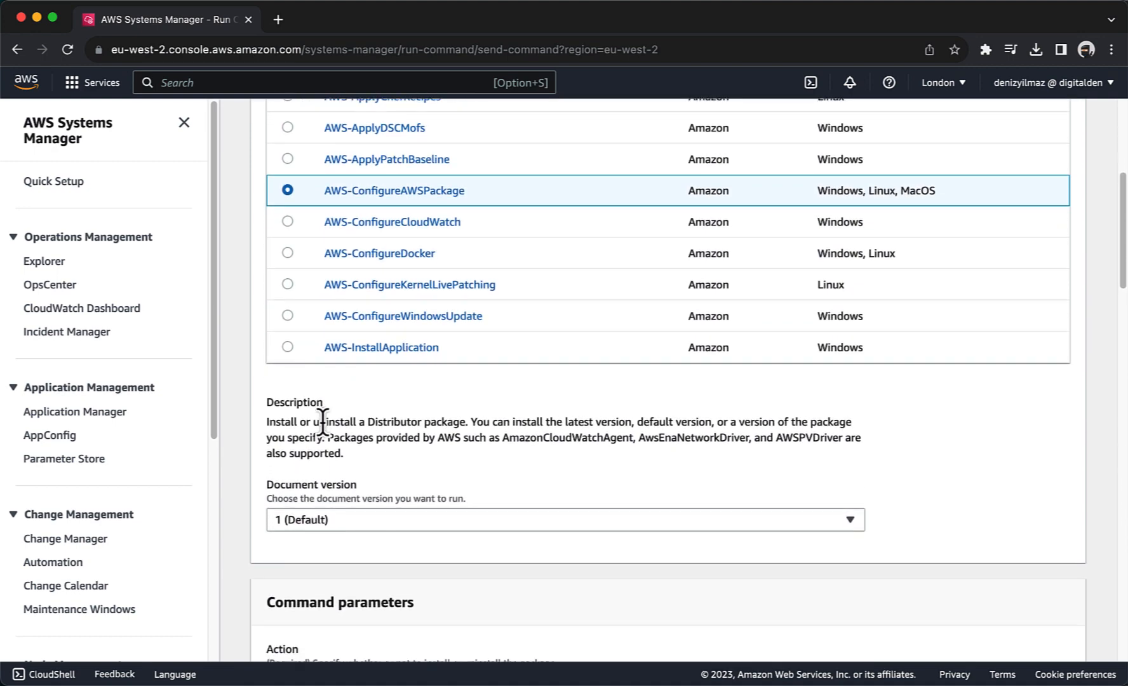
pyautogui.scroll(-5, 321, 421)
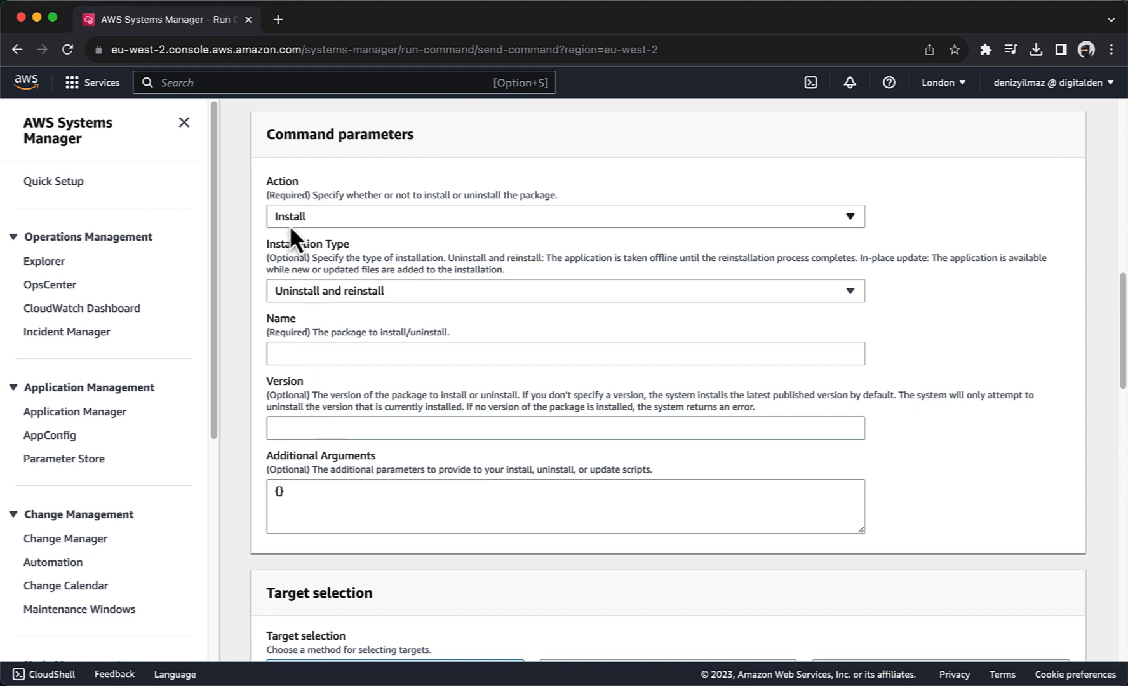
# Step: Set the package name to AmazonCloudWatchAgent and the version to latest
pyautogui.click(291, 353)
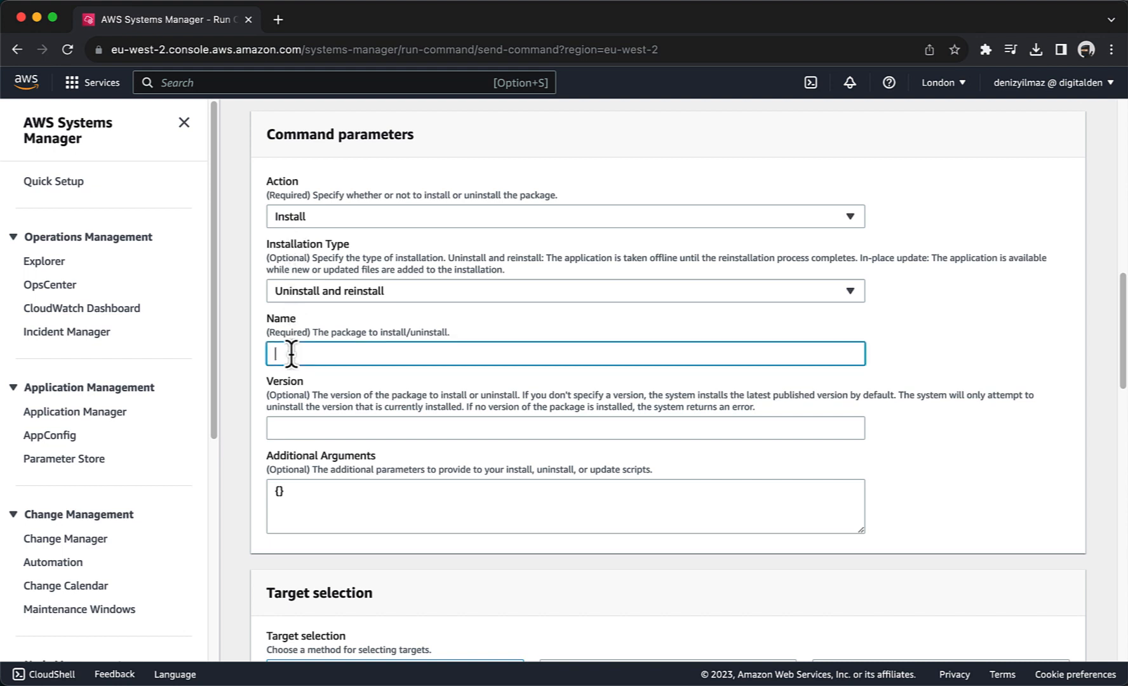
pyautogui.write('AmazonCloudWatchAgent')
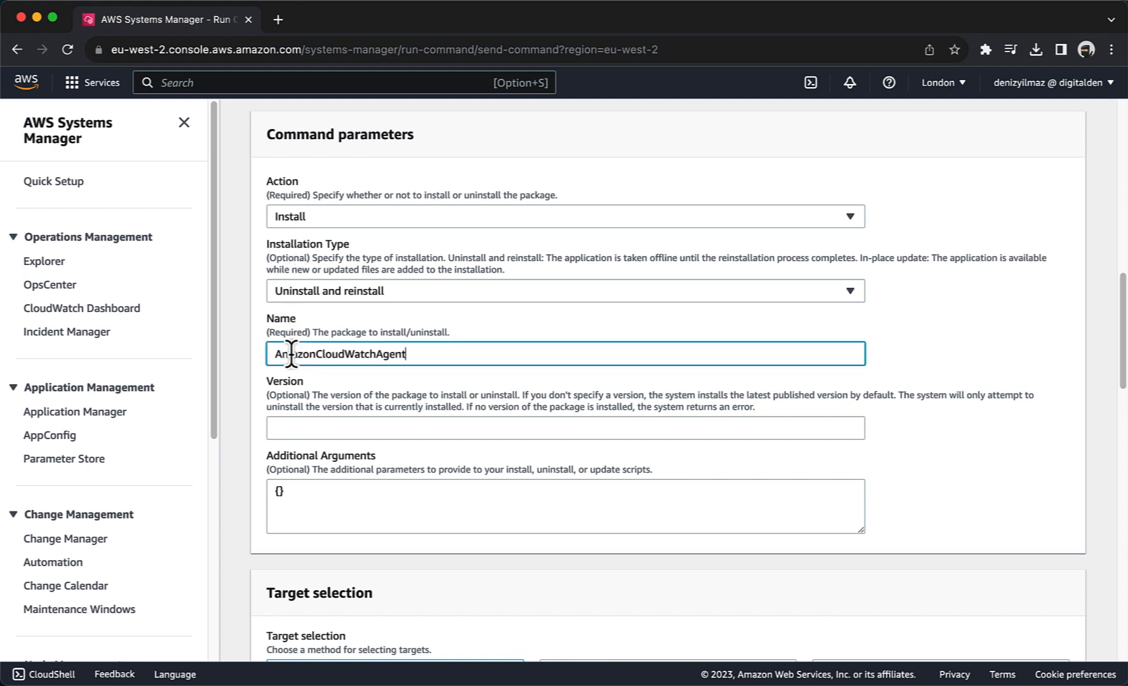
pyautogui.click(294, 423)
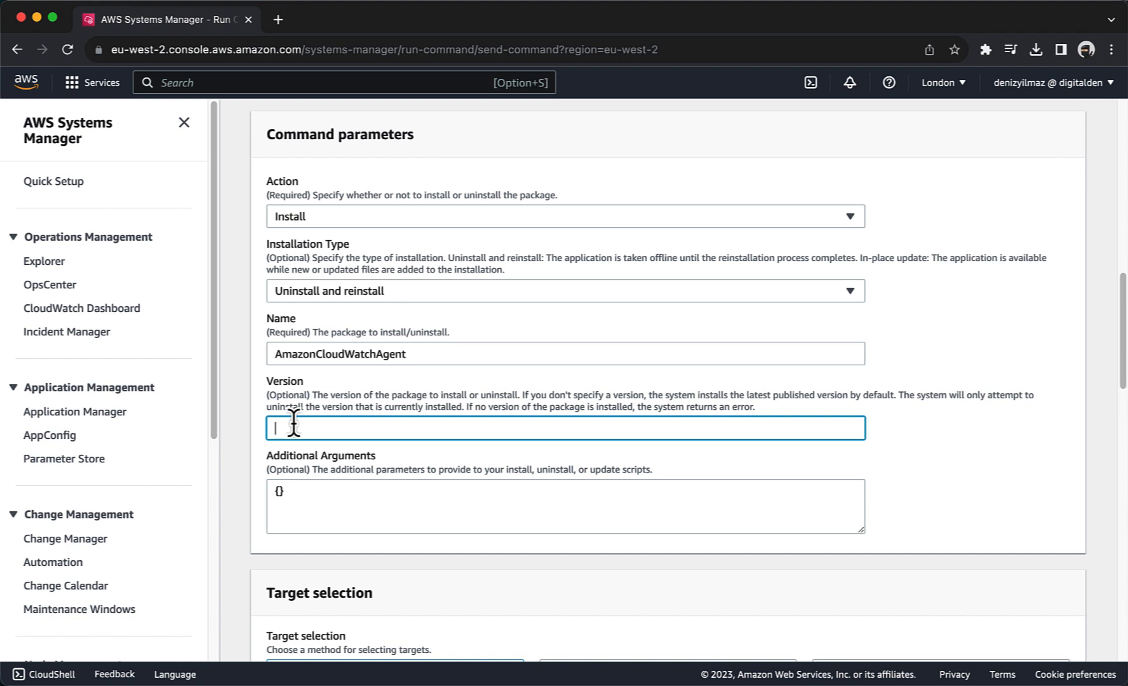
pyautogui.write('latest')
# Step: Manually target both WebServer instances and run the command
pyautogui.scroll(-5, 667, 382)
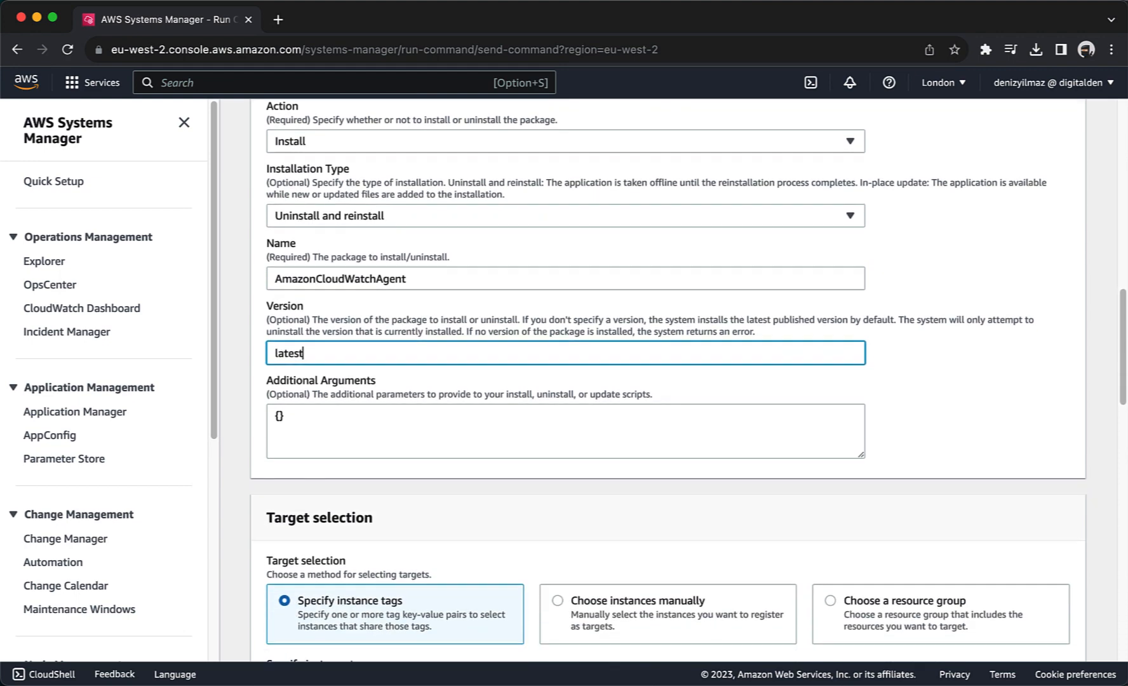
pyautogui.scroll(-4, 666, 381)
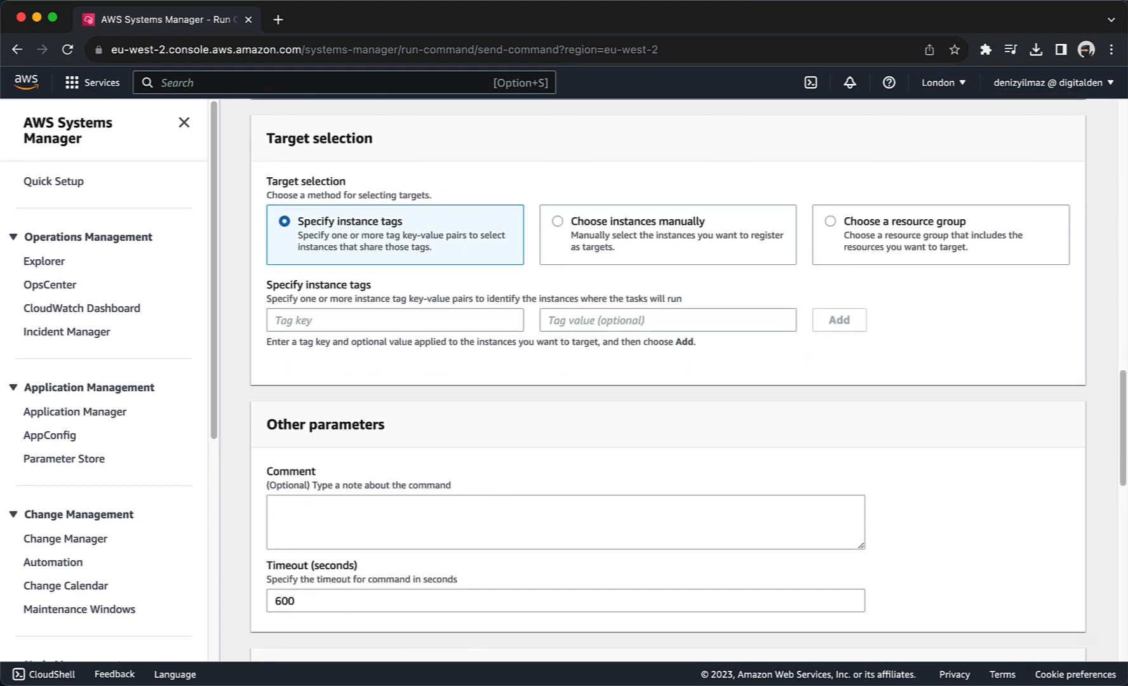
pyautogui.click(558, 221)
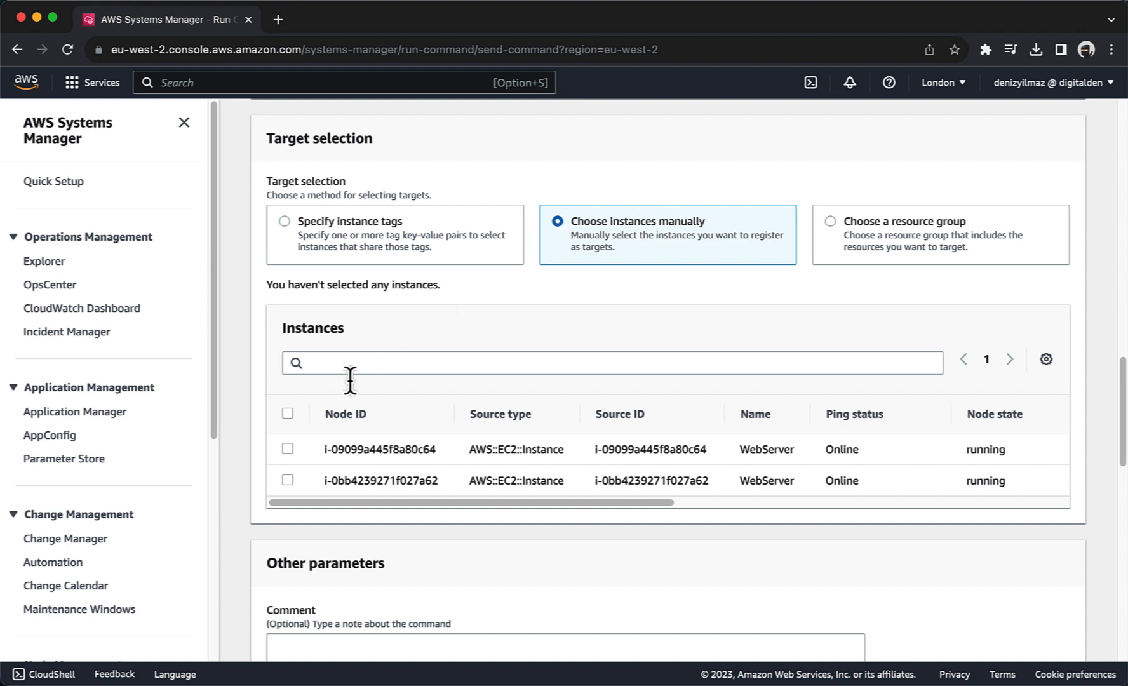
pyautogui.click(291, 414)
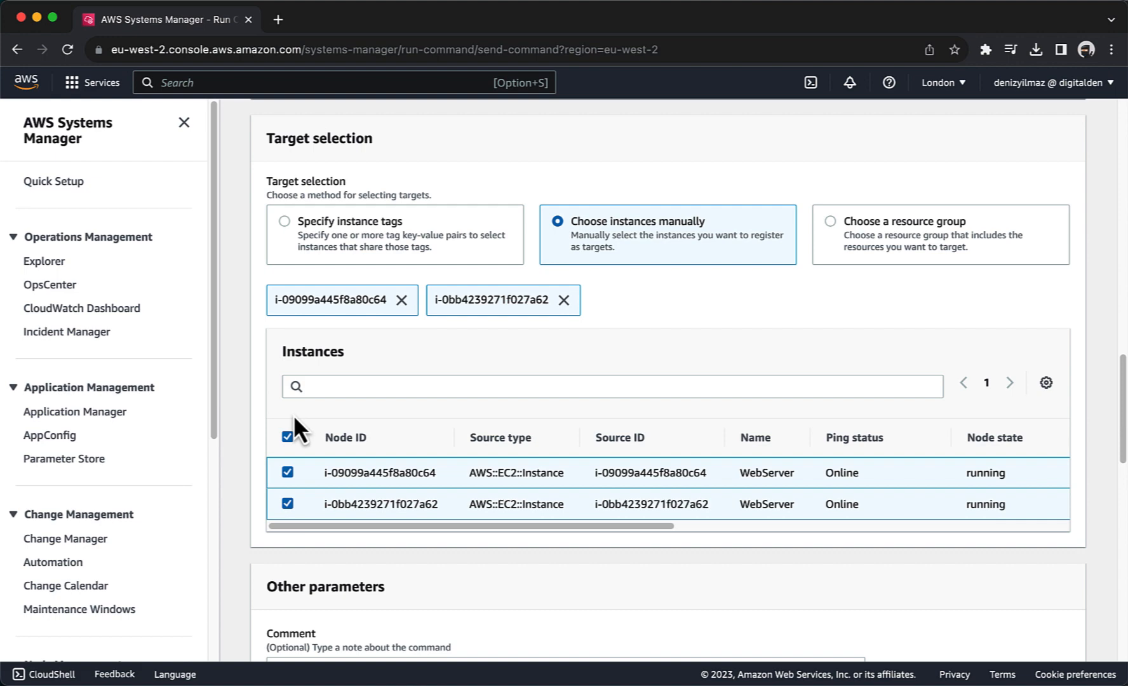
pyautogui.scroll(-15, 294, 418)
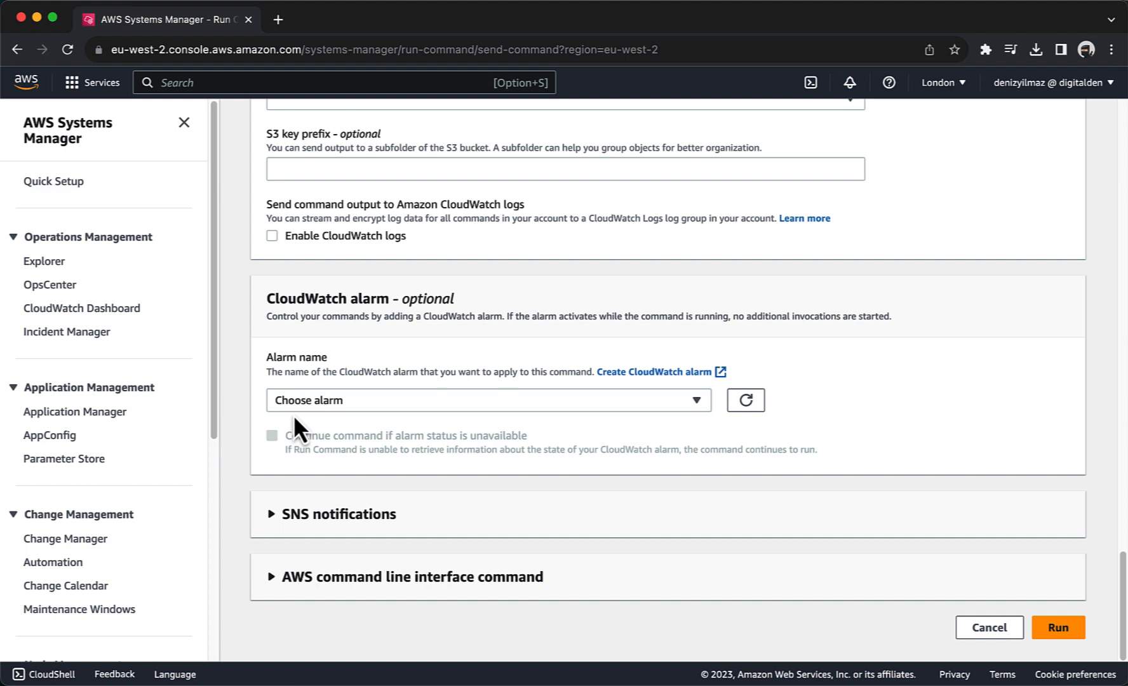
pyautogui.click(1051, 629)
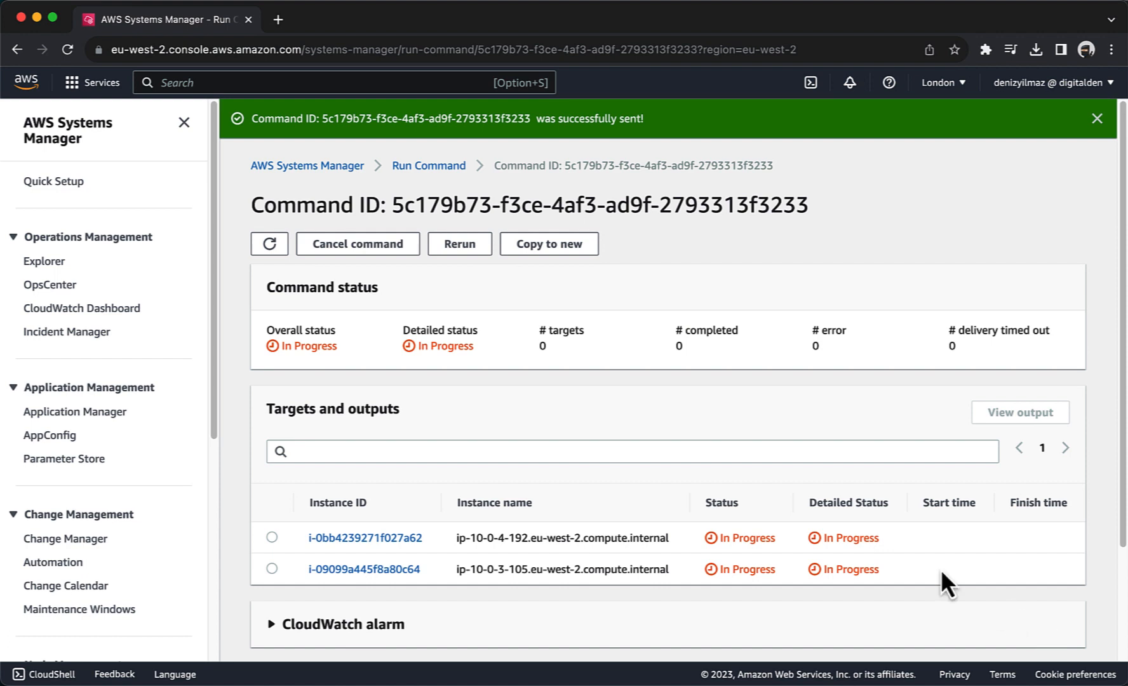
# Step: Refresh status, open the first instance's Step 2 output, and highlight the 'Successfully installed' line
pyautogui.click(270, 244)
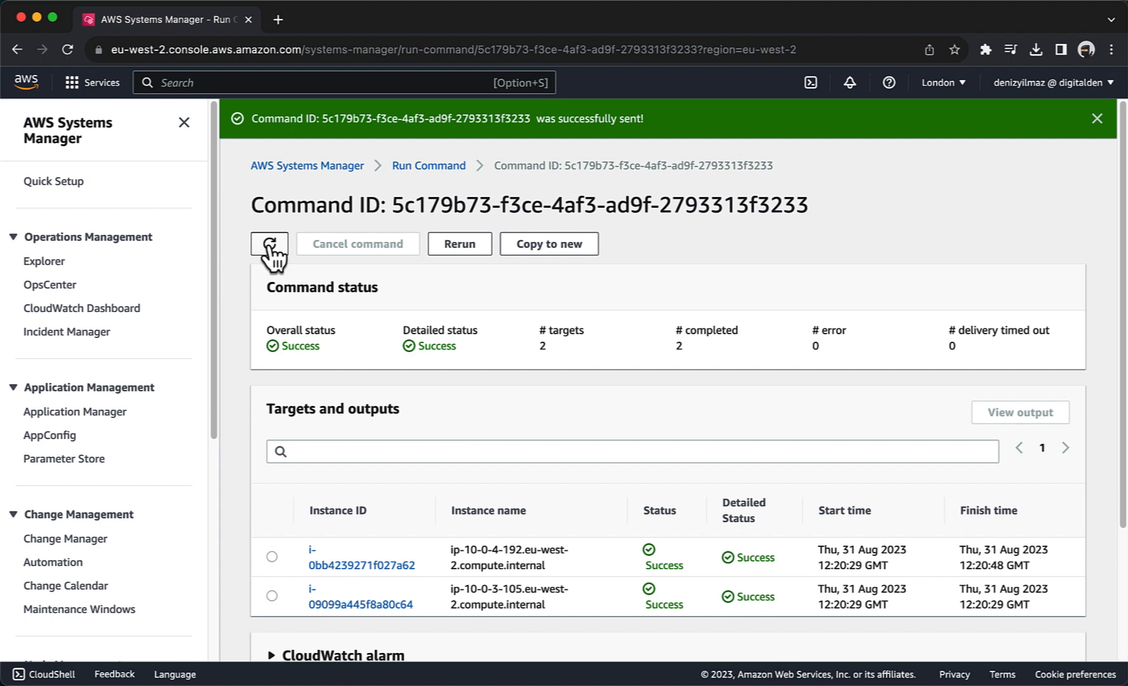
pyautogui.scroll(-3, 272, 249)
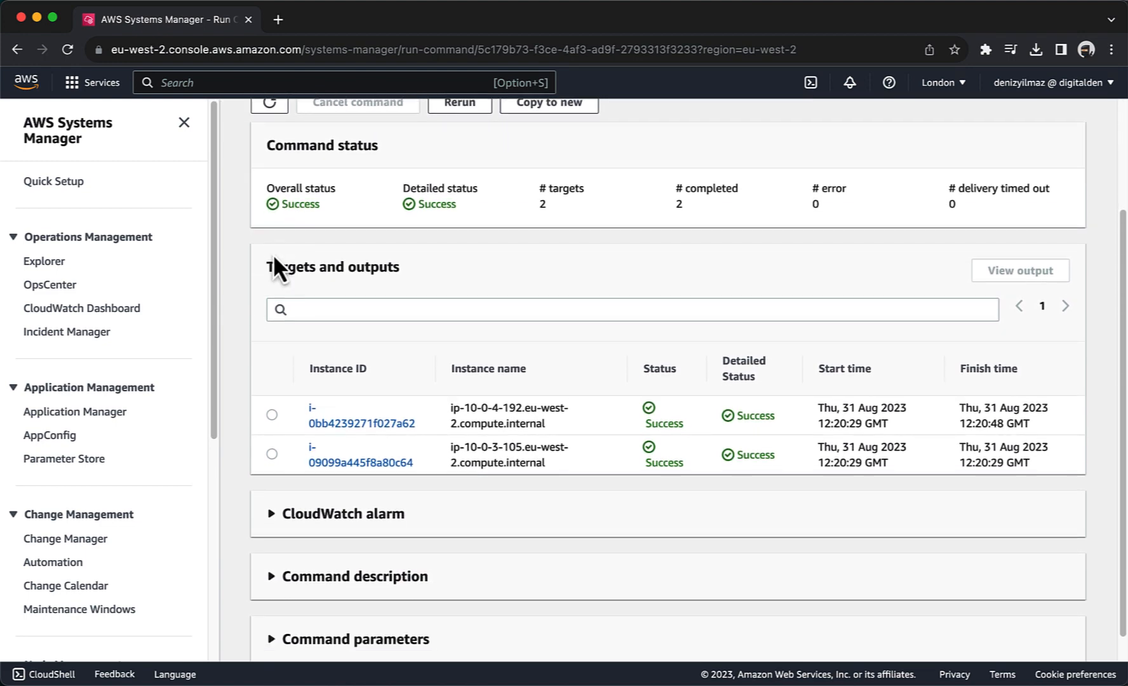
pyautogui.click(356, 424)
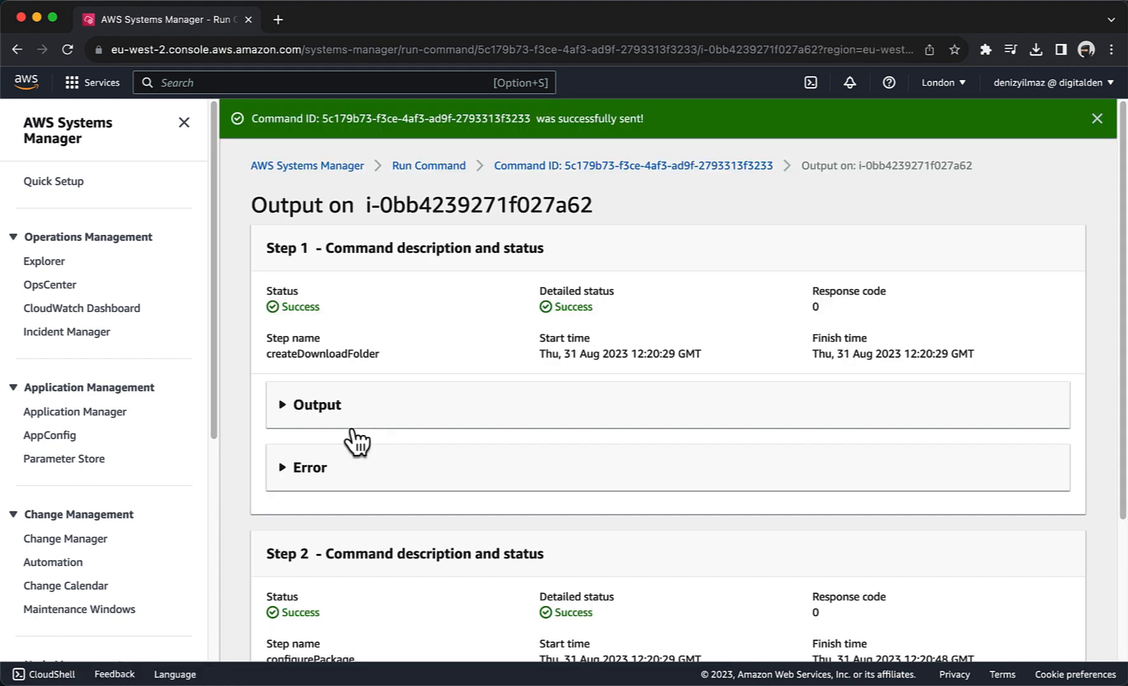
pyautogui.scroll(-3, 358, 441)
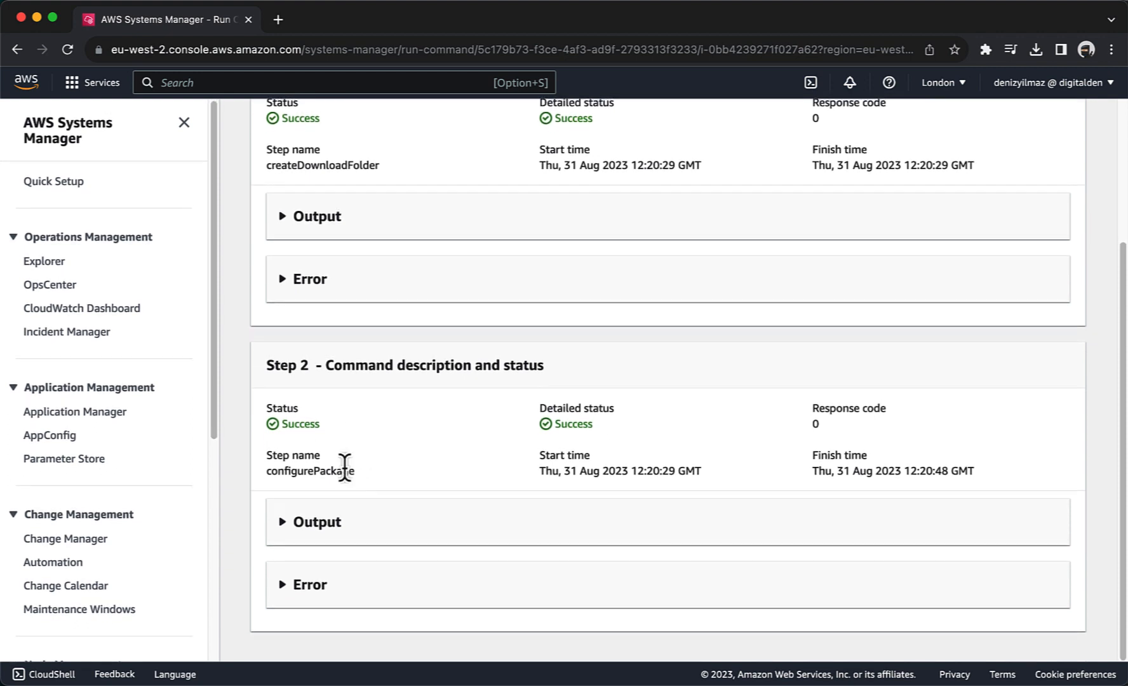
pyautogui.click(341, 525)
pyautogui.scroll(-3, 348, 538)
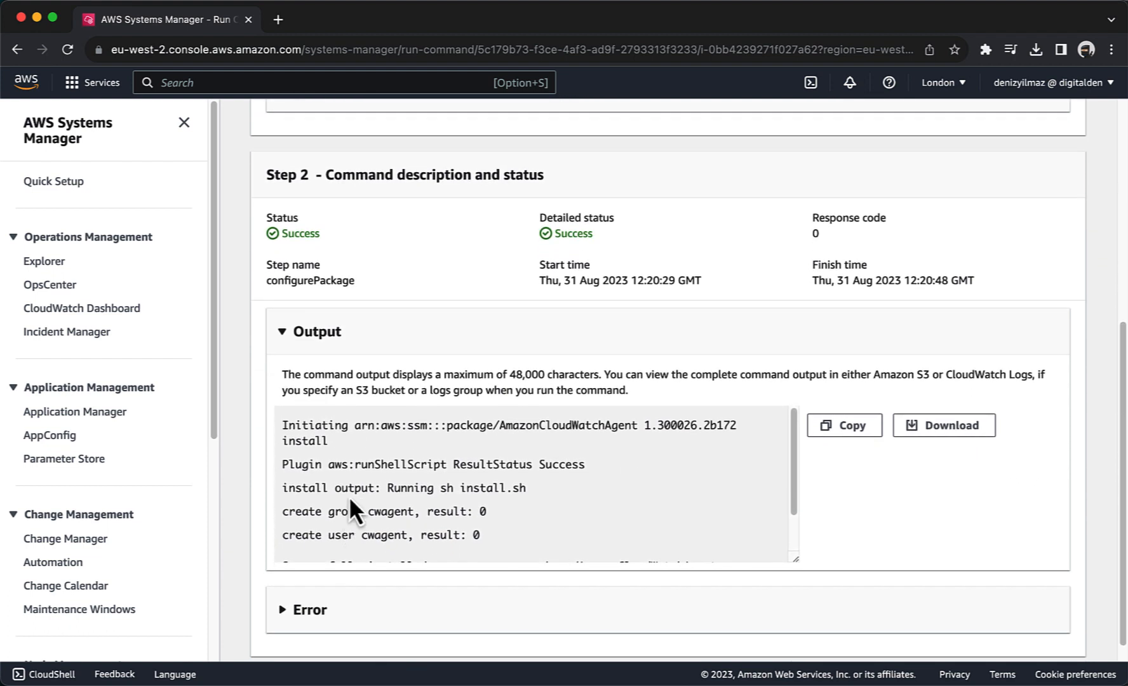
pyautogui.scroll(-2, 350, 500)
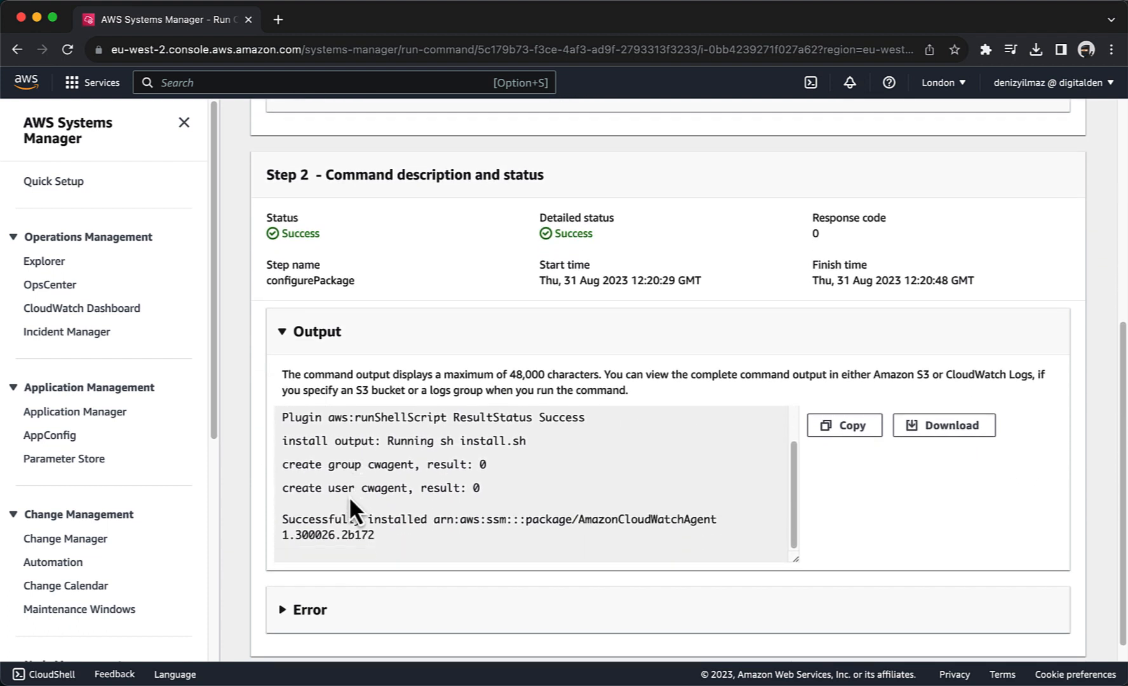
pyautogui.moveTo(370, 539); pyautogui.dragTo(282, 526)
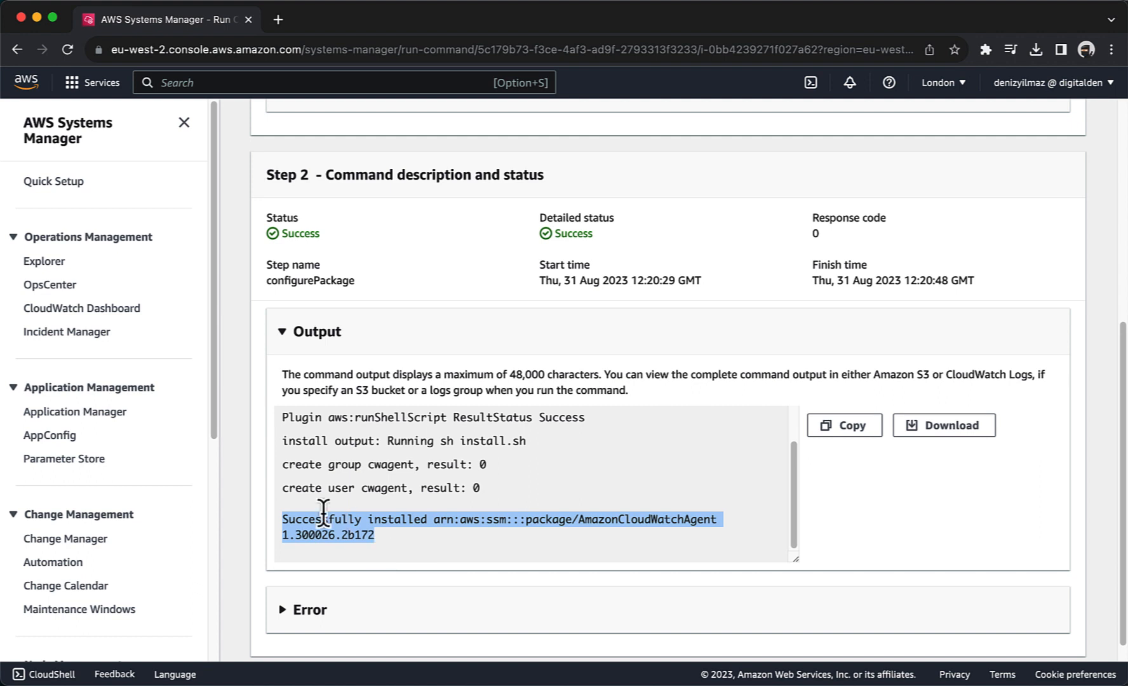
# Step: Create a parameter named Monitor-Web-Server described as 'Collect web logs and system metrics'
pyautogui.click(89, 467)
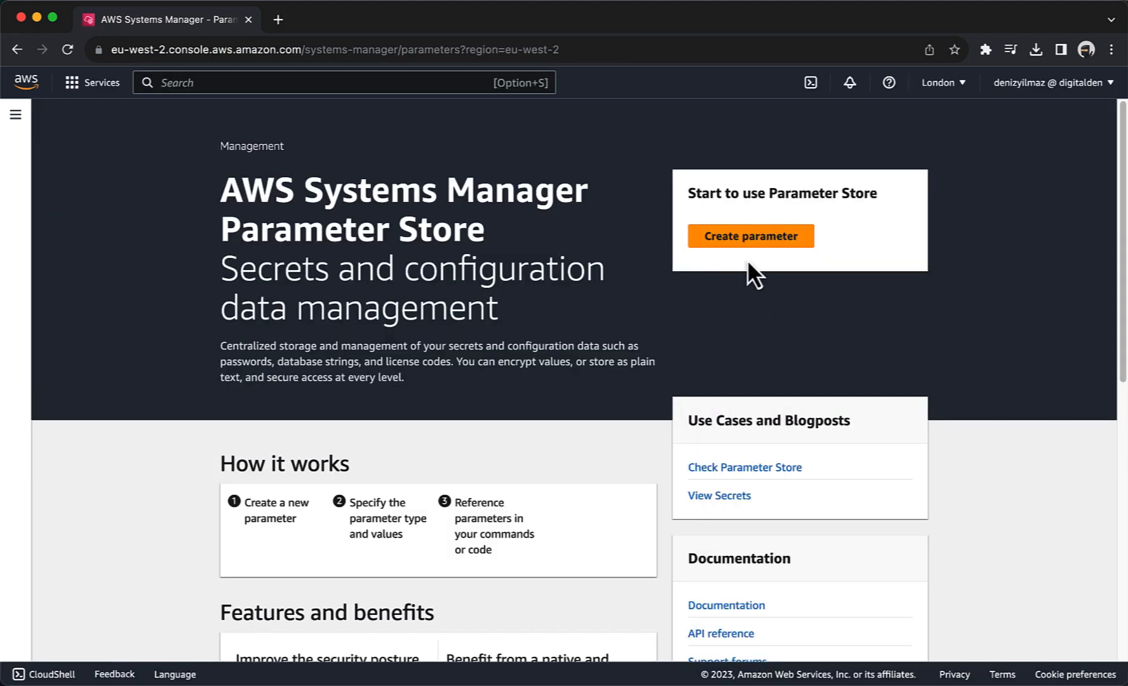
pyautogui.click(747, 239)
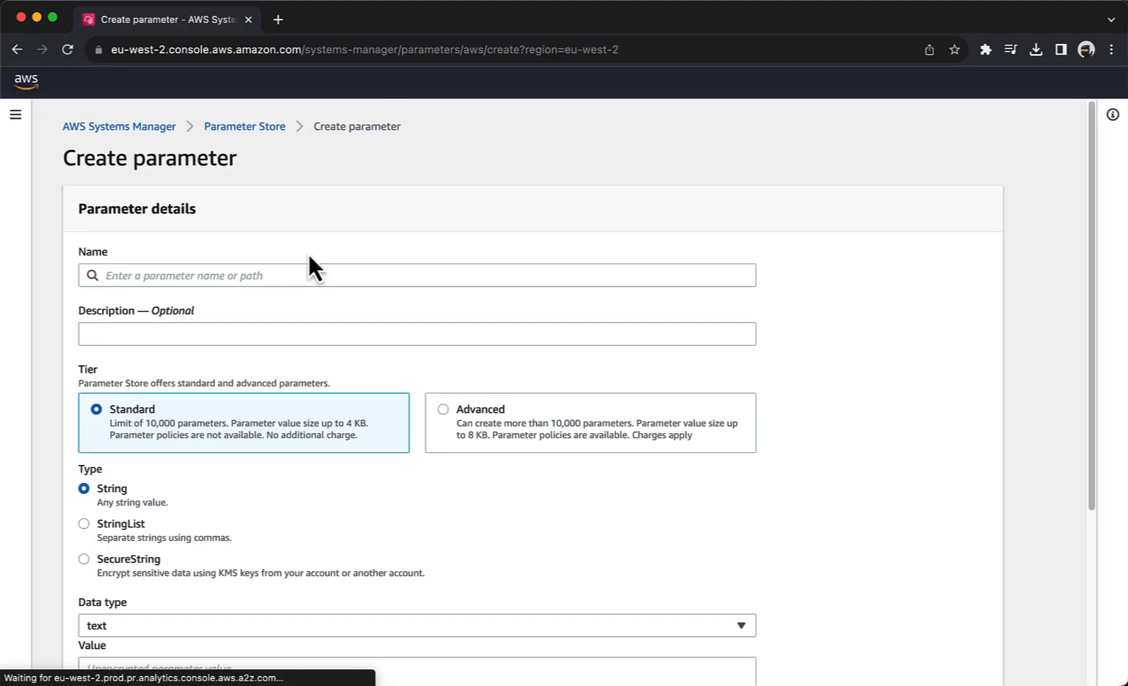
pyautogui.click(305, 275)
pyautogui.write('Moni')
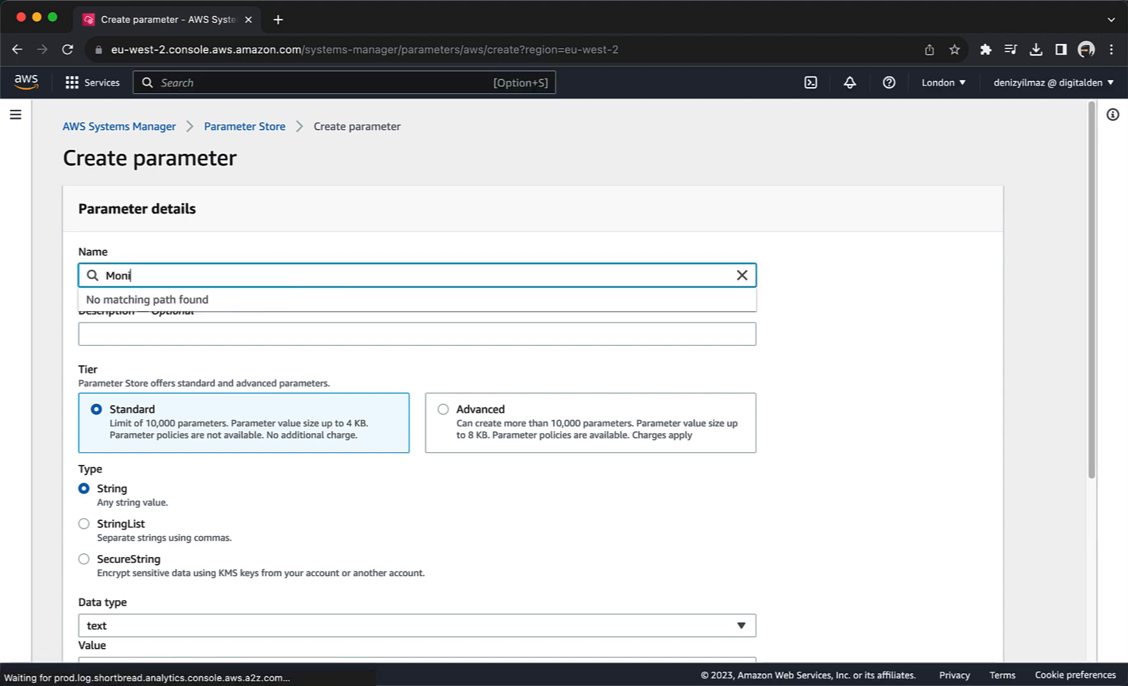
pyautogui.write('tor-Web')
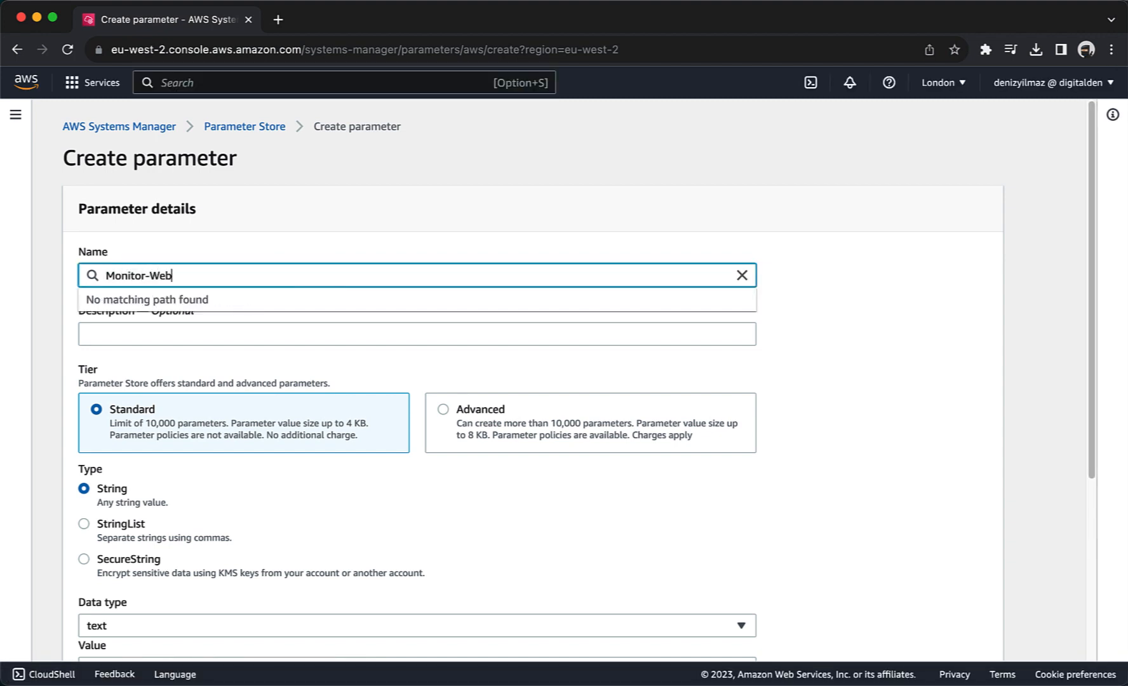
pyautogui.write('-Server')
pyautogui.click(282, 333)
pyautogui.write('C')
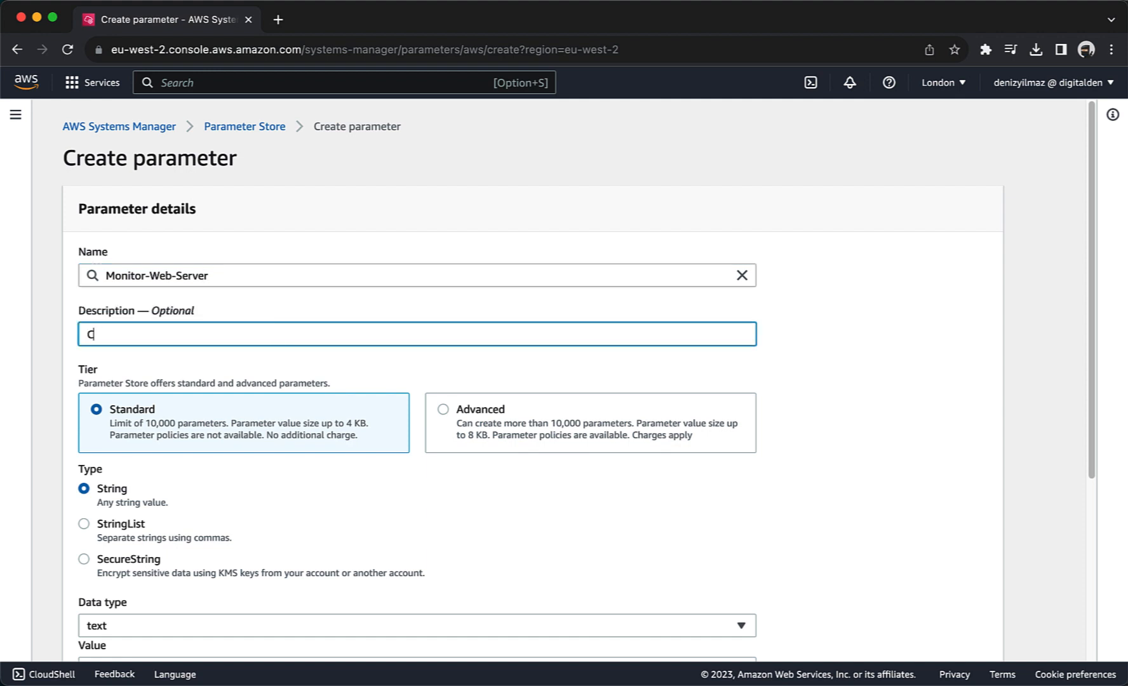
pyautogui.write('ollect web logs and system metrics')
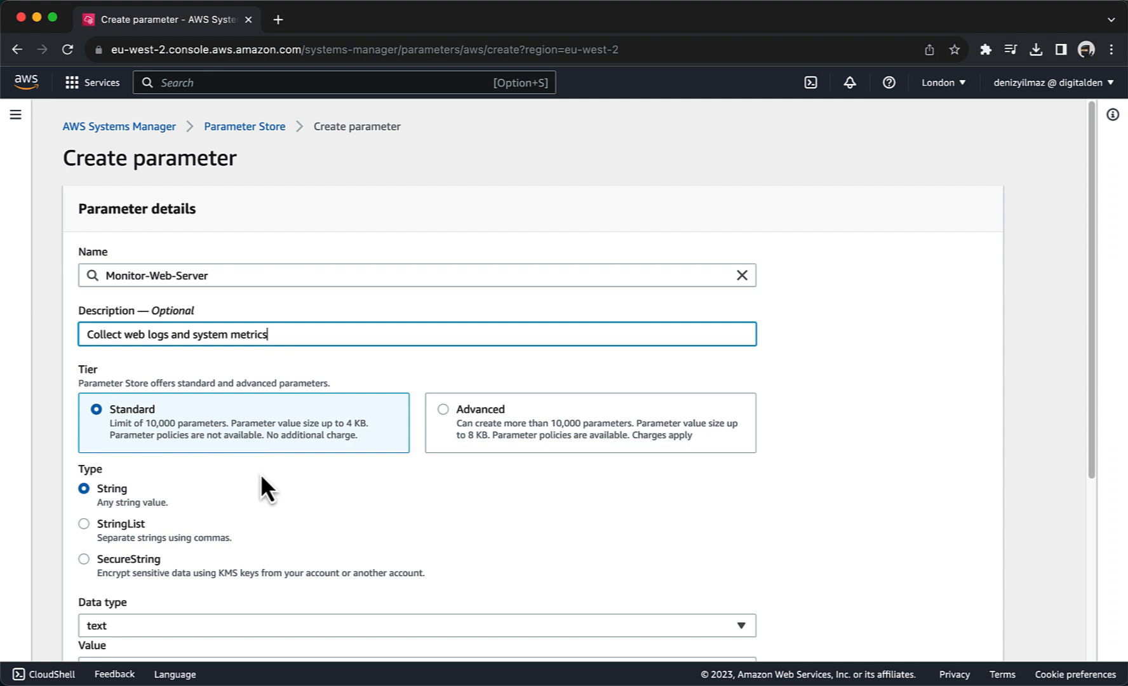
# Step: Paste the CloudWatch agent JSON configuration into the parameter's Value field
pyautogui.scroll(-5, 260, 473)
pyautogui.scroll(-2, 252, 509)
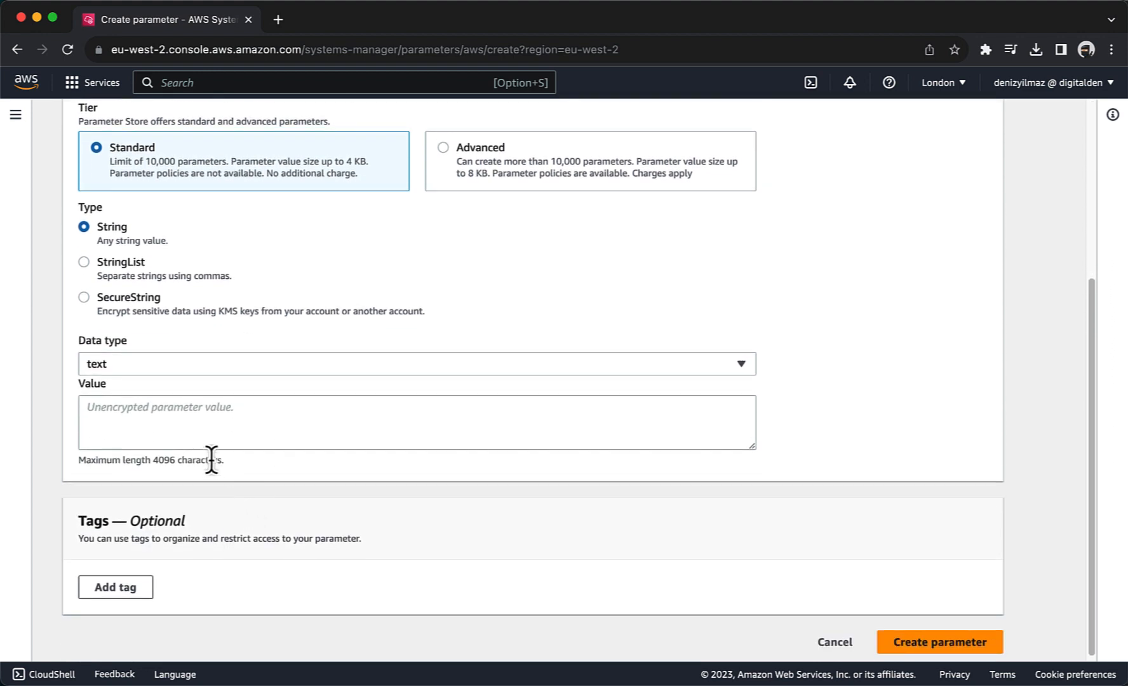
pyautogui.click(199, 432)
pyautogui.press('super+v')
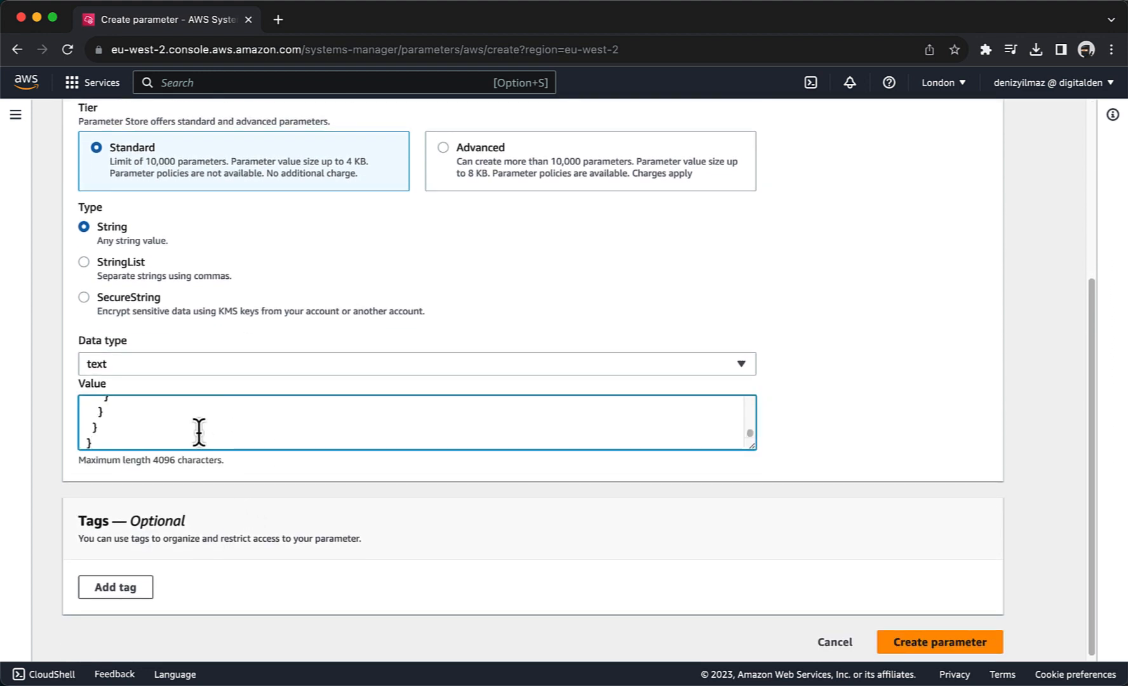
pyautogui.scroll(3, 199, 432)
pyautogui.scroll(5, 199, 431)
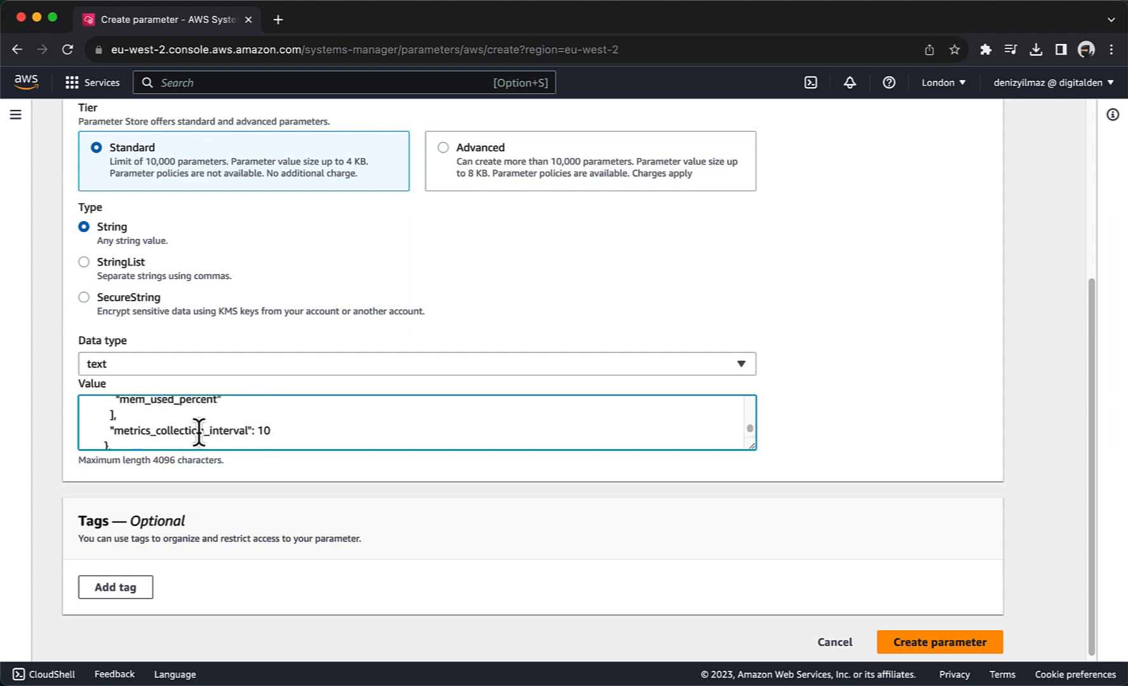
pyautogui.scroll(5, 199, 432)
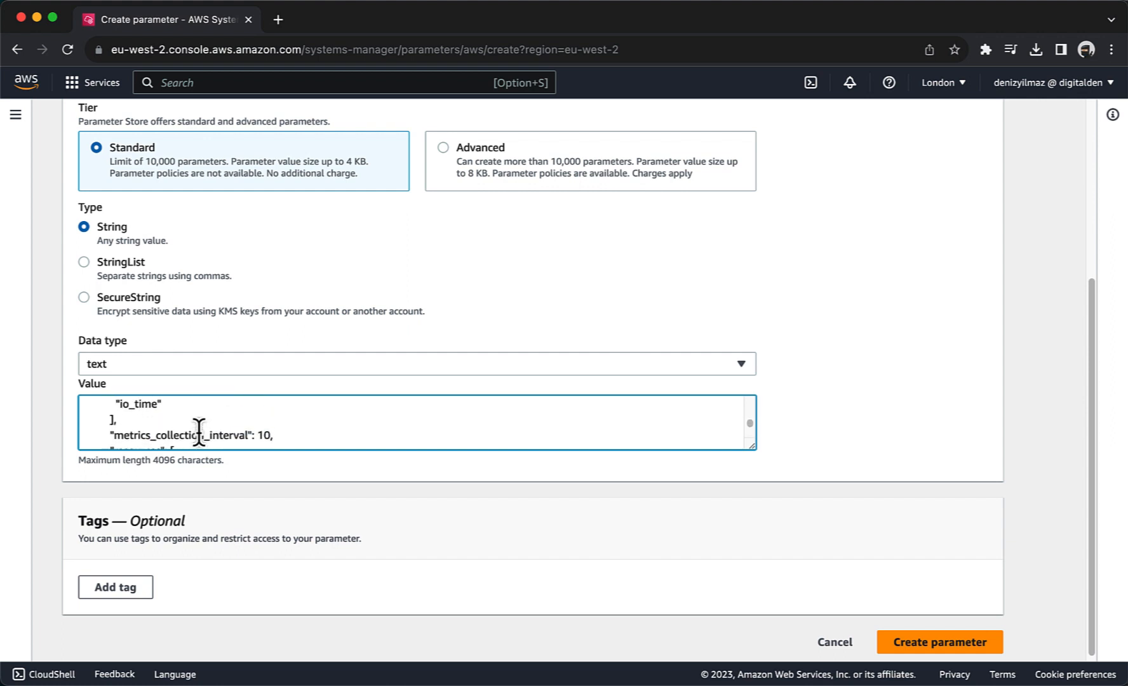
pyautogui.scroll(6, 199, 432)
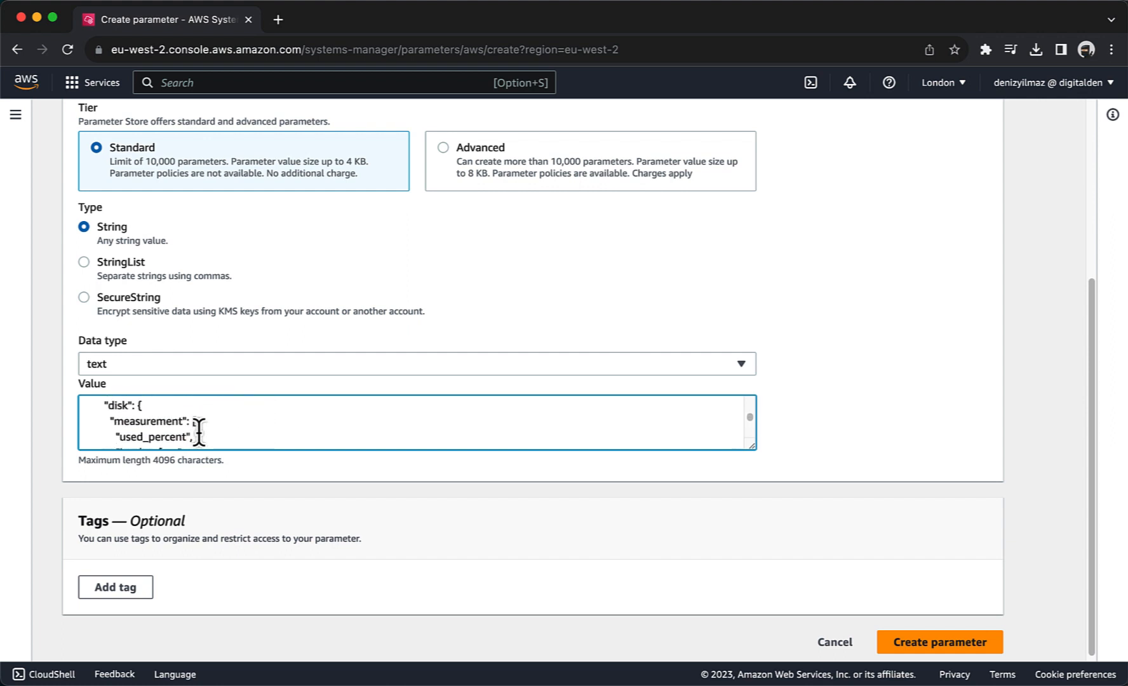
pyautogui.scroll(4, 198, 431)
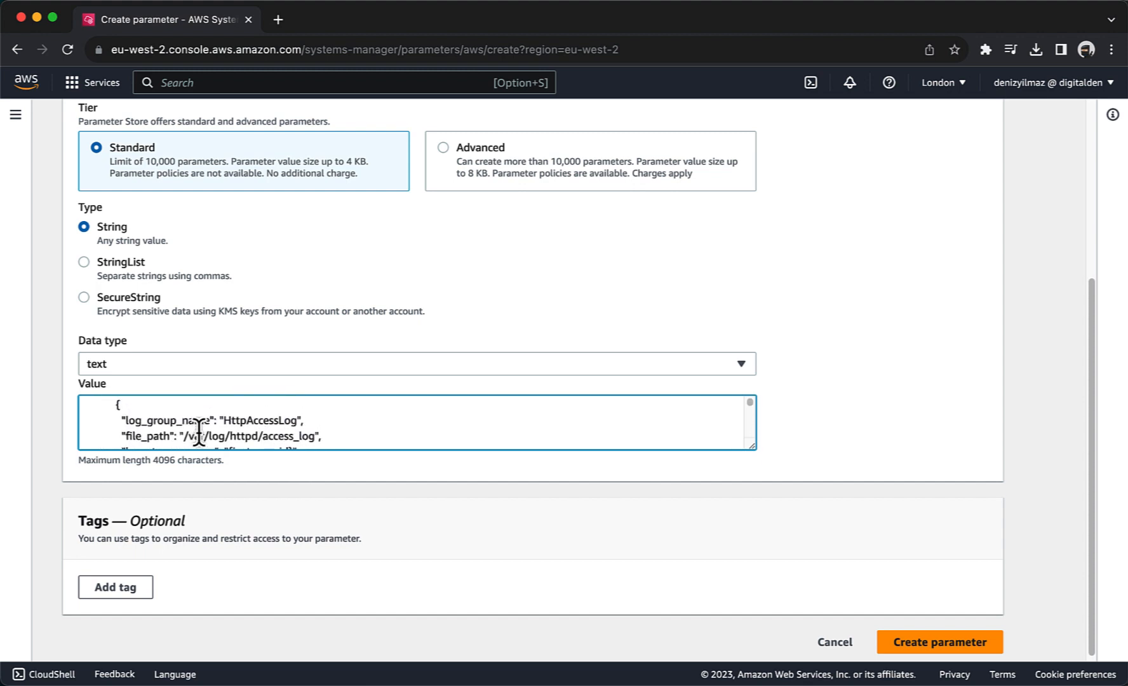
pyautogui.scroll(2, 199, 432)
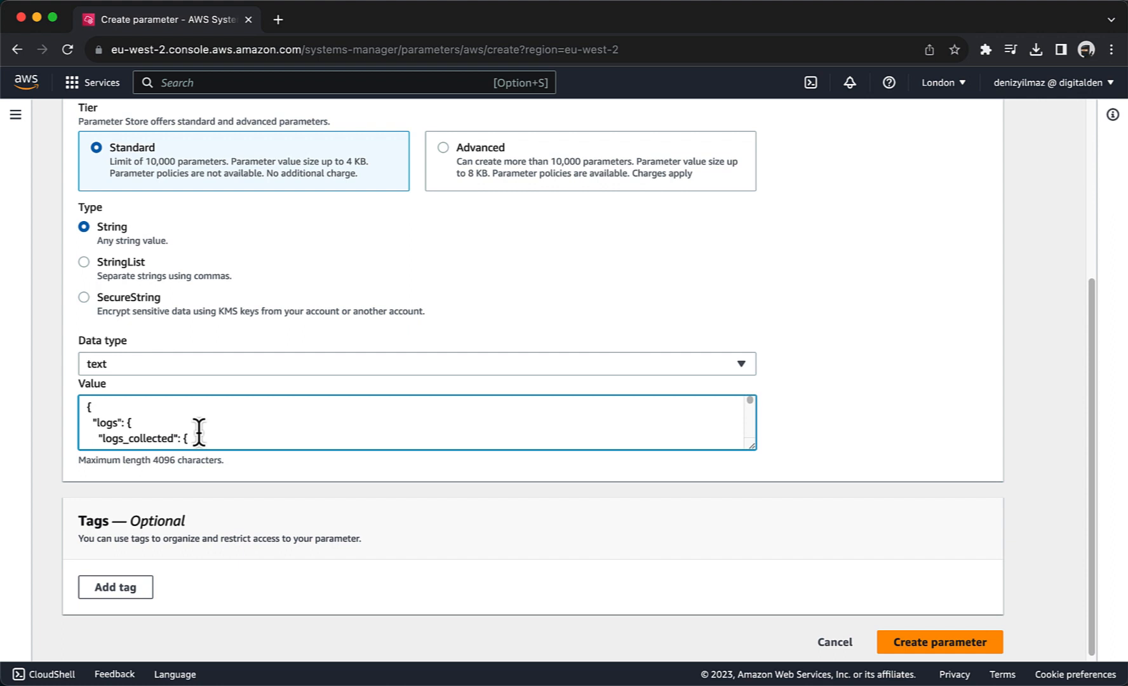
# Step: Save the Monitor-Web-Server parameter and return to Run Command
pyautogui.click(927, 642)
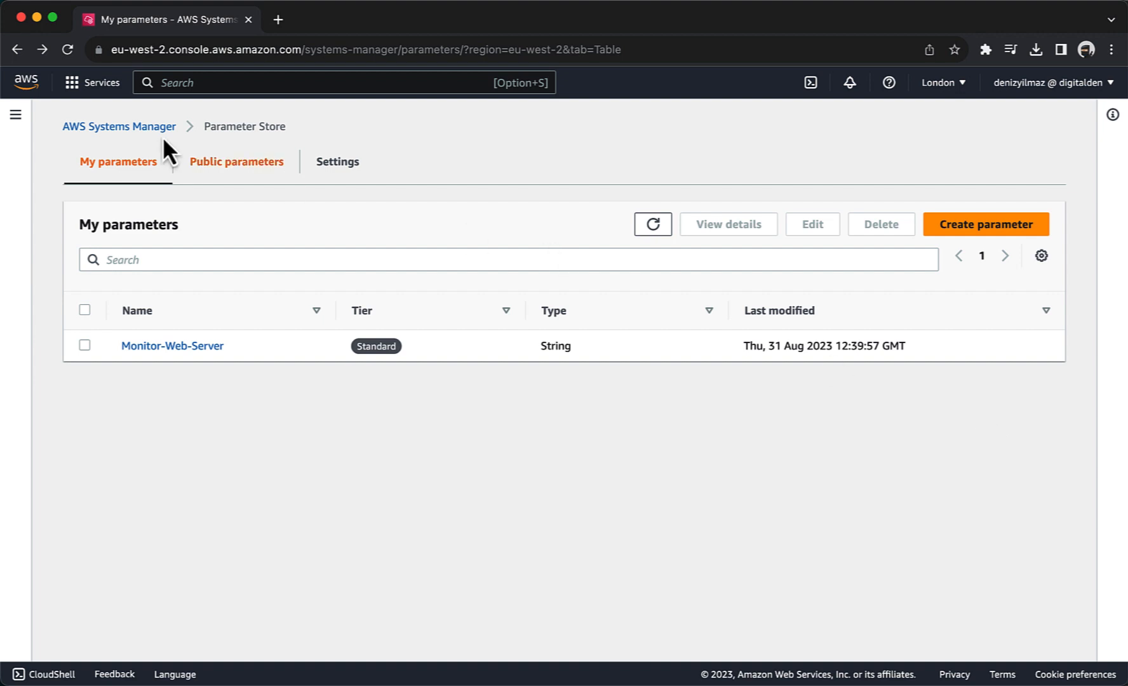
pyautogui.click(15, 116)
pyautogui.scroll(-6, 76, 423)
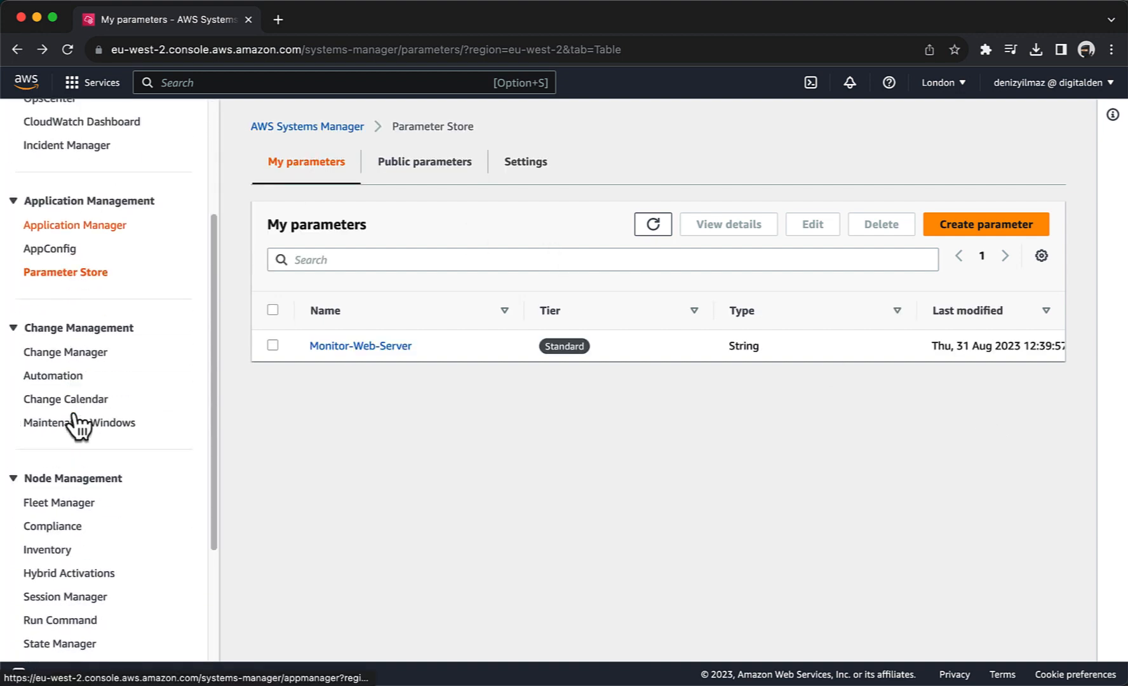
pyautogui.click(69, 440)
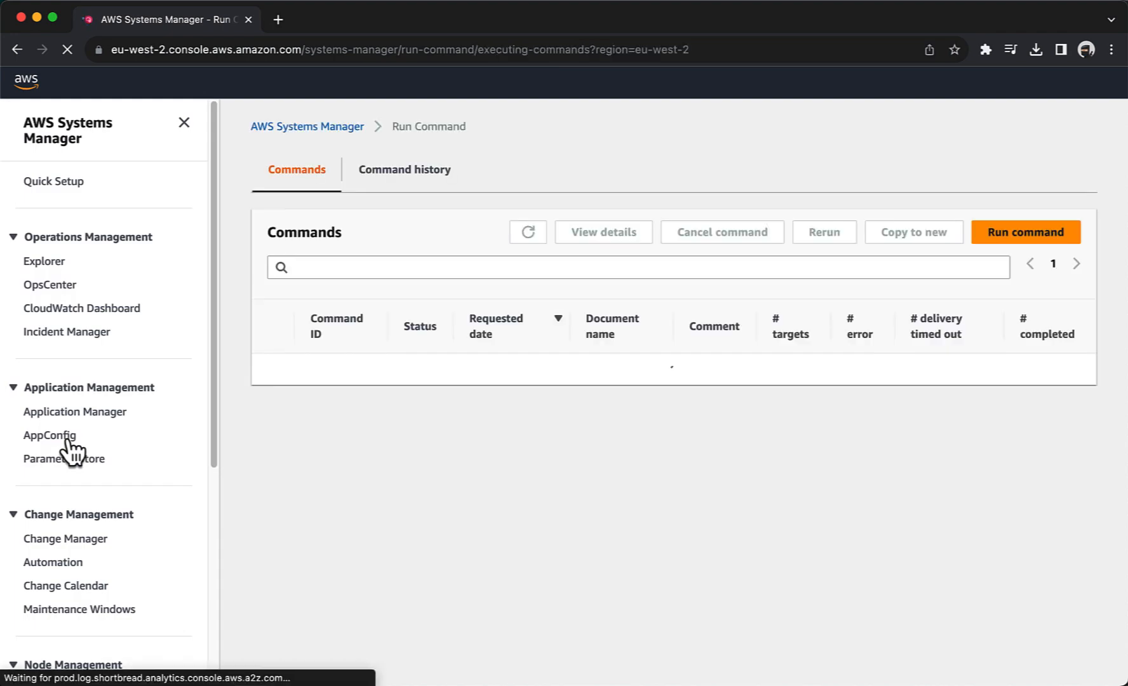
# Step: Start a new command and filter documents to AmazonCloudWatch-ManageAgent
pyautogui.click(988, 243)
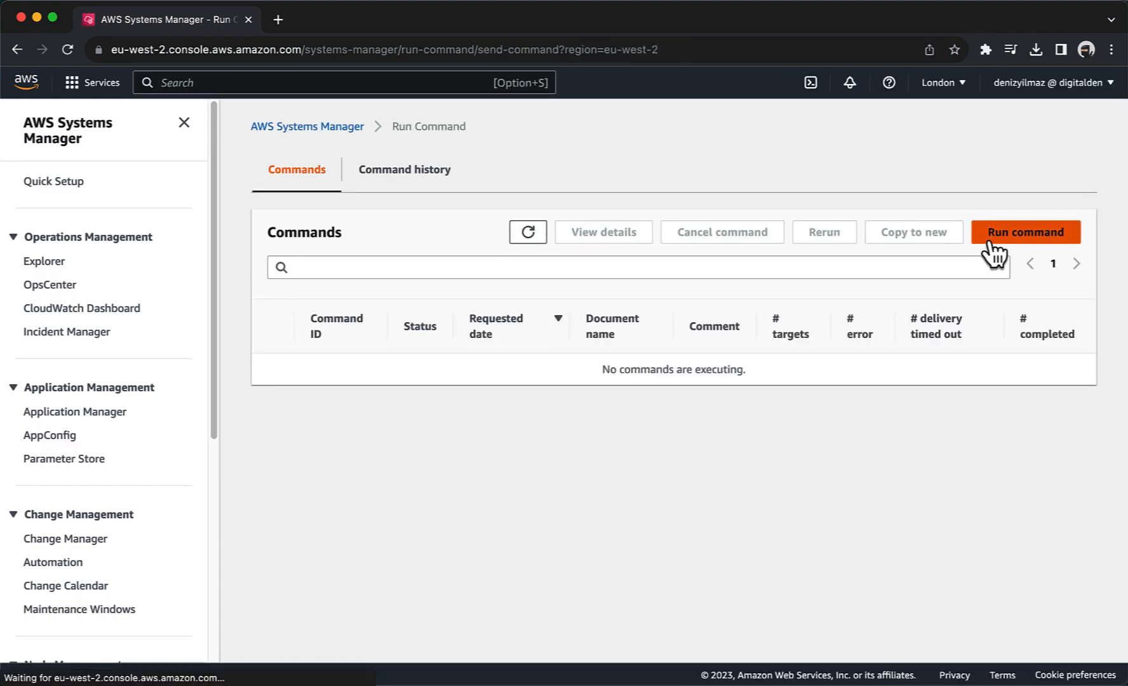
pyautogui.scroll(-2, 569, 254)
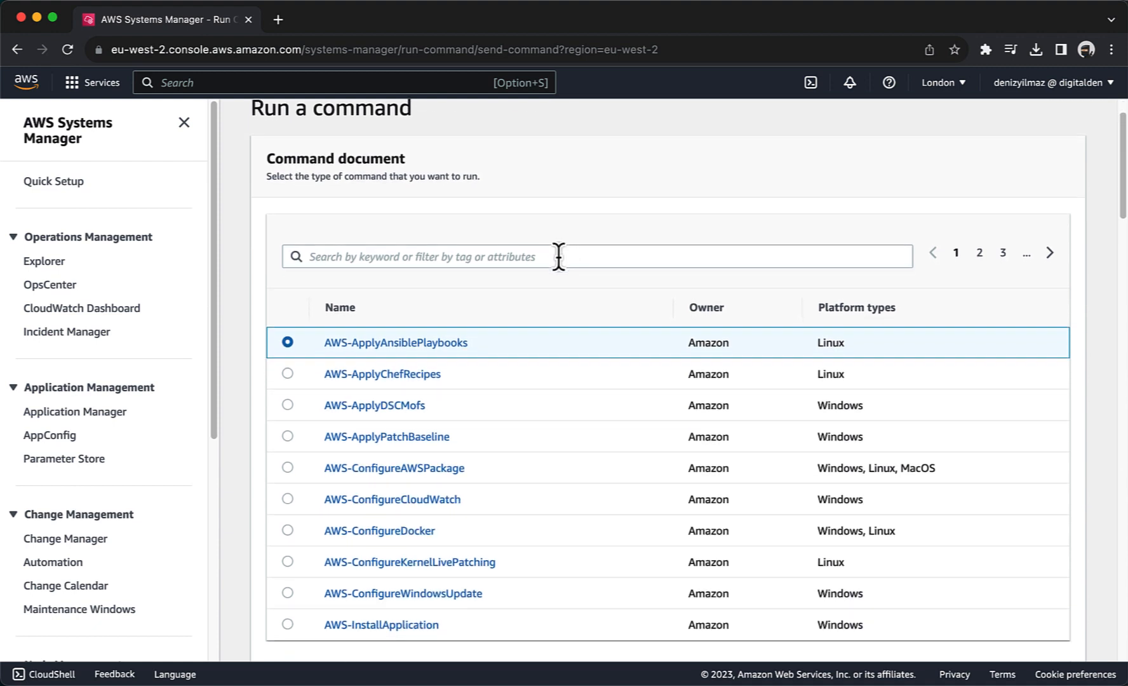
pyautogui.click(533, 260)
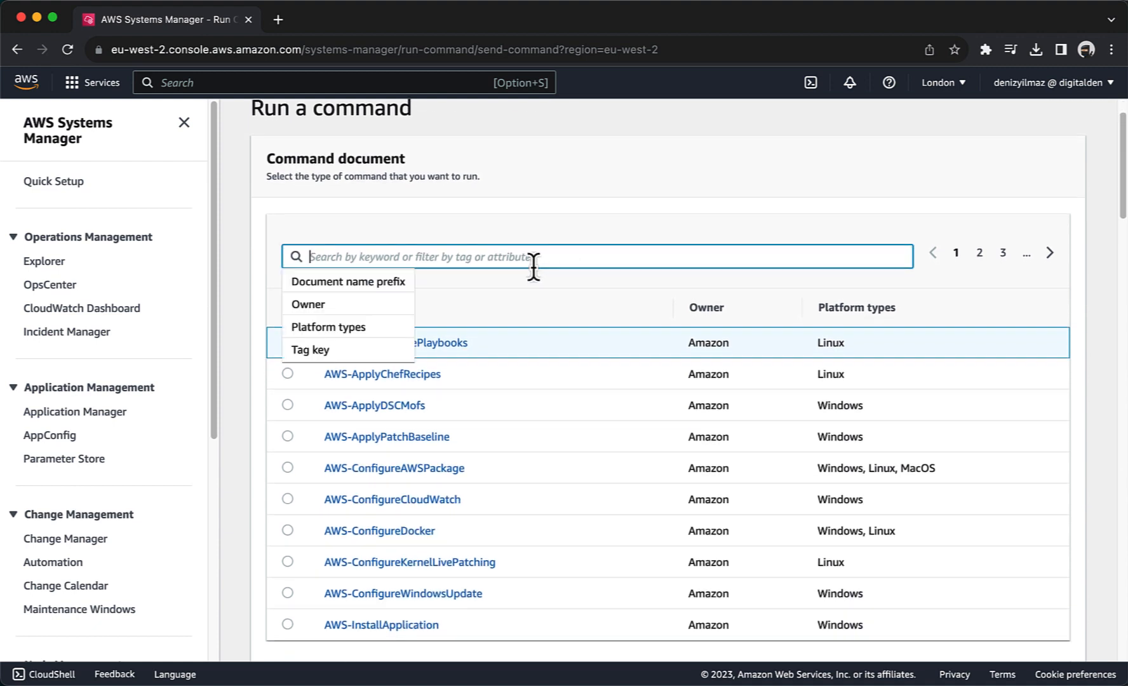
pyautogui.write('AmazonCloudWatch-ManageAgent')
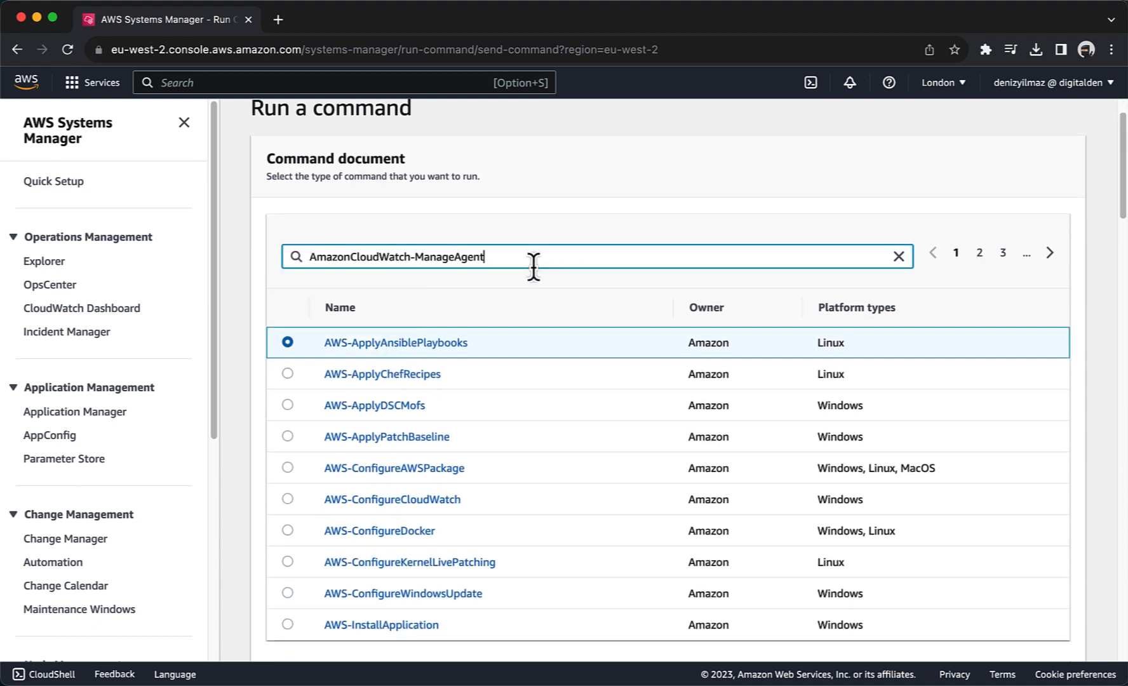
pyautogui.press('Return')
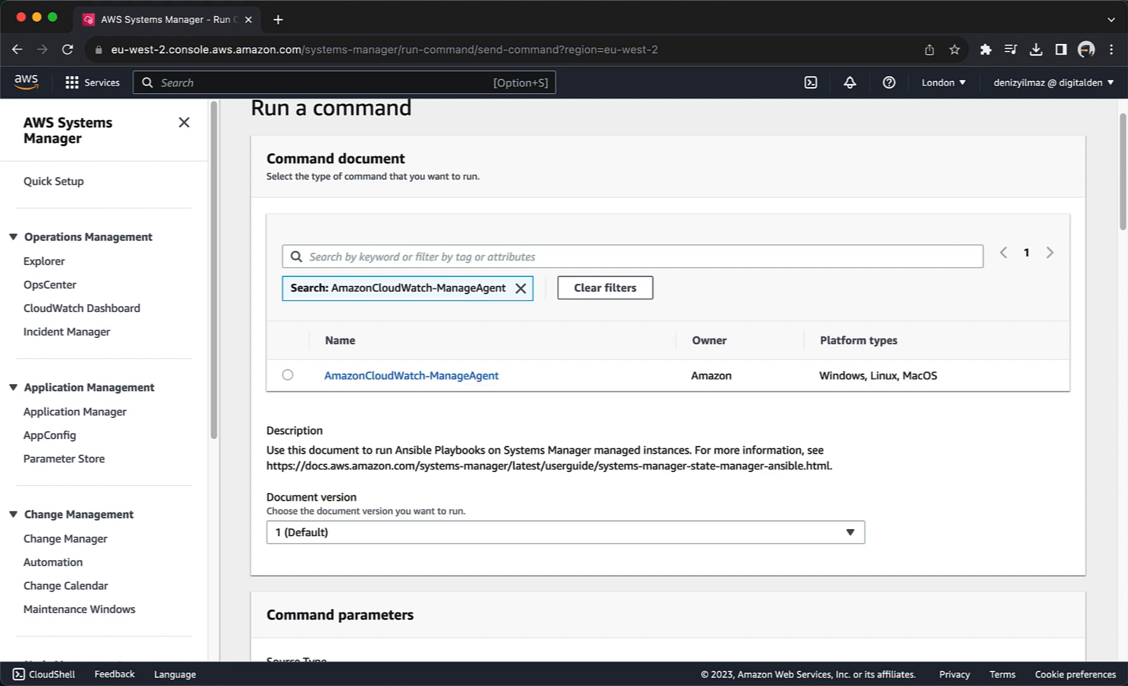
# Step: Open the AmazonCloudWatch-ManageAgent document's Content and scroll through its JSON to the end
pyautogui.click(415, 376)
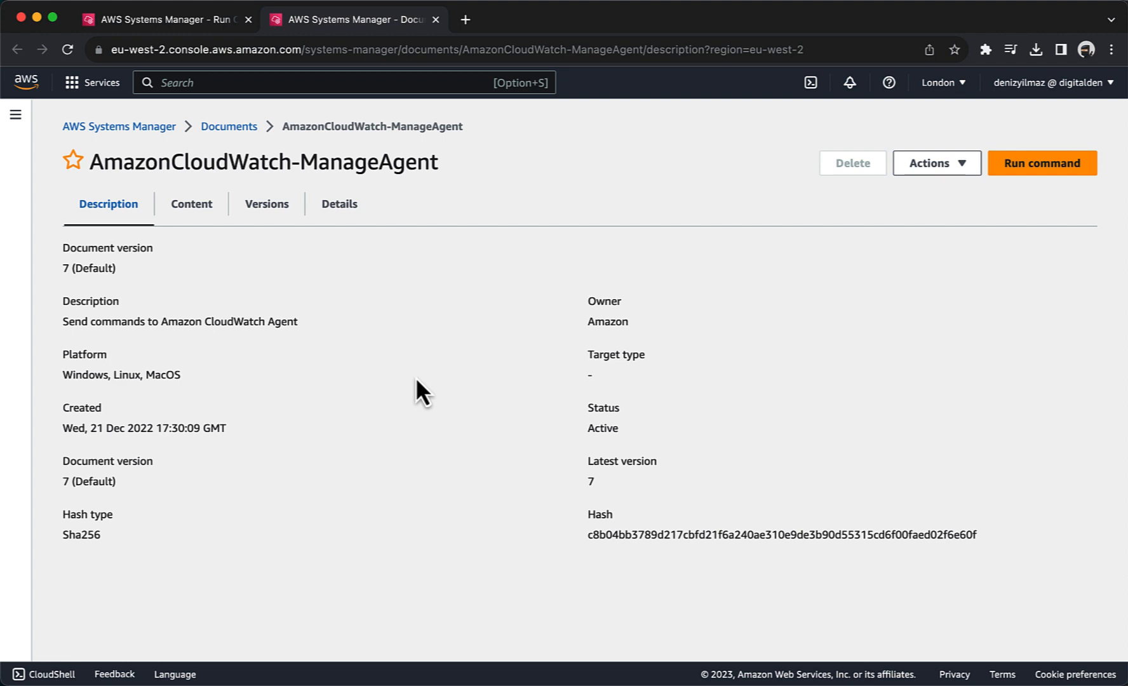
pyautogui.click(196, 214)
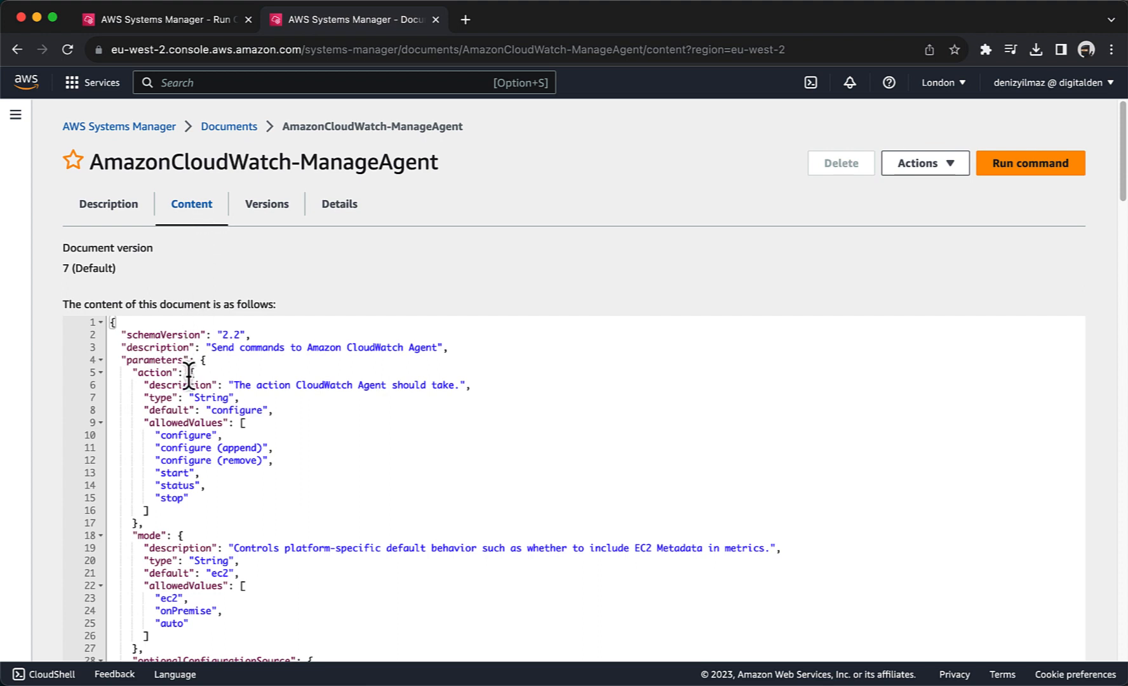
pyautogui.scroll(-4, 188, 374)
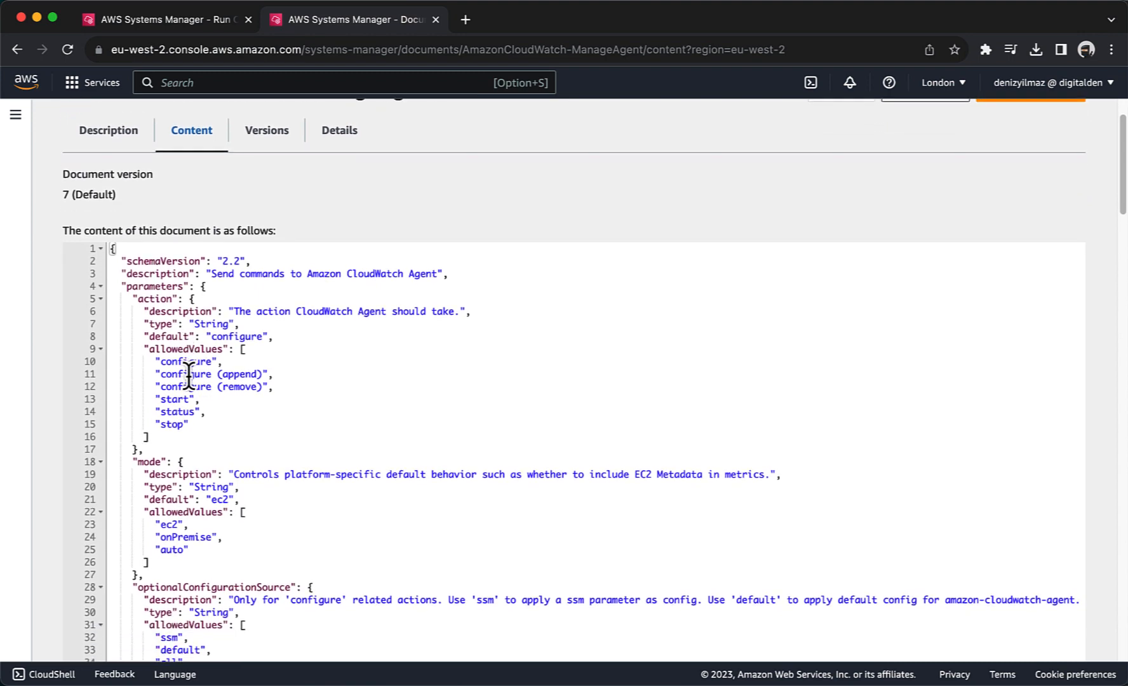
pyautogui.scroll(-8, 188, 374)
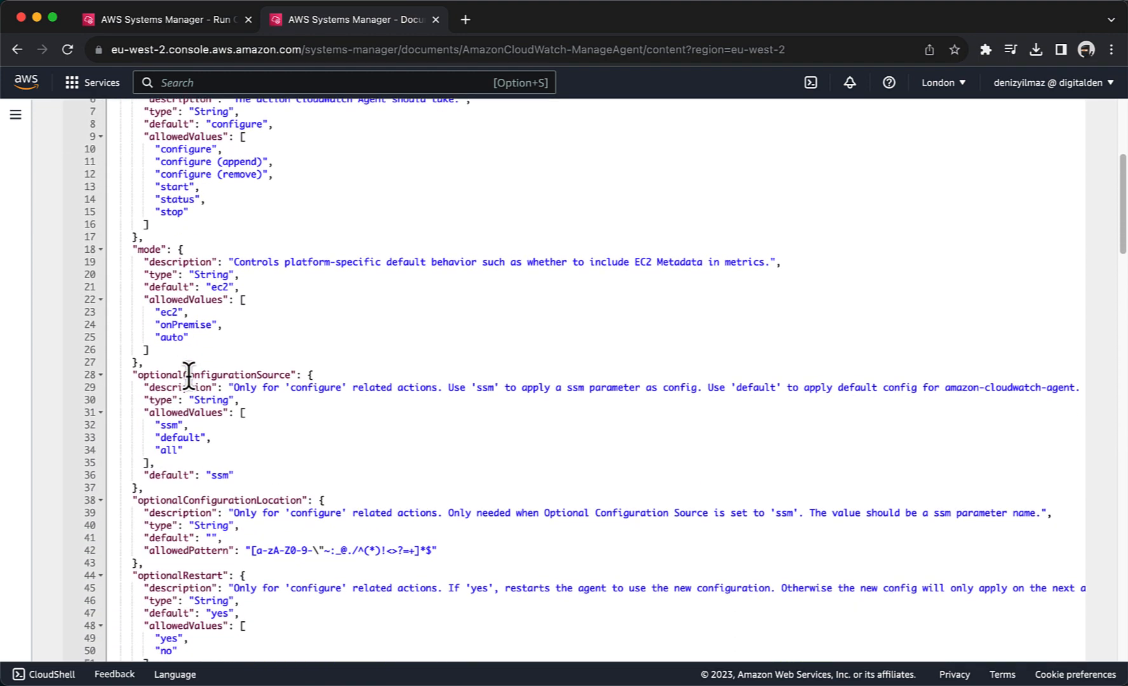
pyautogui.scroll(-8, 189, 374)
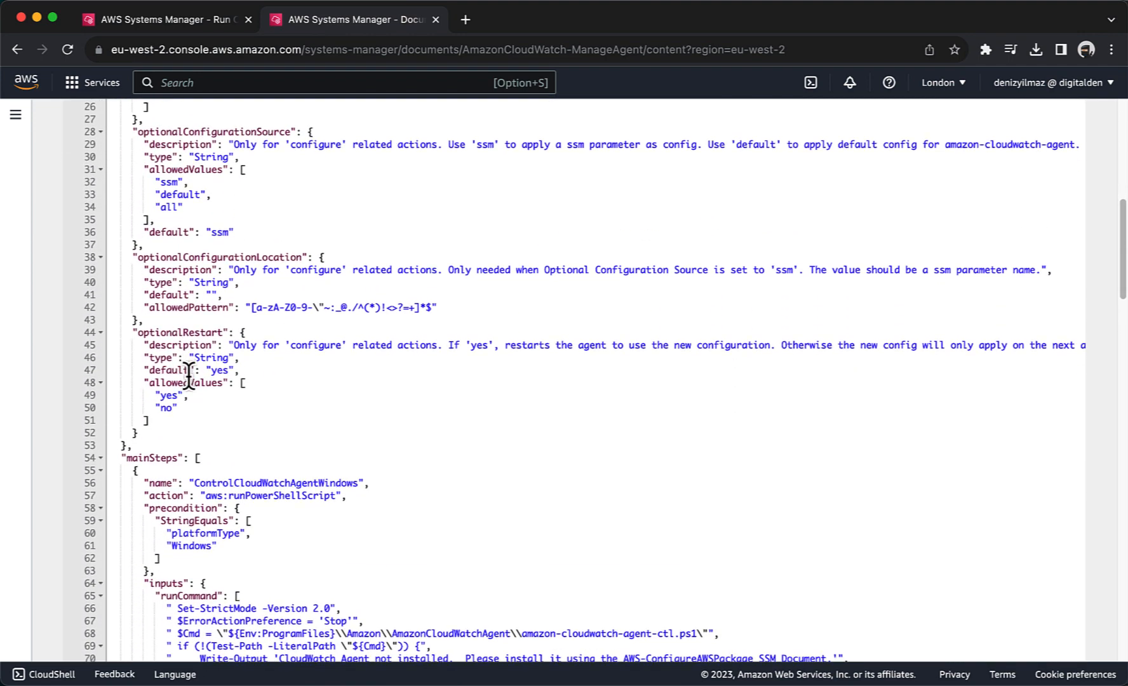
pyautogui.scroll(-15, 188, 375)
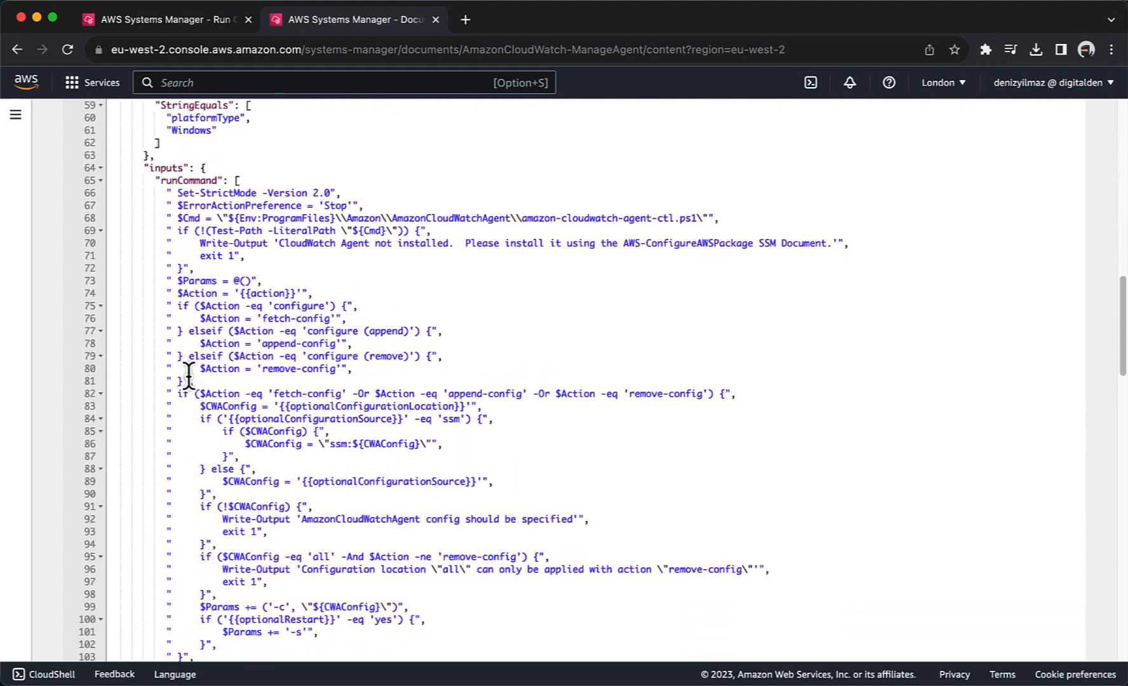
pyautogui.scroll(-19, 189, 375)
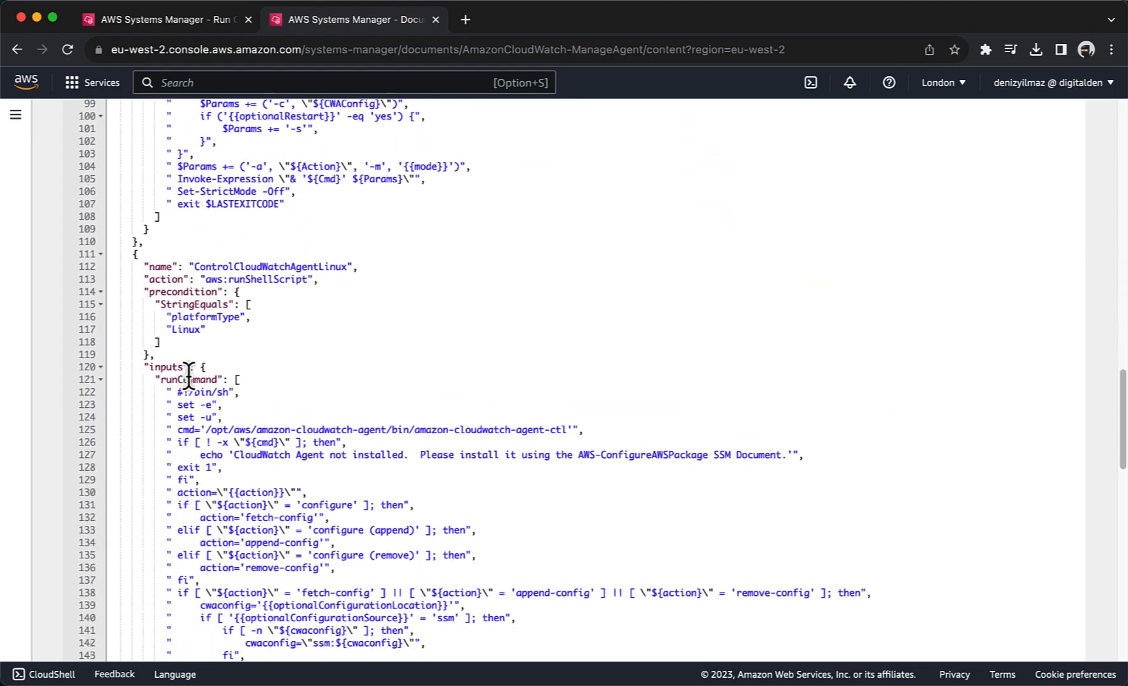
pyautogui.scroll(-1, 189, 375)
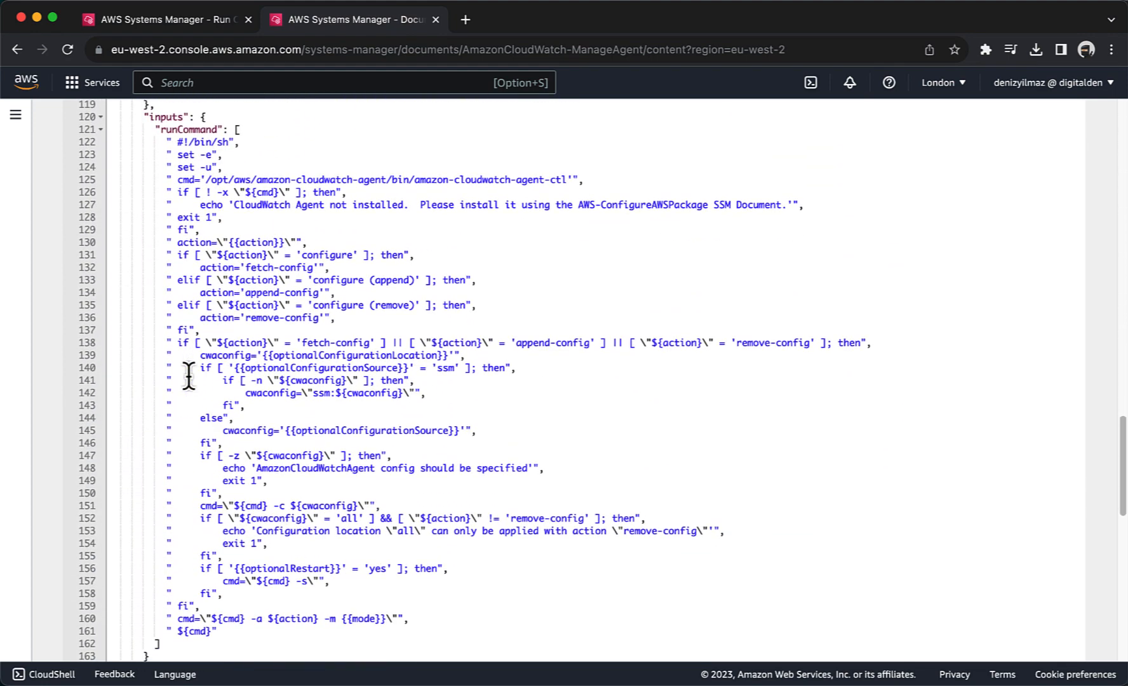
pyautogui.scroll(-4, 188, 375)
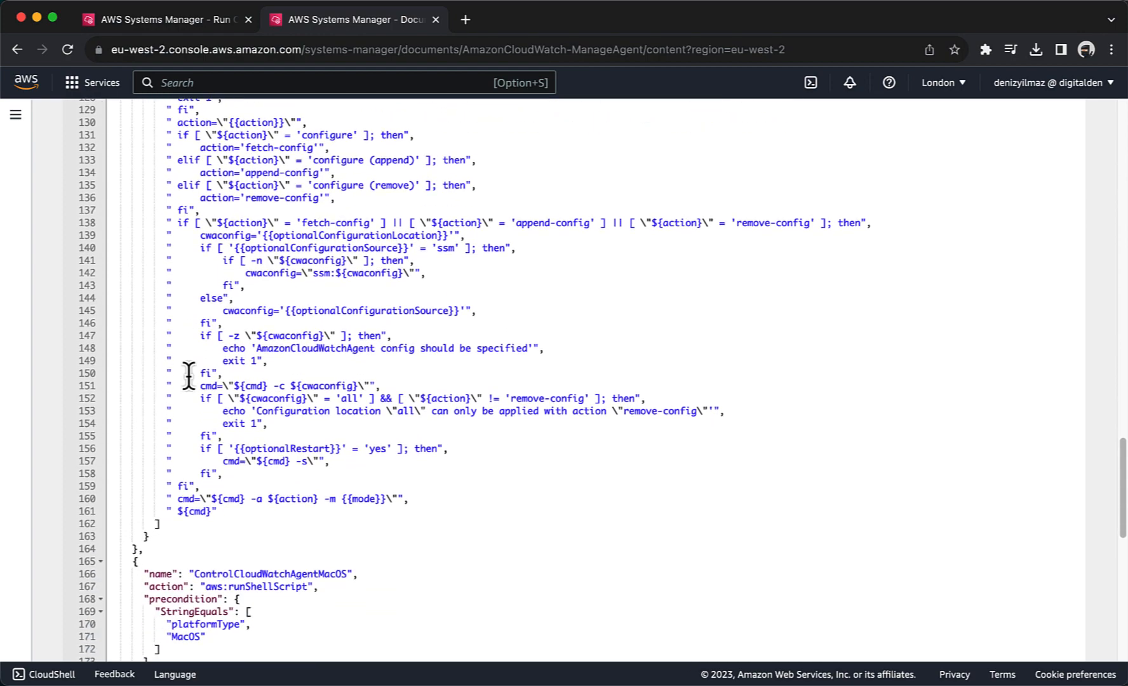
pyautogui.scroll(-11, 189, 375)
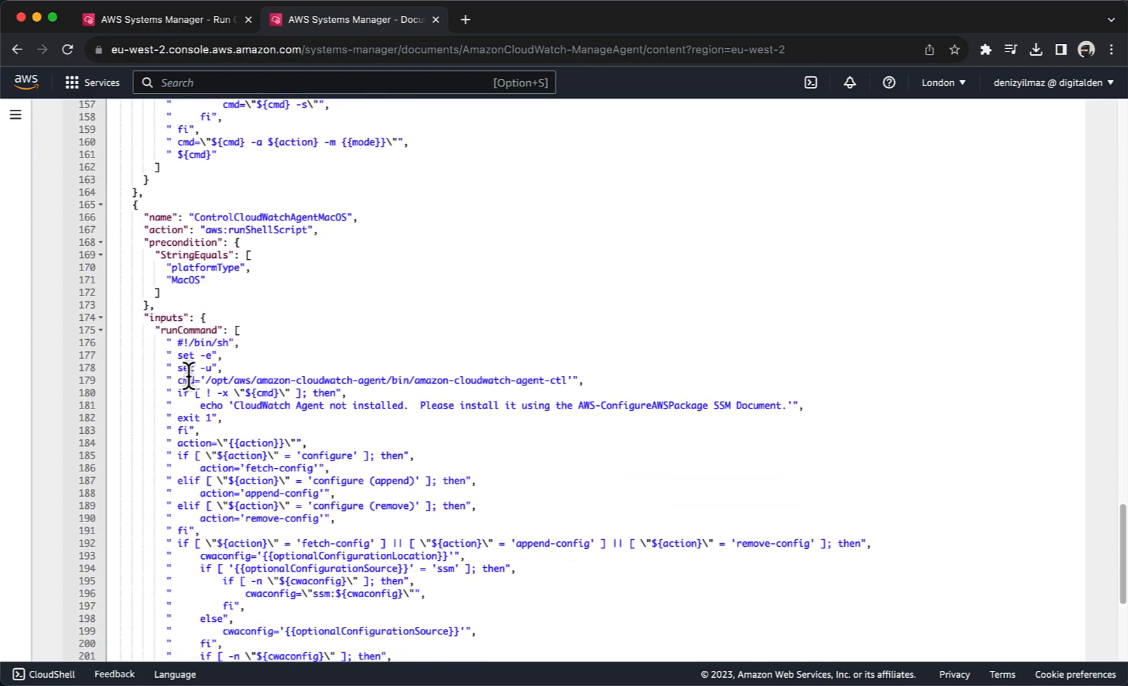
pyautogui.scroll(-10, 189, 374)
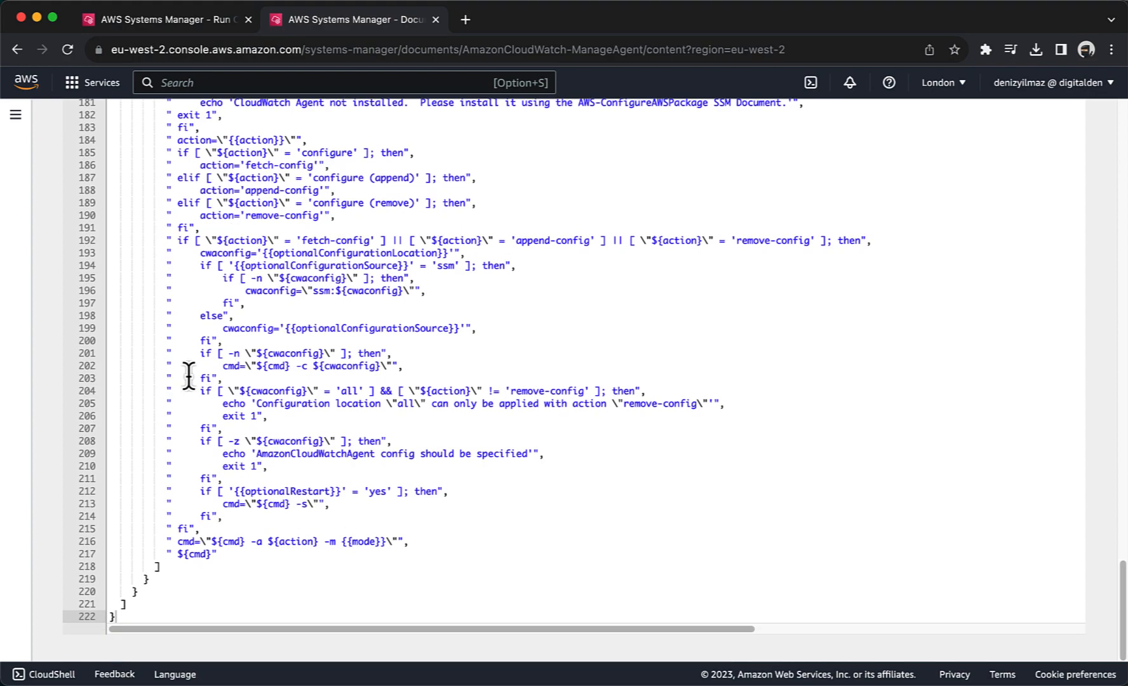
pyautogui.scroll(20, 189, 375)
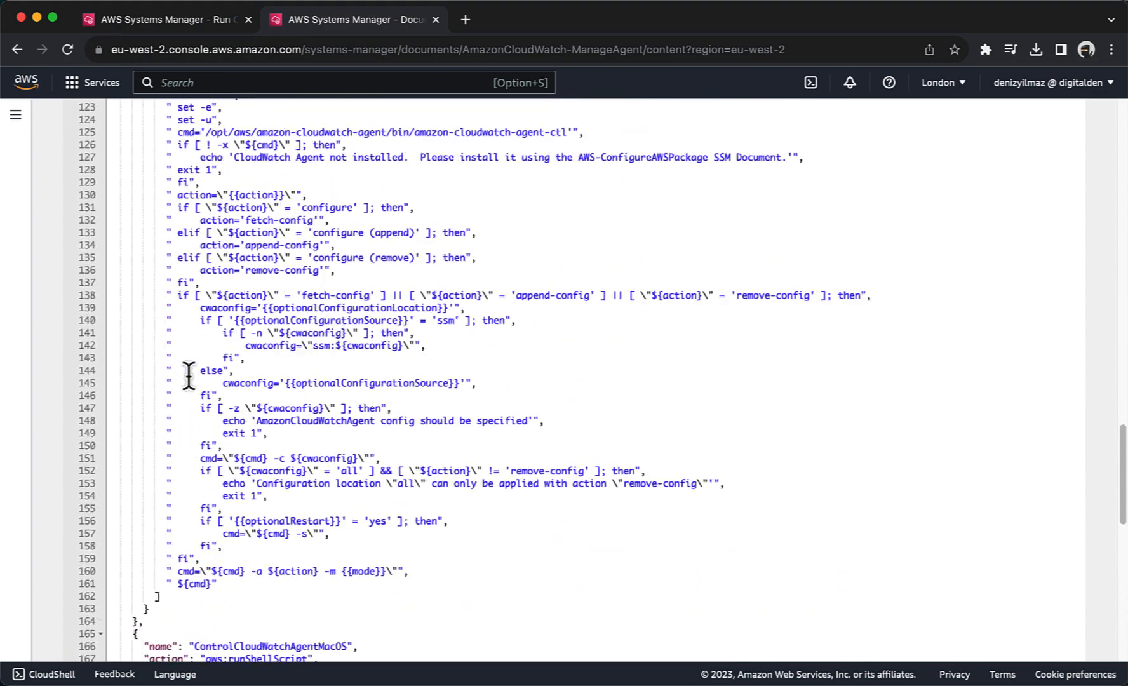
pyautogui.scroll(20, 188, 374)
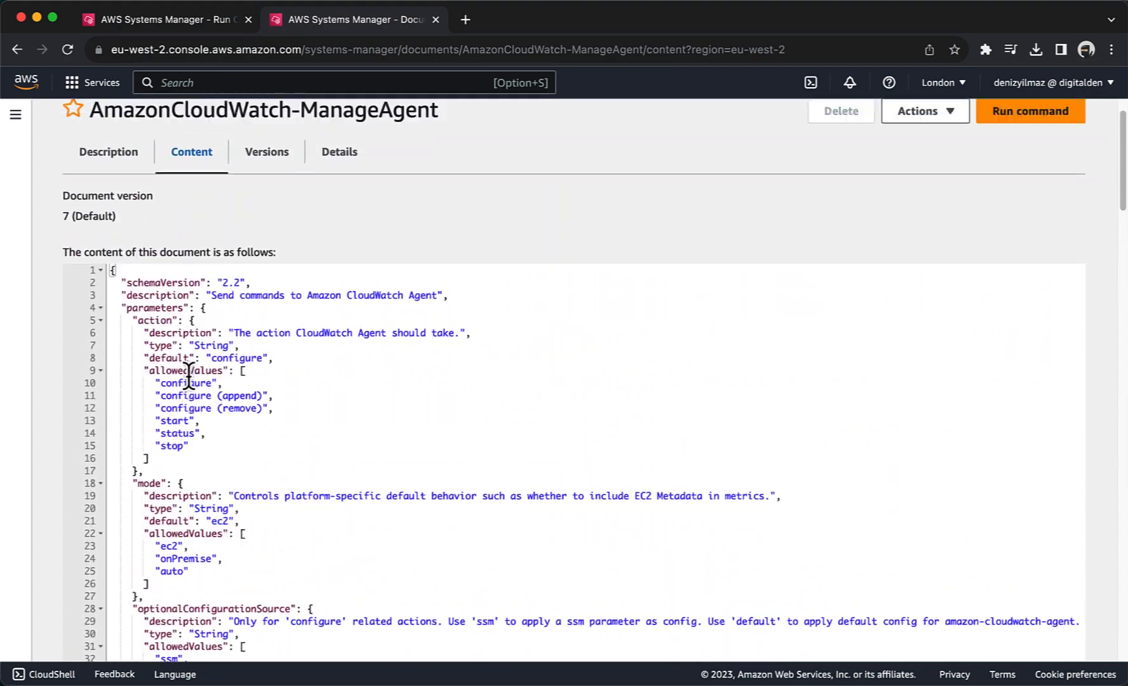
# Step: Select AmazonCloudWatch-ManageAgent and enter Monitor-Web-Server as the optional configuration location
pyautogui.click(434, 20)
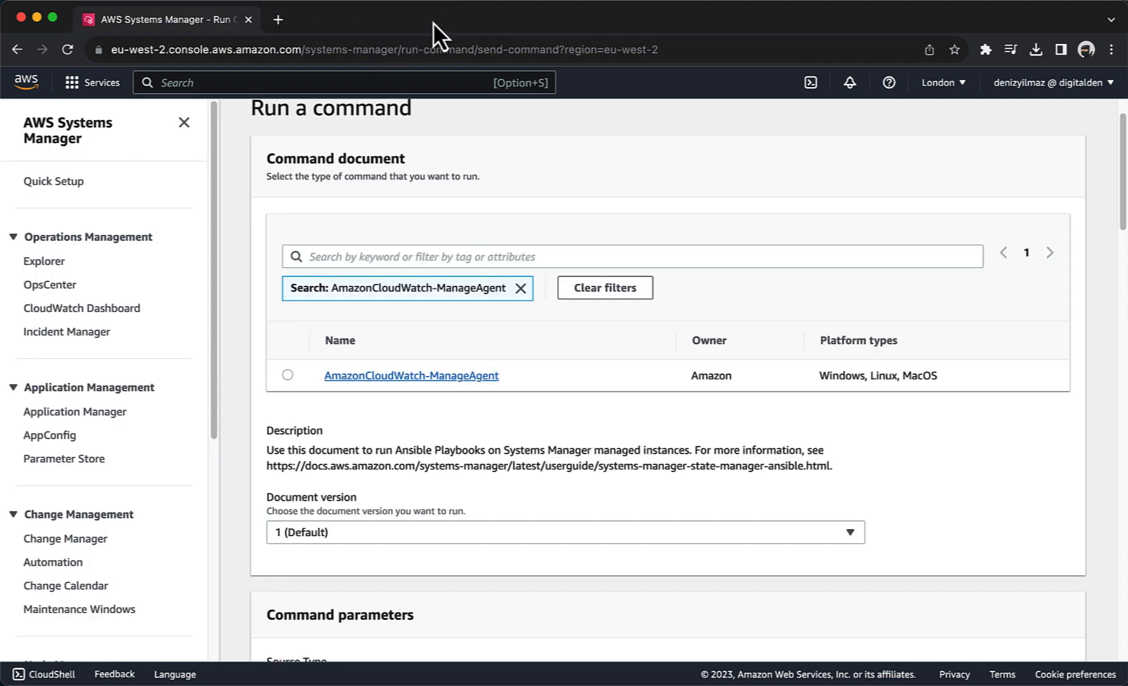
pyautogui.click(285, 379)
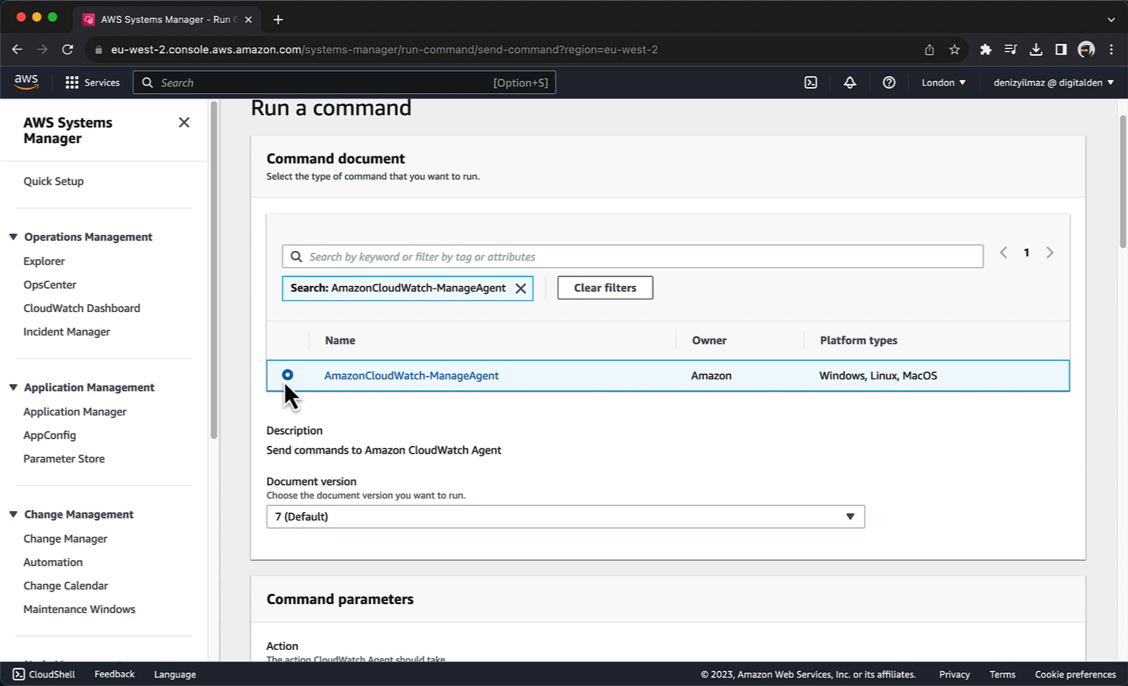
pyautogui.scroll(-6, 284, 380)
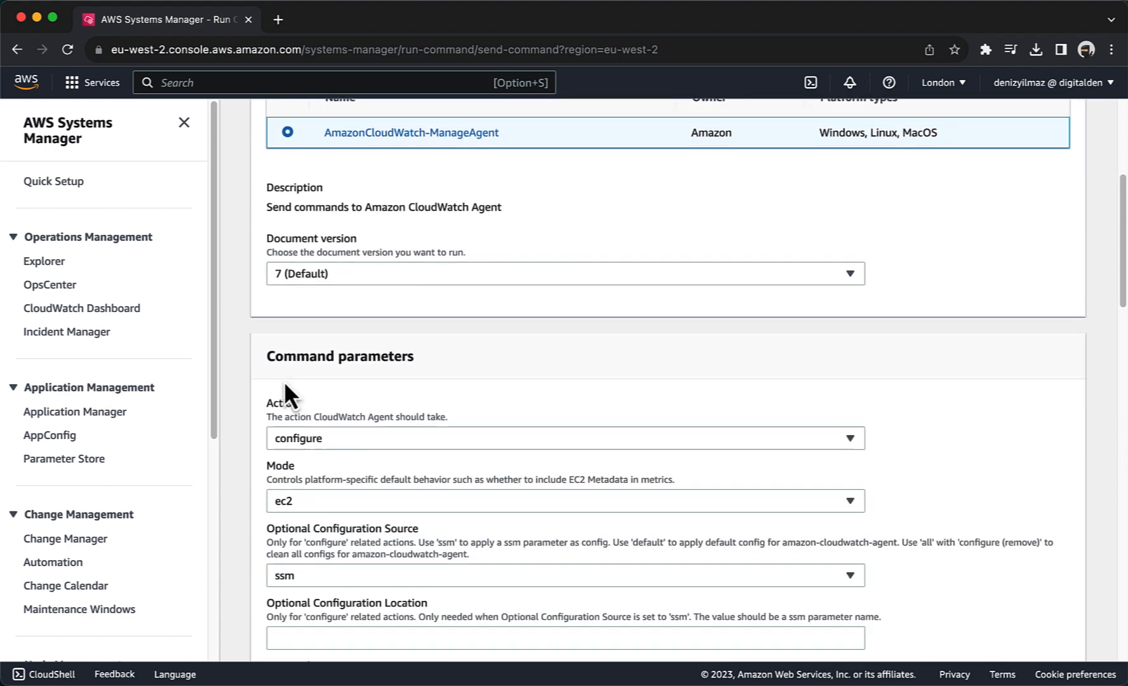
pyautogui.scroll(-2, 284, 381)
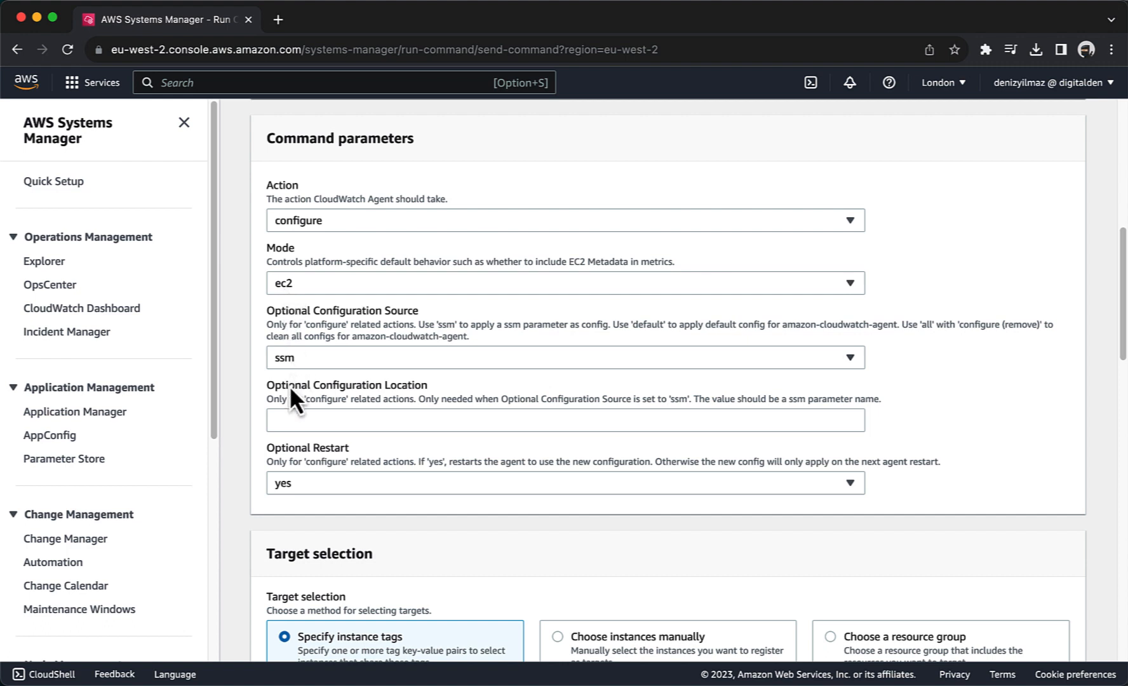
pyautogui.click(290, 421)
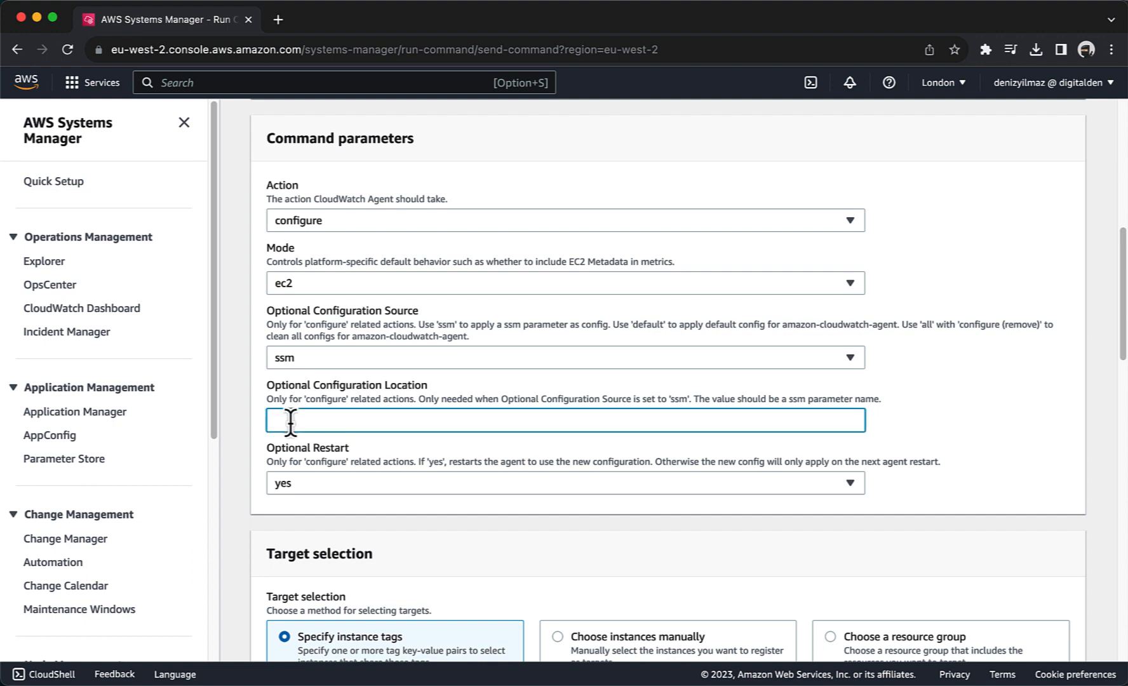
pyautogui.write('Monitor-Web-Server')
pyautogui.scroll(-4, 687, 380)
pyautogui.scroll(-3, 687, 381)
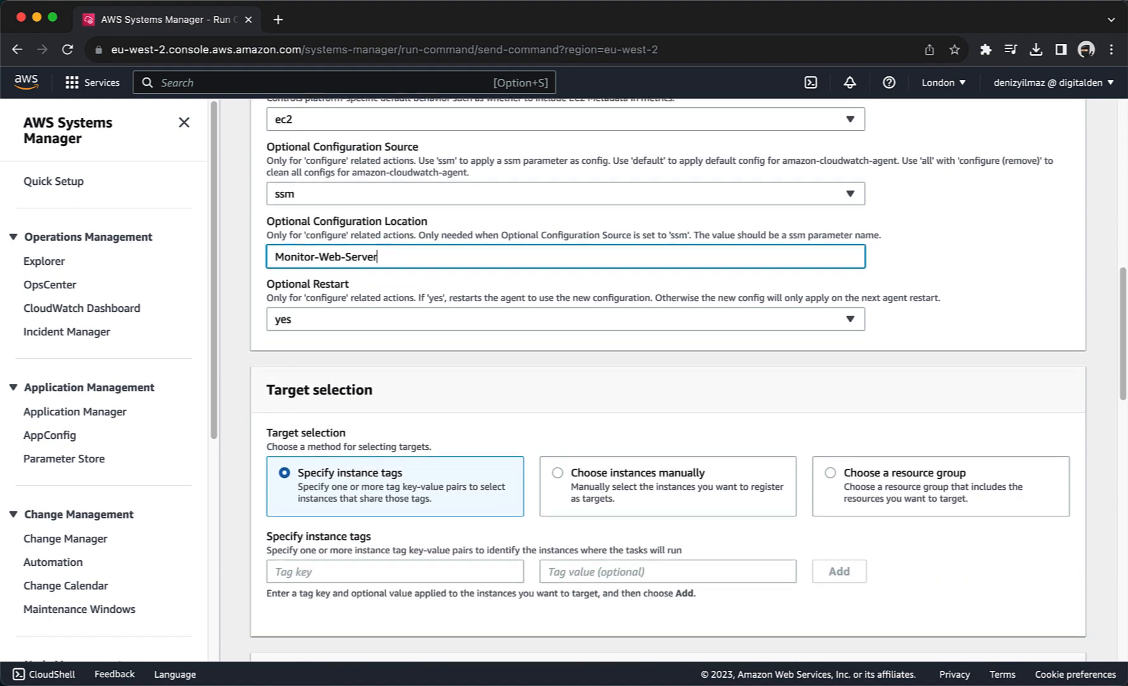
pyautogui.scroll(-1, 687, 380)
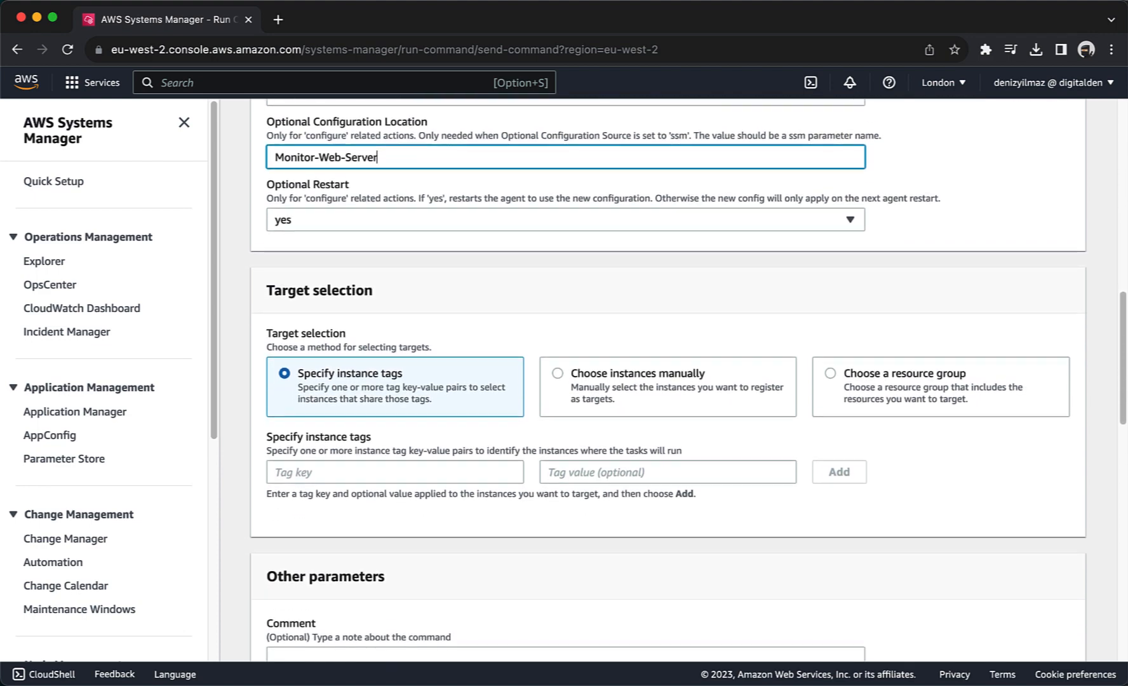
pyautogui.scroll(-5, 687, 381)
pyautogui.scroll(-1, 687, 380)
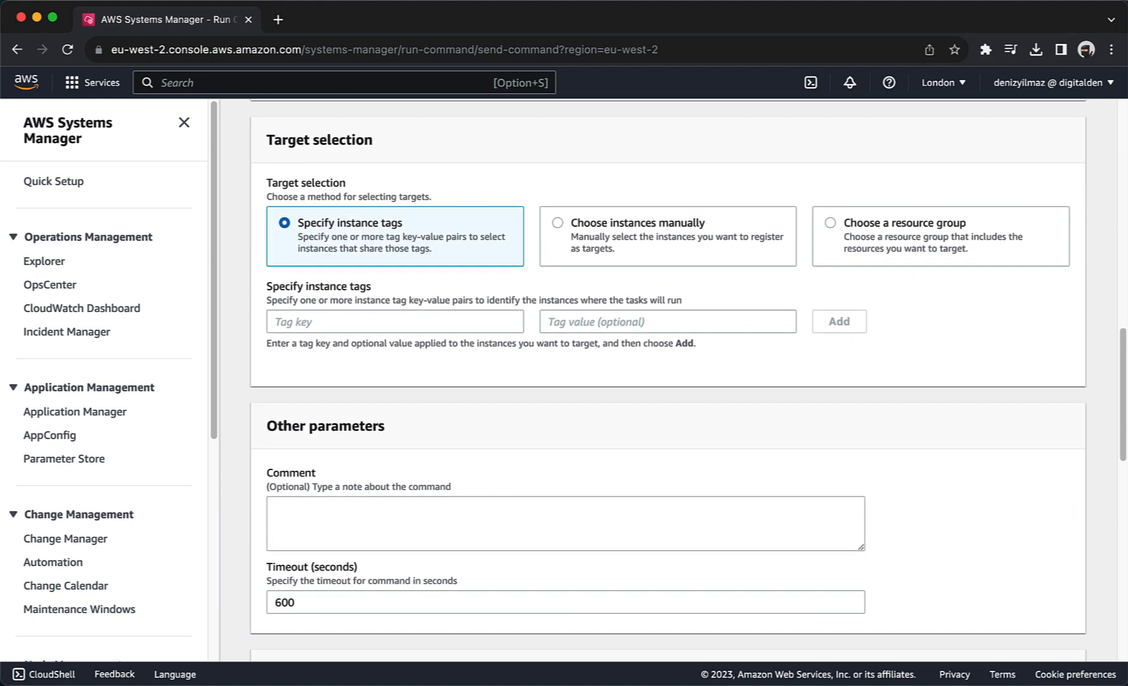
# Step: Target both WebServer instances manually, run the command, and refresh to see Success
pyautogui.click(558, 219)
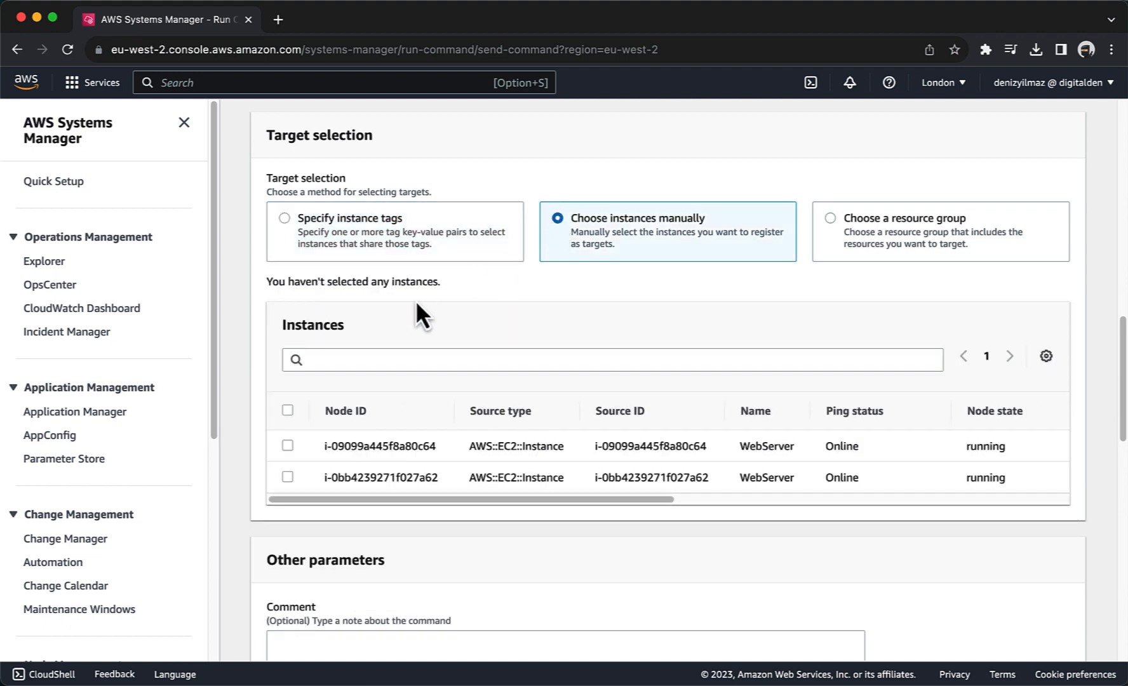
pyautogui.click(288, 411)
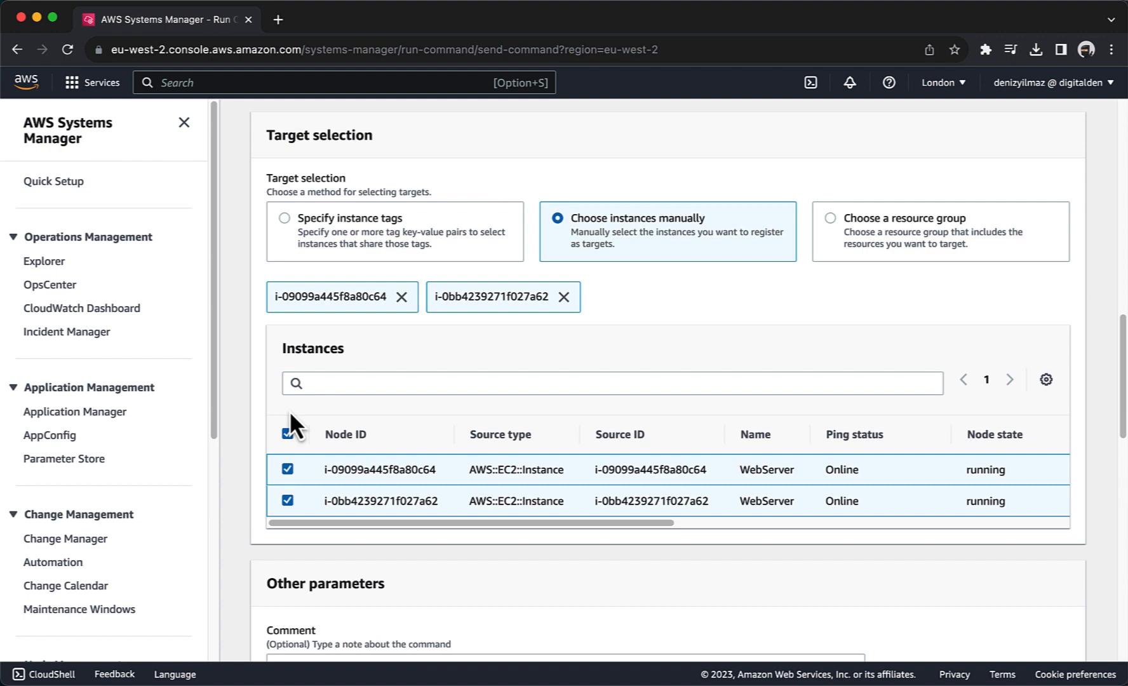
pyautogui.scroll(-5, 288, 411)
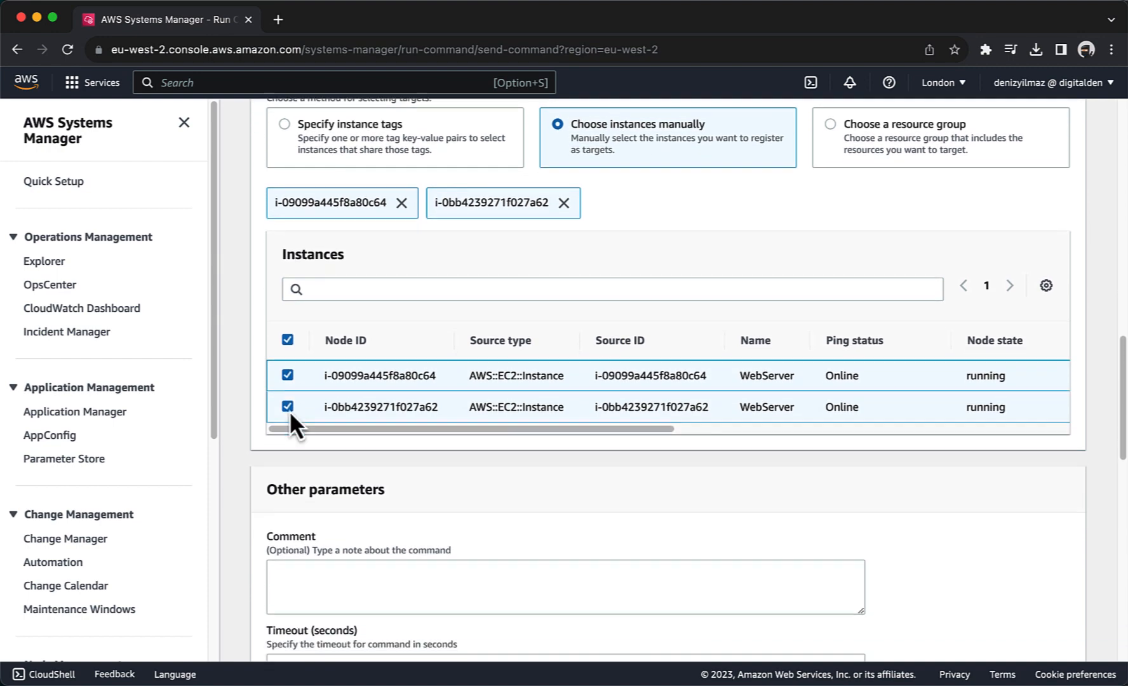
pyautogui.scroll(-8, 289, 410)
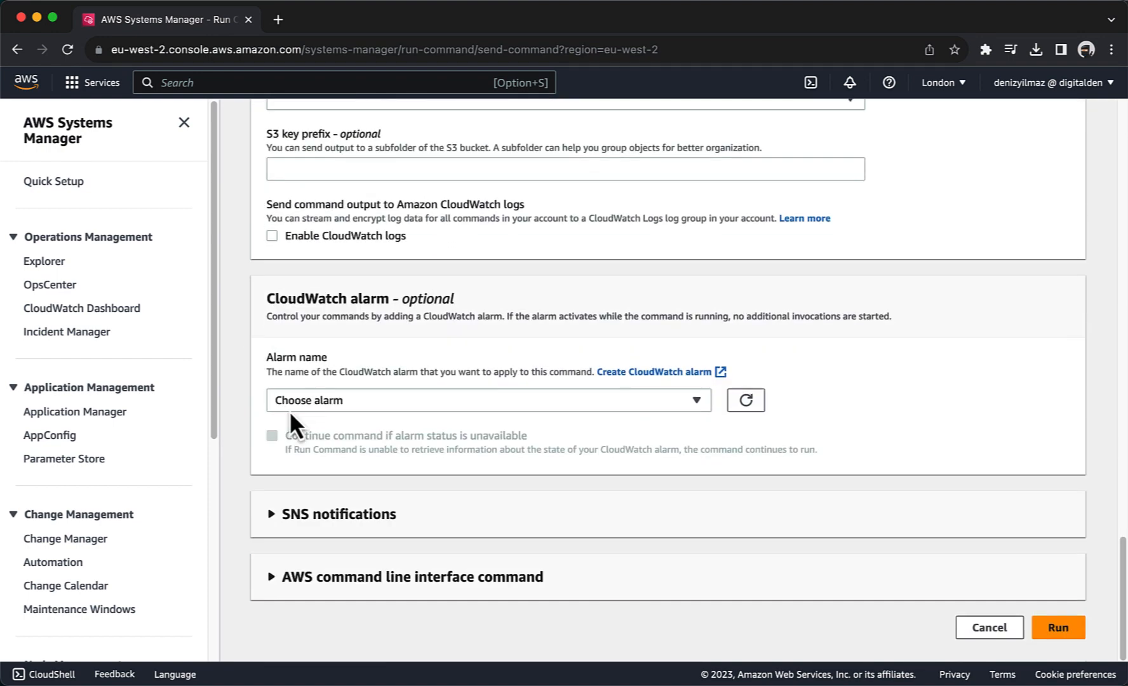
pyautogui.click(1055, 632)
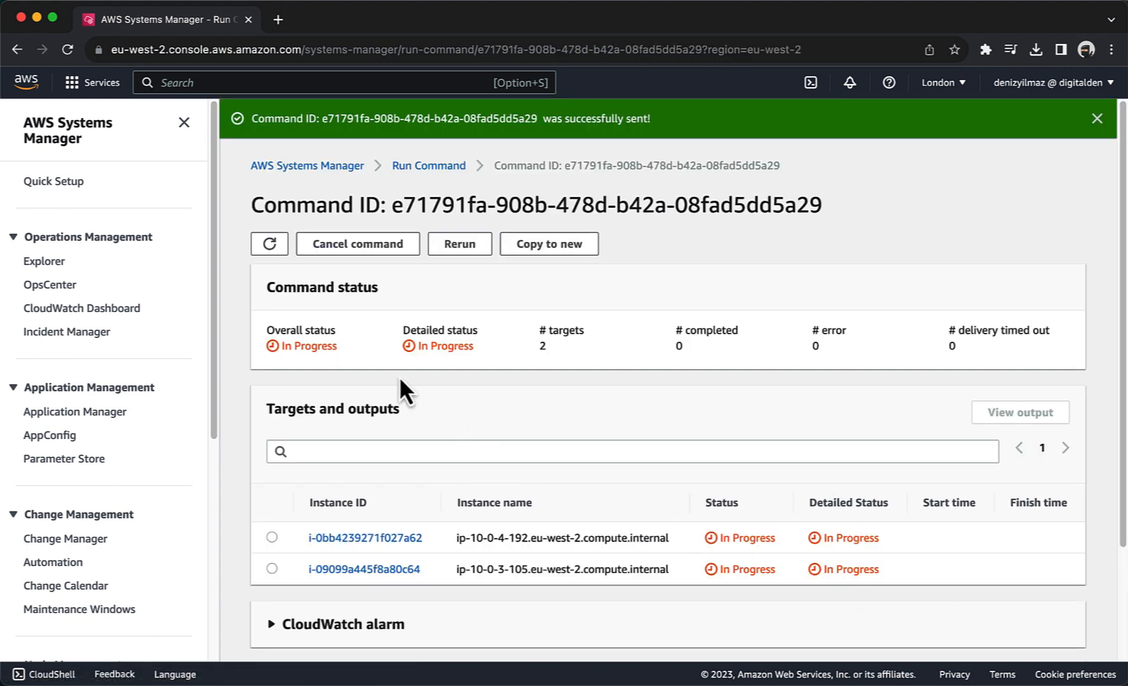
pyautogui.click(270, 245)
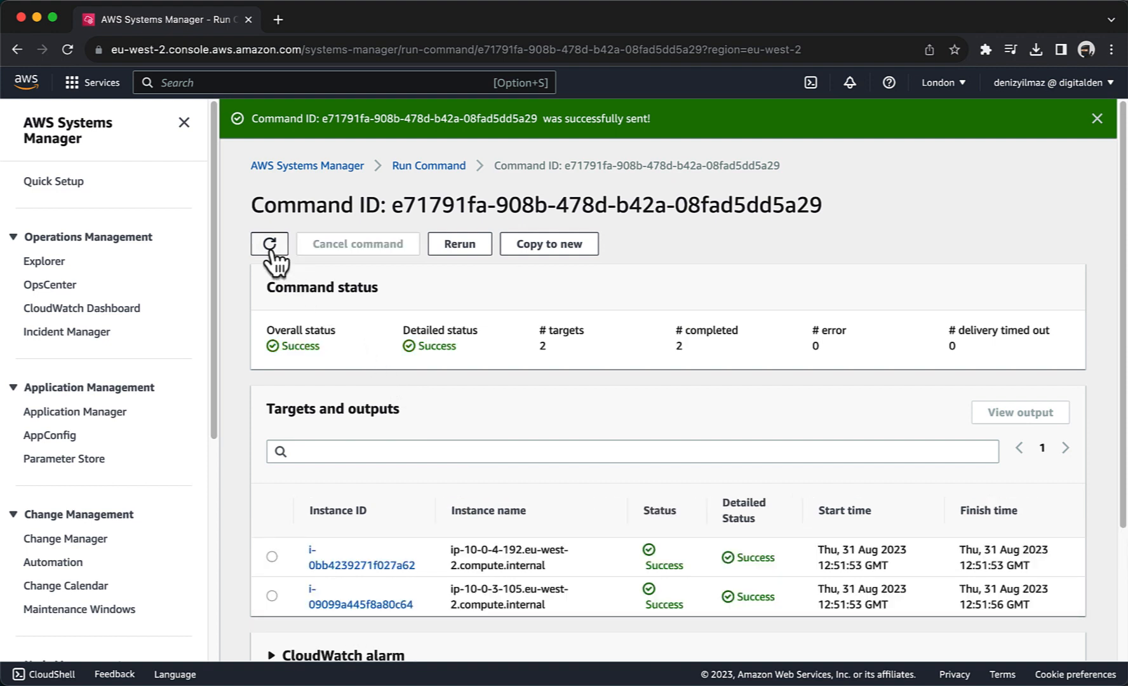
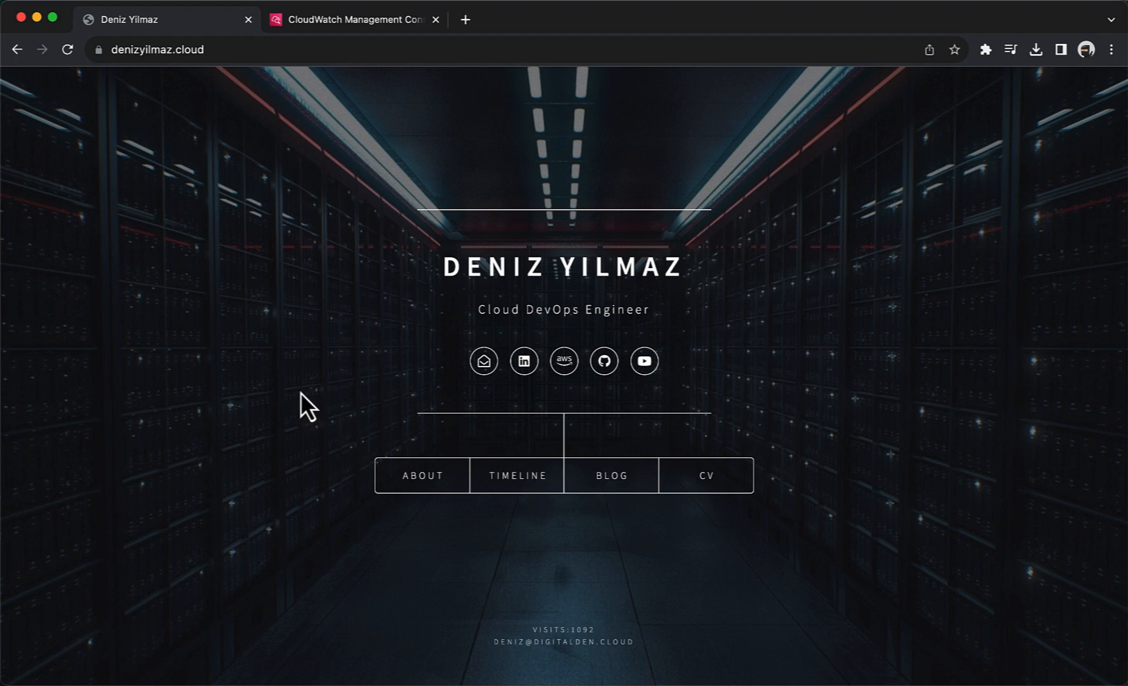
# Step: Load the website's nonexistent /start page to trigger a 404, then return to CloudWatch
pyautogui.click(259, 50)
pyautogui.click(260, 51)
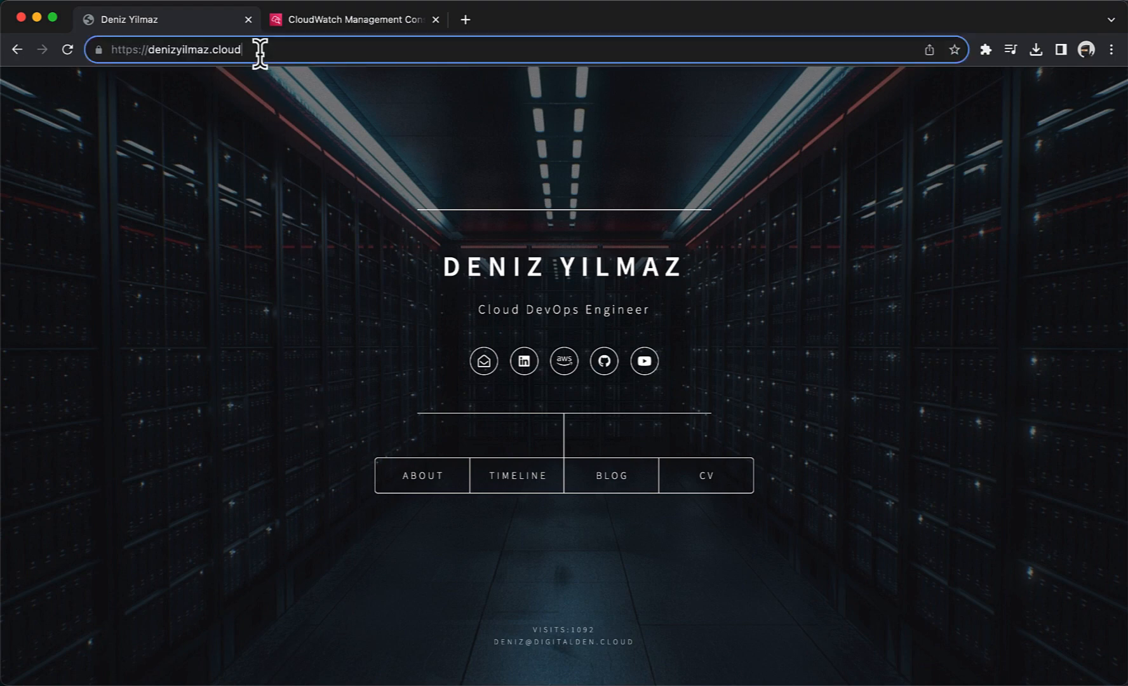
pyautogui.write('/')
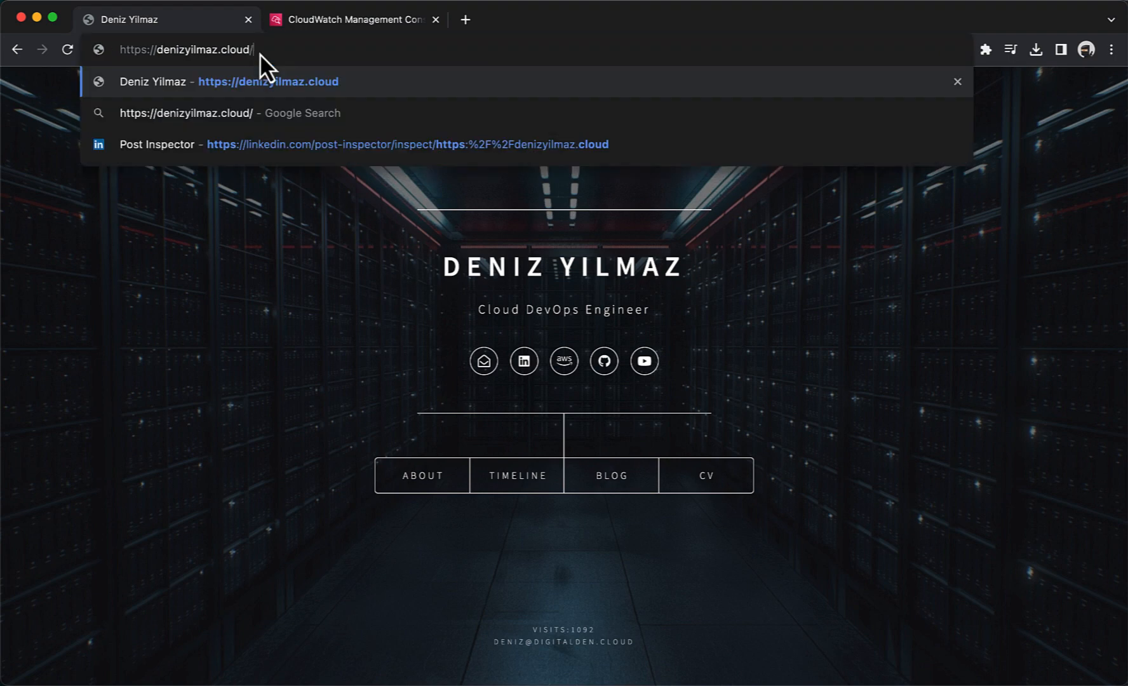
pyautogui.write('start')
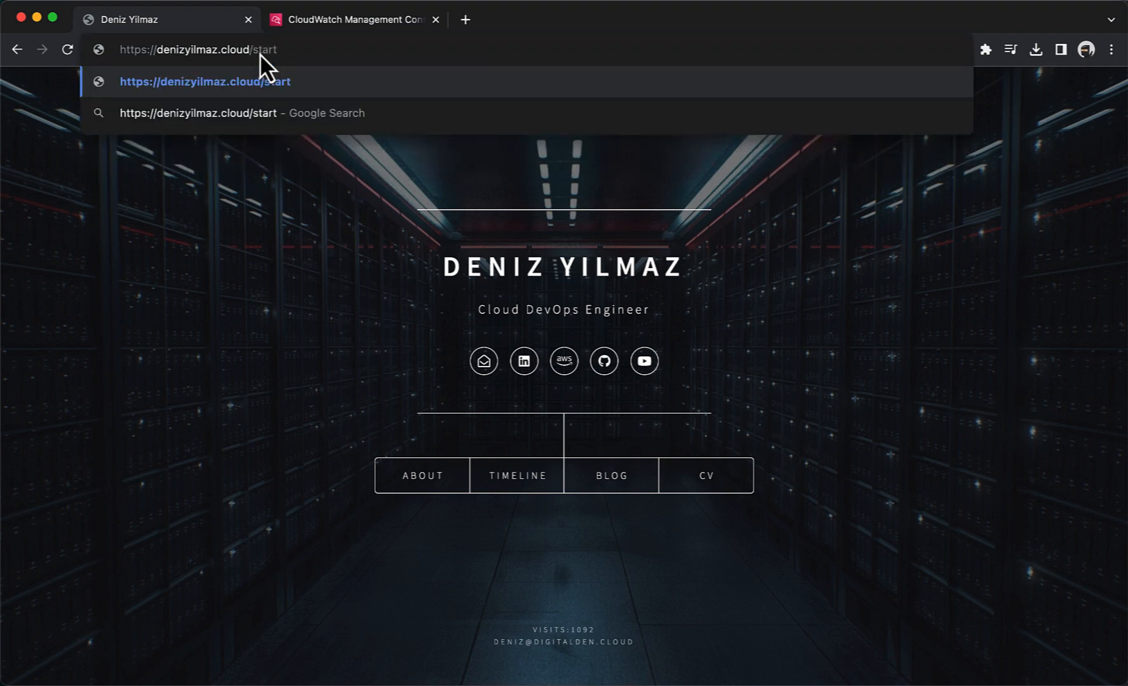
pyautogui.press('Return')
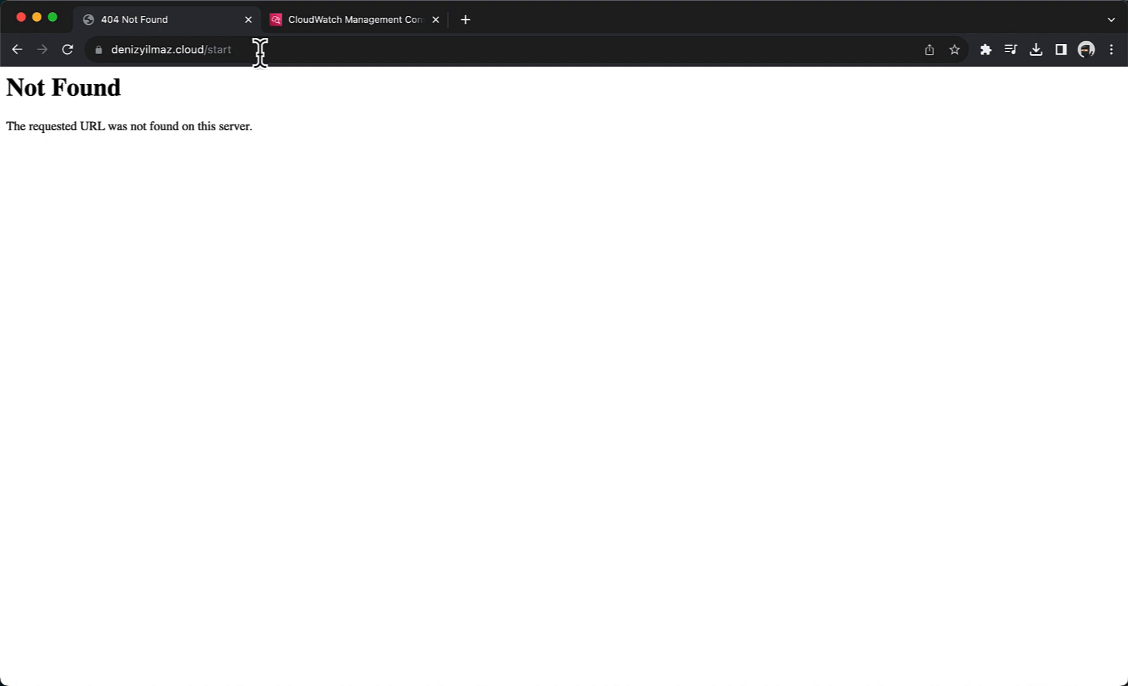
pyautogui.click(297, 23)
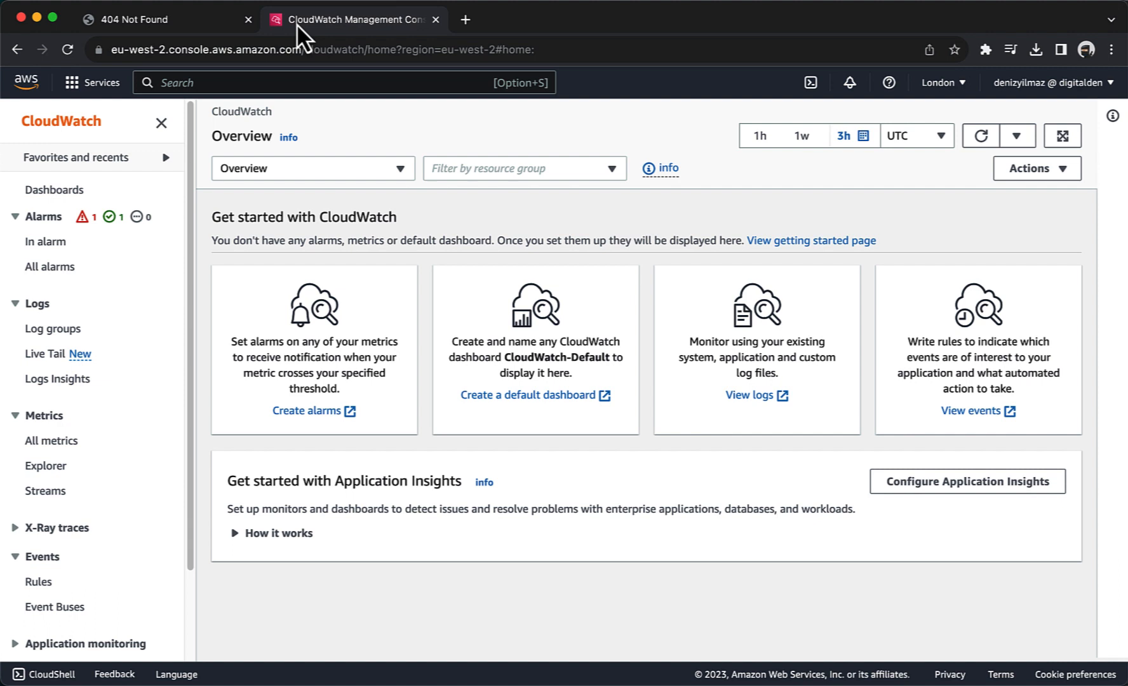
# Step: Open the HttpAccessLog log group from the Log groups list
pyautogui.click(54, 331)
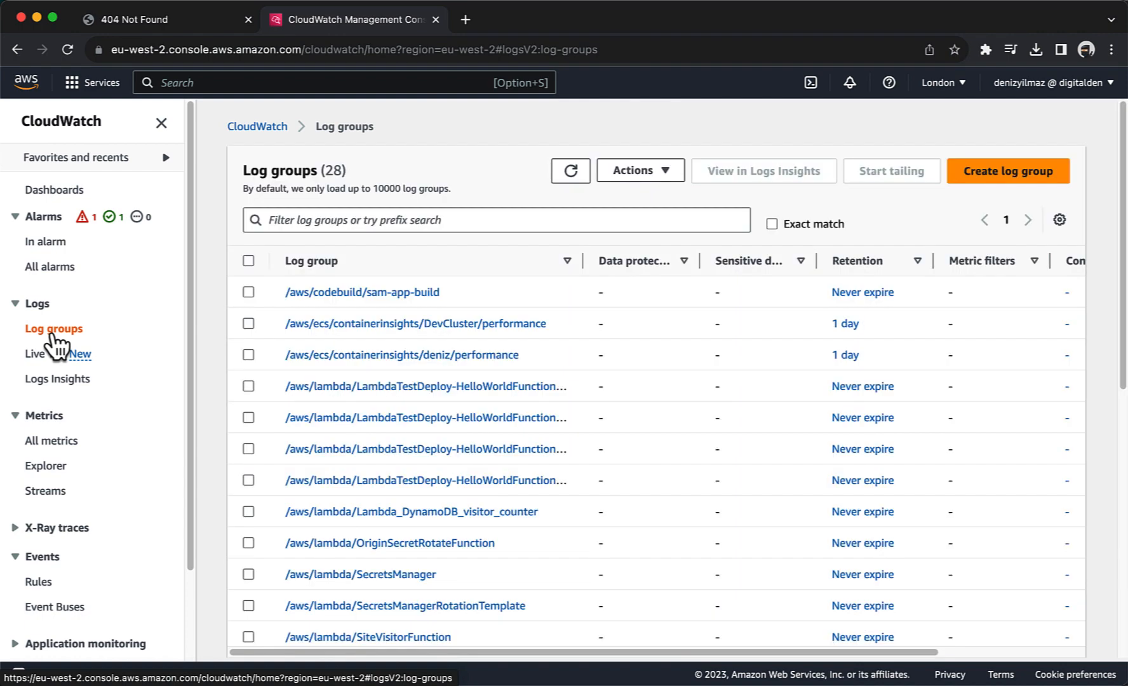
pyautogui.scroll(-10, 287, 365)
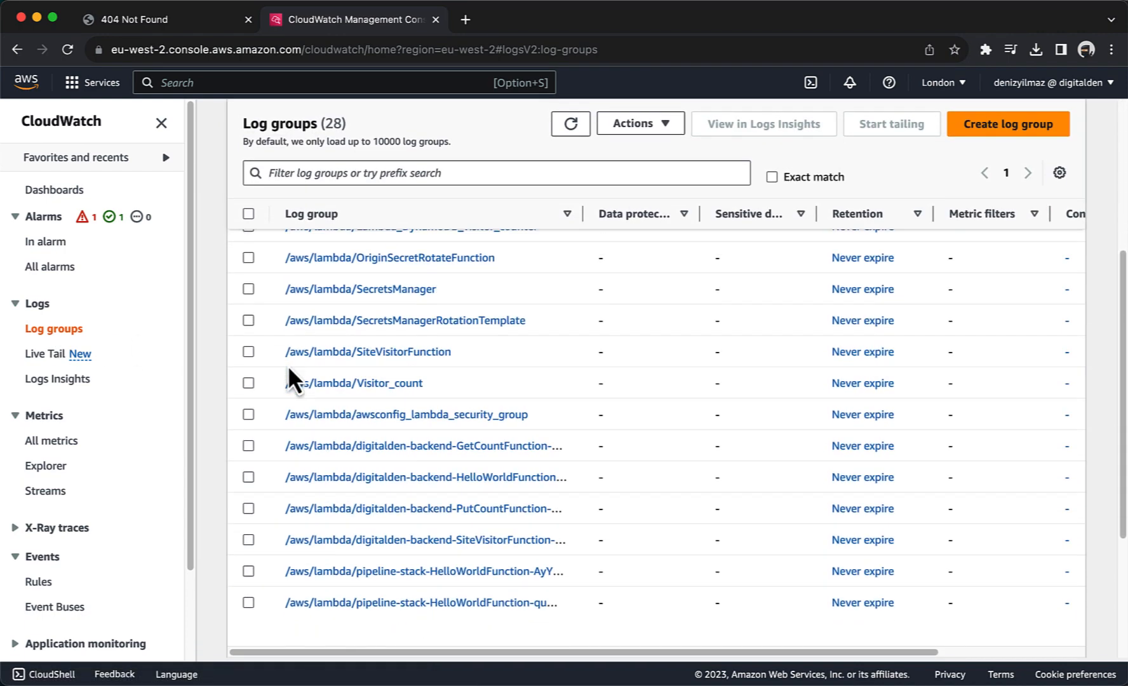
pyautogui.scroll(-3, 287, 365)
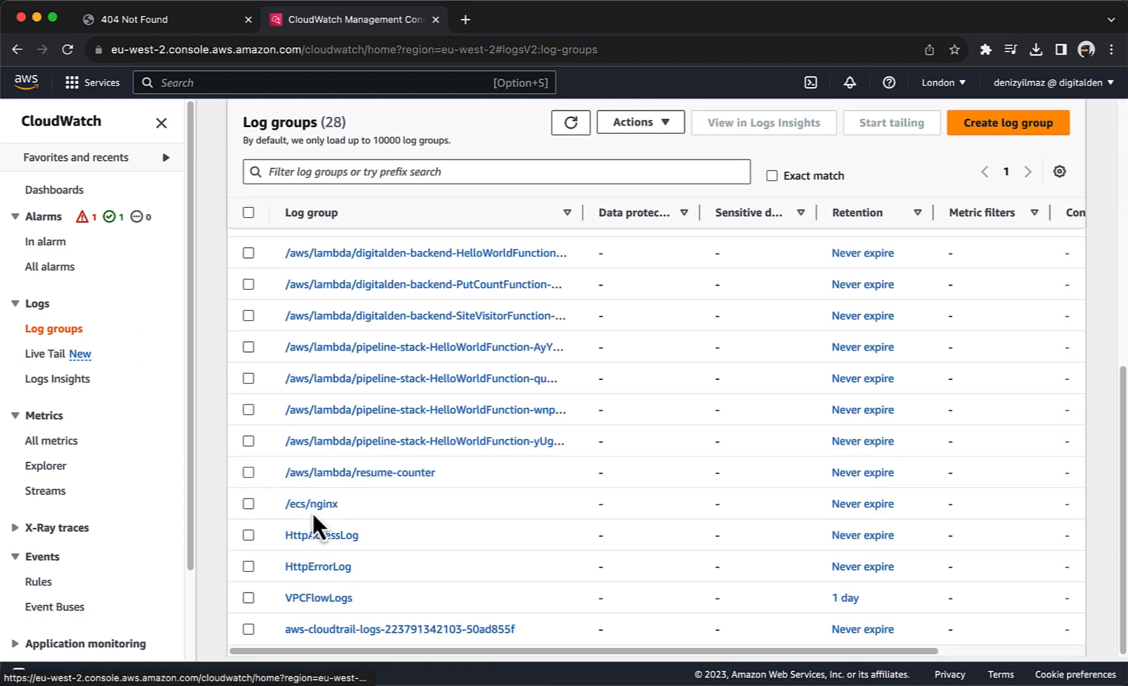
pyautogui.click(248, 537)
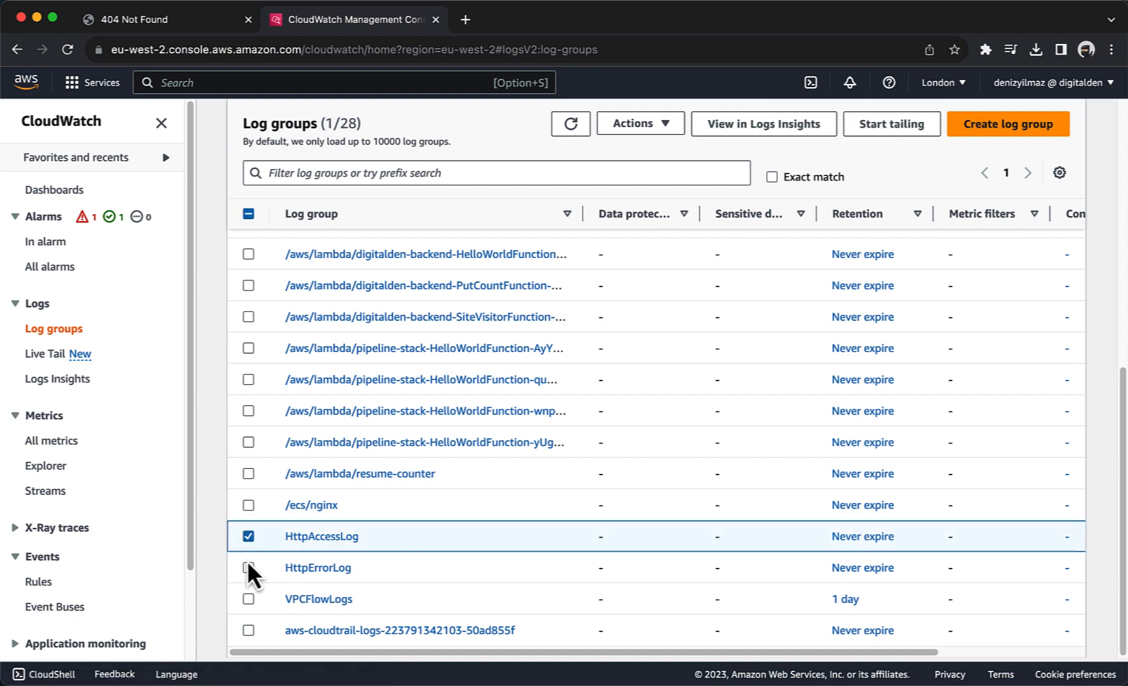
pyautogui.click(247, 567)
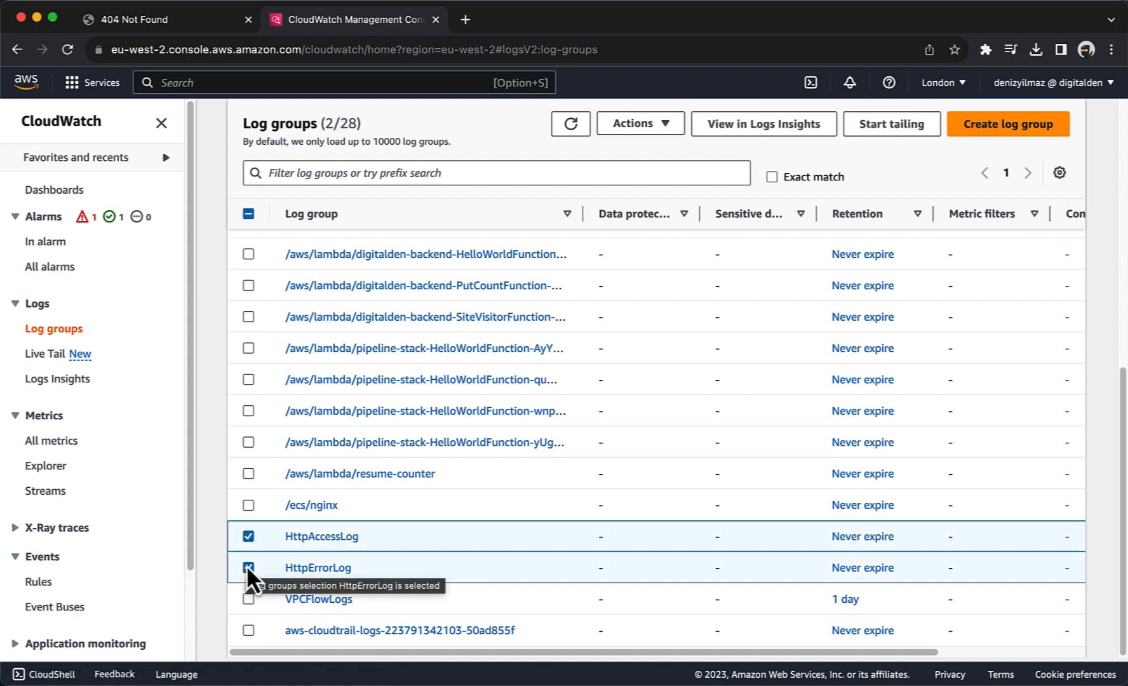
pyautogui.click(247, 566)
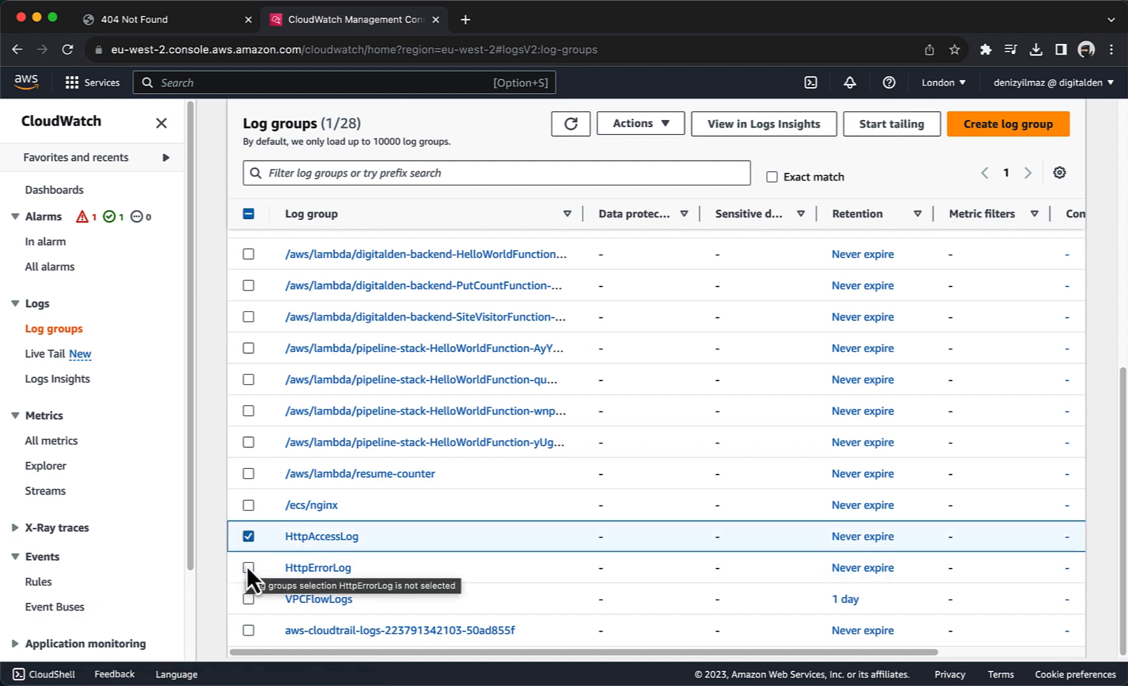
pyautogui.click(308, 540)
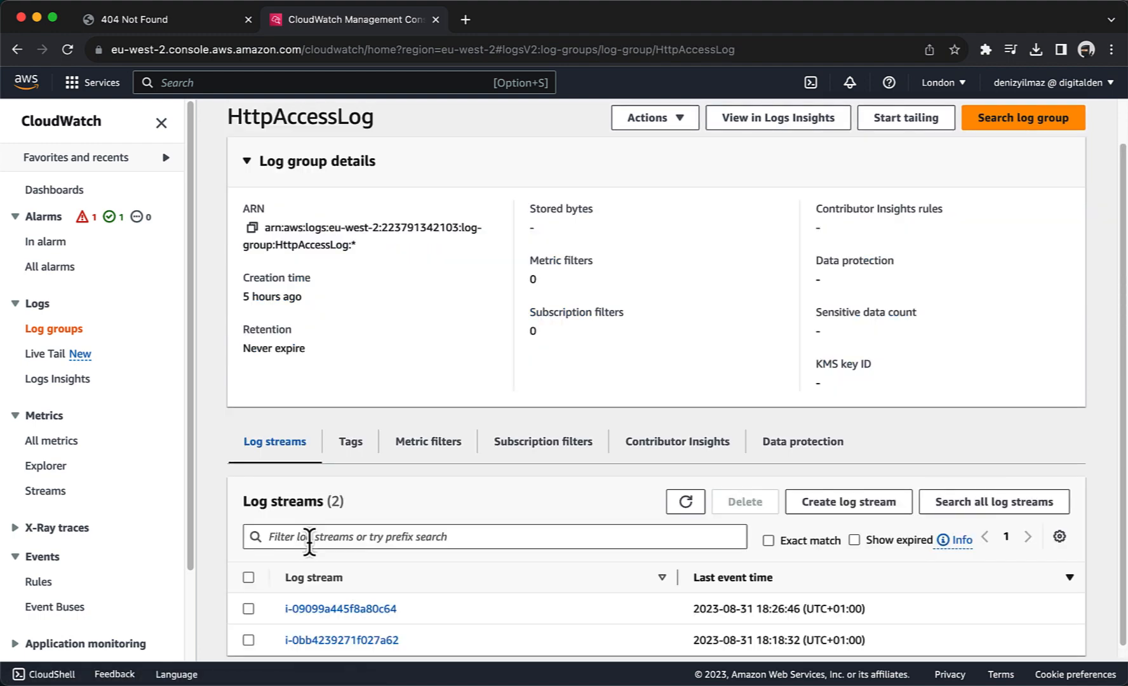
# Step: View the events of log stream i-0bb4239271f027a62 and focus the Filter events box
pyautogui.scroll(-1, 310, 541)
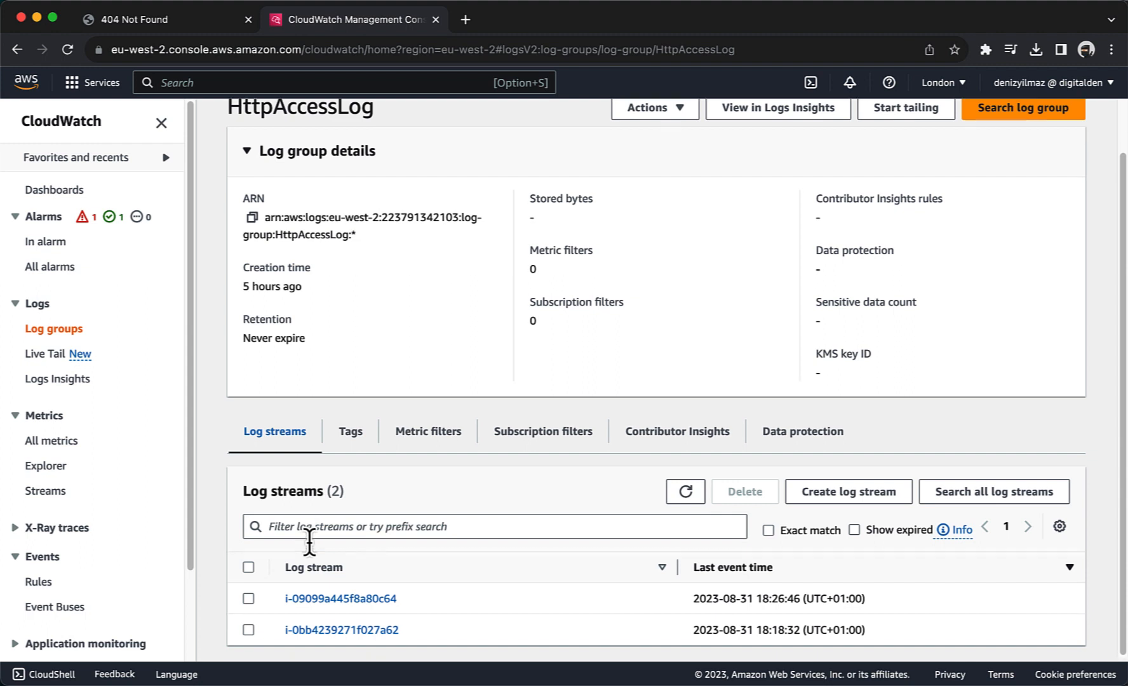
pyautogui.click(311, 627)
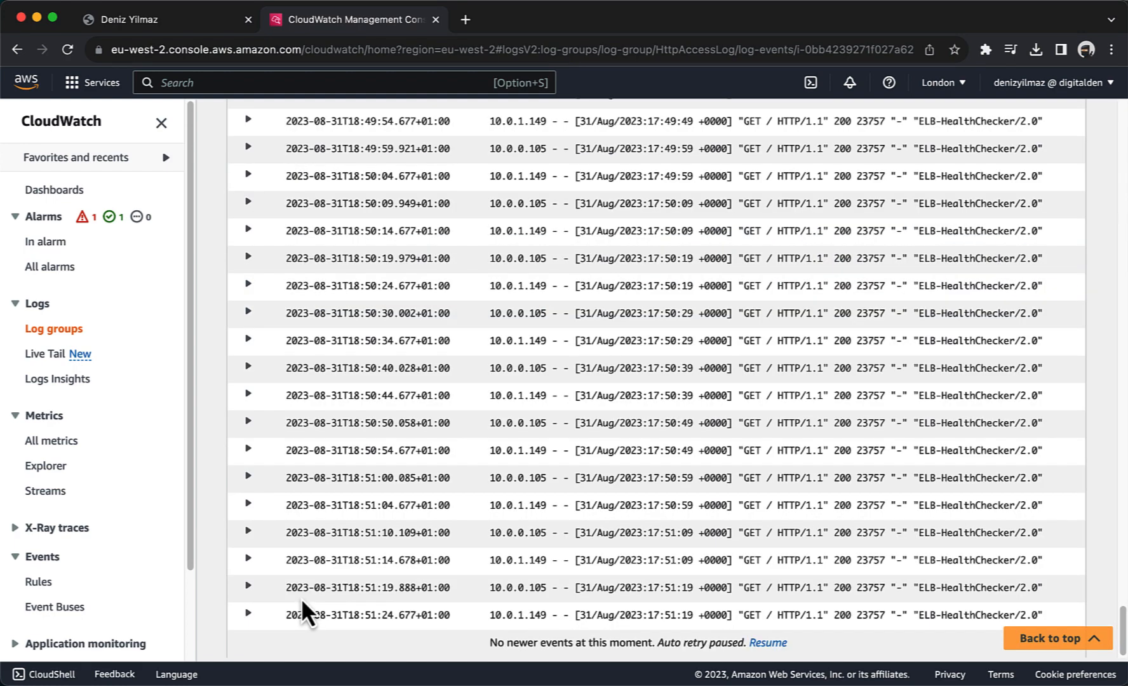
pyautogui.scroll(6, 286, 432)
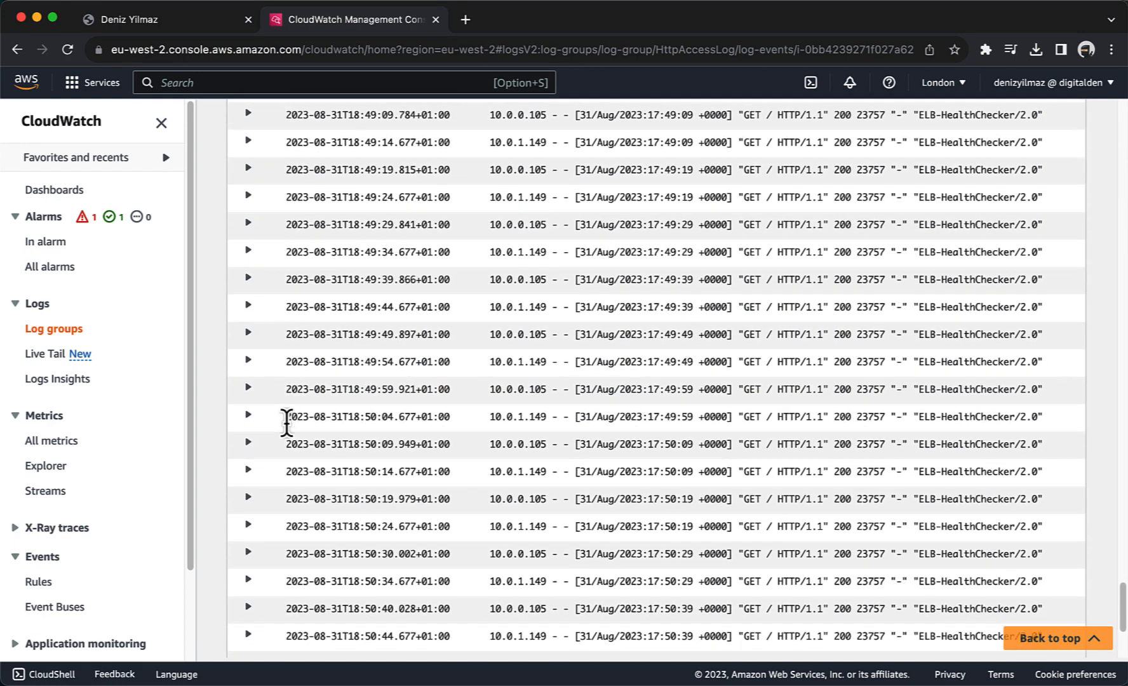
pyautogui.scroll(20, 287, 429)
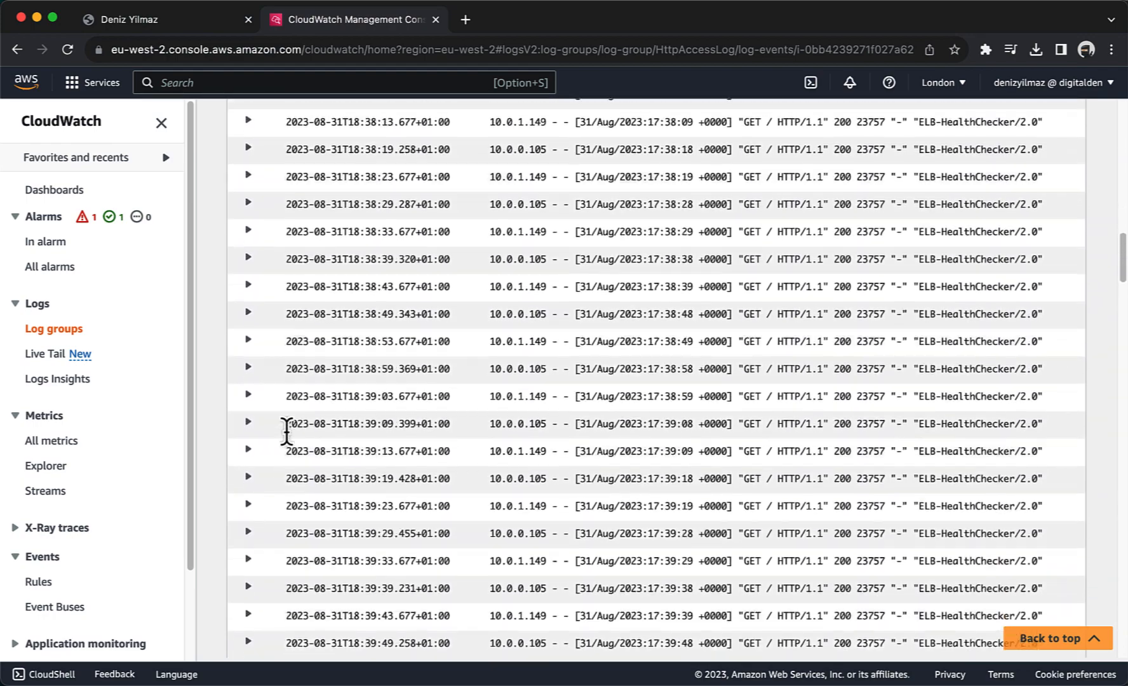
pyautogui.scroll(15, 286, 431)
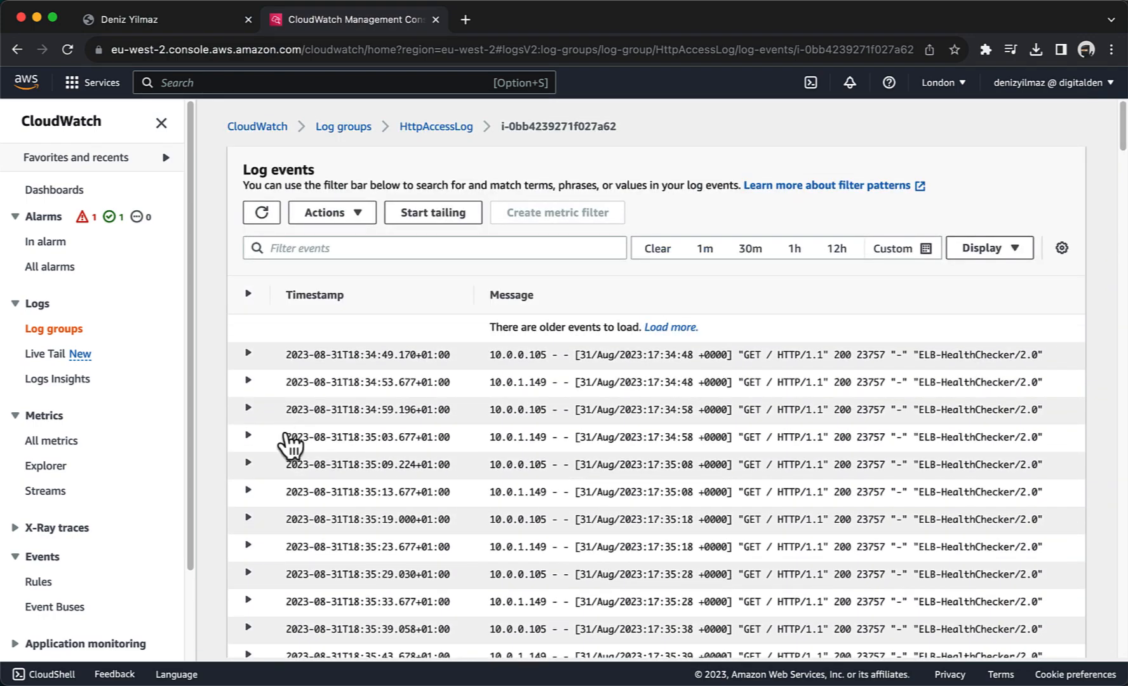
pyautogui.click(294, 248)
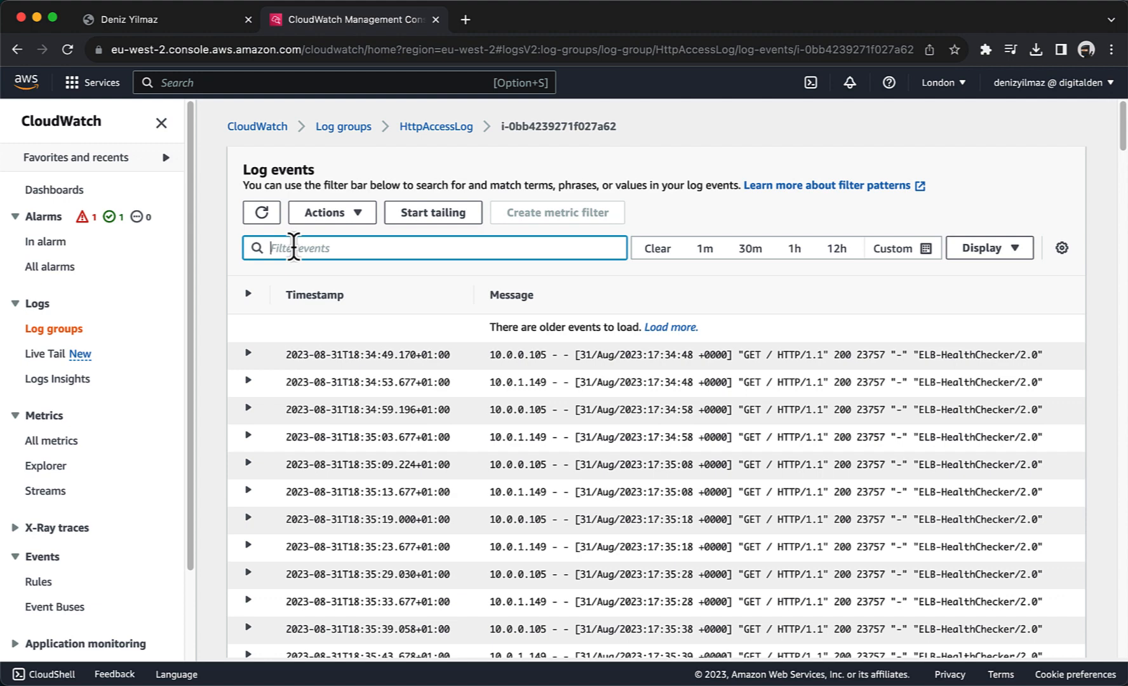
# Step: Filter the HttpAccessLog events by 404 and inspect the /shop request entry
pyautogui.write('404')
pyautogui.press('Return')
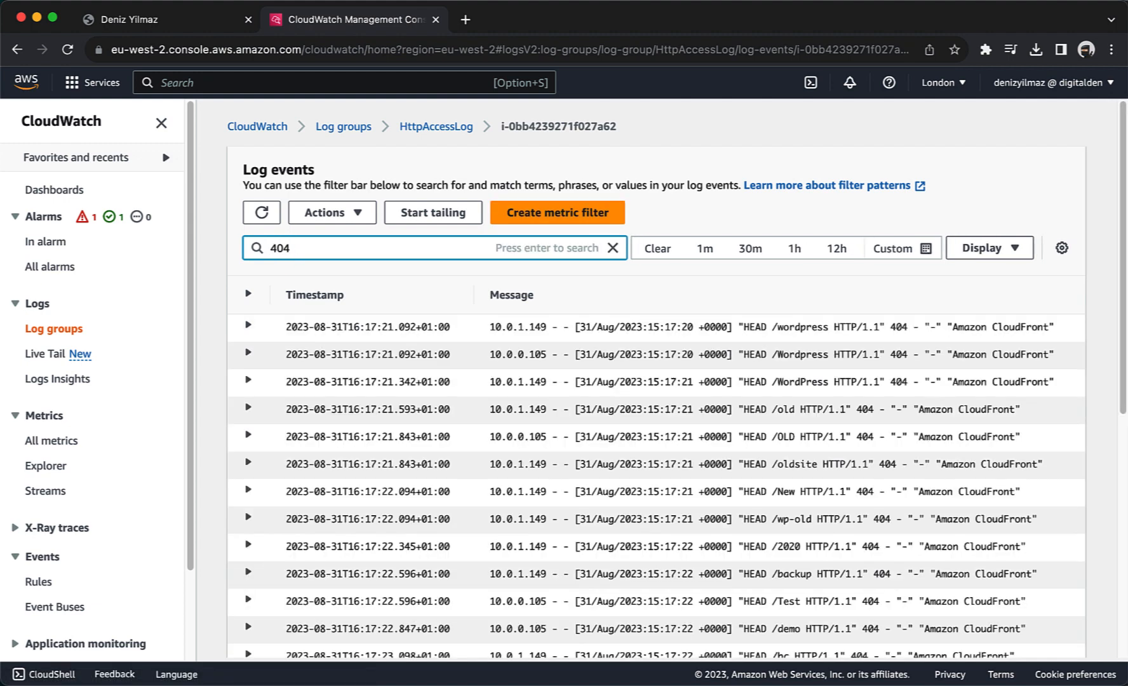
pyautogui.scroll(-5, 333, 429)
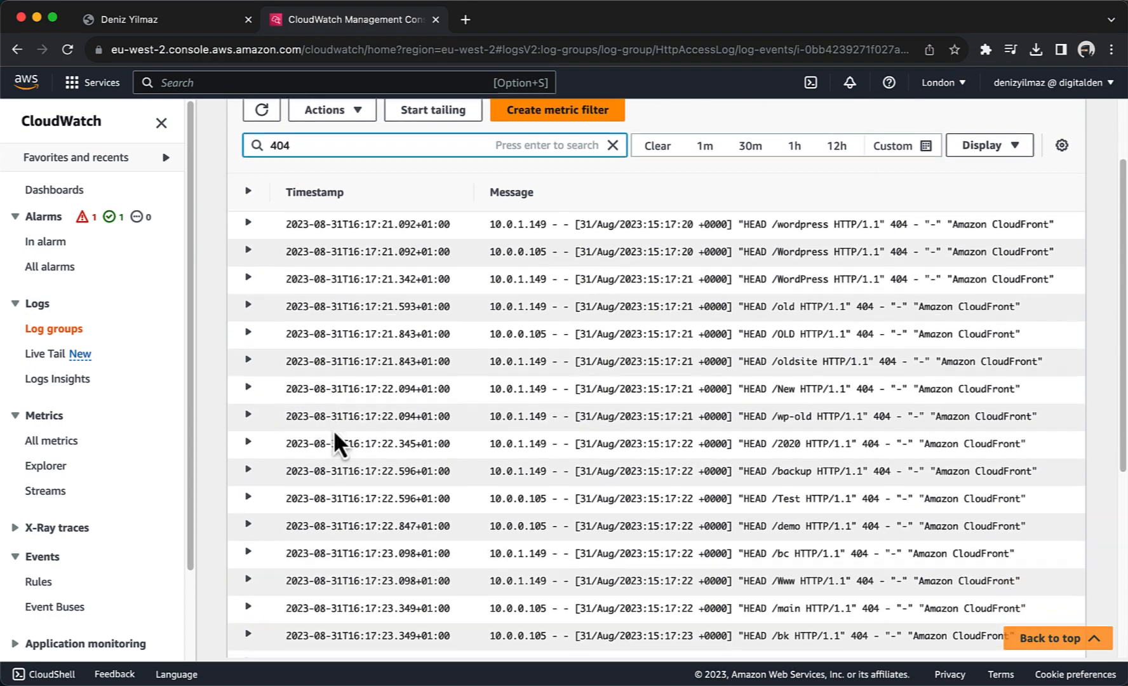
pyautogui.scroll(-8, 333, 429)
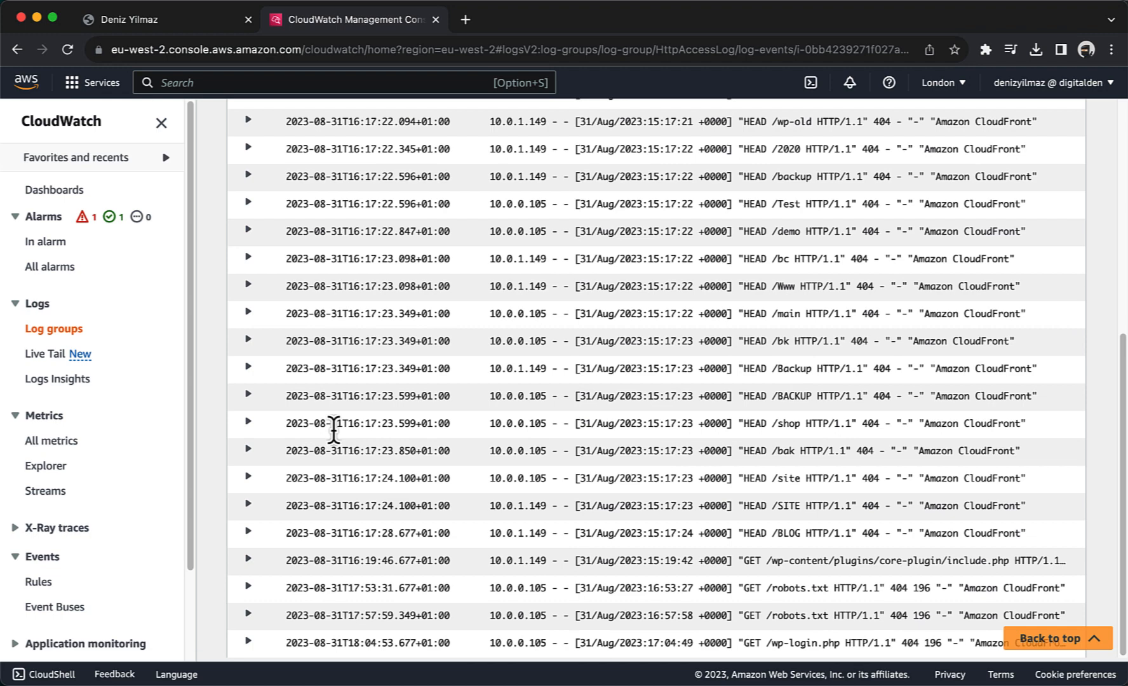
pyautogui.click(250, 431)
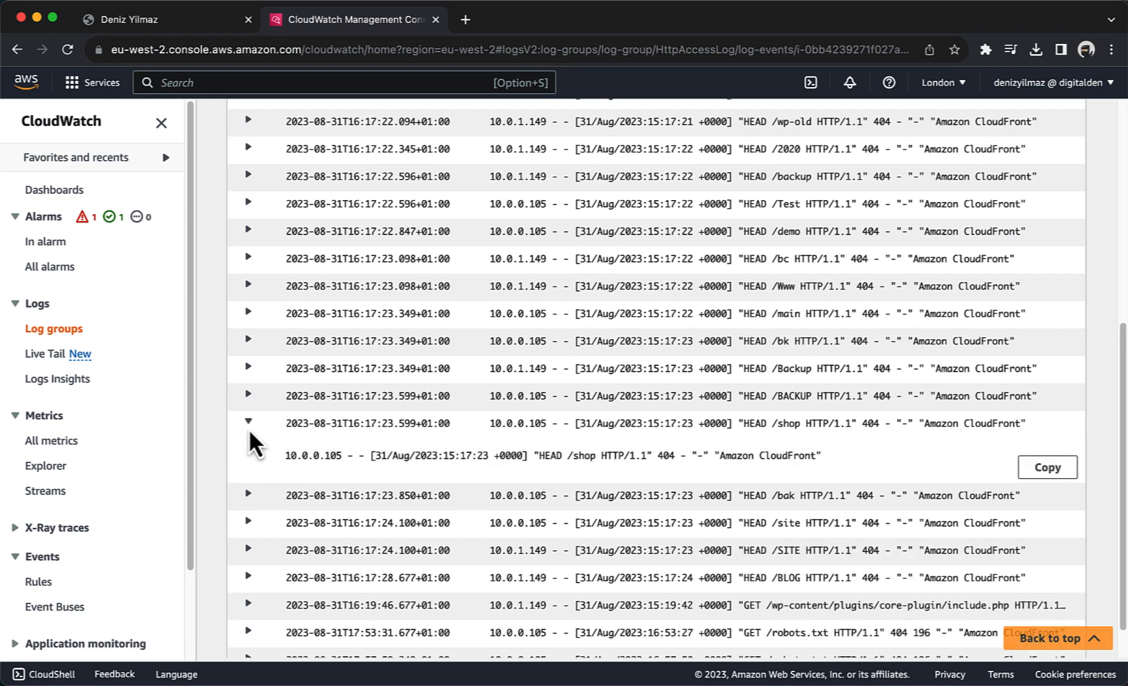
pyautogui.click(248, 428)
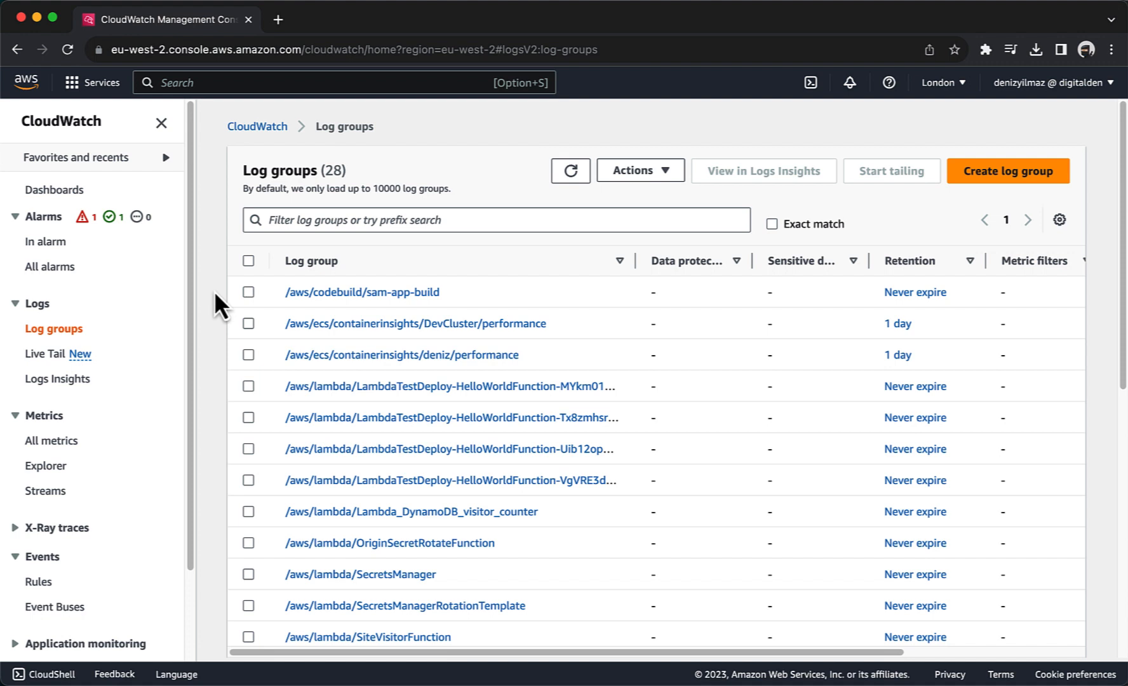
# Step: Create a metric filter on HttpAccessLog with the pasted status_code=404 pattern
pyautogui.scroll(-5, 214, 291)
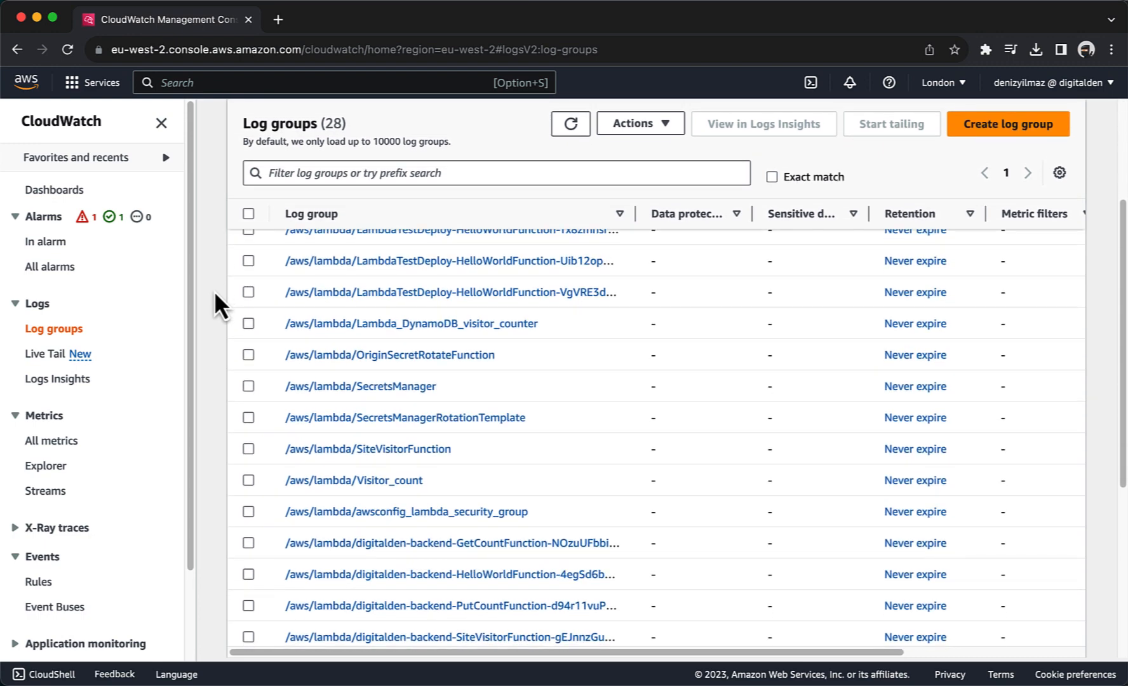
pyautogui.scroll(-3, 214, 290)
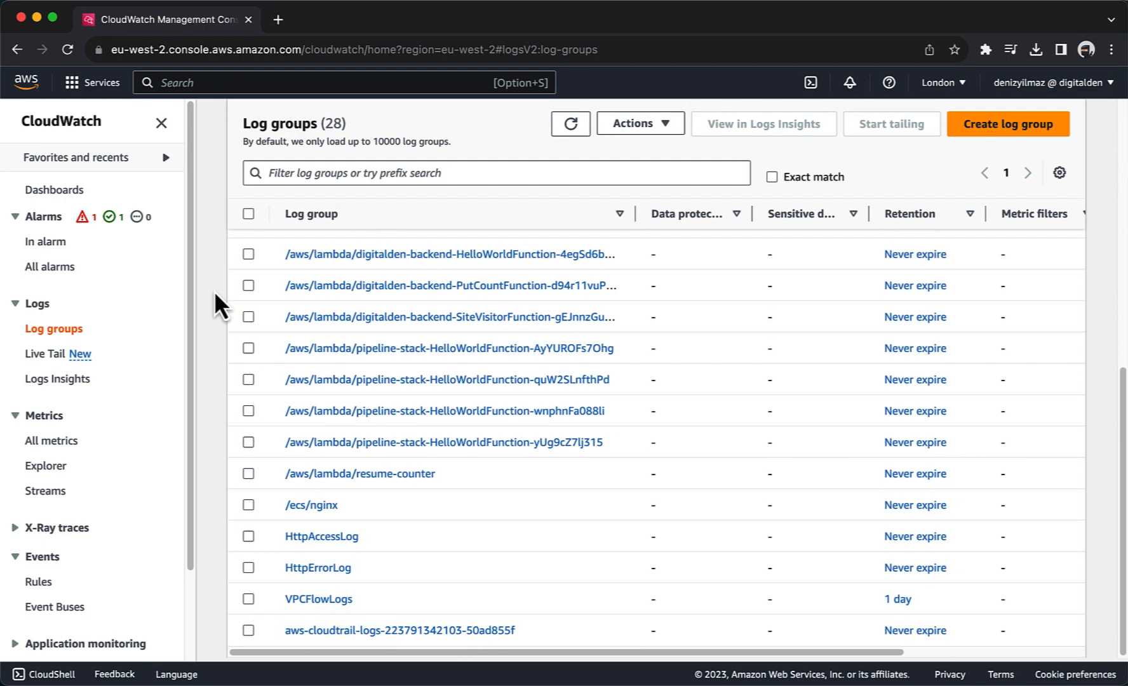
pyautogui.click(249, 537)
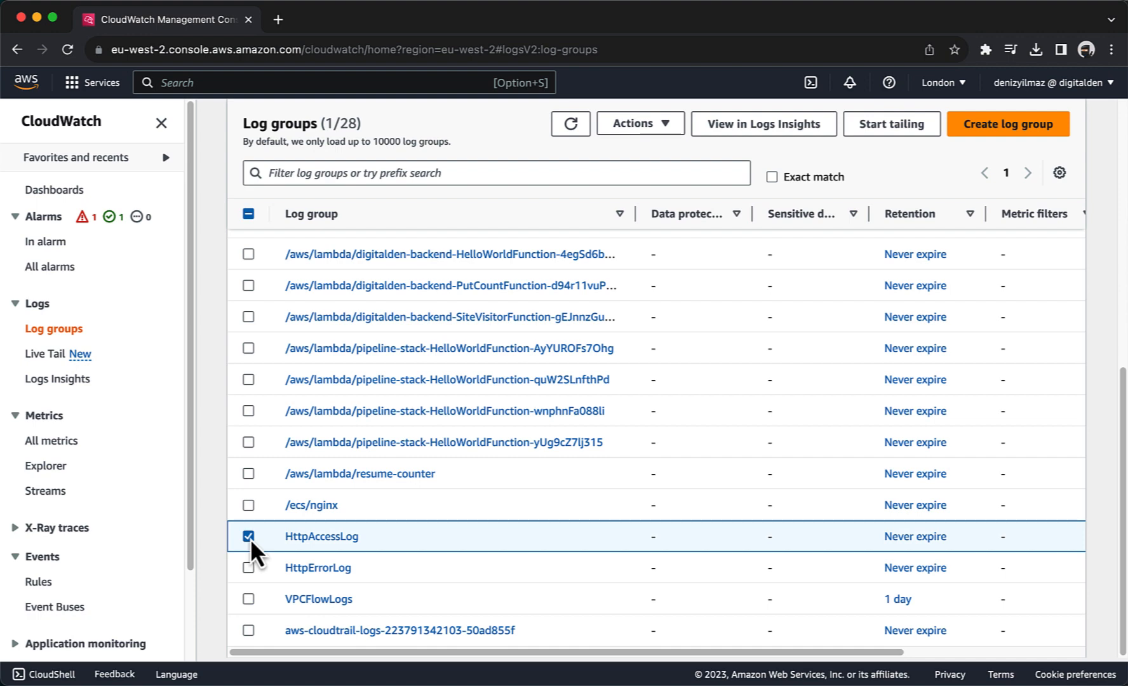
pyautogui.click(641, 127)
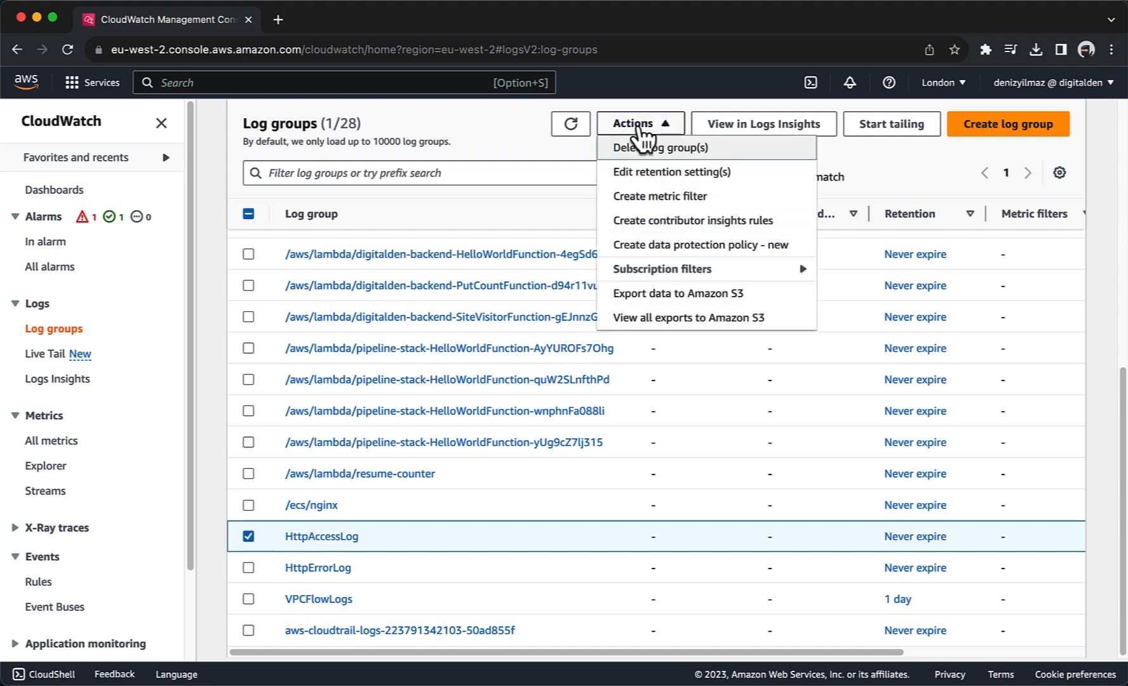
pyautogui.click(646, 197)
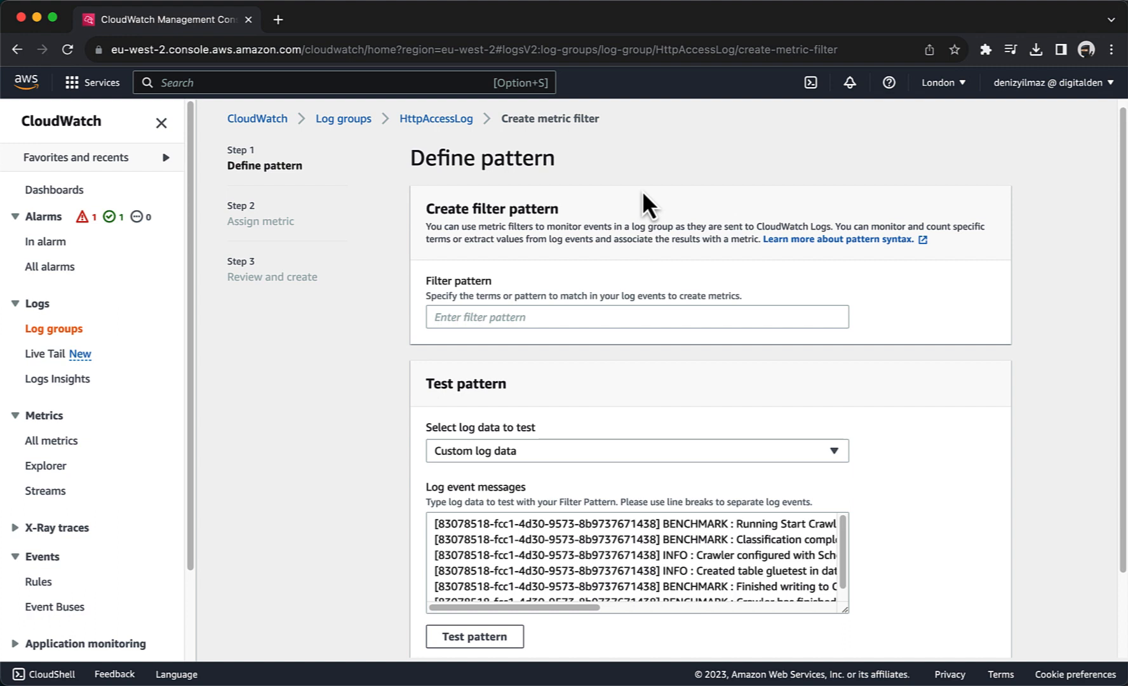
pyautogui.click(444, 317)
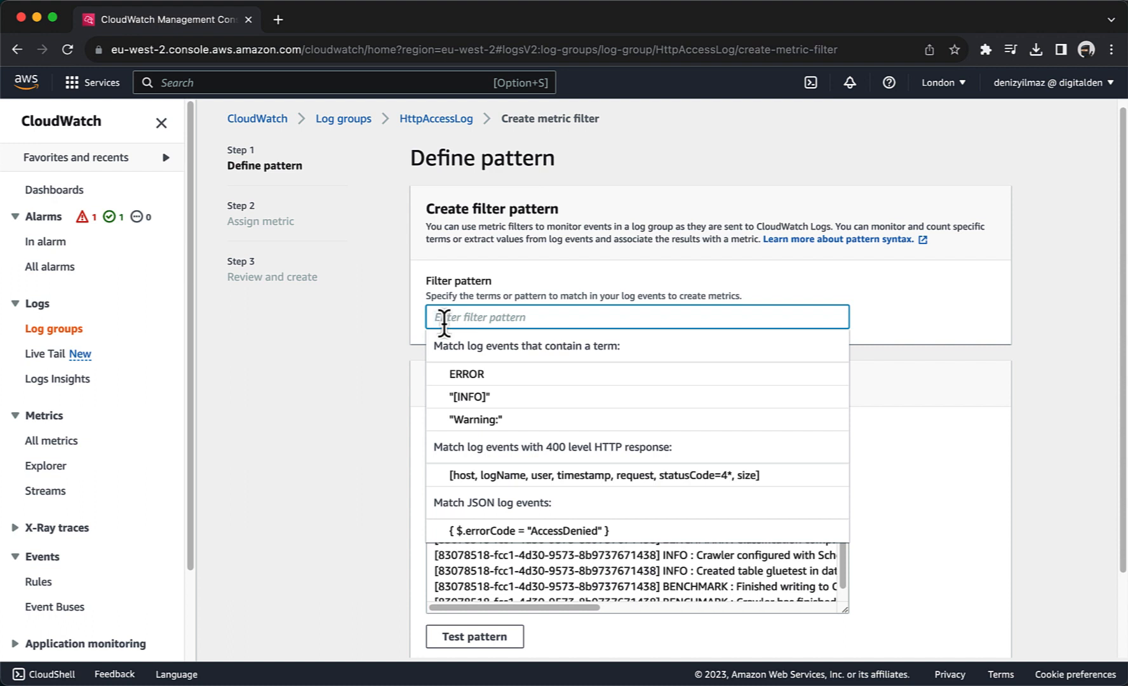
pyautogui.press('super+v')
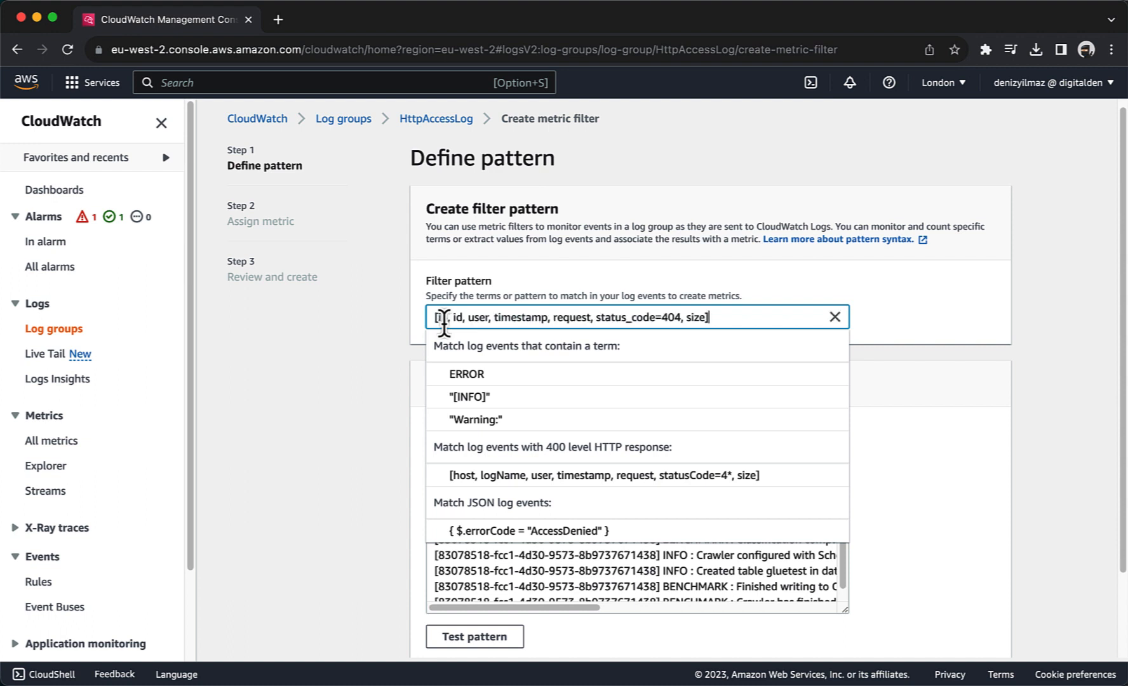
pyautogui.click(341, 404)
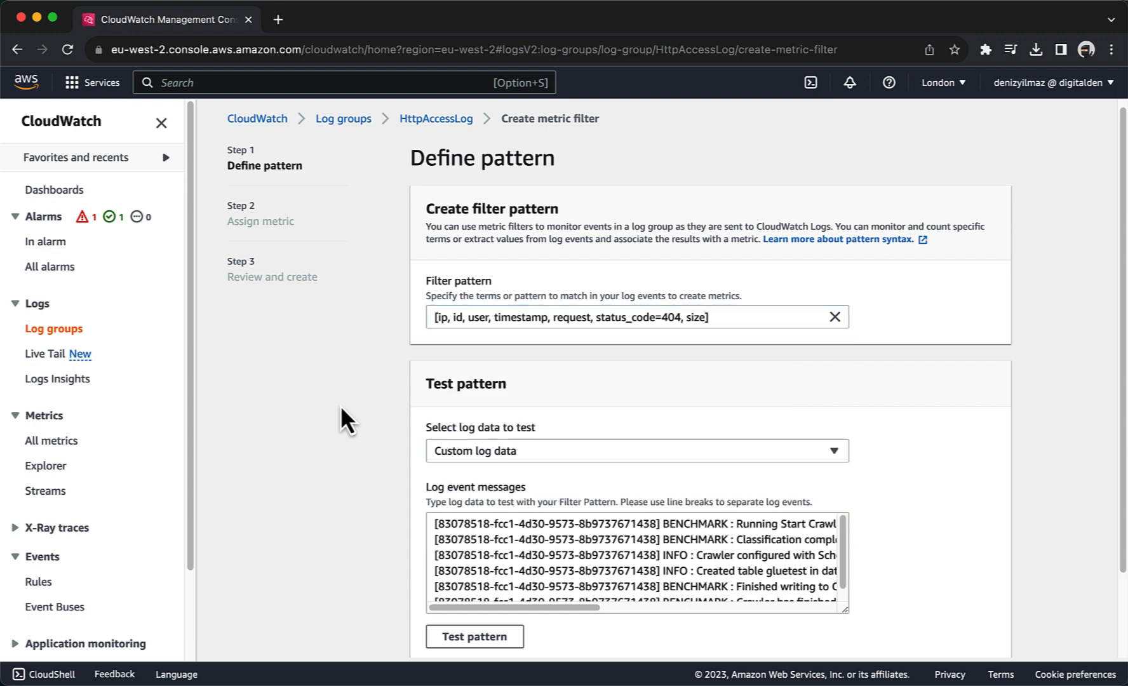
# Step: Test the pattern against the second instance's log stream, finding 1 match in 50 events
pyautogui.scroll(-3, 341, 408)
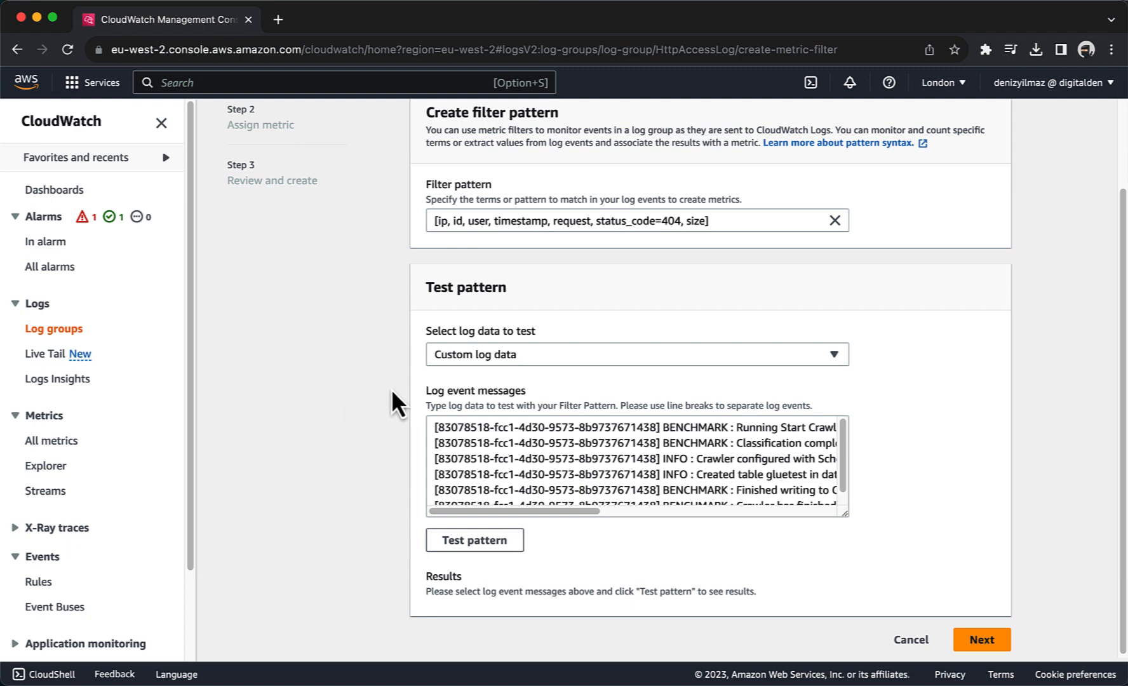
pyautogui.click(446, 362)
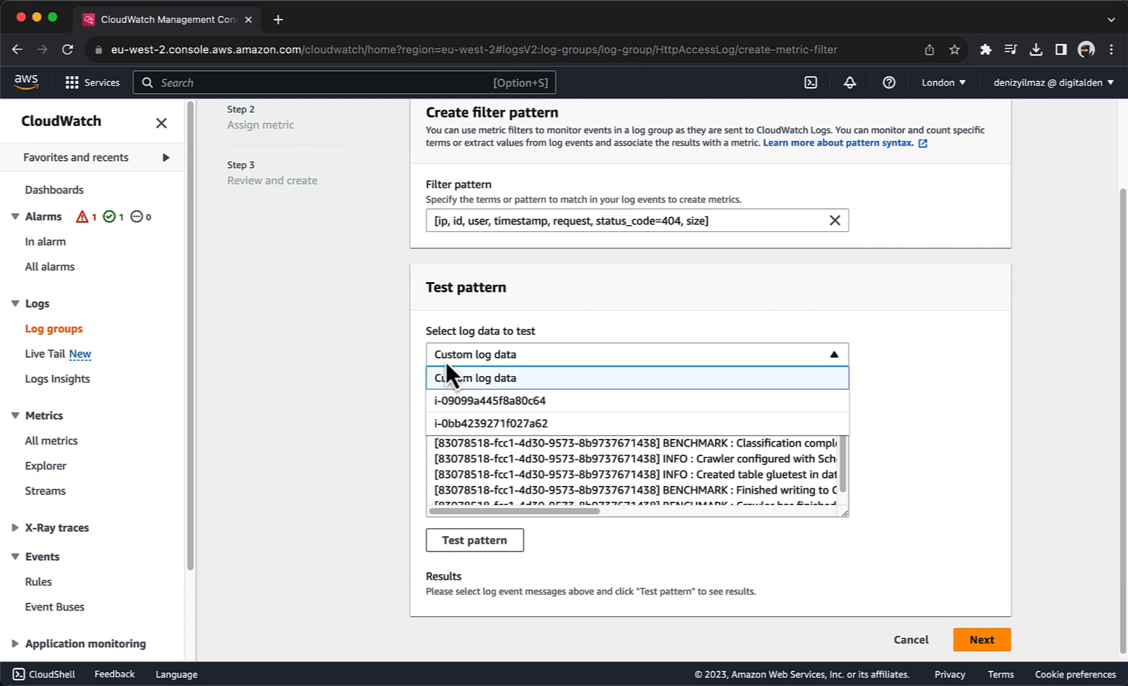
pyautogui.click(452, 424)
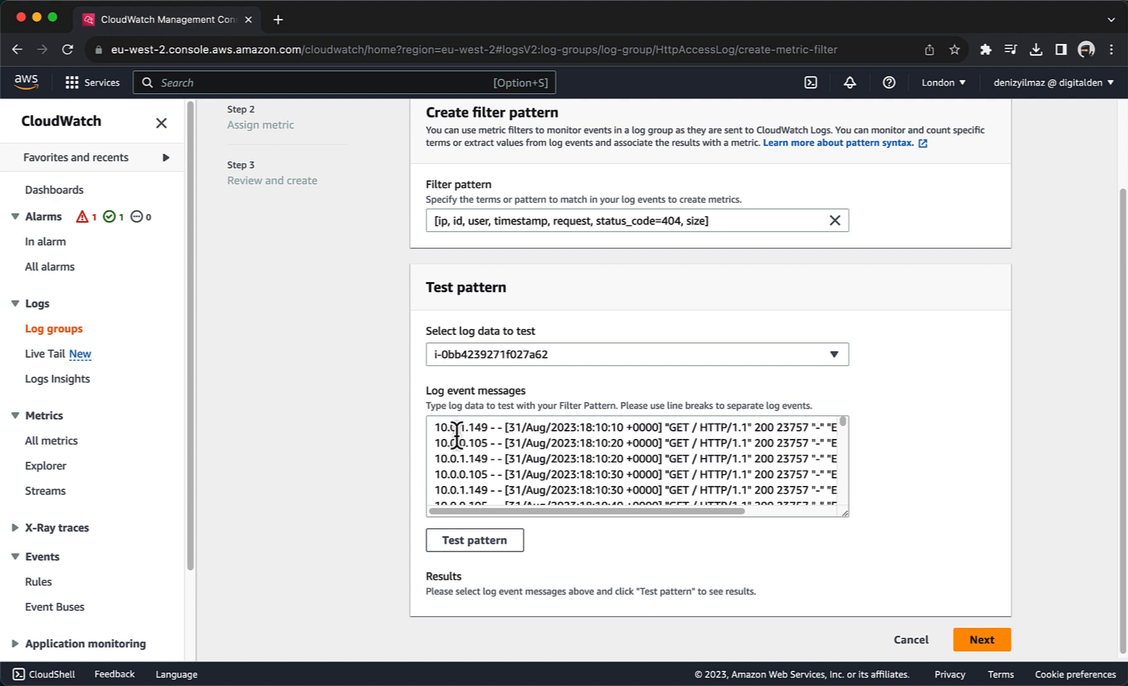
pyautogui.click(468, 542)
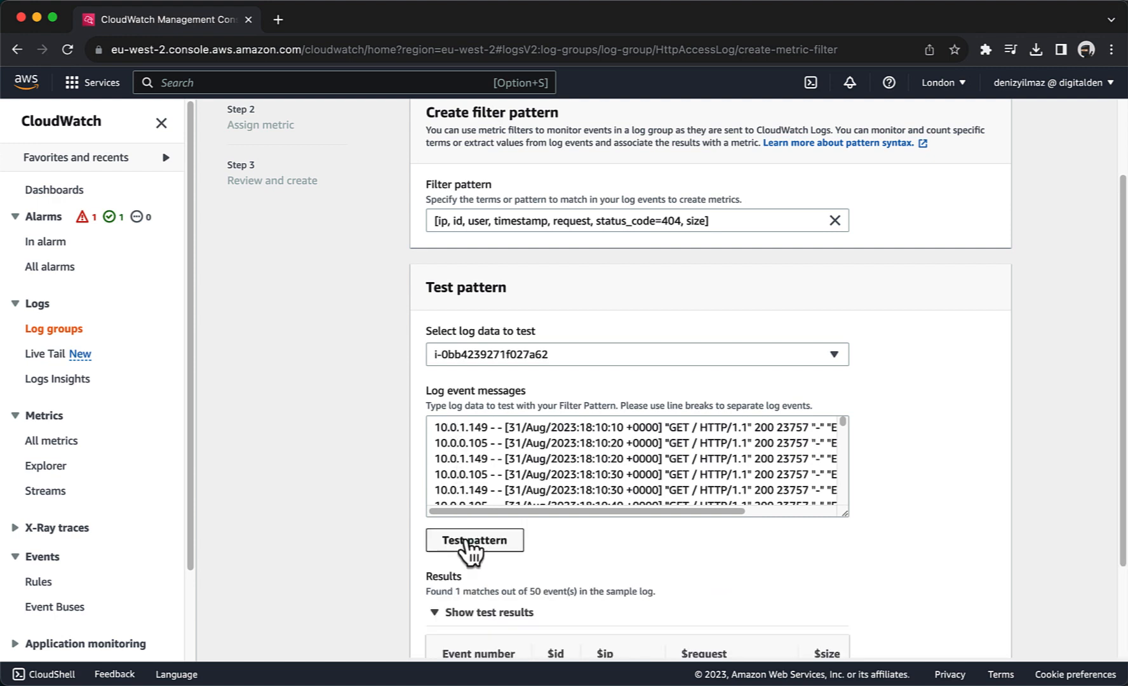
pyautogui.scroll(-3, 467, 546)
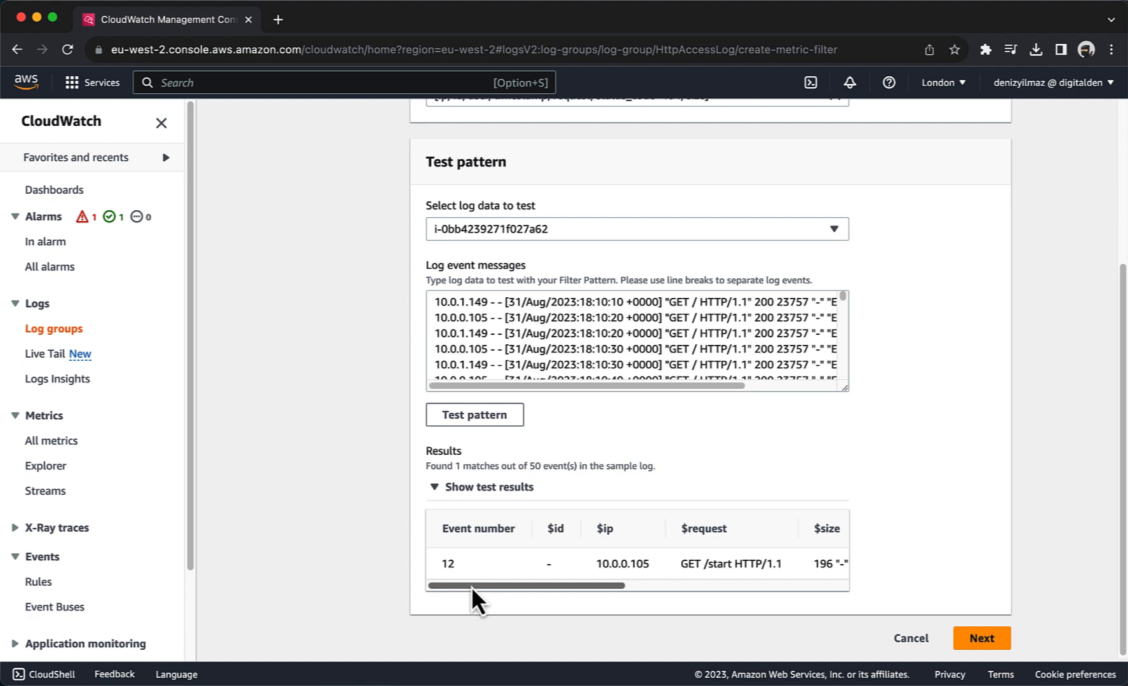
pyautogui.moveTo(471, 586); pyautogui.dragTo(705, 583)
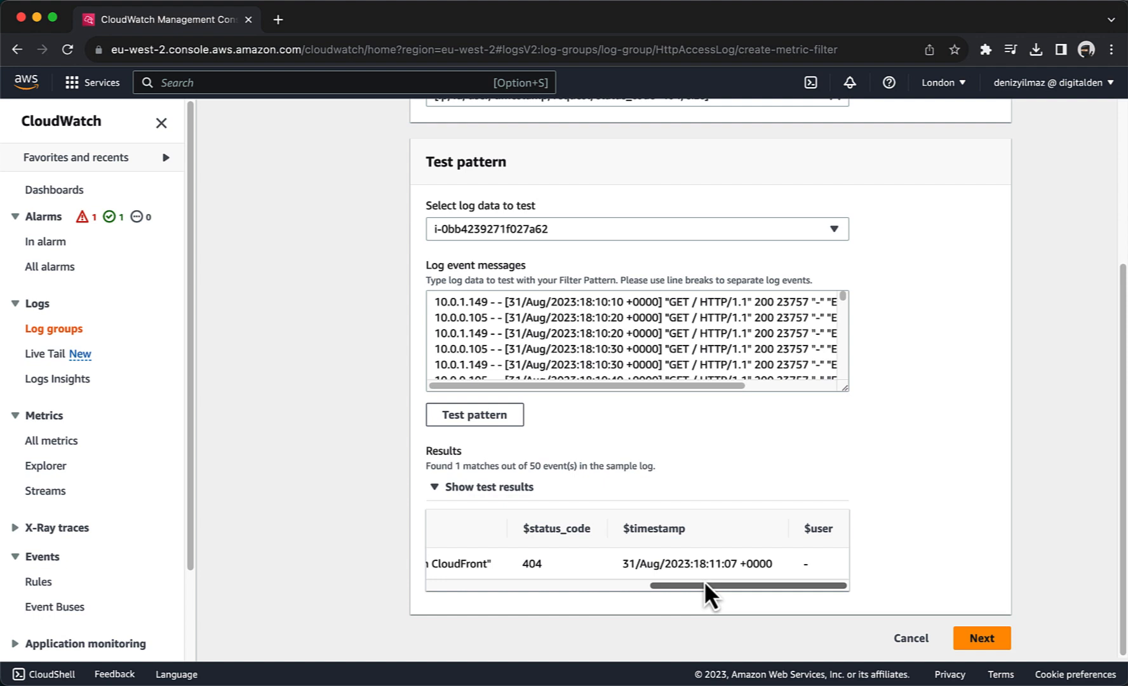
pyautogui.click(978, 641)
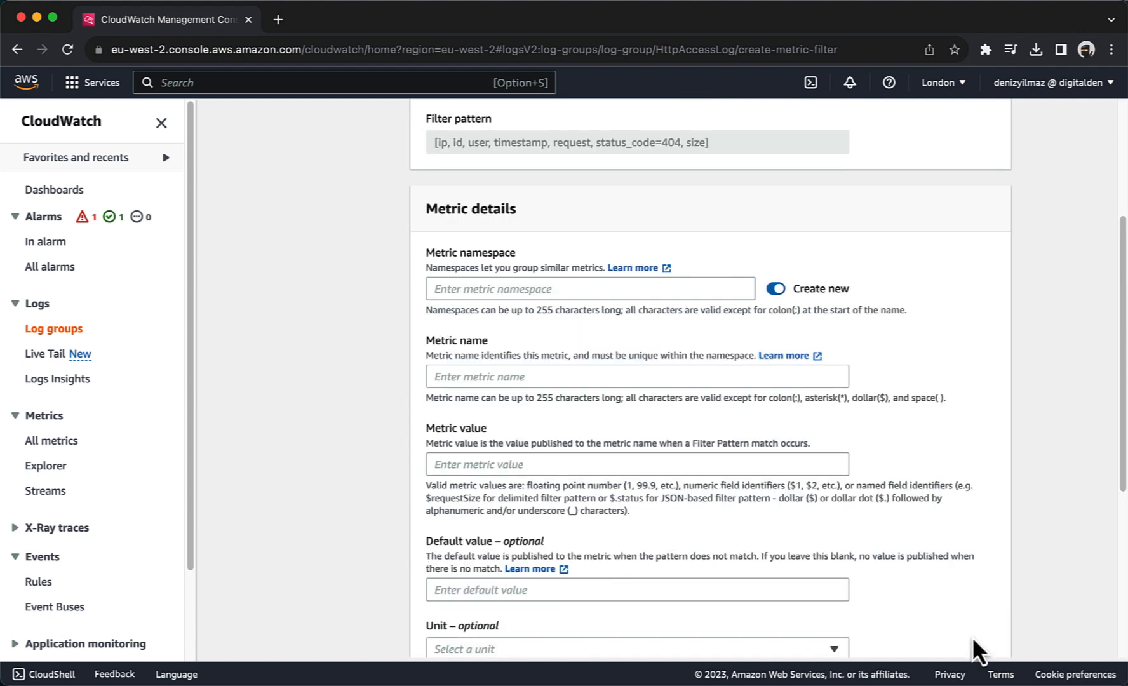
# Step: Name the filter 404Errors with namespace LogMetrics, metric name 404Errors and value 1
pyautogui.scroll(4, 655, 430)
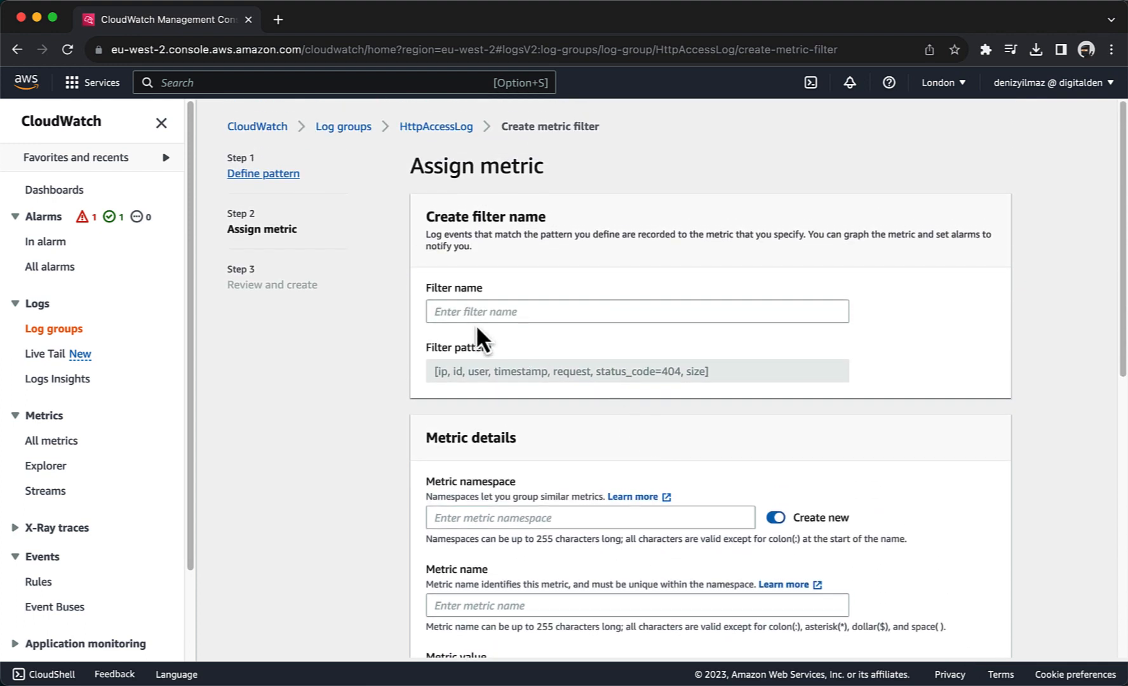
pyautogui.click(461, 311)
pyautogui.write('404')
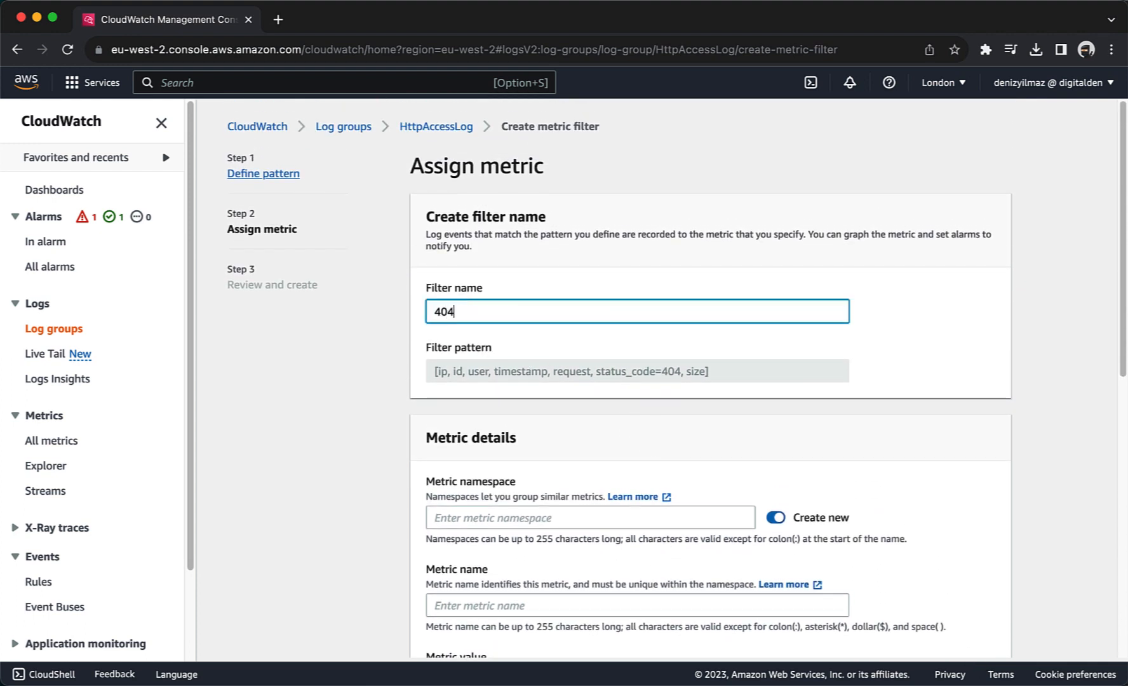
pyautogui.write('Errors')
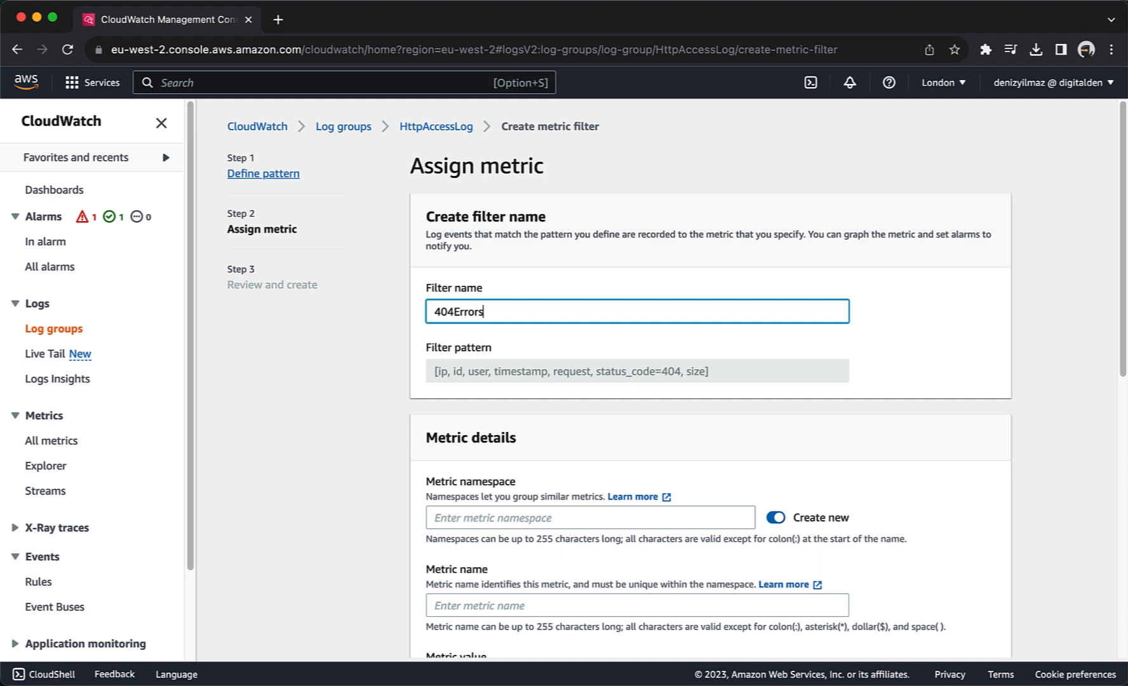
pyautogui.click(455, 517)
pyautogui.scroll(-5, 455, 517)
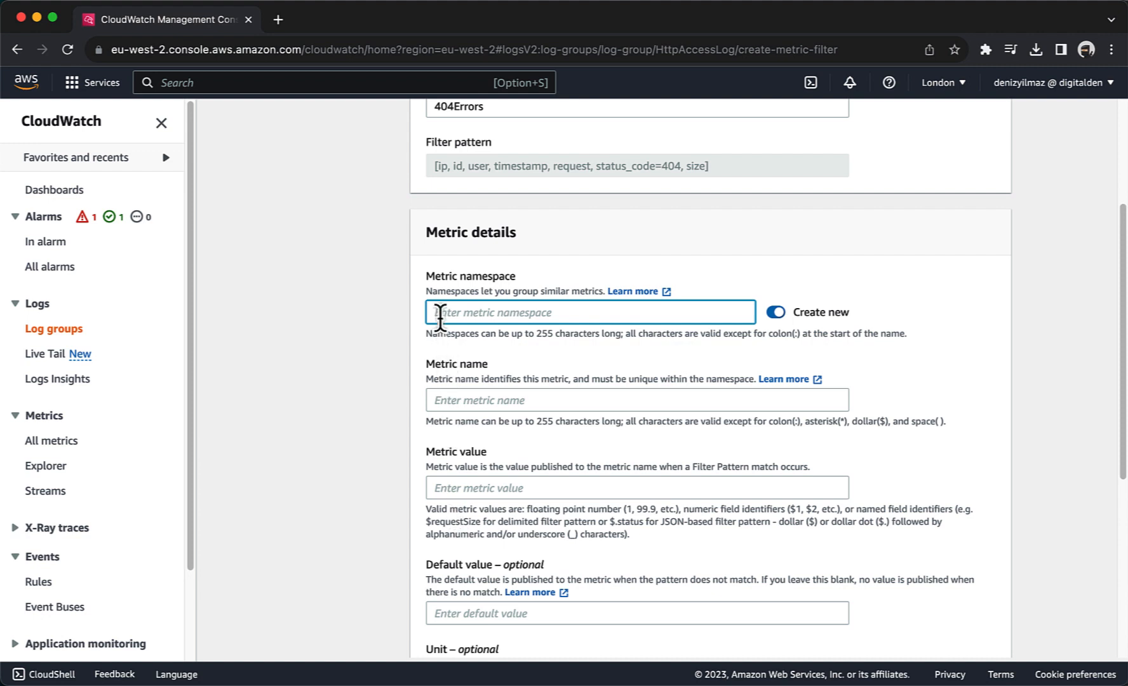
pyautogui.write('LogMetrics')
pyautogui.click(446, 399)
pyautogui.write('404')
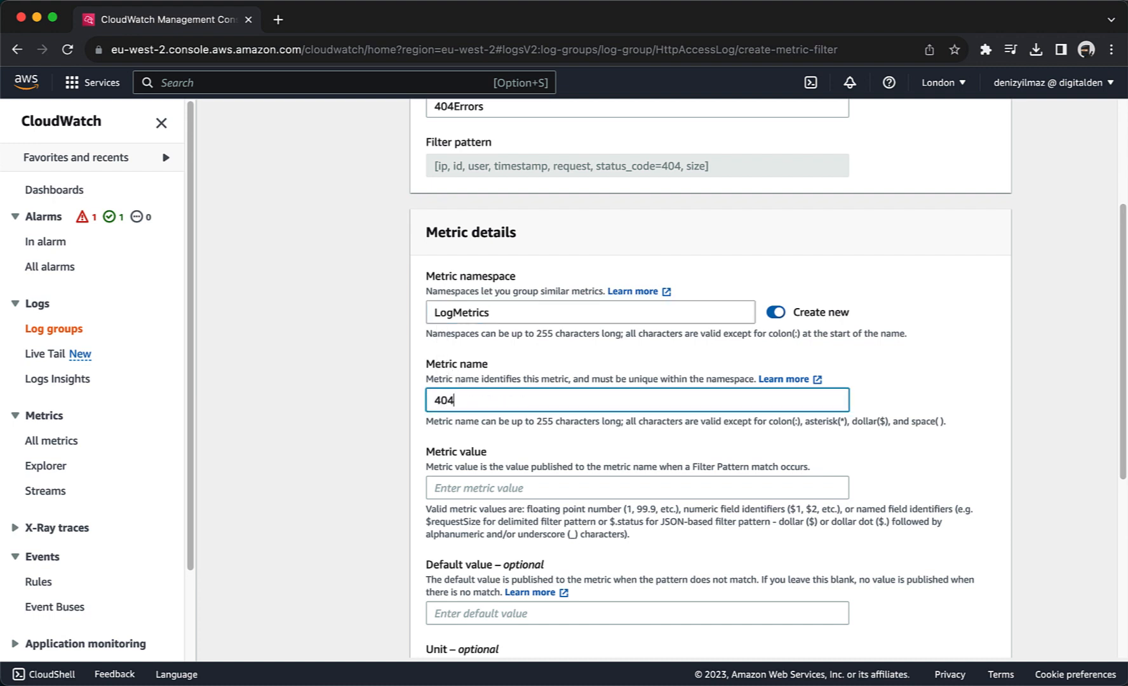
pyautogui.write('Errors')
pyautogui.click(434, 486)
pyautogui.write('1')
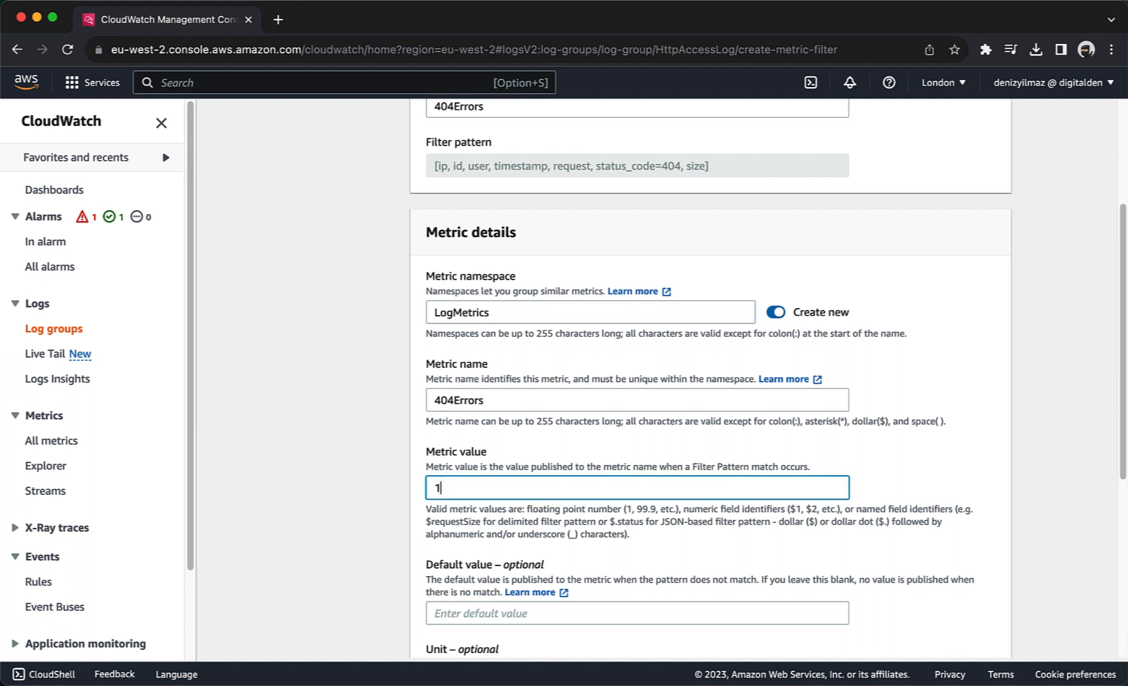
# Step: Review and create the 404Errors metric filter
pyautogui.scroll(-2, 710, 381)
pyautogui.scroll(-5, 711, 381)
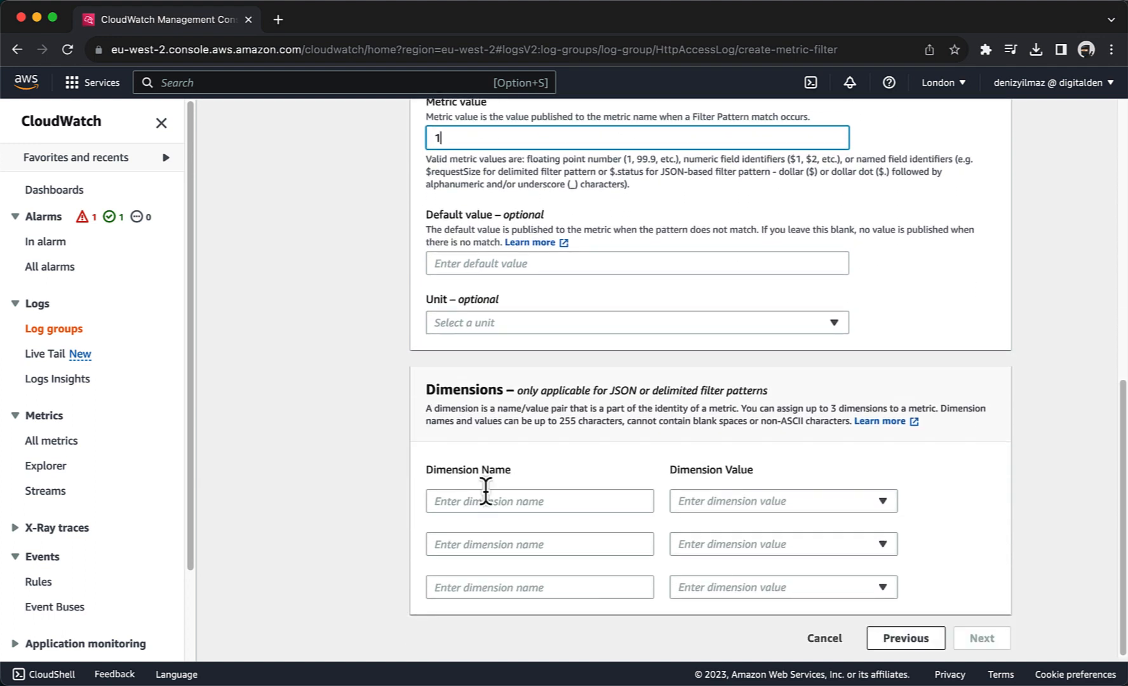
pyautogui.click(480, 444)
pyautogui.click(976, 641)
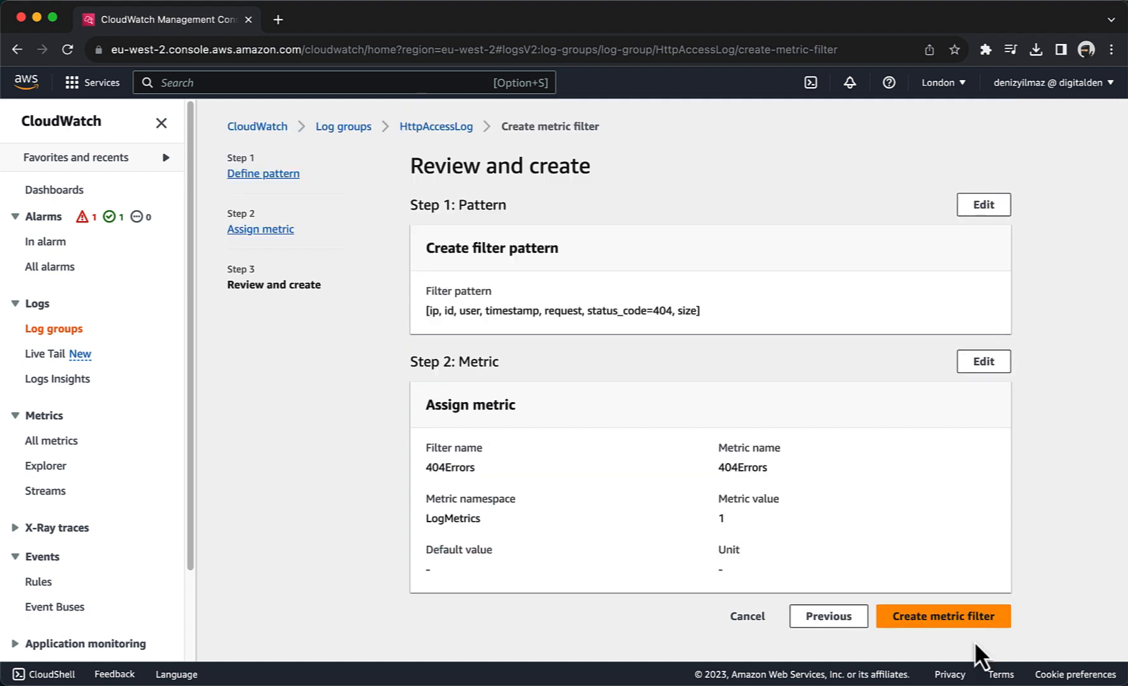
pyautogui.click(974, 616)
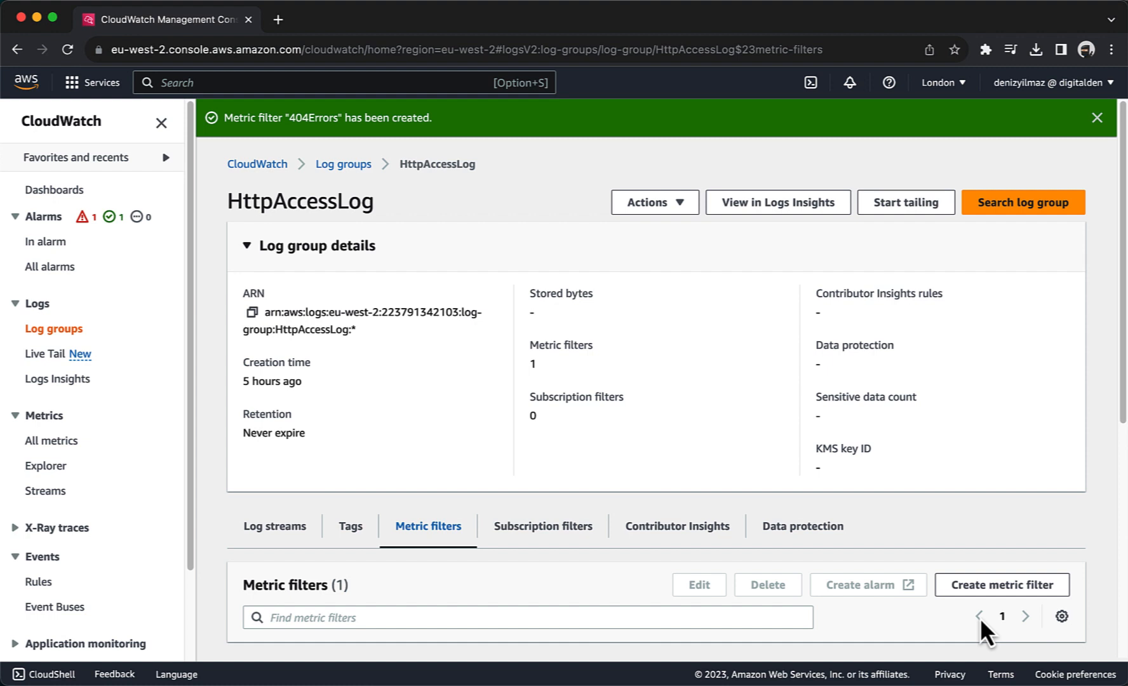
# Step: Select the 404Errors metric filter and create an alarm from it
pyautogui.scroll(-6, 980, 618)
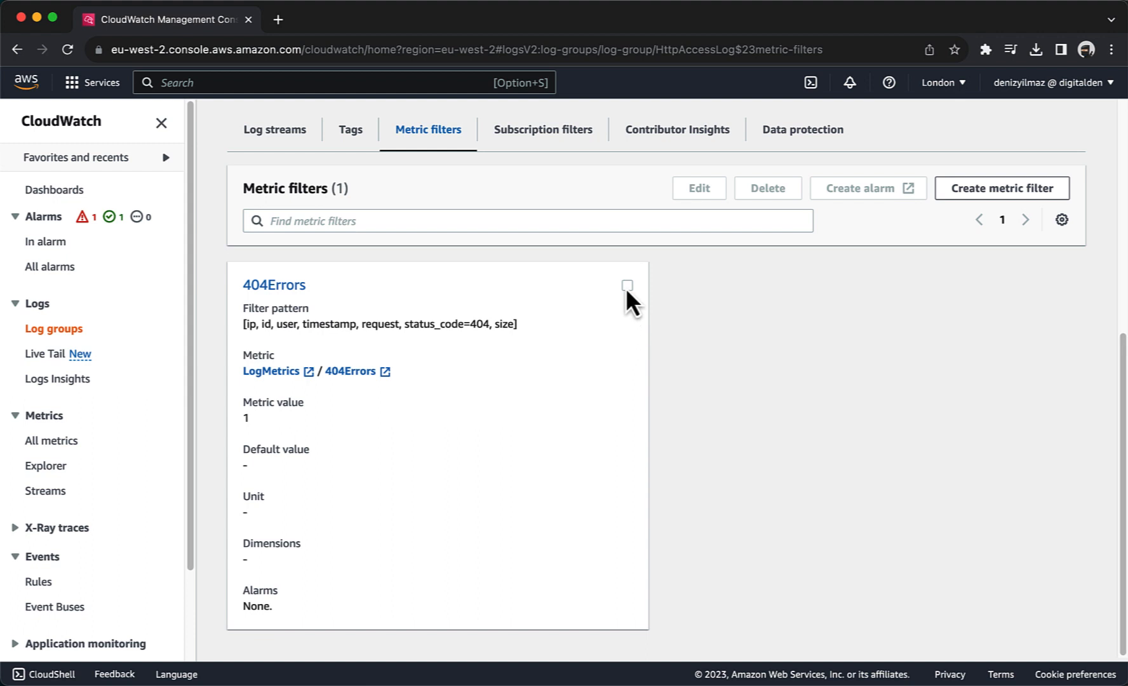
pyautogui.click(627, 285)
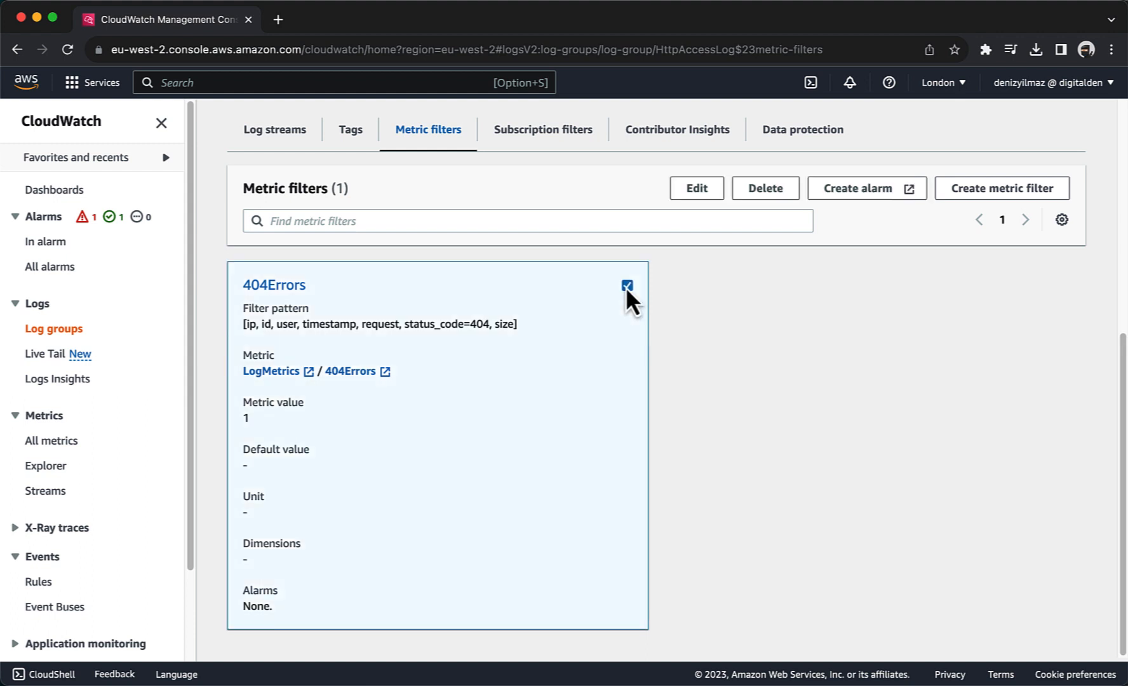
pyautogui.click(864, 188)
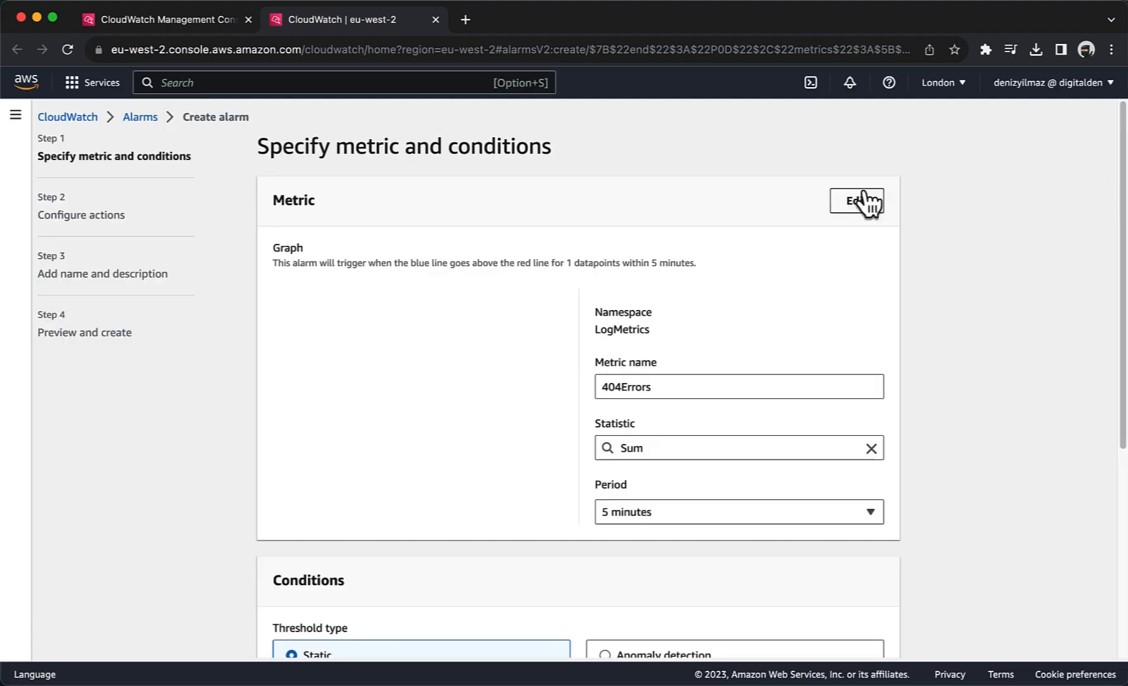
# Step: Set the alarm to a 1-minute period with a Greater/Equal threshold of 5
pyautogui.click(656, 512)
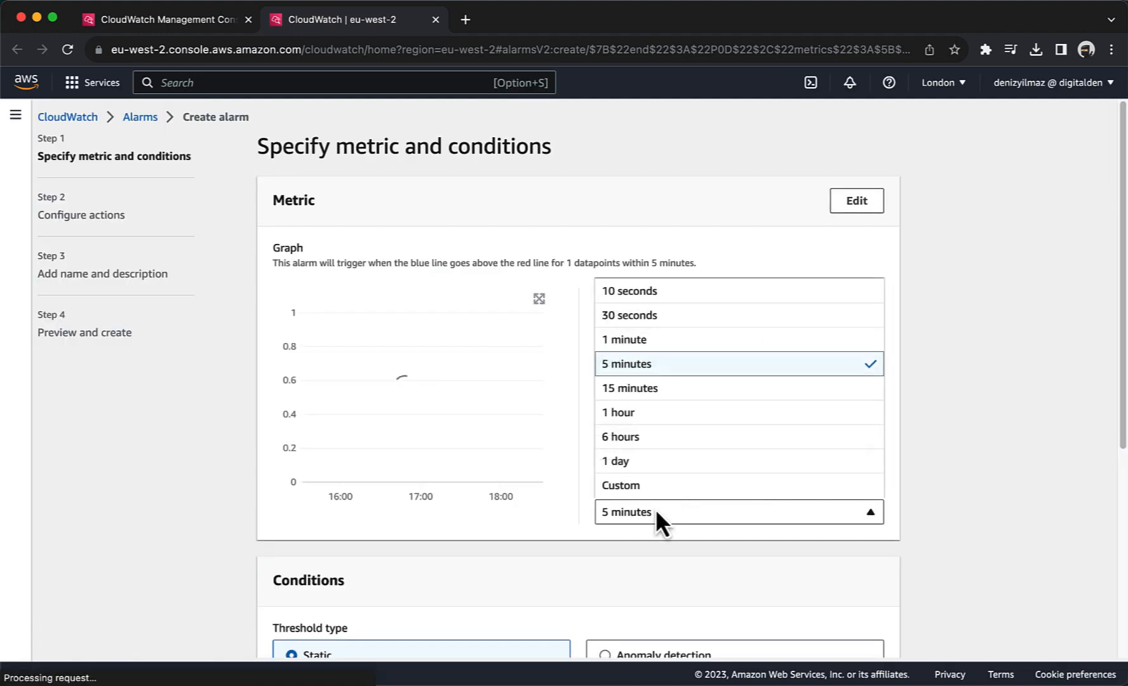
pyautogui.click(631, 341)
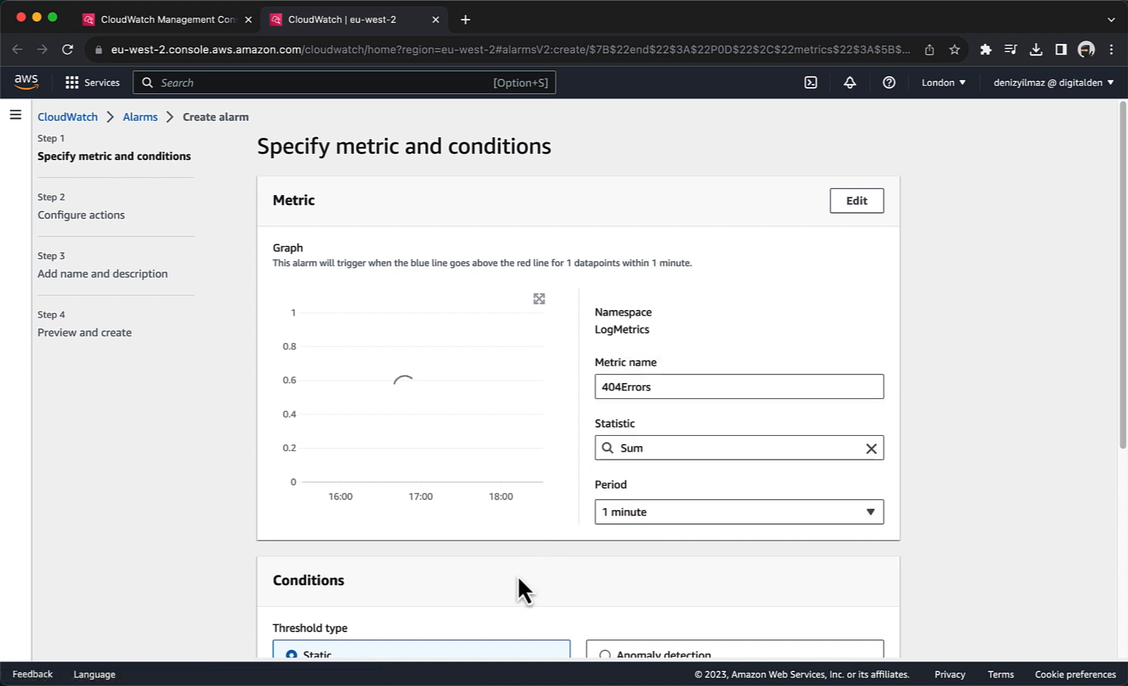
pyautogui.scroll(-5, 517, 575)
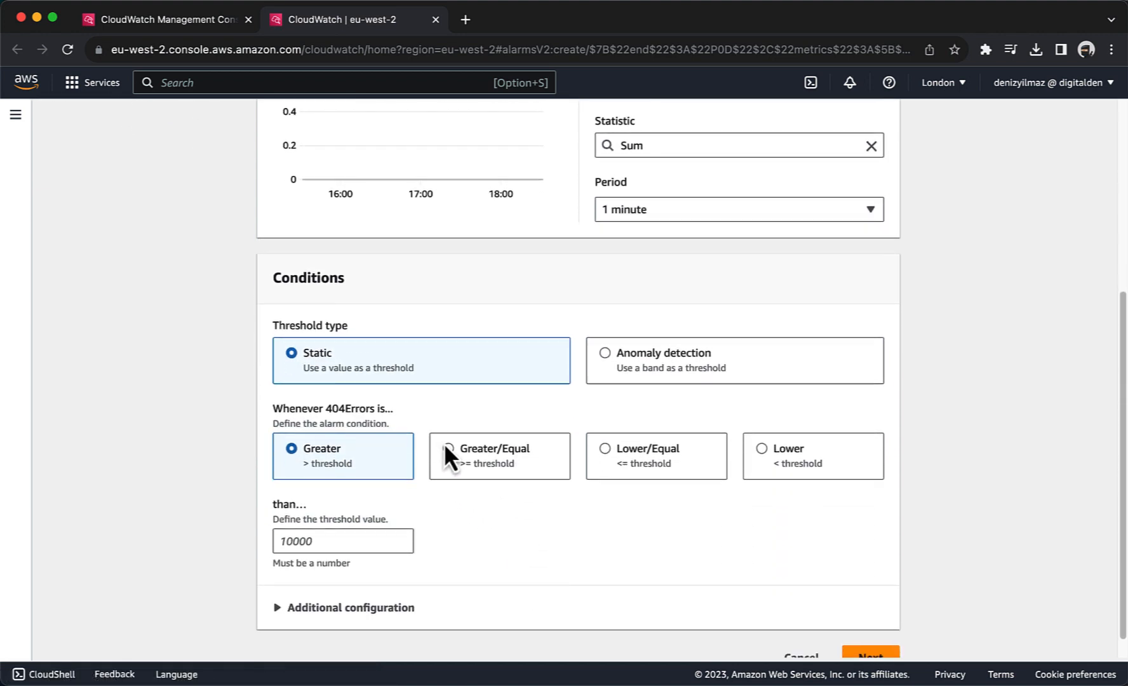
pyautogui.click(448, 447)
pyautogui.click(352, 541)
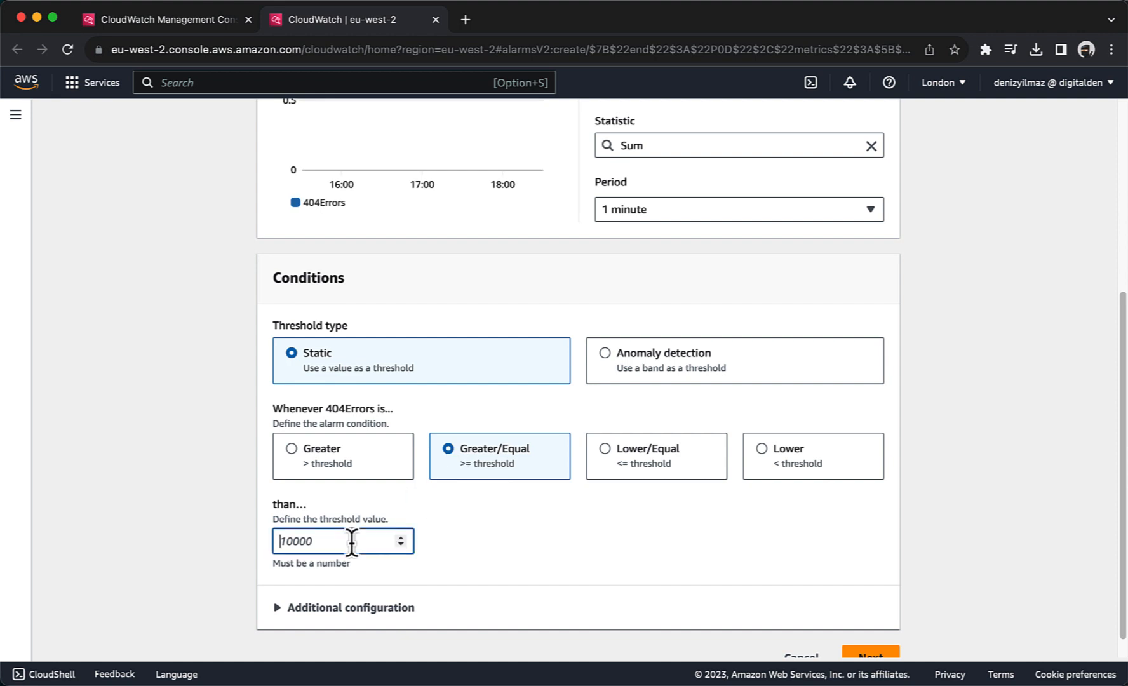
pyautogui.write('5')
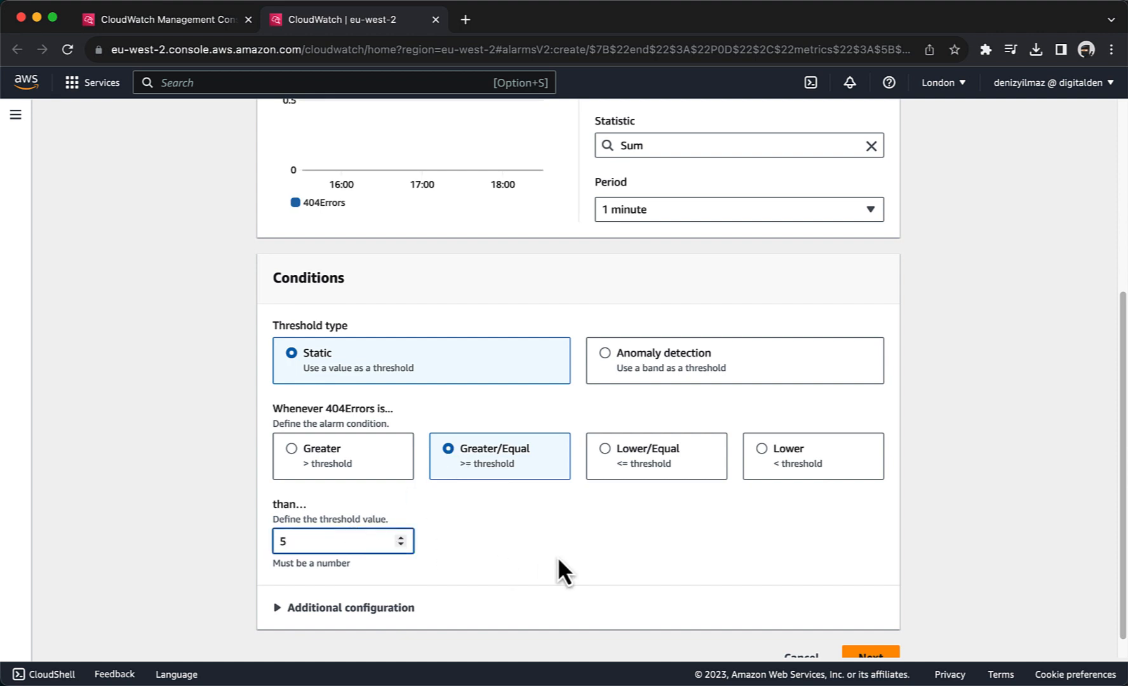
pyautogui.scroll(-1, 558, 556)
pyautogui.click(869, 633)
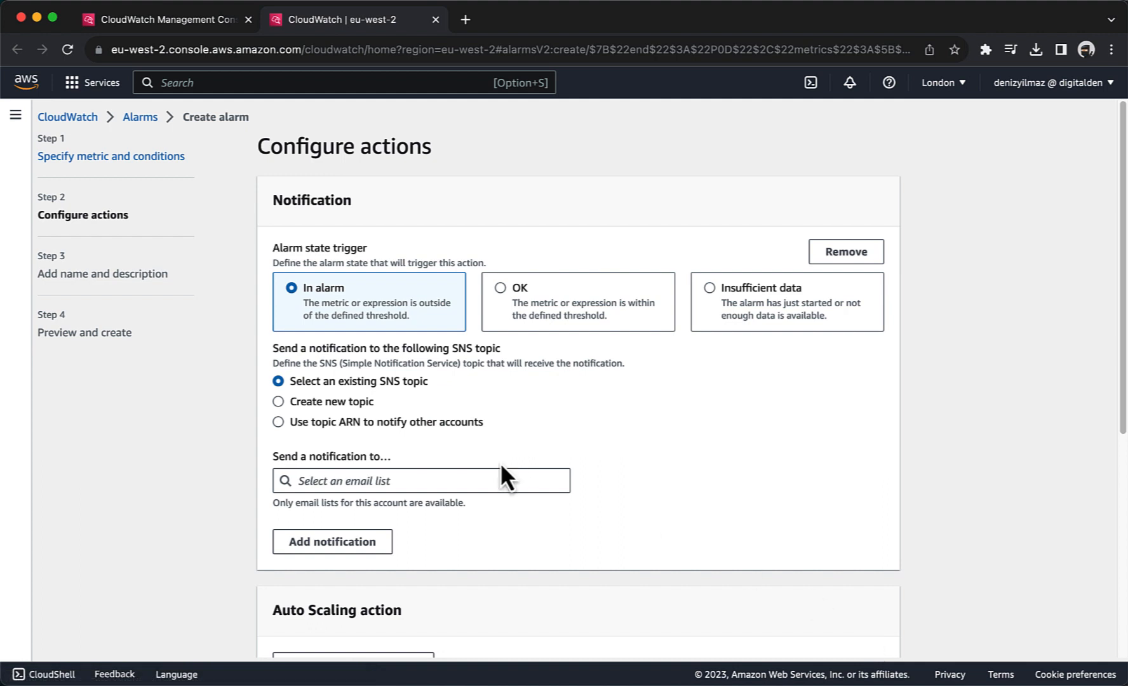
# Step: Notify a new Default_CloudWatch_Alarms_Topic SNS topic that emails the recipient's address when in alarm
pyautogui.click(321, 408)
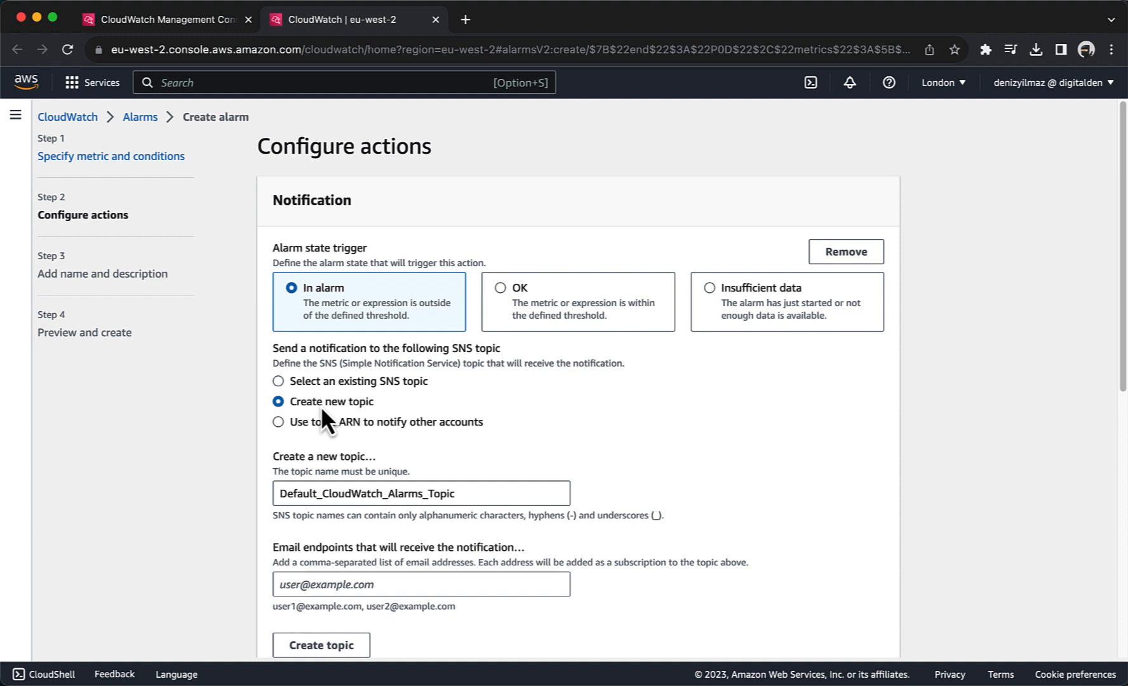
pyautogui.click(354, 585)
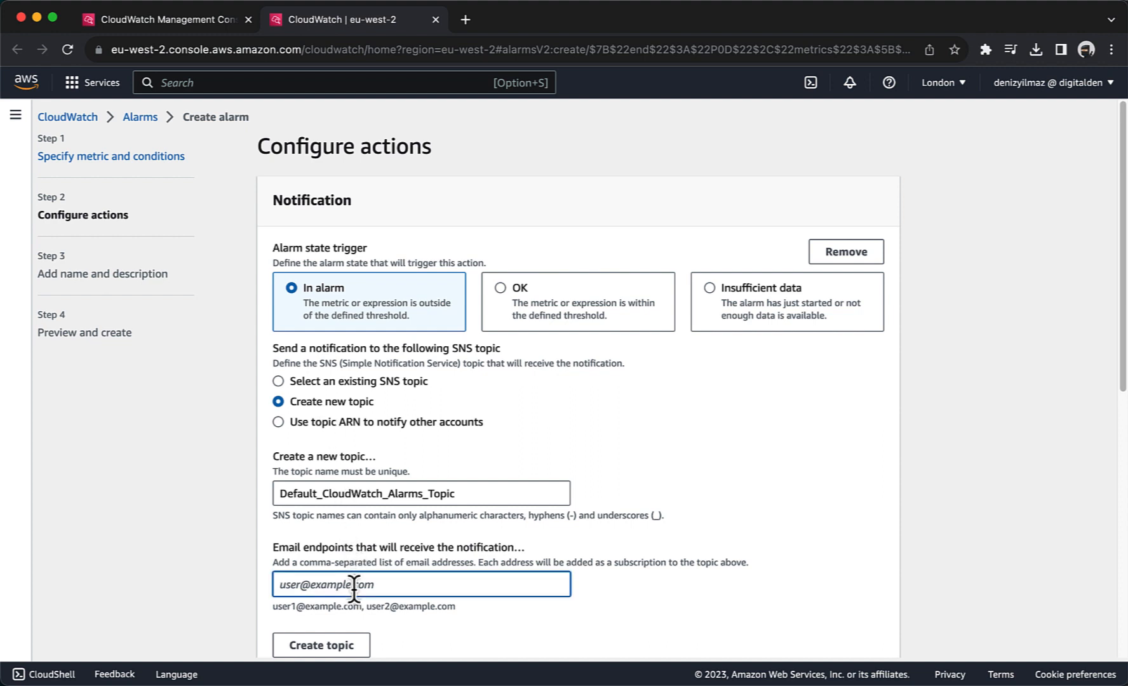
pyautogui.scroll(-2, 325, 571)
pyautogui.click(310, 575)
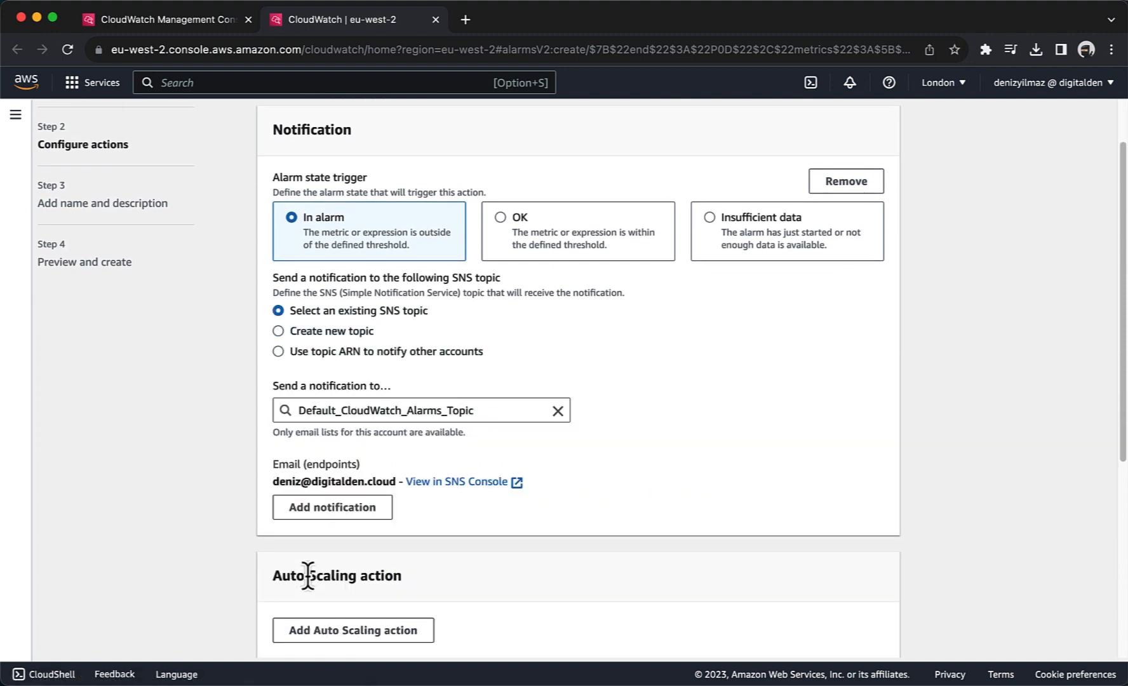
pyautogui.scroll(-5, 307, 576)
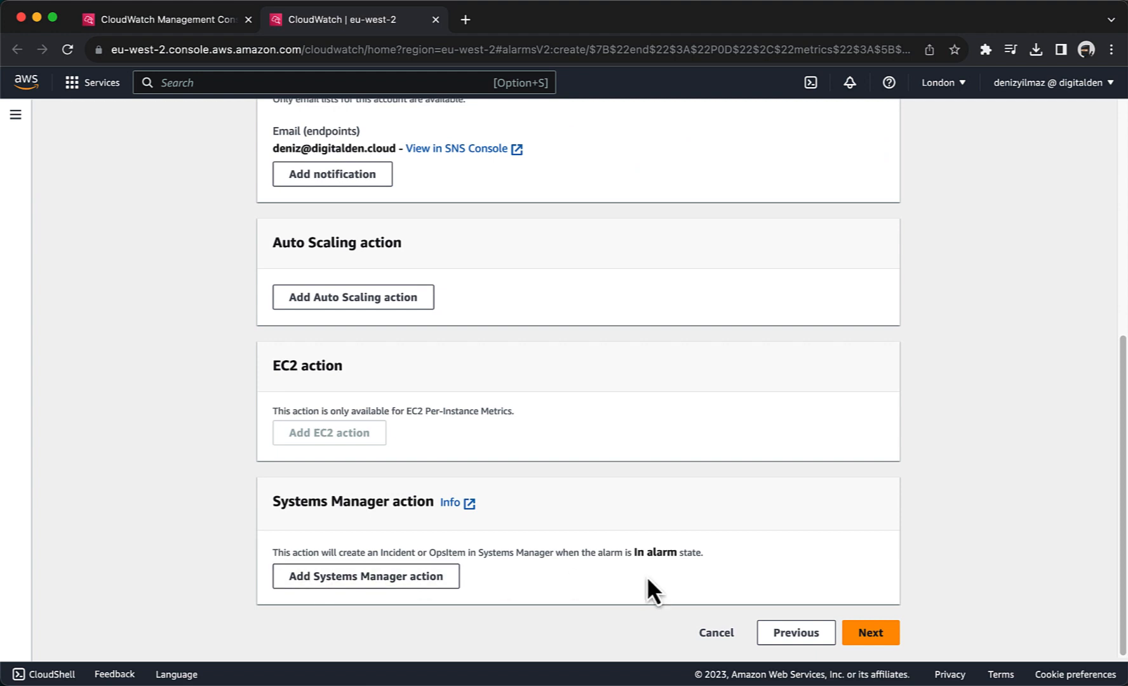
pyautogui.click(870, 633)
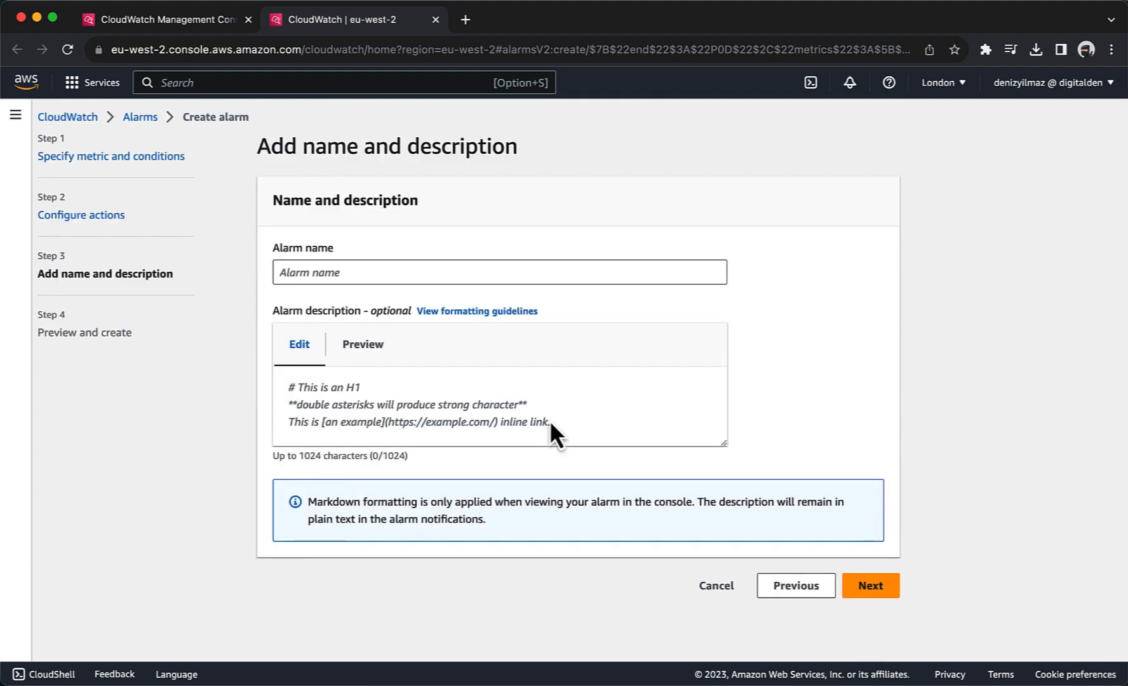
# Step: Name the alarm 404Errors with the 'too many 404s' description and create it
pyautogui.click(298, 273)
pyautogui.write('404')
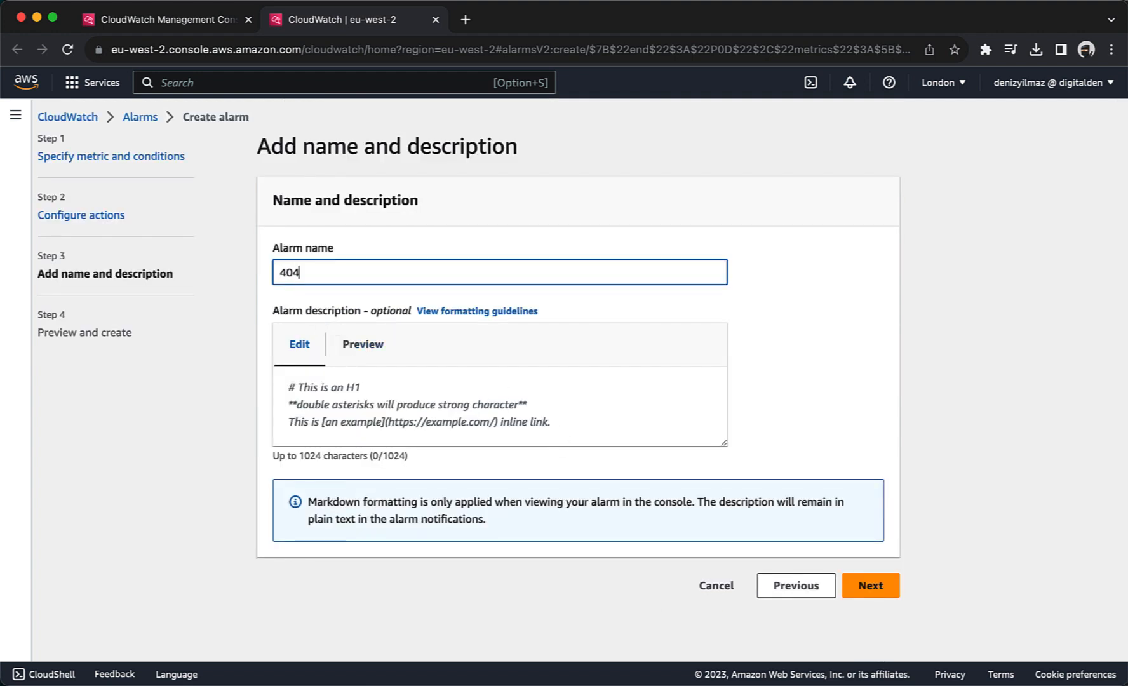
pyautogui.write('Errors')
pyautogui.click(313, 388)
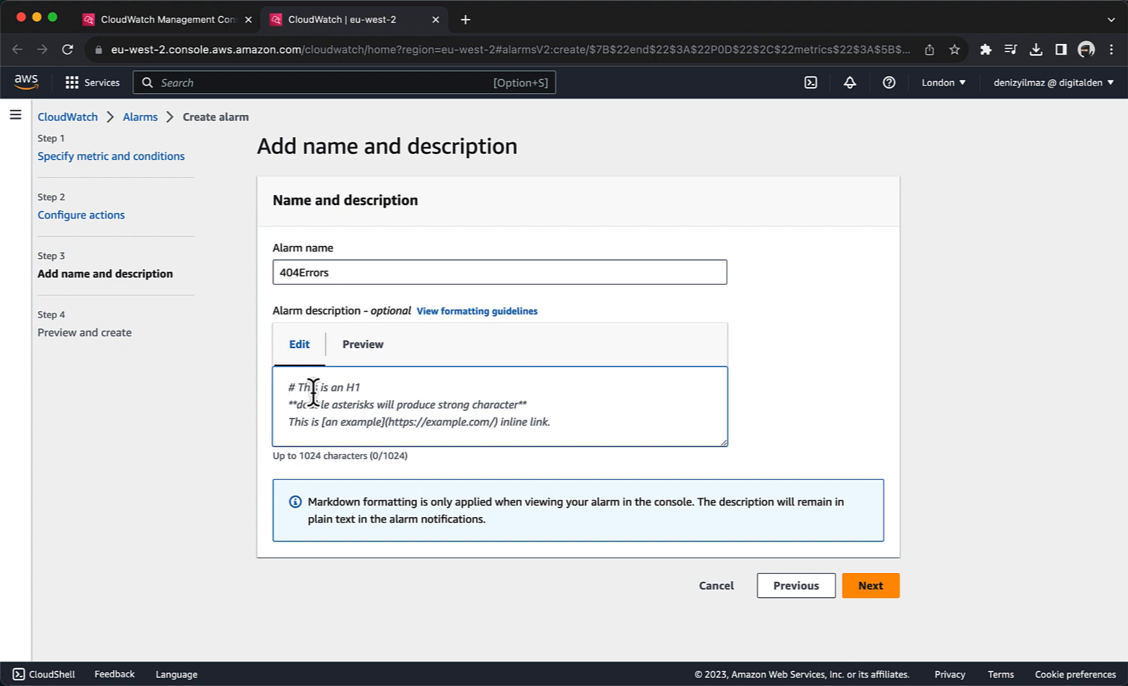
pyautogui.write('Alert when too many 404s detected on an Instance')
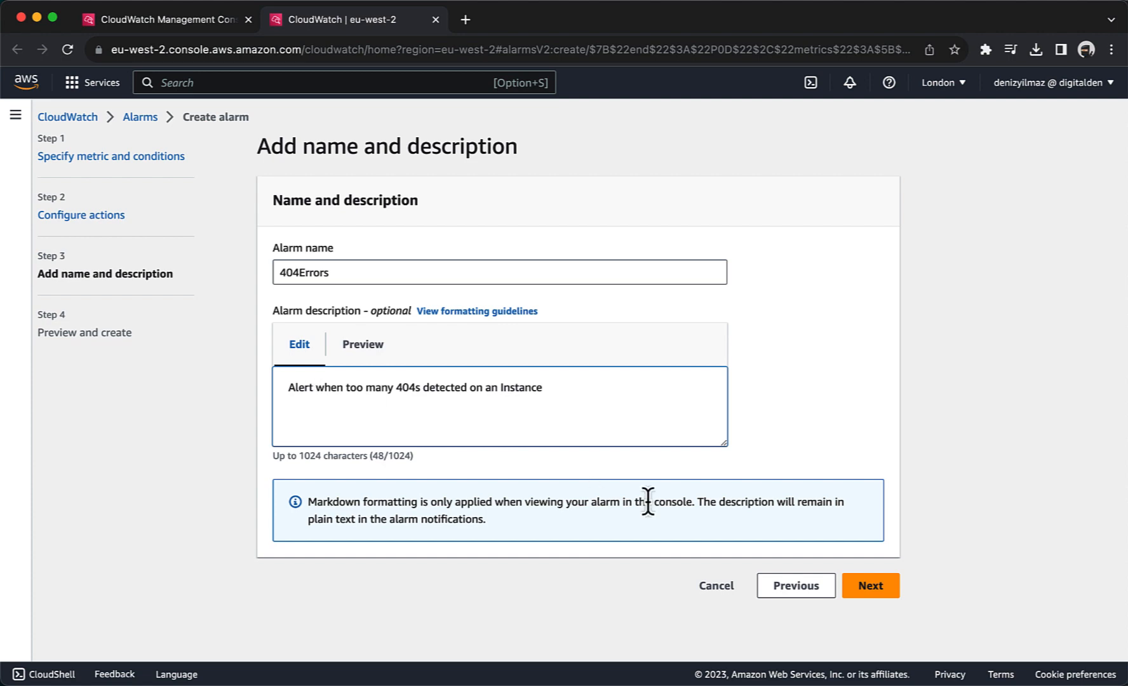
pyautogui.click(870, 586)
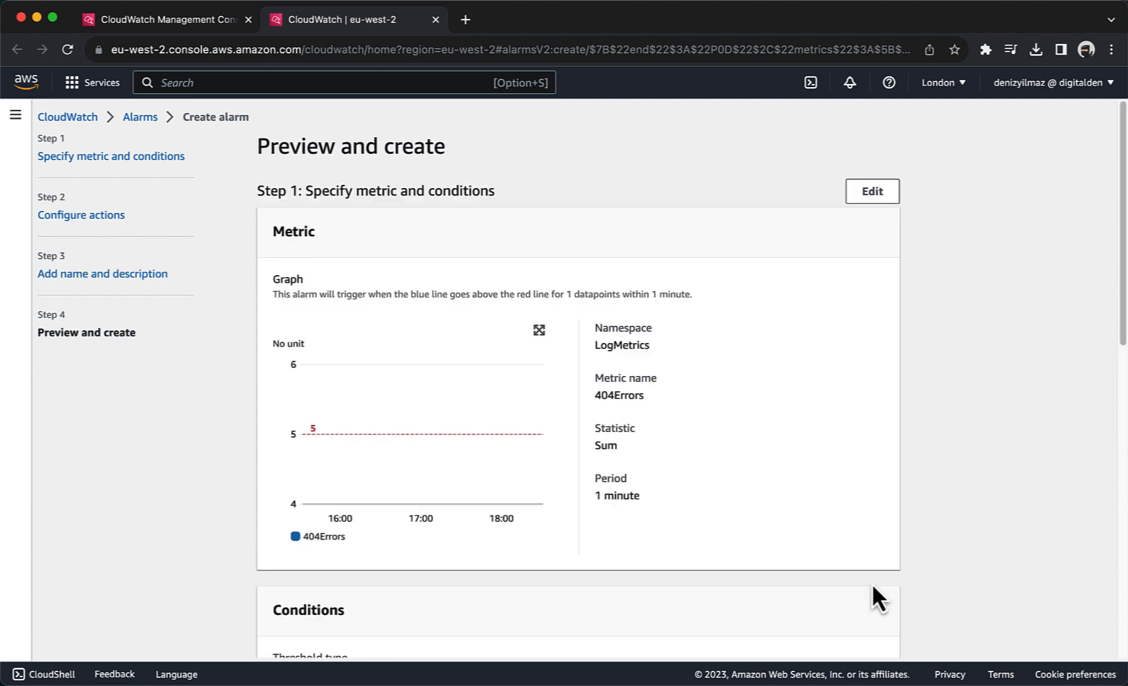
pyautogui.scroll(-15, 871, 584)
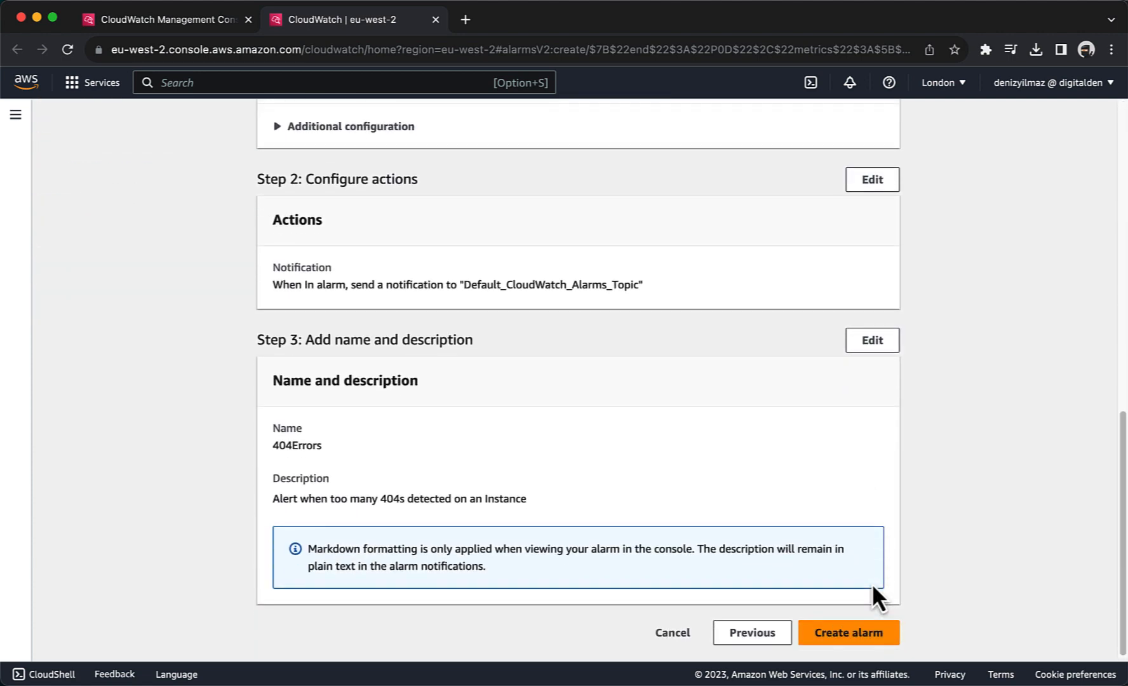
pyautogui.click(874, 635)
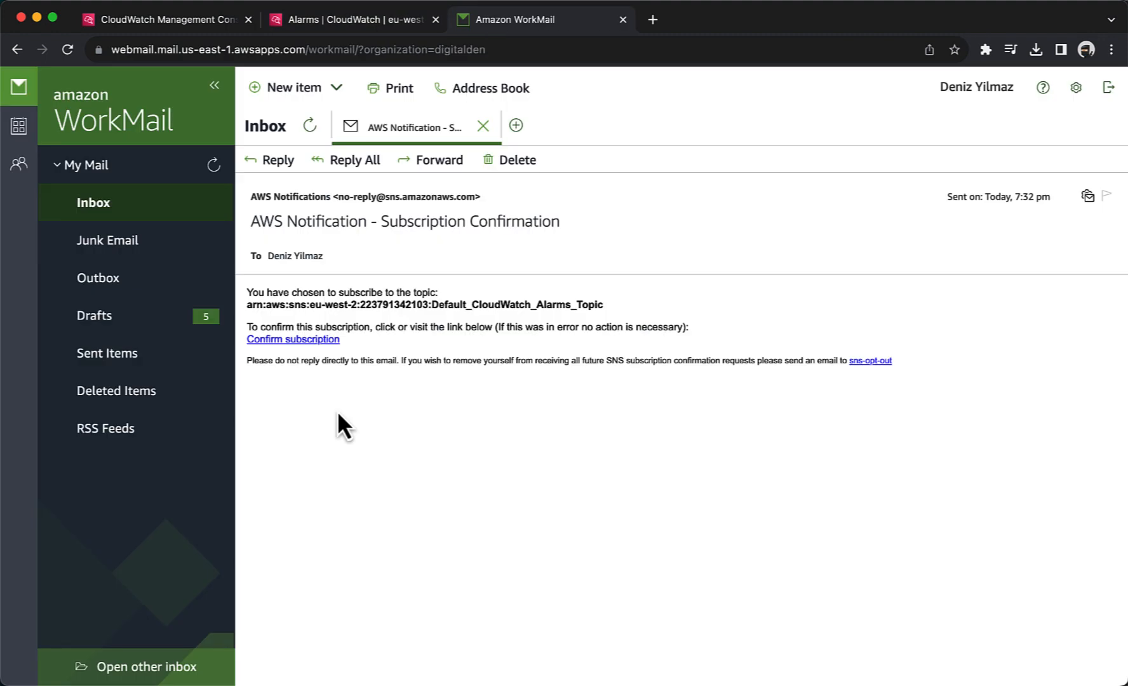
# Step: Confirm the SNS subscription from the notification email and close the confirmation page
pyautogui.click(298, 340)
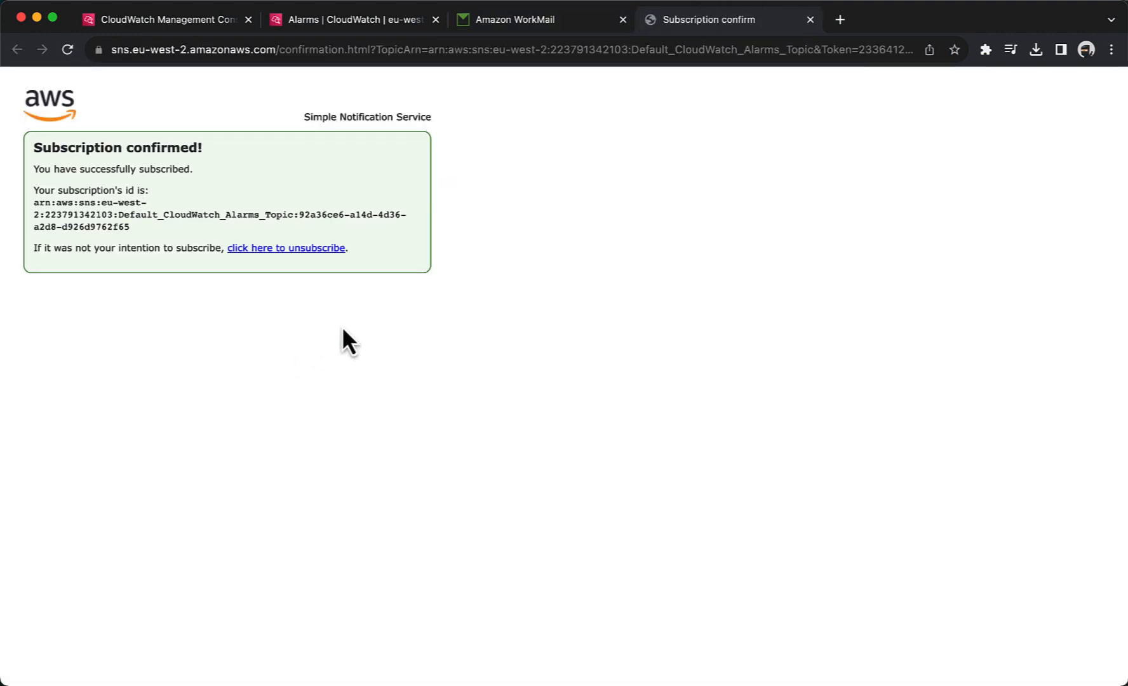
pyautogui.click(810, 20)
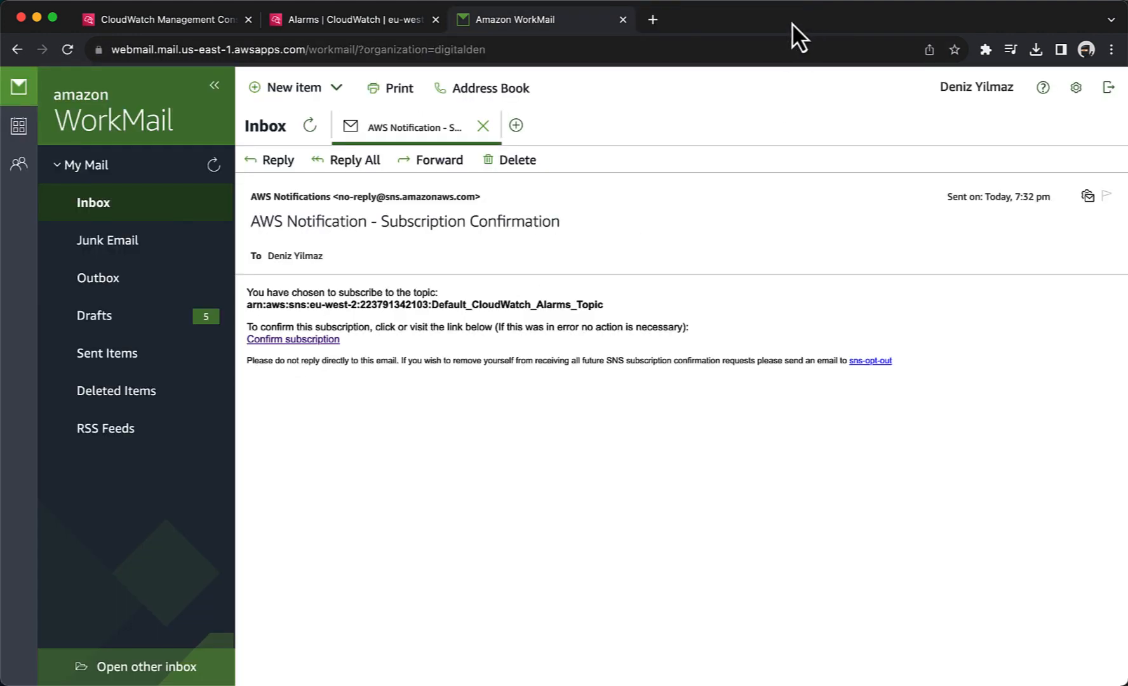
# Step: Close the mailbox and confirm the 404Errors alarm shows Insufficient data in the alarms list
pyautogui.click(623, 19)
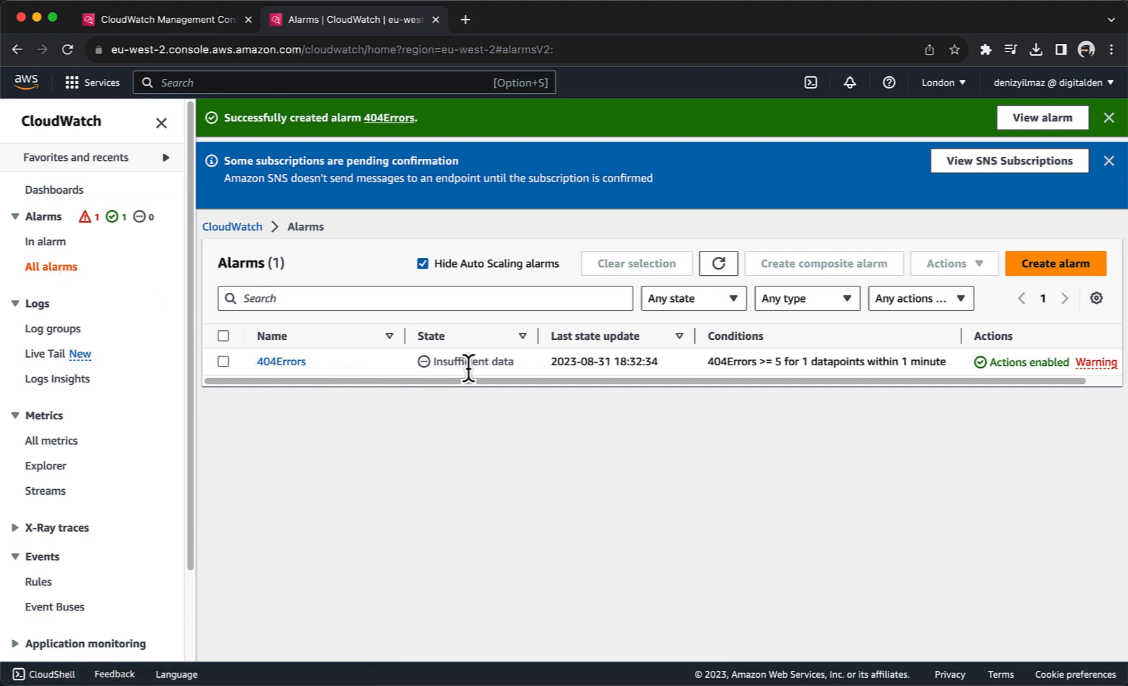
pyautogui.moveTo(512, 362); pyautogui.dragTo(432, 363)
pyautogui.click(432, 363)
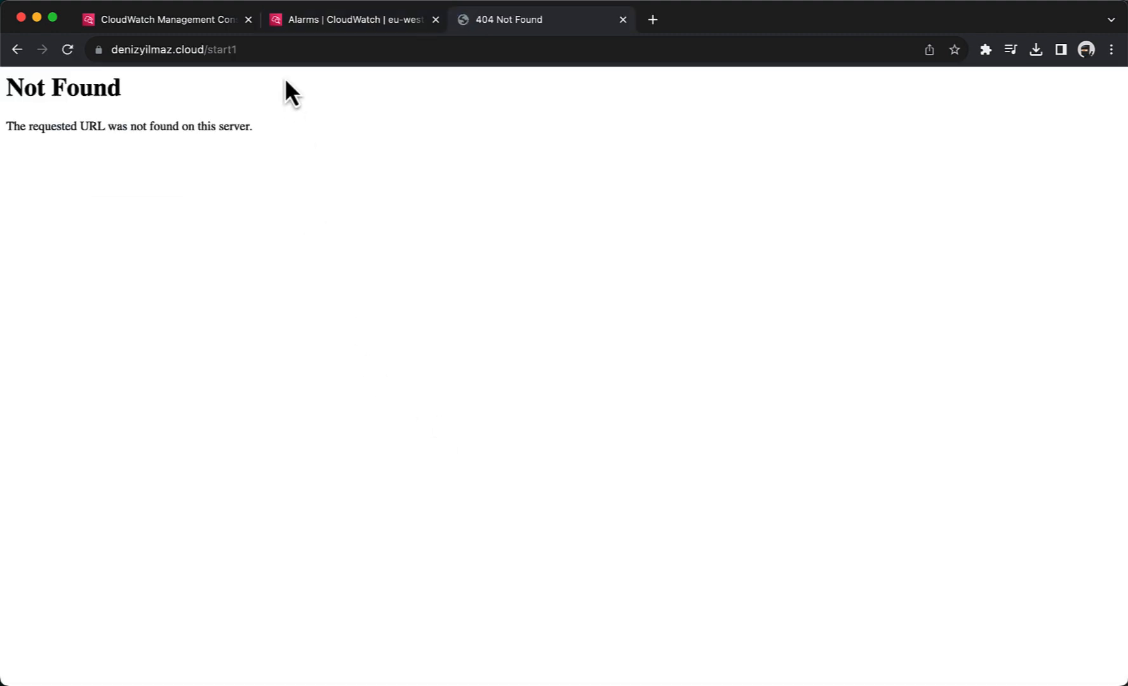
# Step: Request the /start2 and /start3 pages so each returns 404 Not Found
pyautogui.click(280, 51)
pyautogui.click(280, 51)
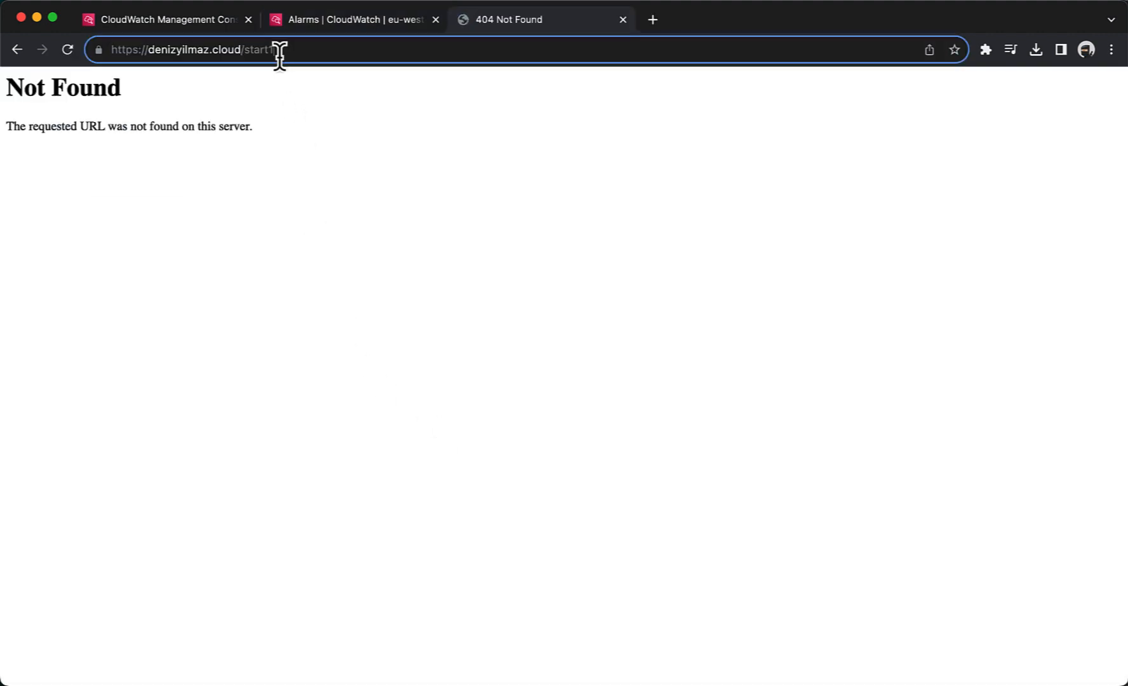
pyautogui.press('BackSpace')
pyautogui.write('2')
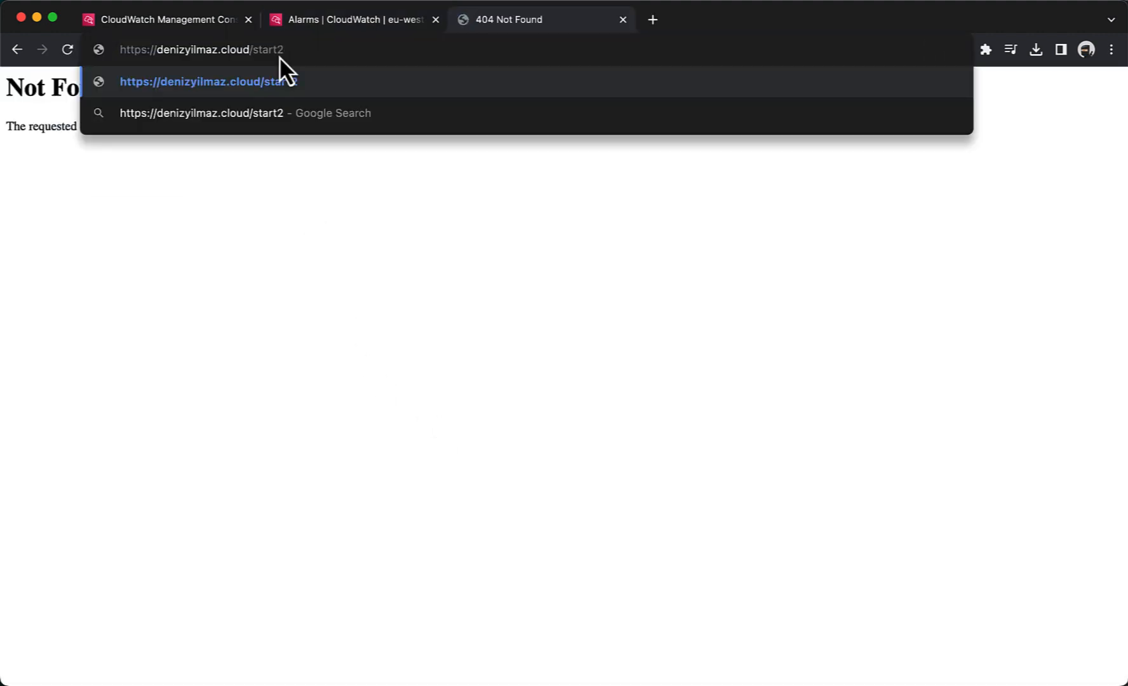
pyautogui.press('Return')
pyautogui.click(279, 56)
pyautogui.click(280, 56)
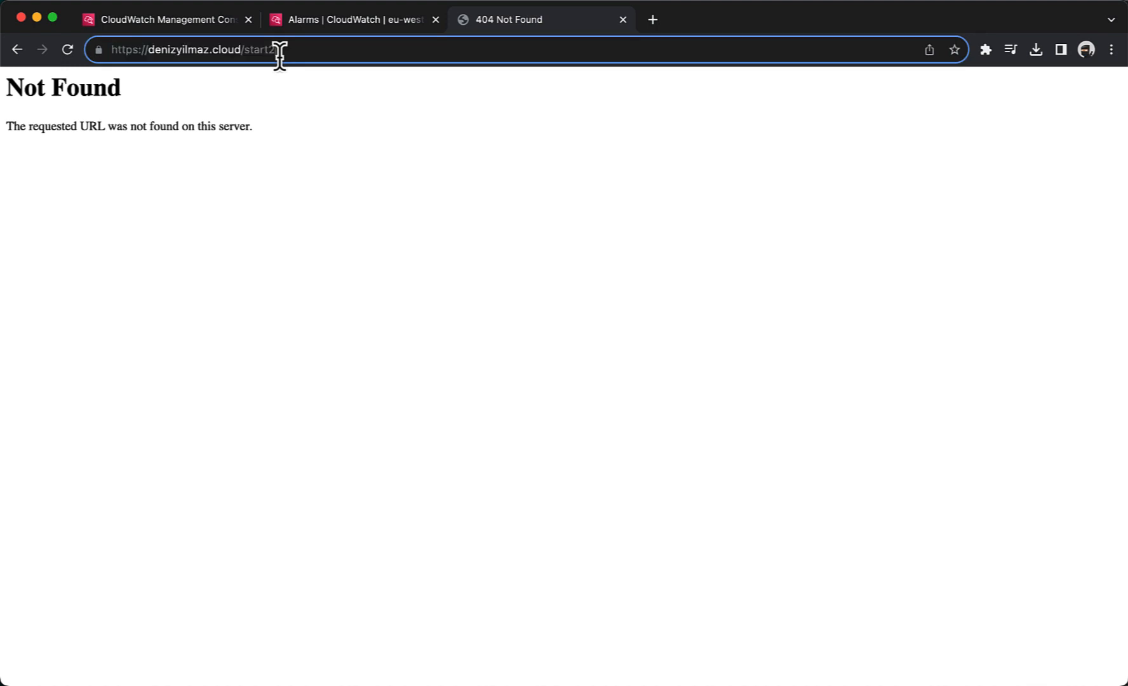
pyautogui.press('BackSpace')
pyautogui.write('3')
pyautogui.press('Return')
# Step: Request /start4, /start5 and /start6 so each also returns 404 Not Found
pyautogui.click(279, 56)
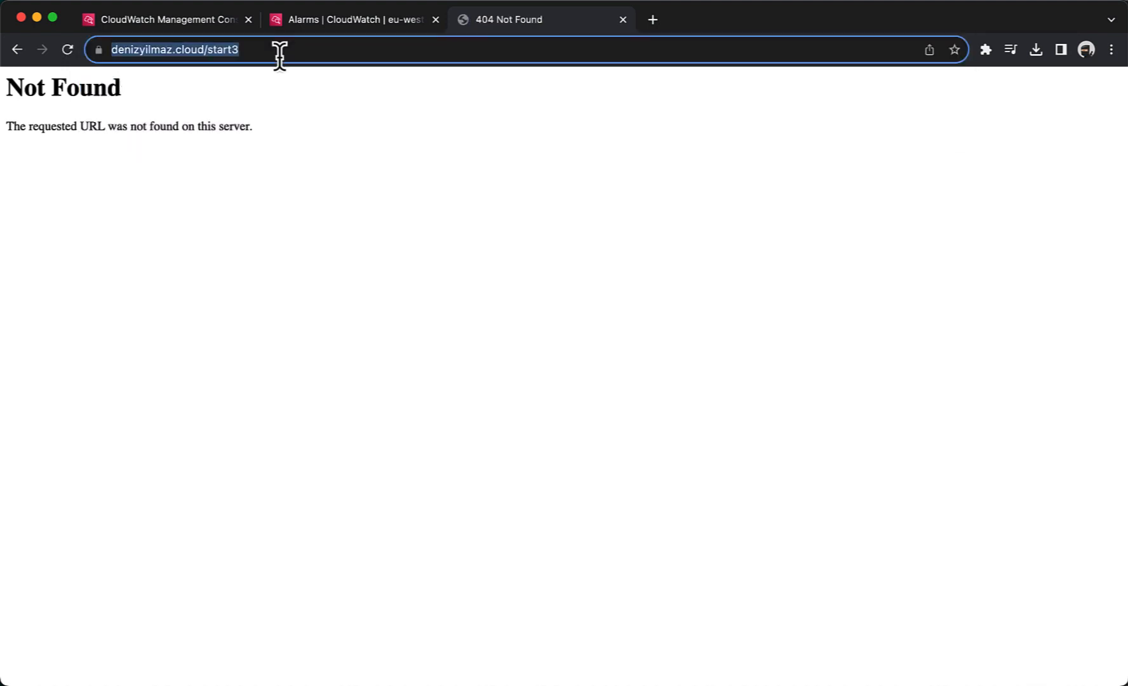
pyautogui.click(279, 56)
pyautogui.press('BackSpace')
pyautogui.write('4')
pyautogui.press('Return')
pyautogui.click(280, 55)
pyautogui.click(279, 55)
pyautogui.press('BackSpace')
pyautogui.write('5')
pyautogui.press('Return')
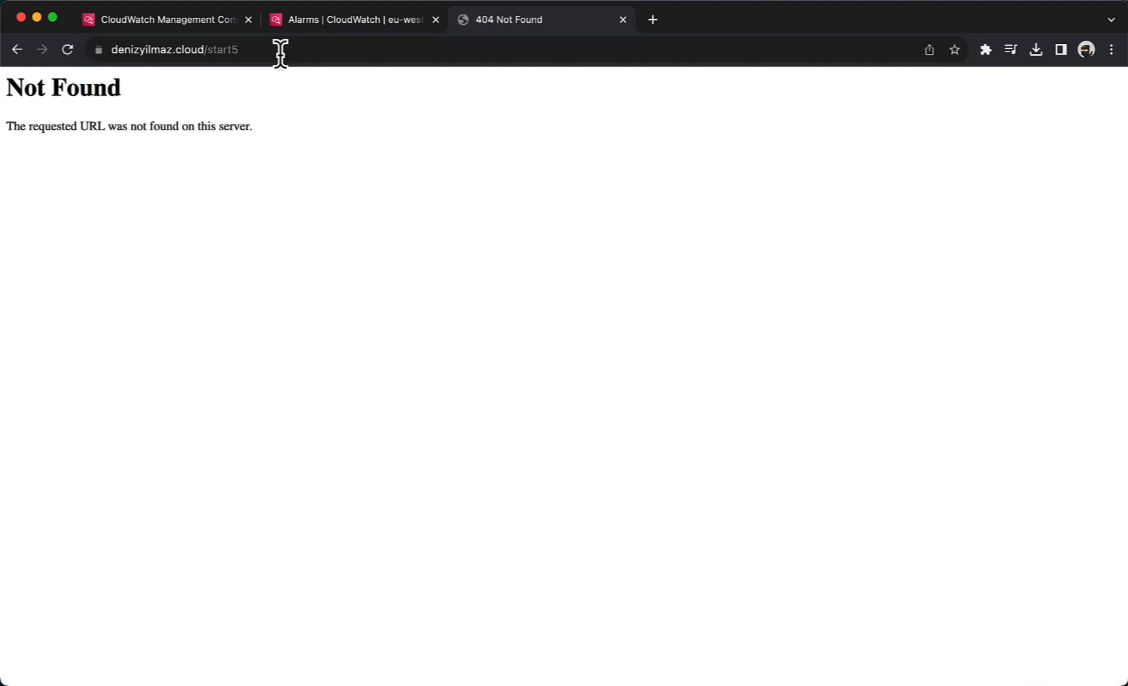
pyautogui.click(280, 54)
pyautogui.click(280, 54)
pyautogui.press('BackSpace')
pyautogui.write('6')
pyautogui.press('Return')
# Step: Close the 404 page and refresh the alarms list until 404Errors shows In alarm
pyautogui.click(622, 20)
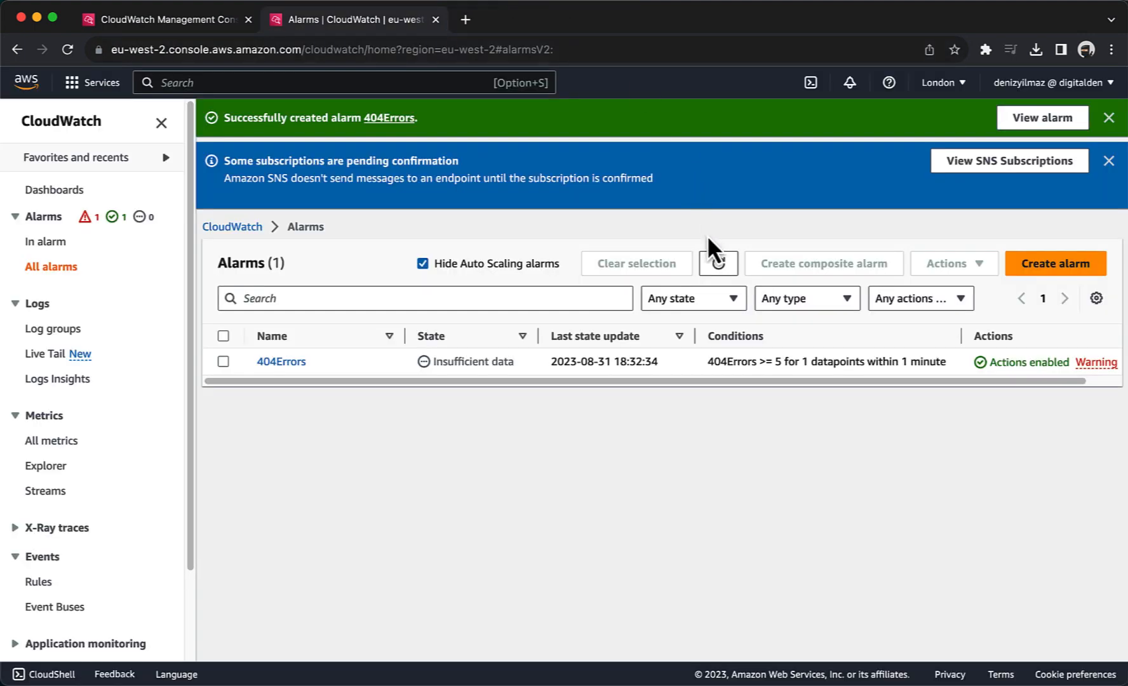
pyautogui.click(717, 264)
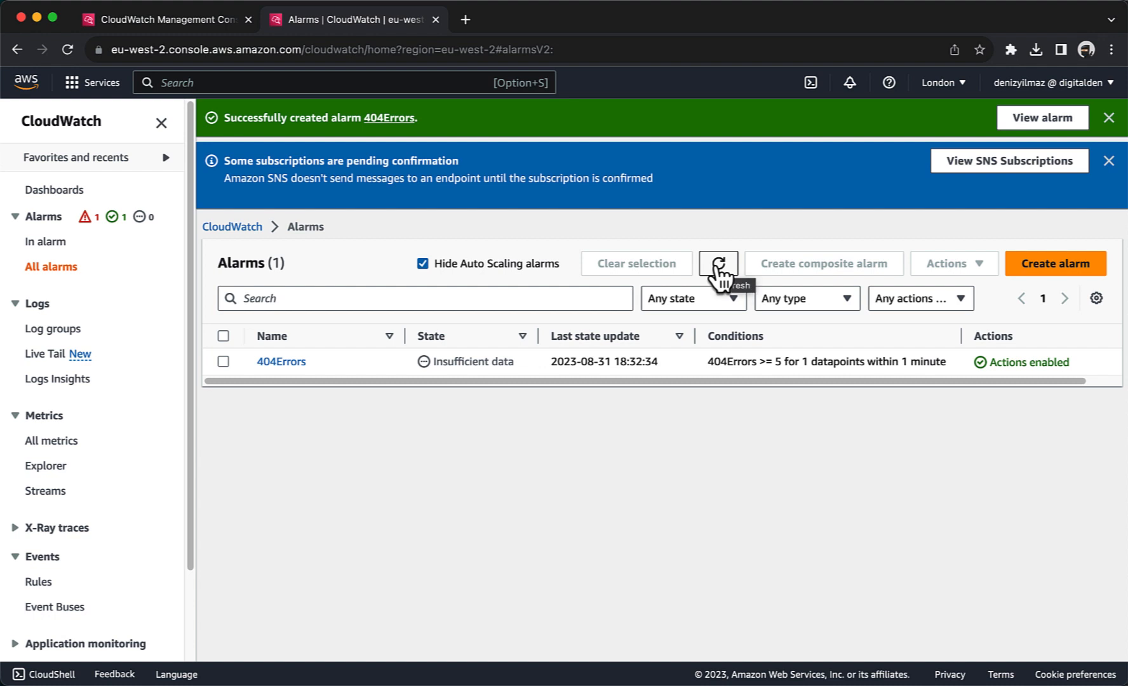
pyautogui.click(721, 267)
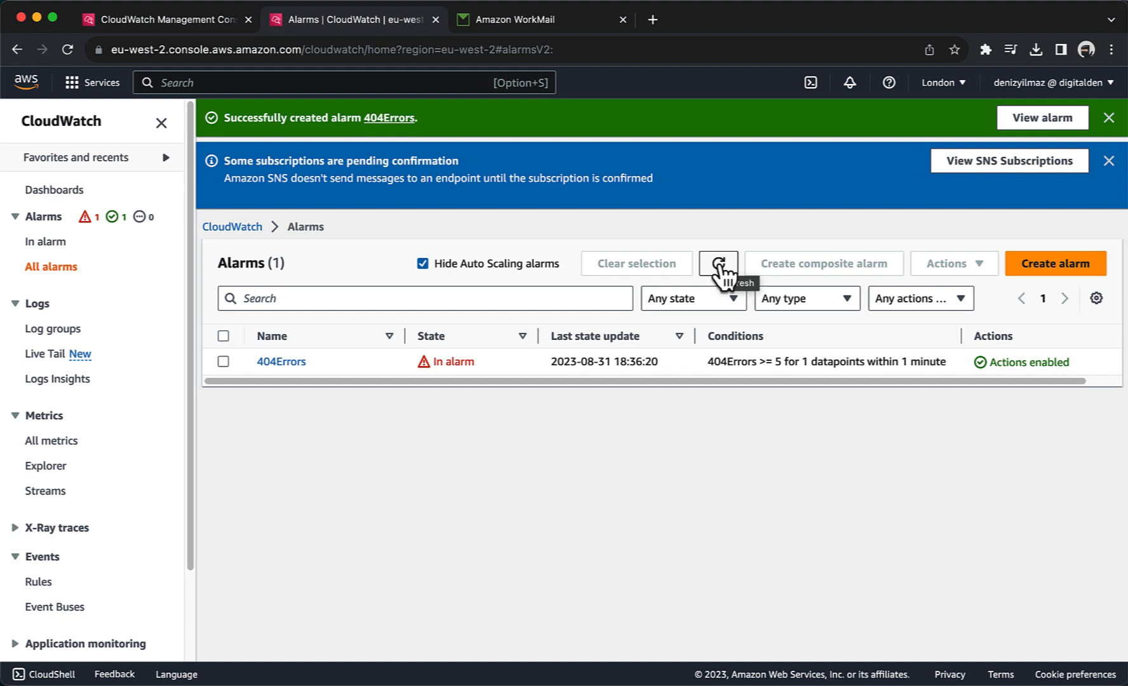
pyautogui.moveTo(482, 360); pyautogui.dragTo(433, 362)
pyautogui.click(443, 424)
# Step: Read the 404Errors ALARM email: INSUFFICIENT_DATA to ALARM after 6.0 errors exceeded threshold 5.0
pyautogui.click(498, 24)
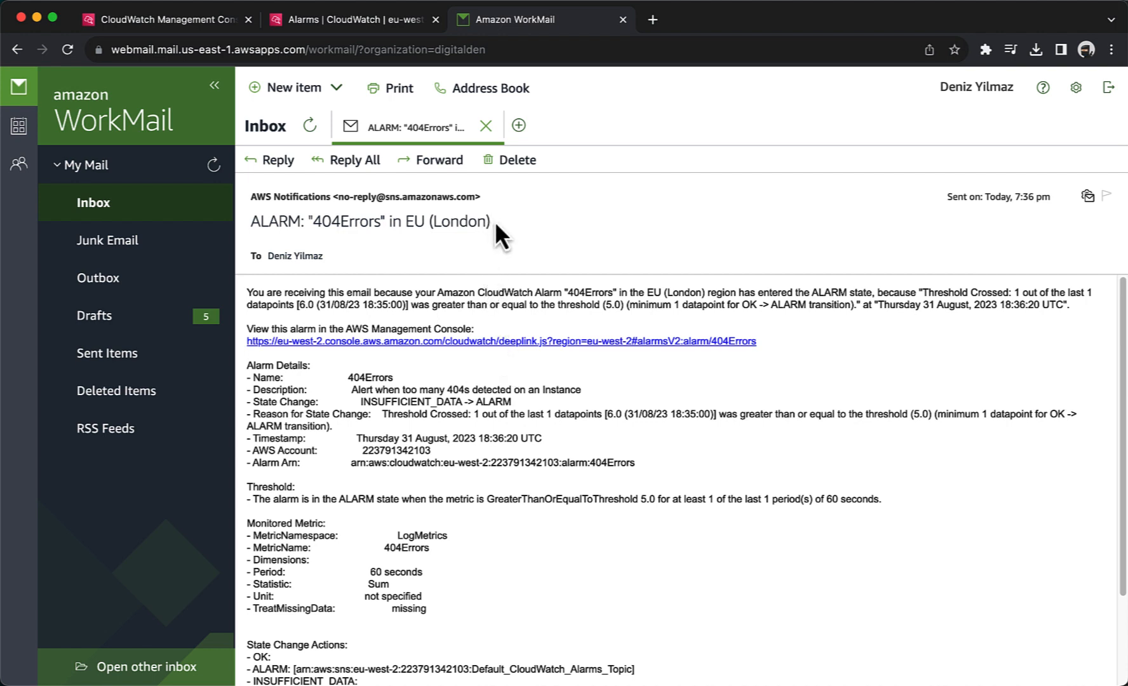
pyautogui.moveTo(493, 221); pyautogui.dragTo(256, 224)
pyautogui.click(255, 223)
pyautogui.scroll(-5, 263, 423)
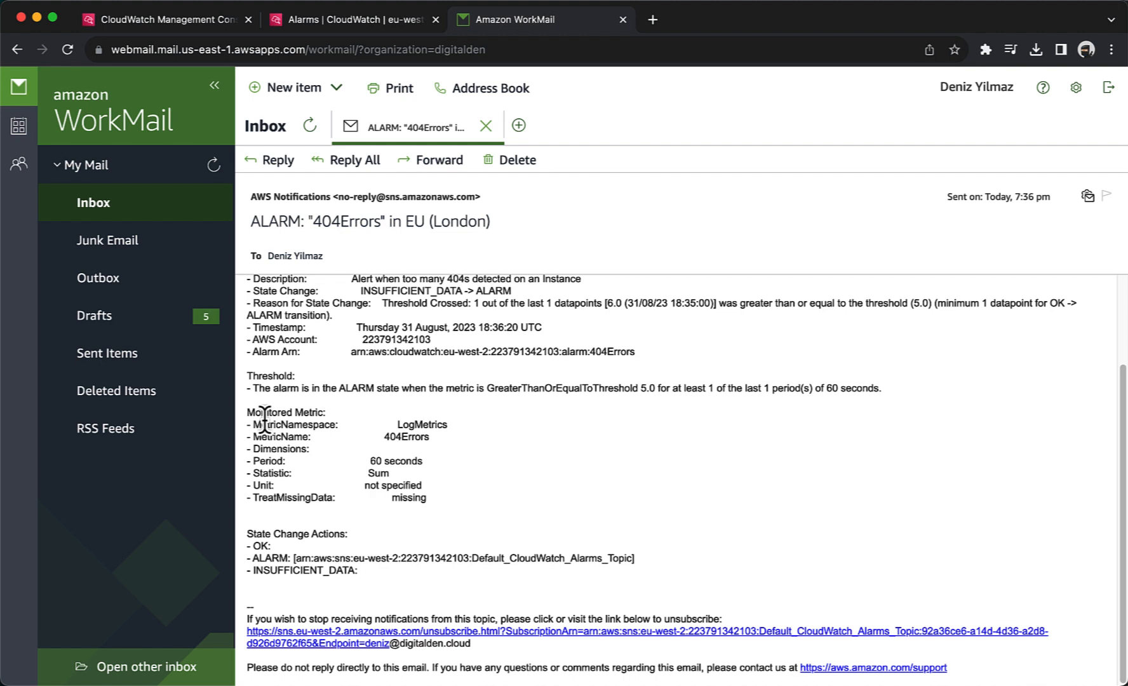
# Step: Close the mailbox and dismiss the pending-subscriptions and alarm-created CloudWatch banners
pyautogui.click(622, 20)
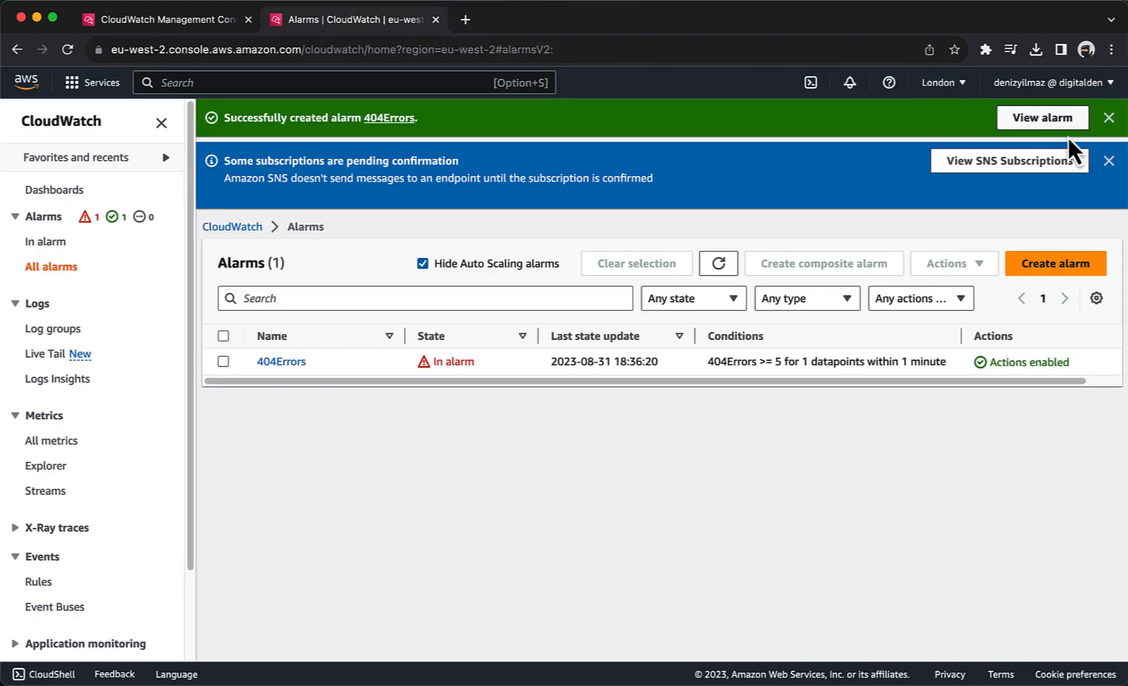
pyautogui.click(1108, 160)
pyautogui.click(1109, 118)
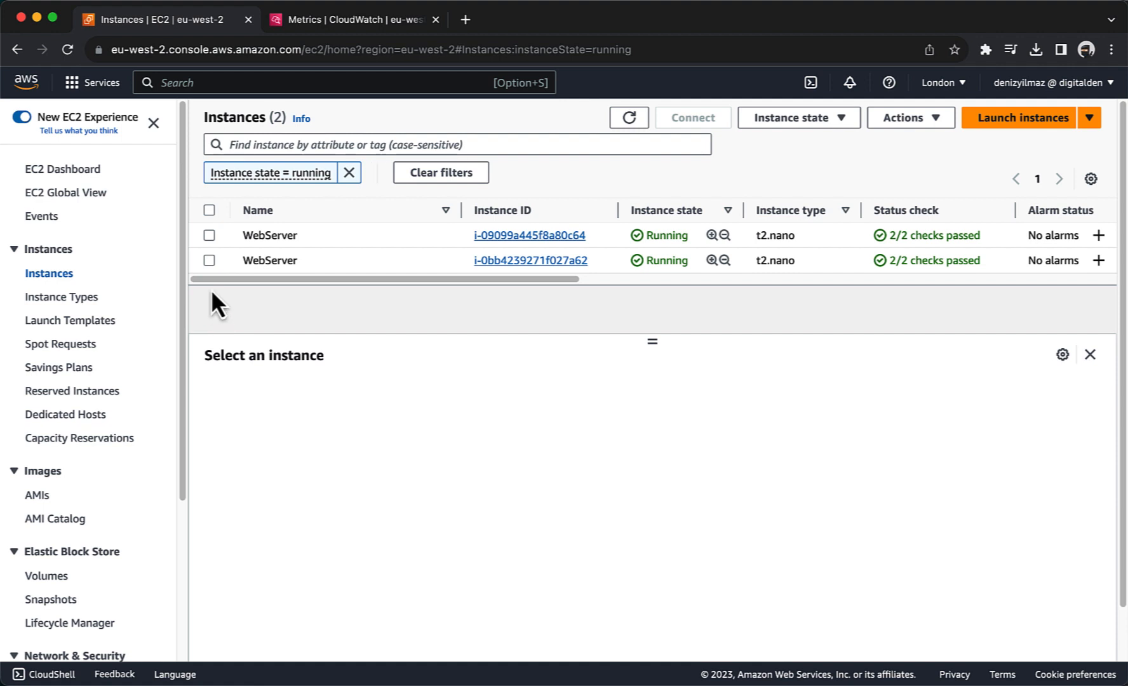
# Step: Select the first WebServer instance, scroll through its Monitoring graphs, then go to CloudWatch Metrics
pyautogui.click(207, 237)
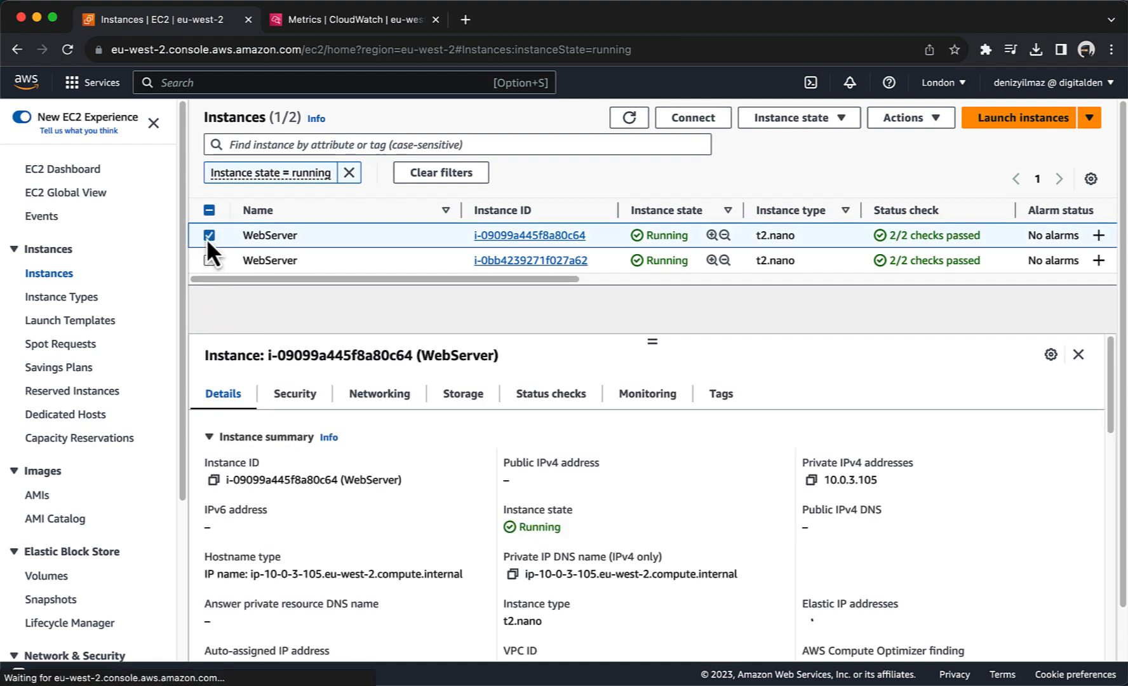
pyautogui.click(644, 407)
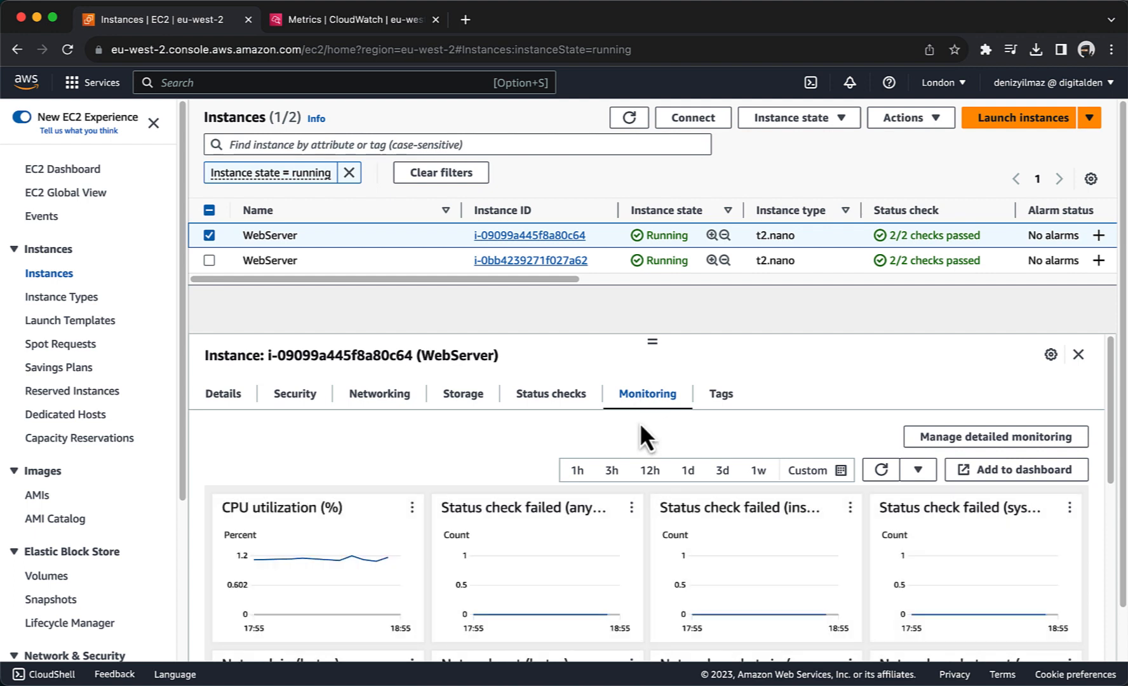
pyautogui.scroll(-4, 640, 426)
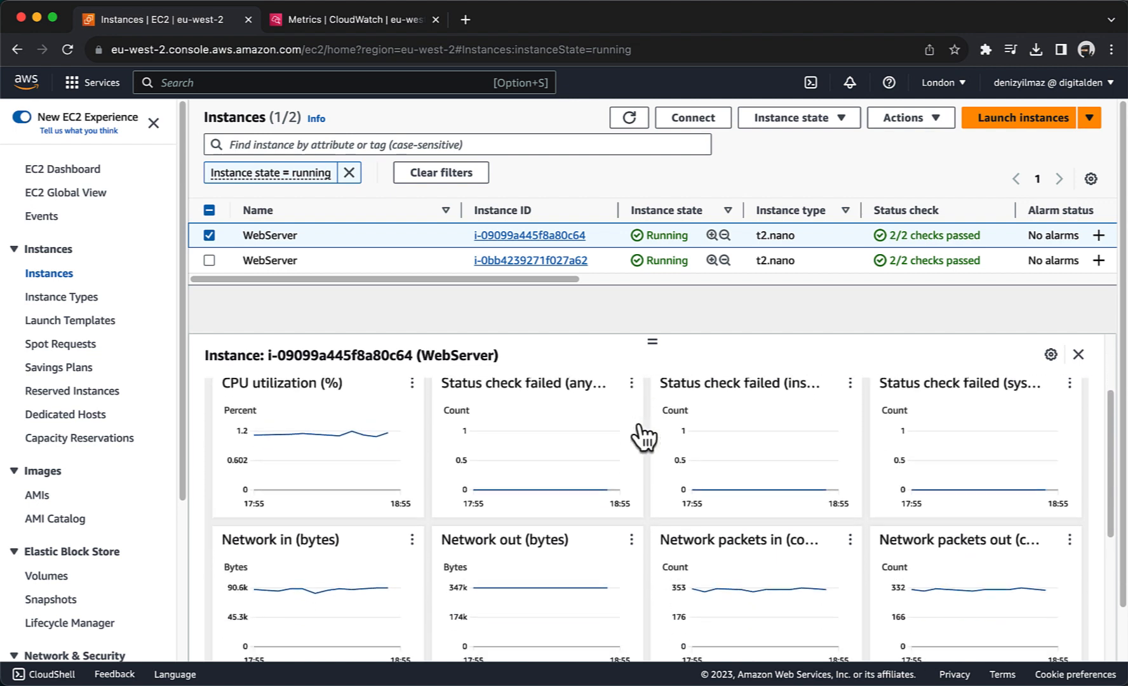
pyautogui.scroll(-2, 643, 437)
pyautogui.scroll(5, 644, 437)
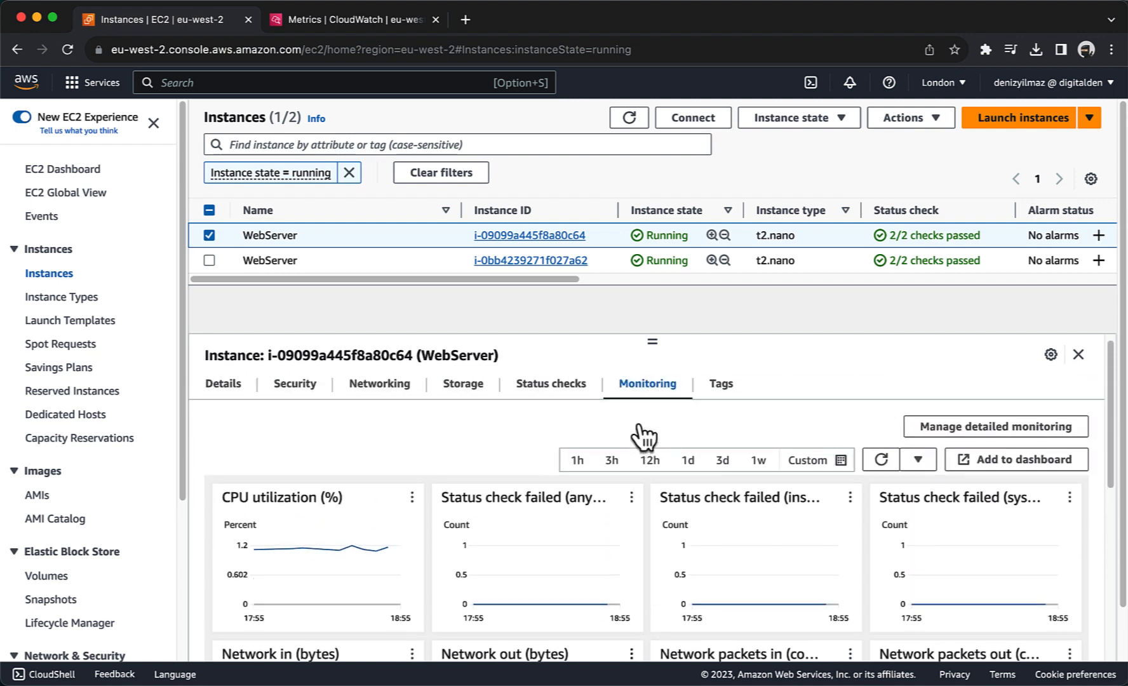
pyautogui.scroll(1, 640, 424)
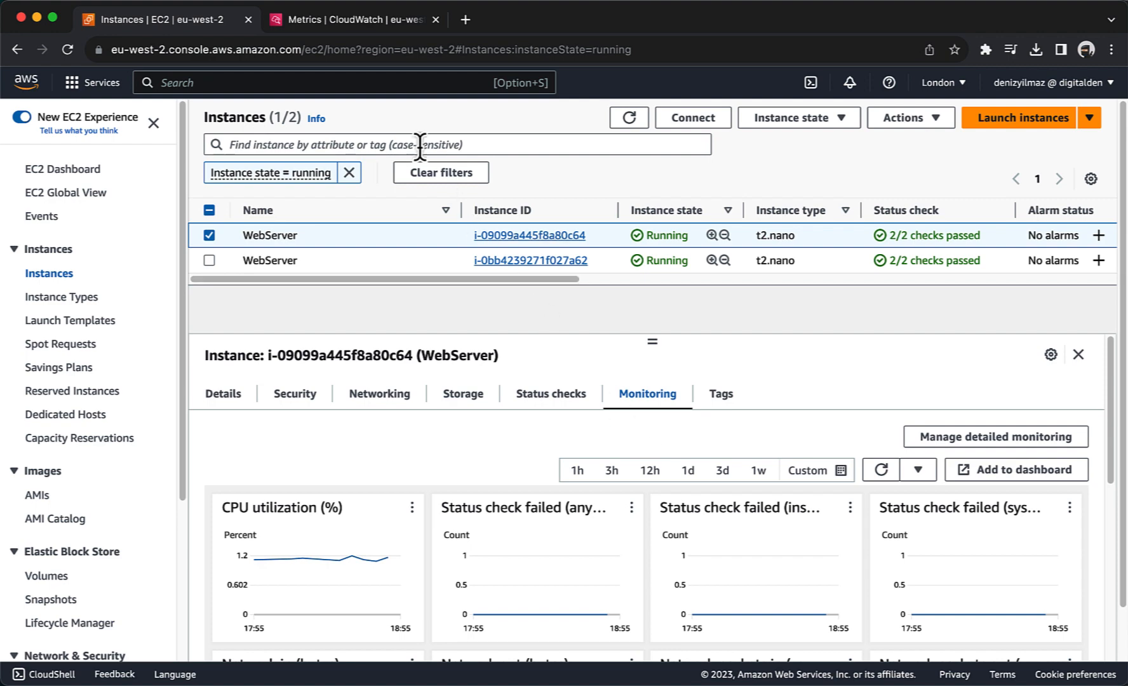
pyautogui.click(346, 25)
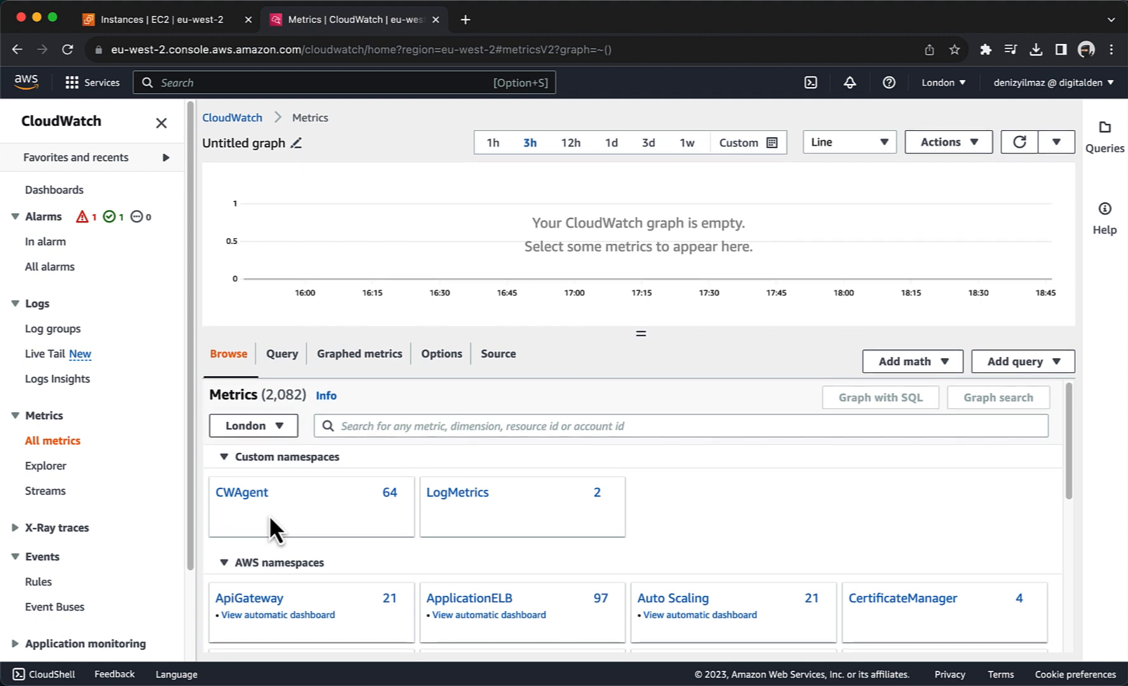
# Step: Browse the CWAgent disk metrics grouped by device, fstype, host and path
pyautogui.scroll(-3, 269, 514)
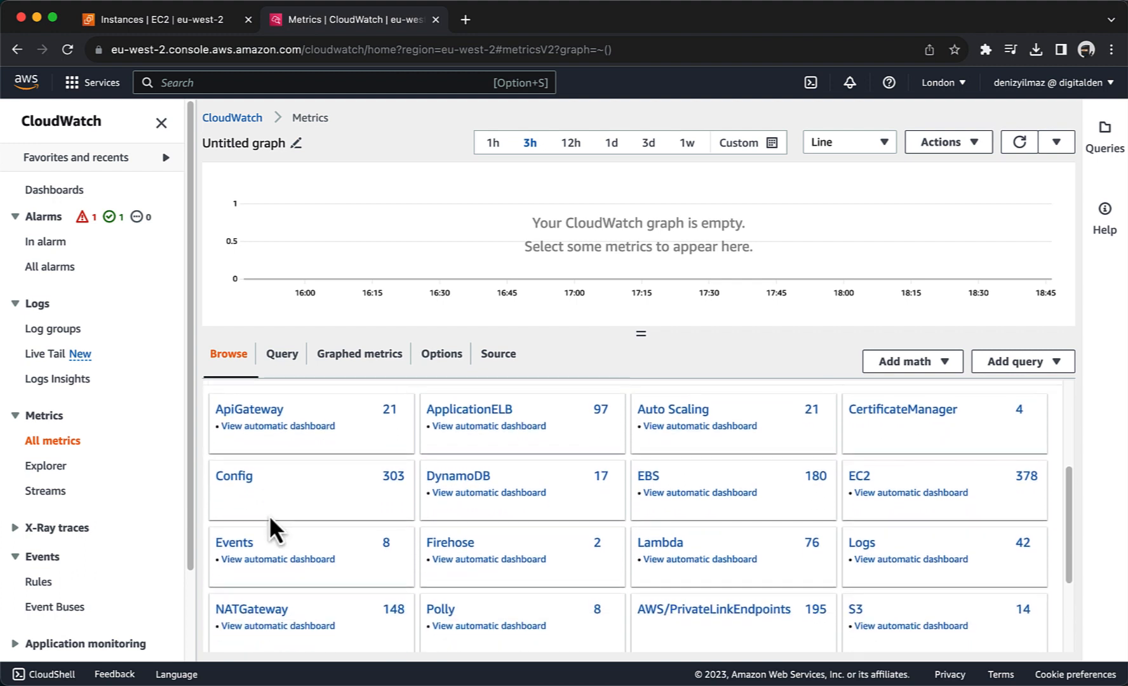
pyautogui.scroll(-2, 269, 515)
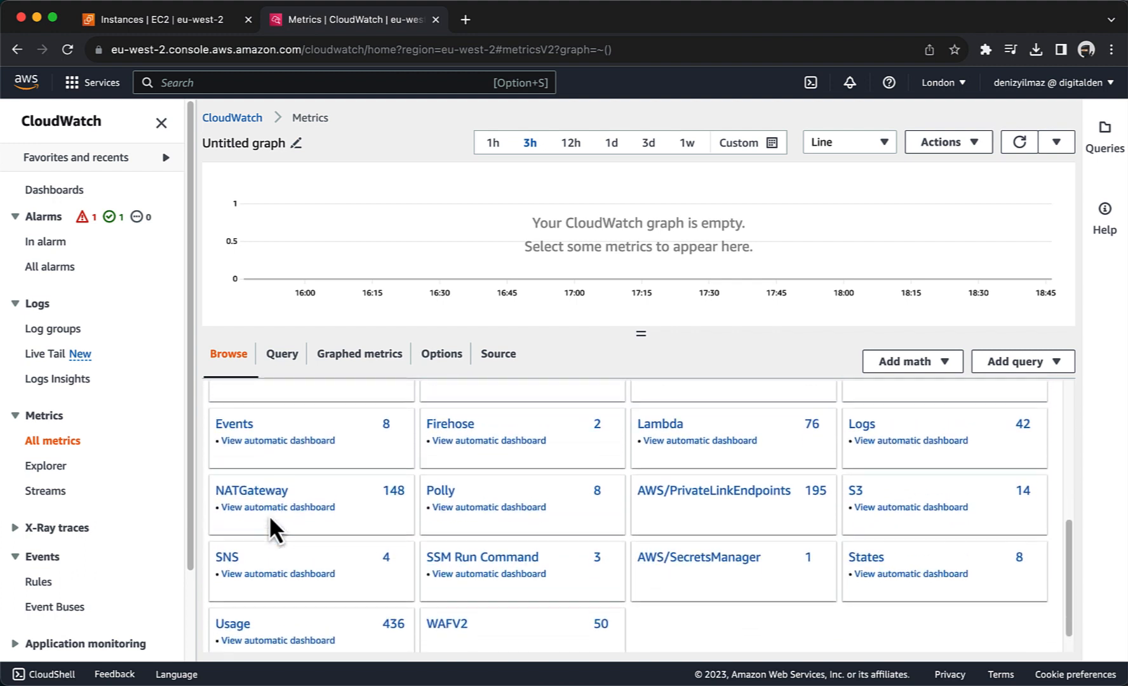
pyautogui.scroll(2, 268, 515)
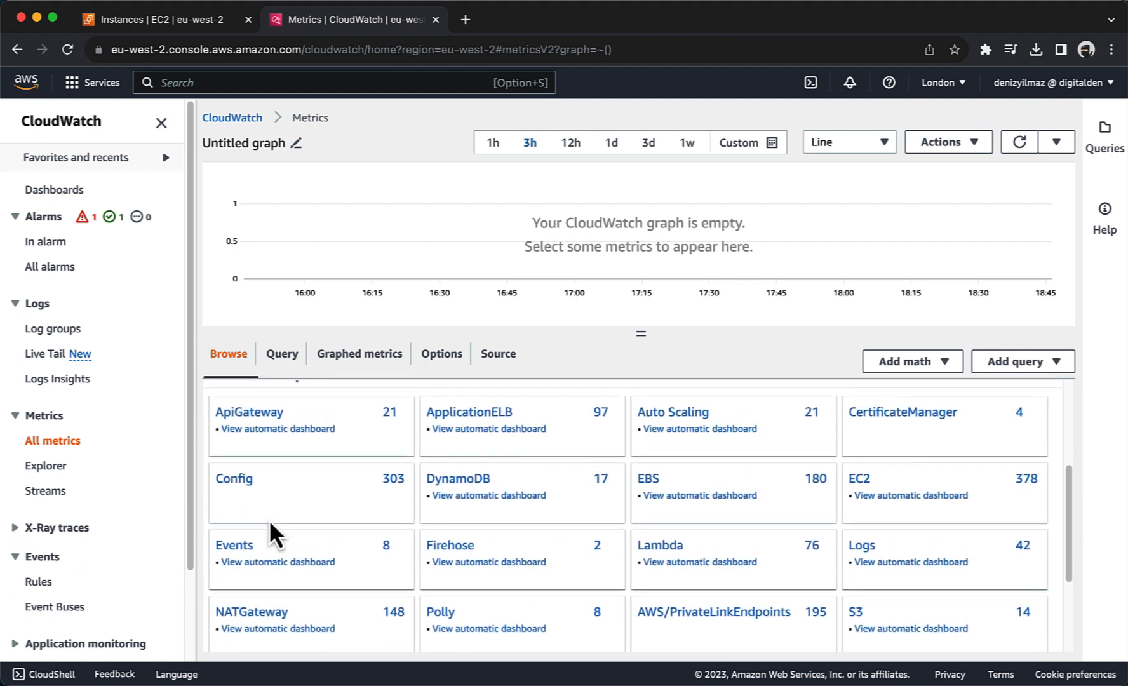
pyautogui.scroll(3, 269, 522)
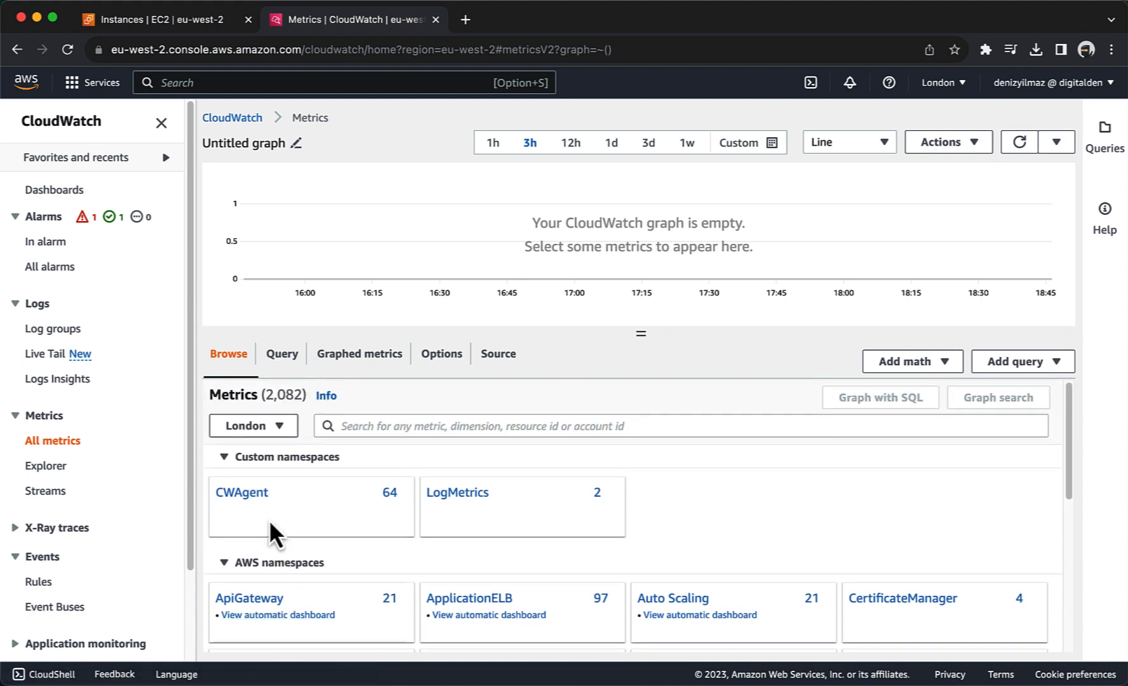
pyautogui.click(250, 498)
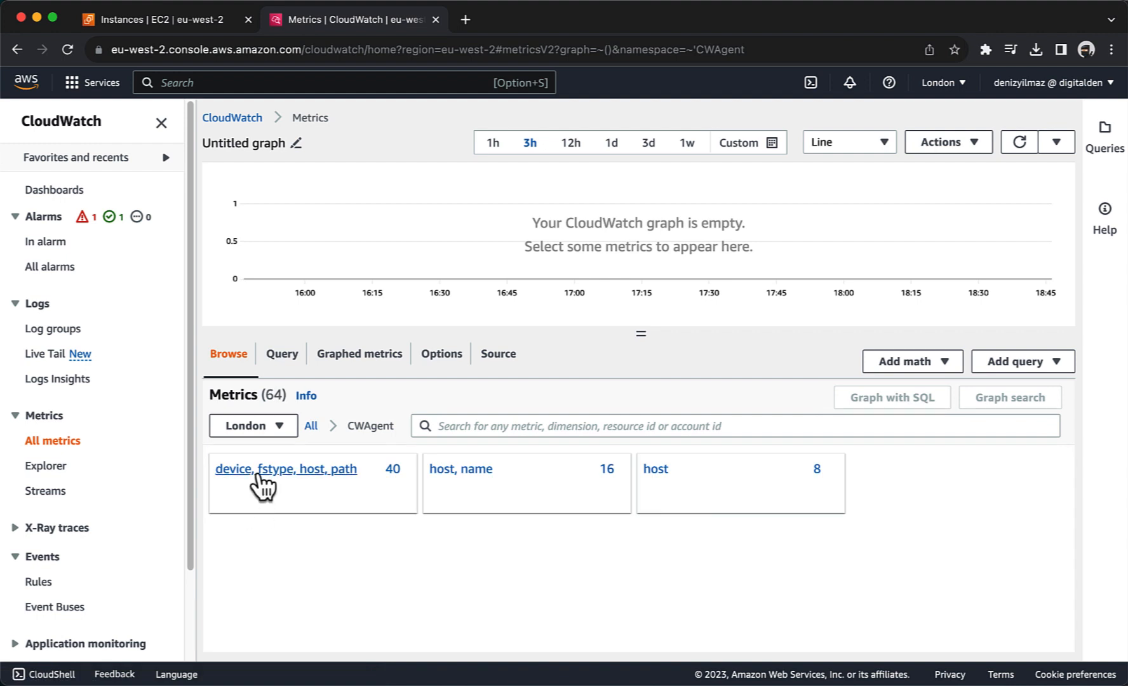
pyautogui.click(257, 471)
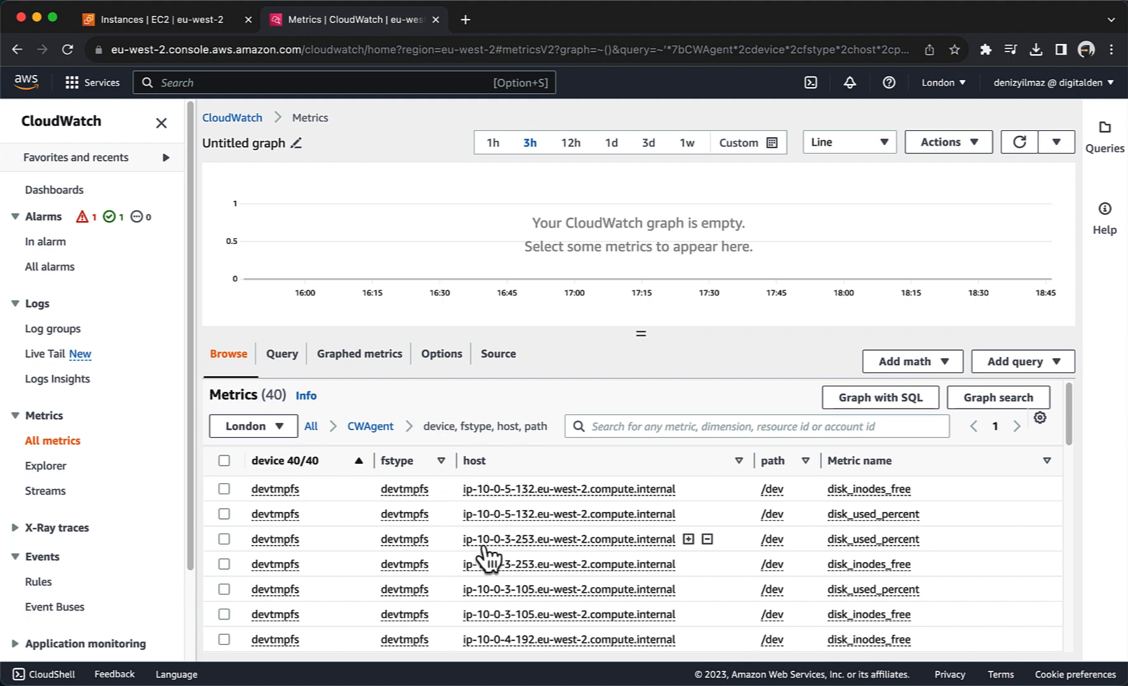
pyautogui.scroll(-3, 483, 550)
pyautogui.scroll(-10, 484, 550)
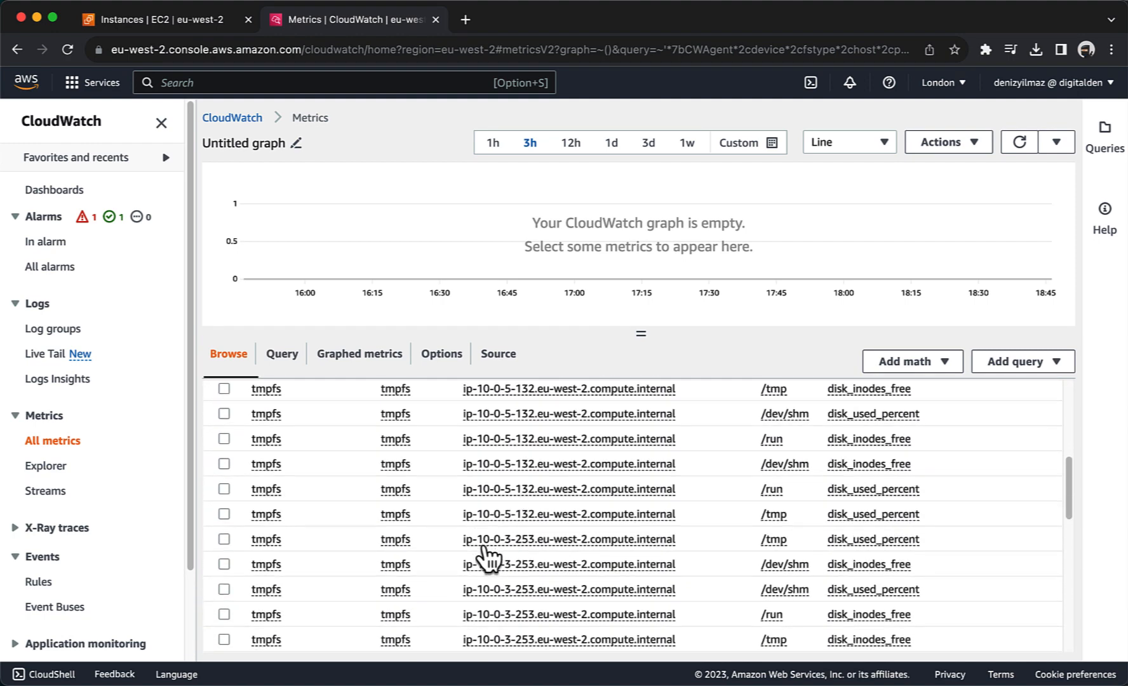
pyautogui.scroll(-3, 485, 544)
pyautogui.scroll(15, 486, 553)
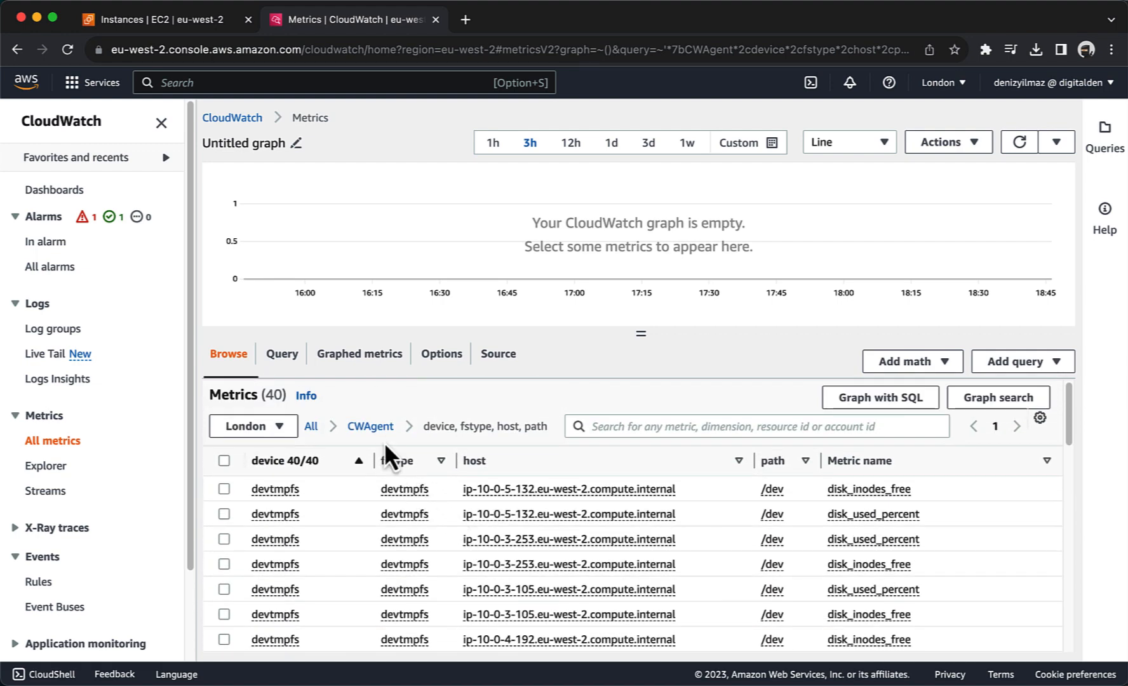
# Step: Review the CWAgent per-host swap and memory metrics, then return to all namespaces
pyautogui.click(375, 428)
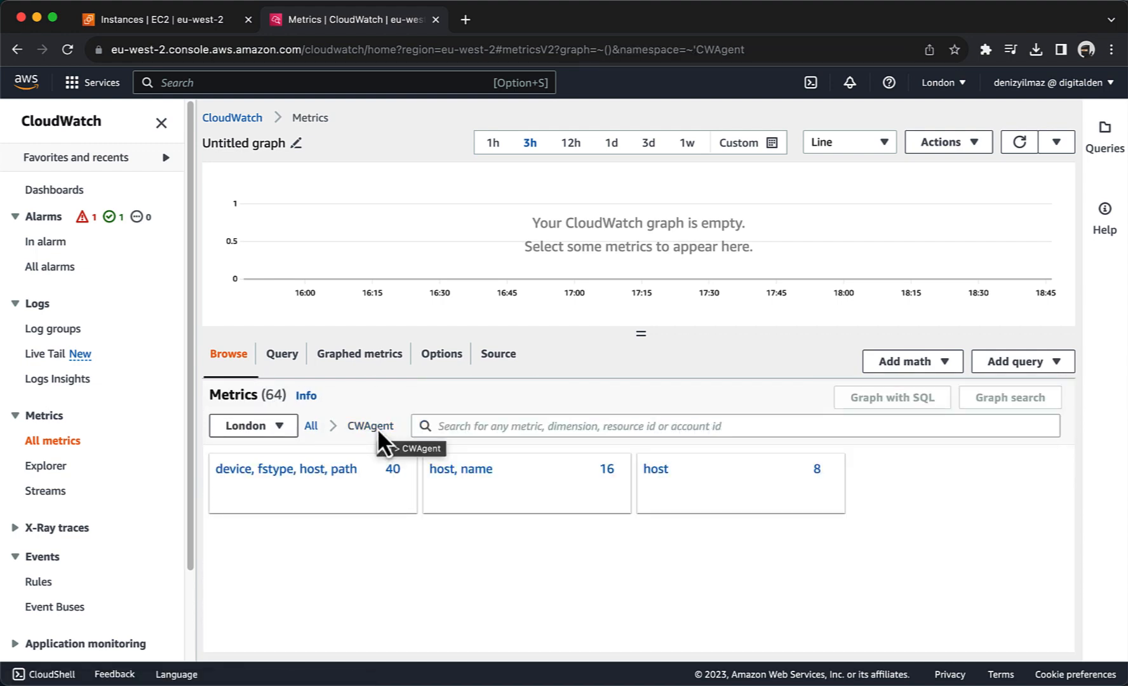
pyautogui.click(652, 475)
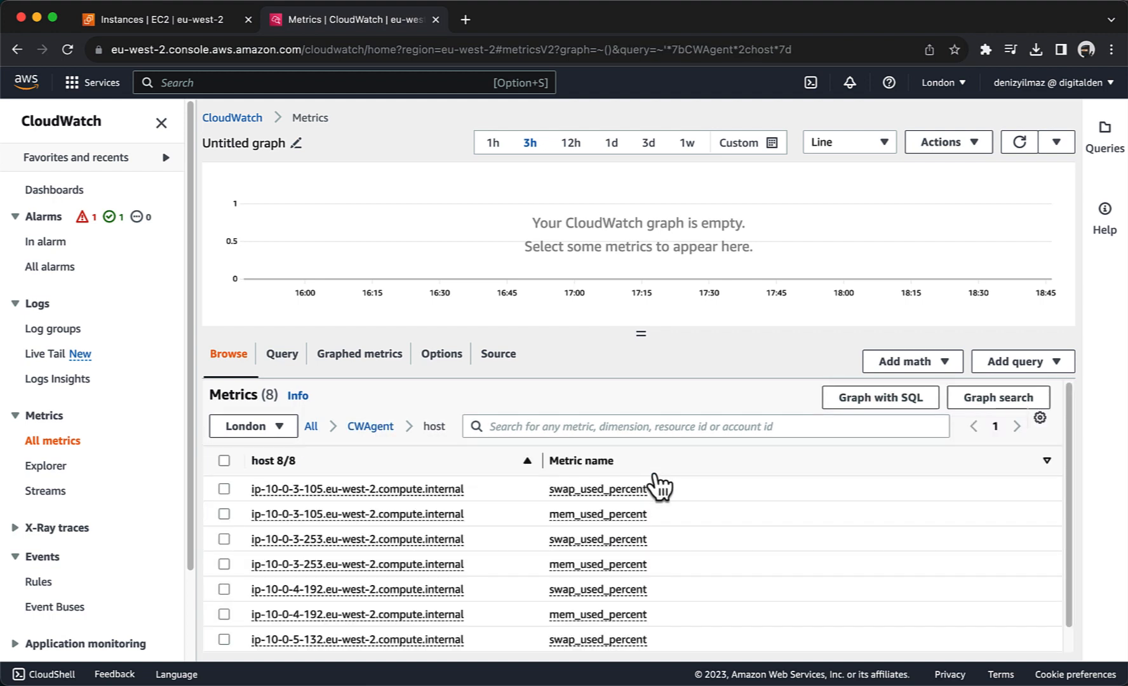
pyautogui.scroll(-1, 554, 550)
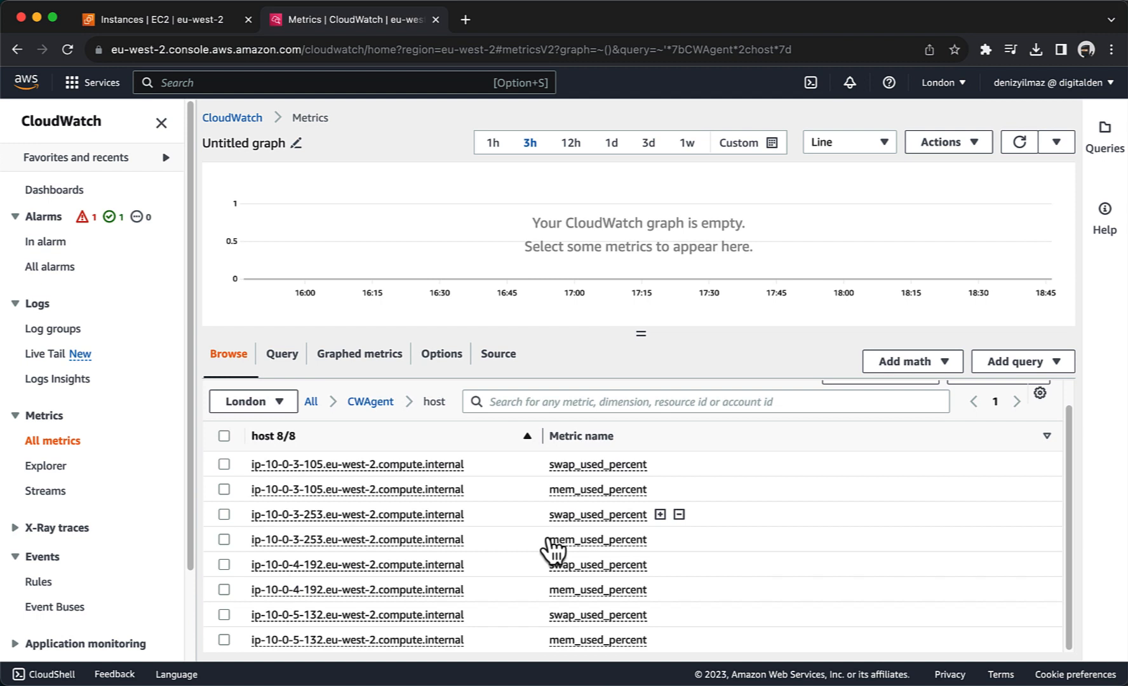
pyautogui.scroll(1, 554, 550)
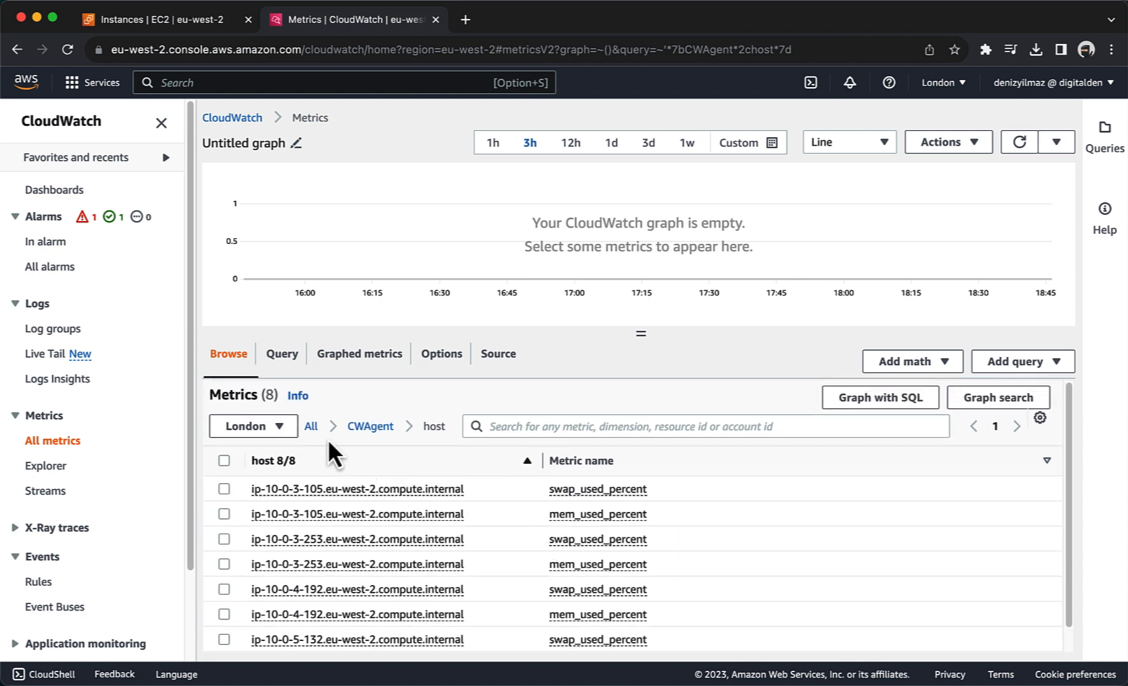
pyautogui.click(310, 430)
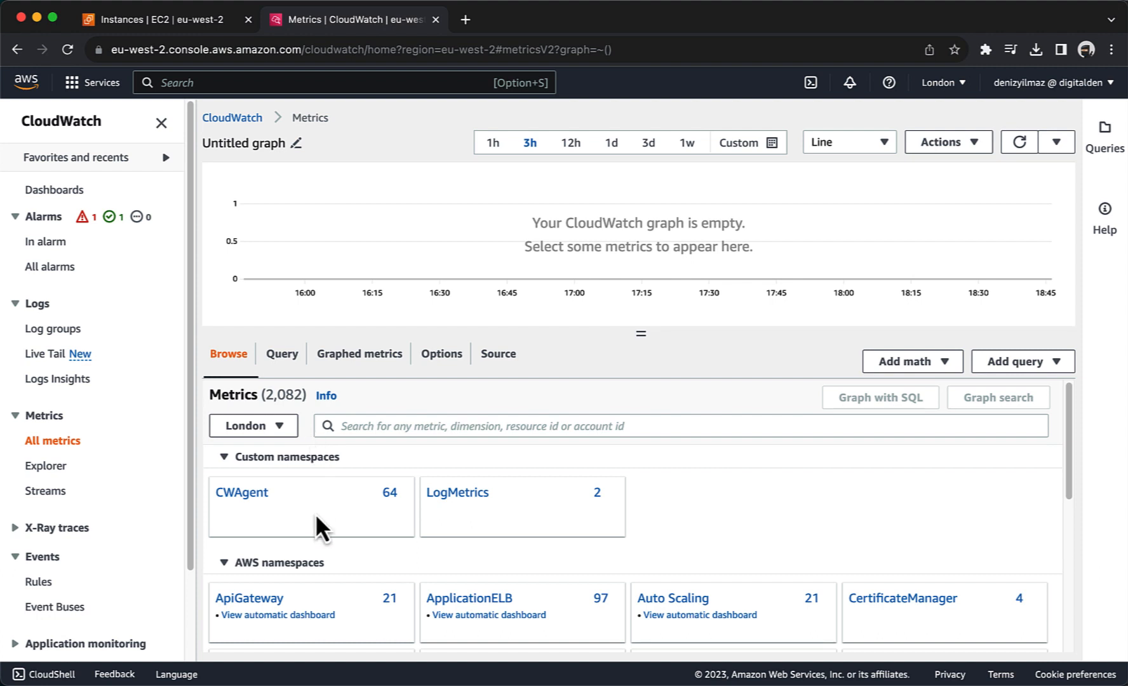
# Step: Scroll through the list of CloudWatch metric namespaces
pyautogui.scroll(-3, 316, 516)
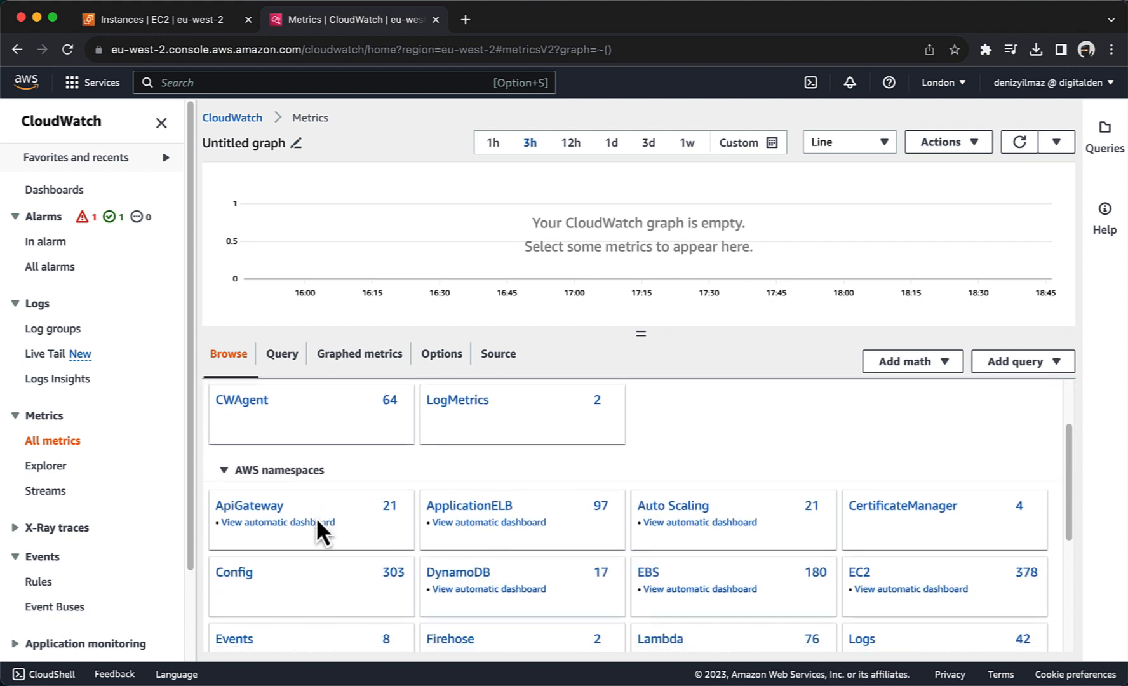
pyautogui.scroll(-4, 316, 517)
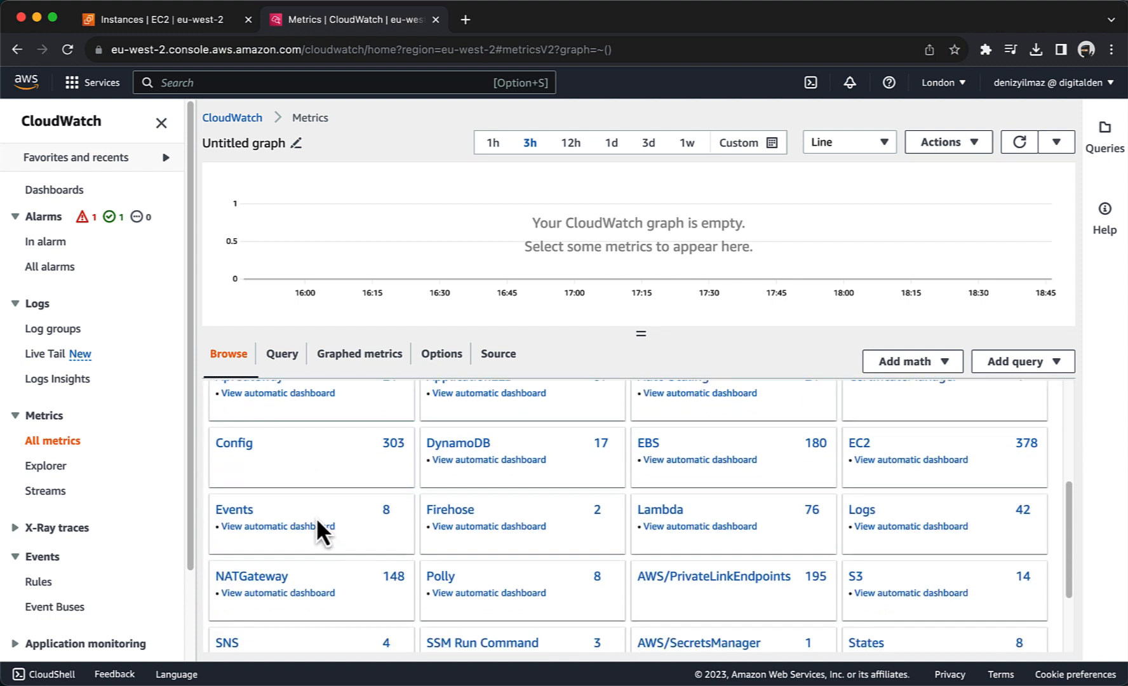
pyautogui.scroll(-4, 316, 517)
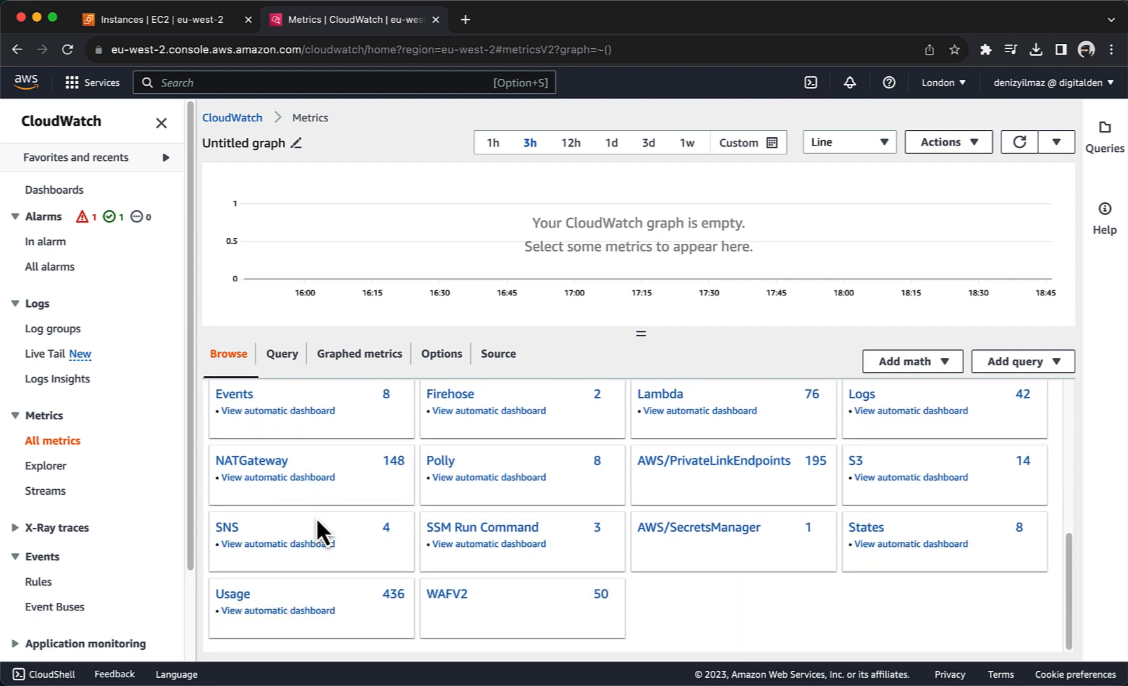
pyautogui.scroll(15, 315, 519)
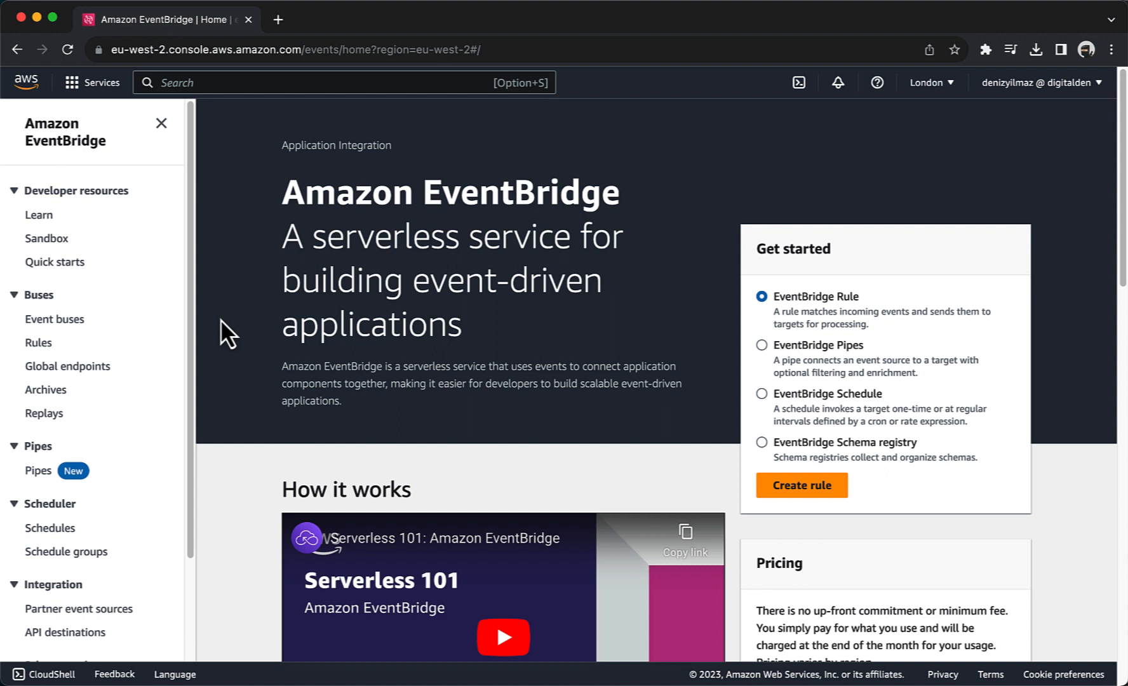
# Step: Start a new EventBridge rule named Instance_Stopped_Terminated
pyautogui.click(37, 349)
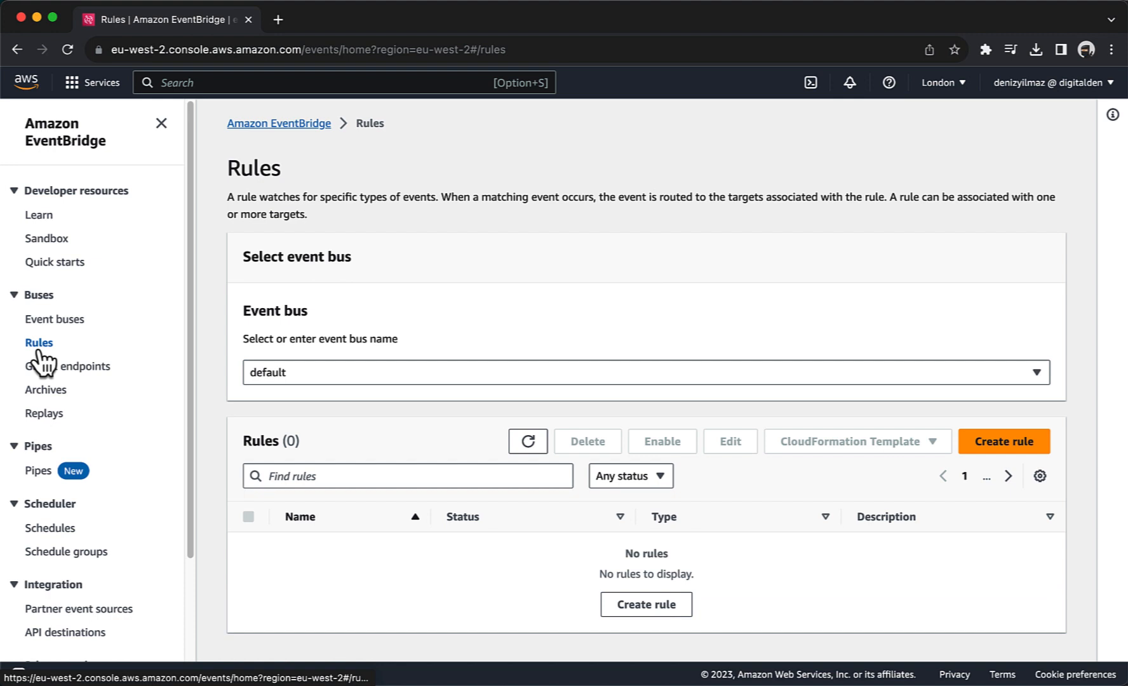
pyautogui.click(613, 607)
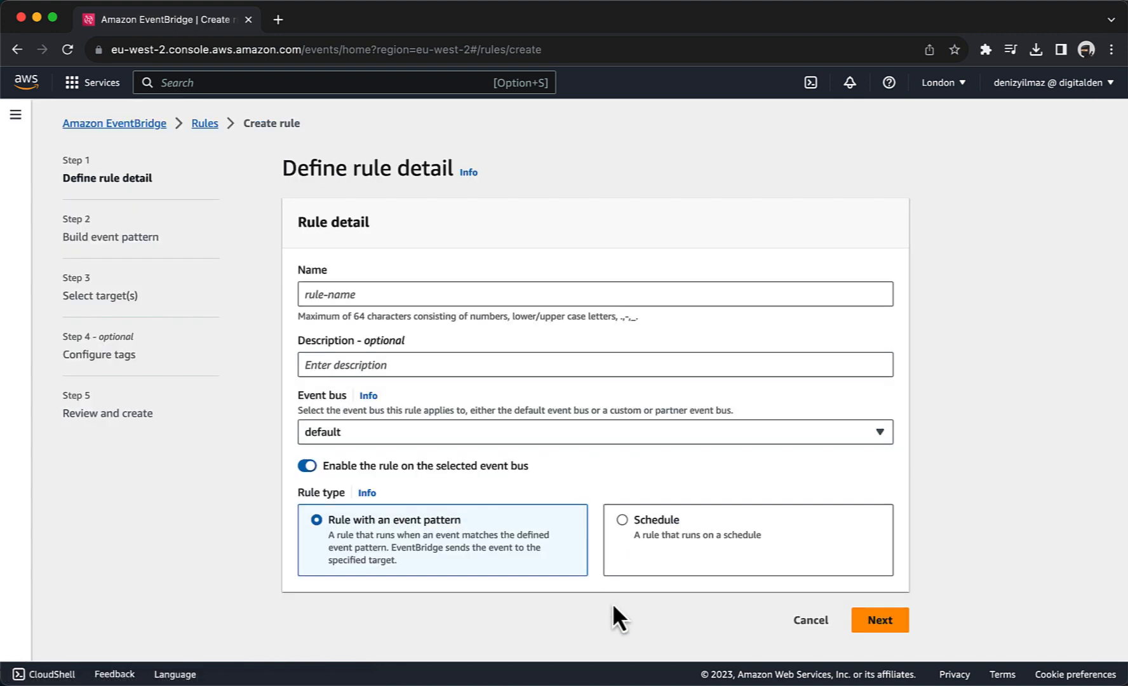
pyautogui.click(355, 294)
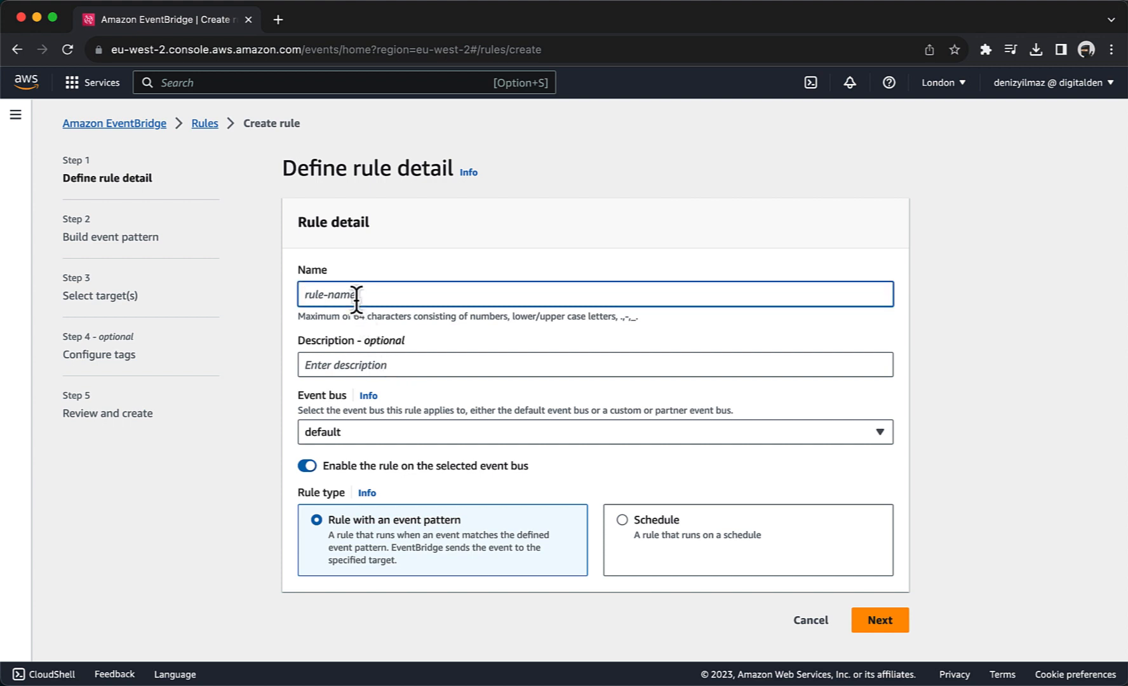
pyautogui.write('Instance_Stopped_Terminated')
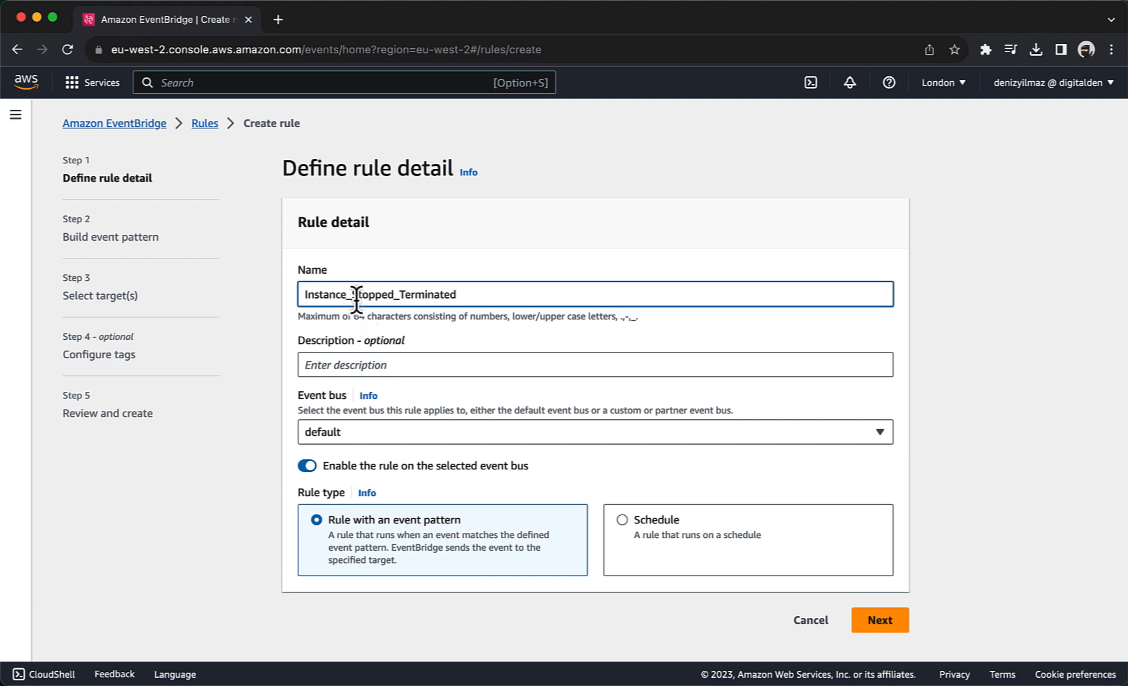
pyautogui.click(868, 621)
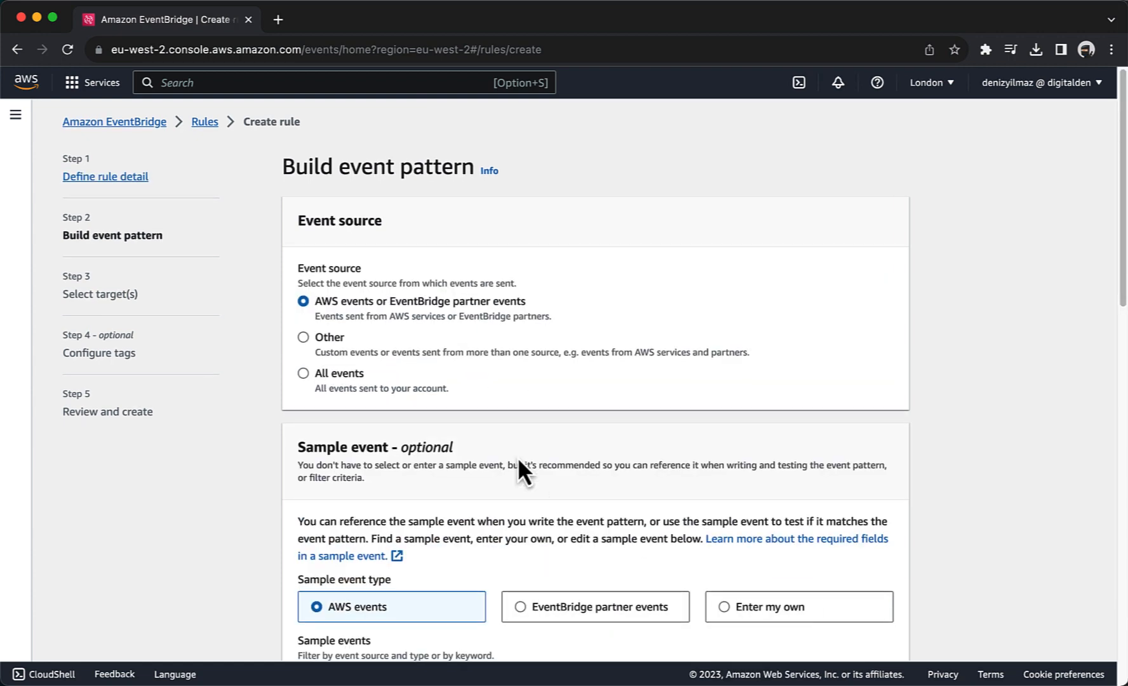
# Step: Set the event pattern to AWS service EC2 with EC2 Instance State-change Notification events
pyautogui.scroll(-3, 517, 460)
pyautogui.scroll(-12, 517, 457)
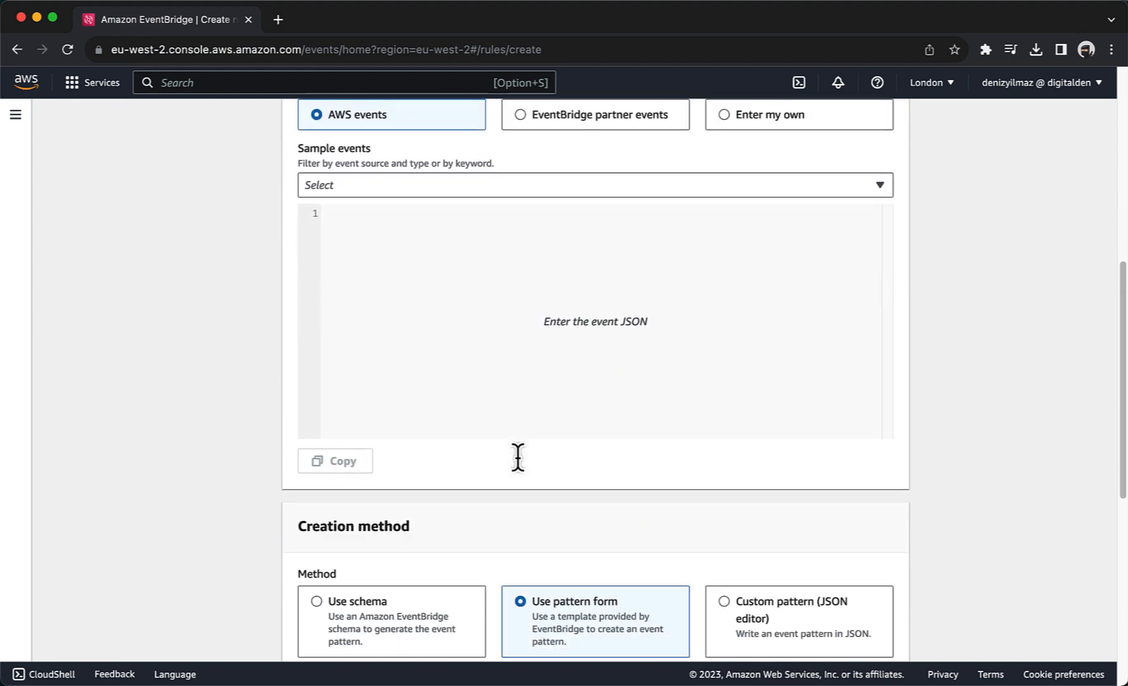
pyautogui.scroll(-2, 518, 460)
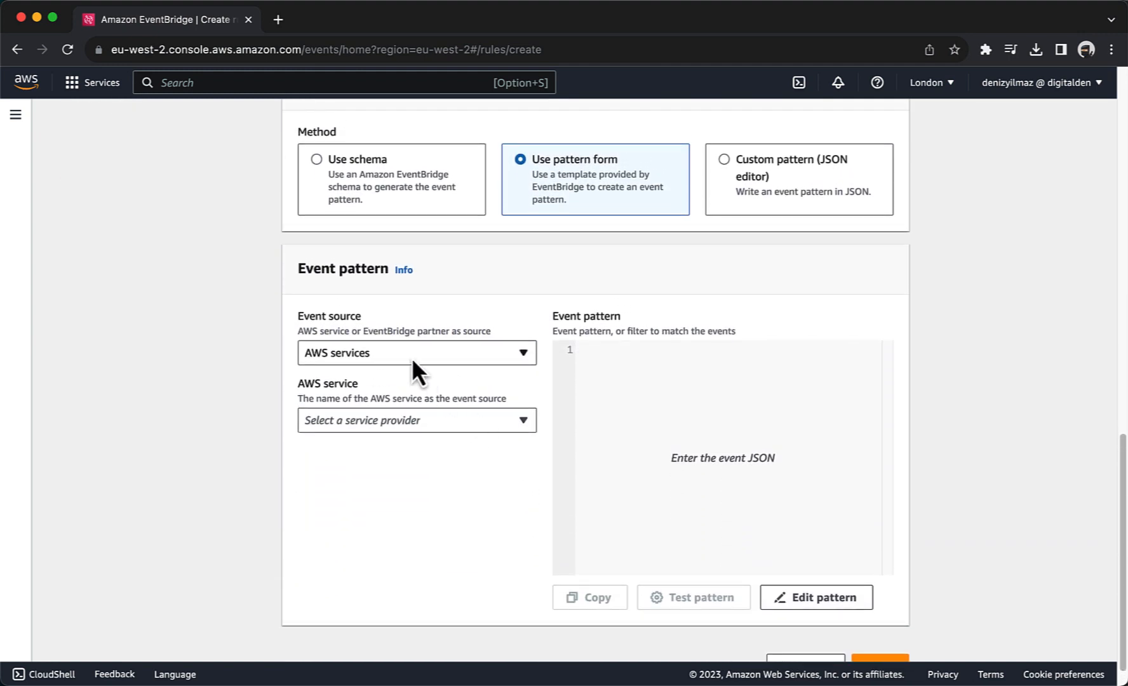
pyautogui.click(359, 423)
pyautogui.scroll(-12, 360, 366)
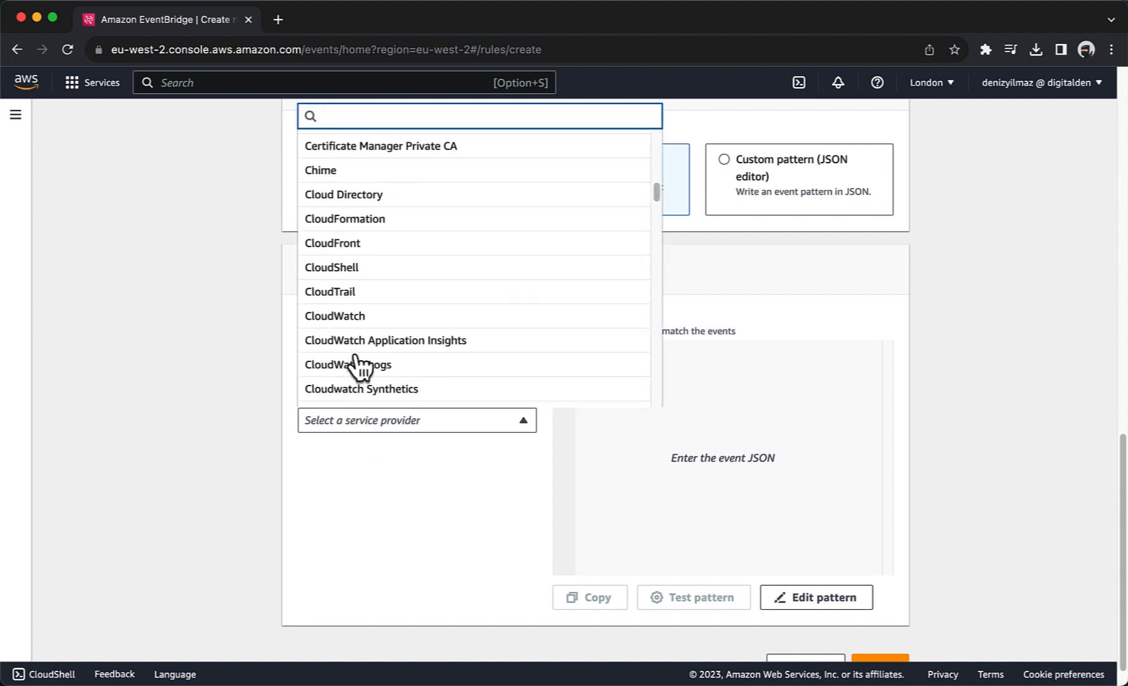
pyautogui.scroll(-8, 360, 367)
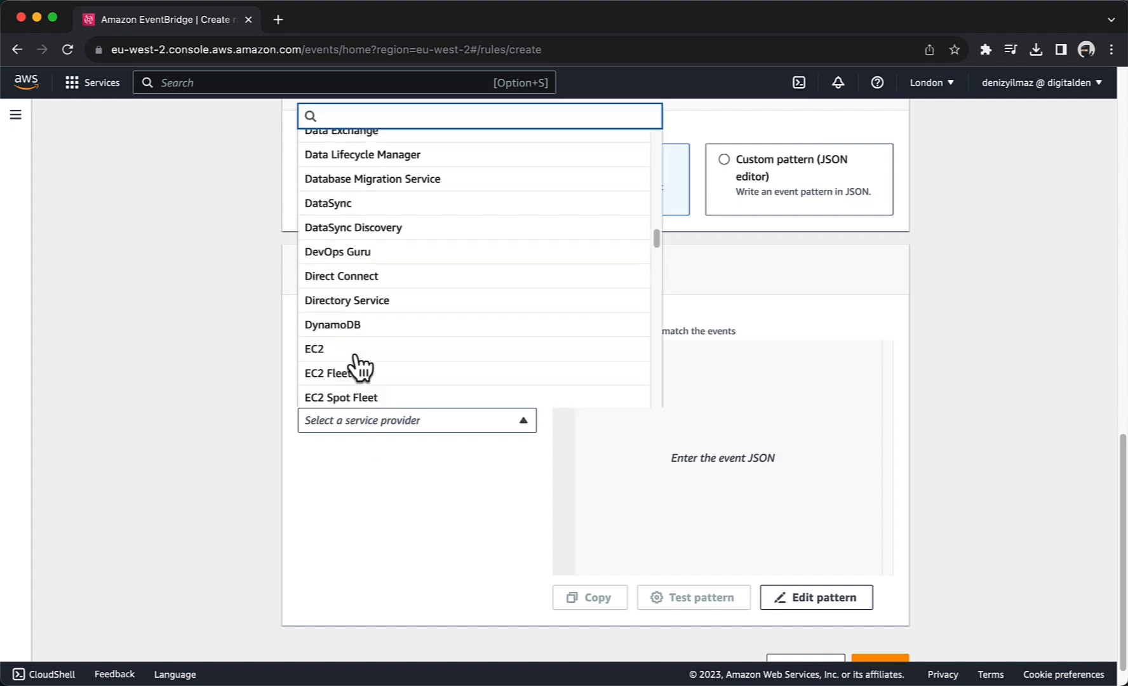
pyautogui.click(343, 317)
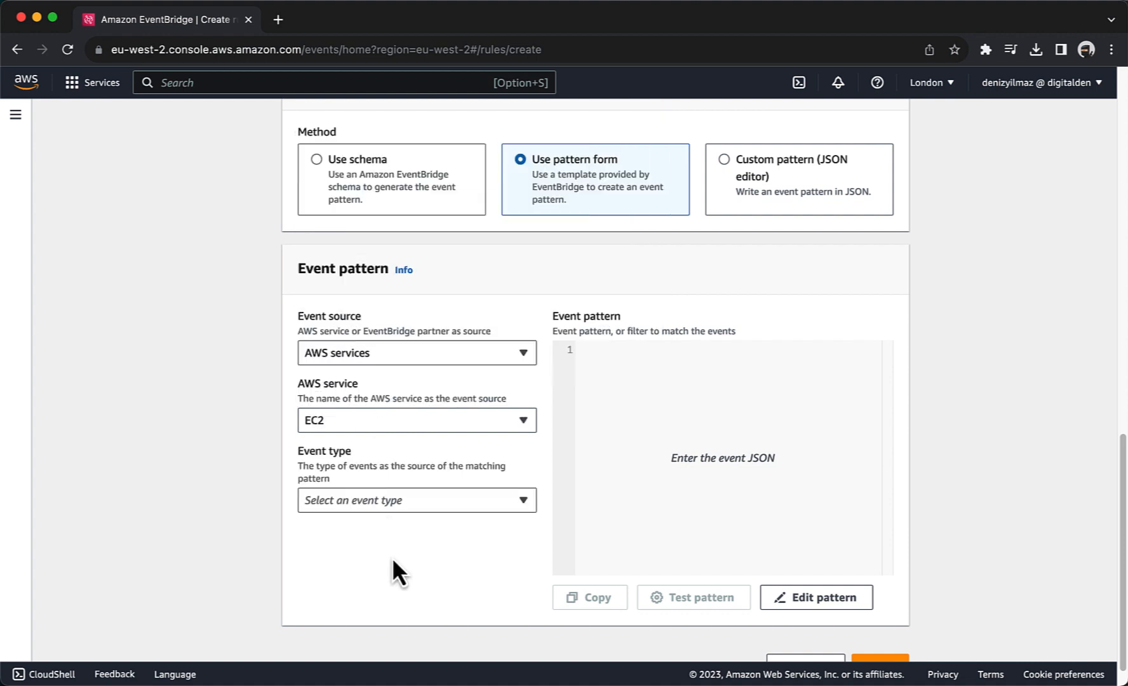
pyautogui.click(372, 504)
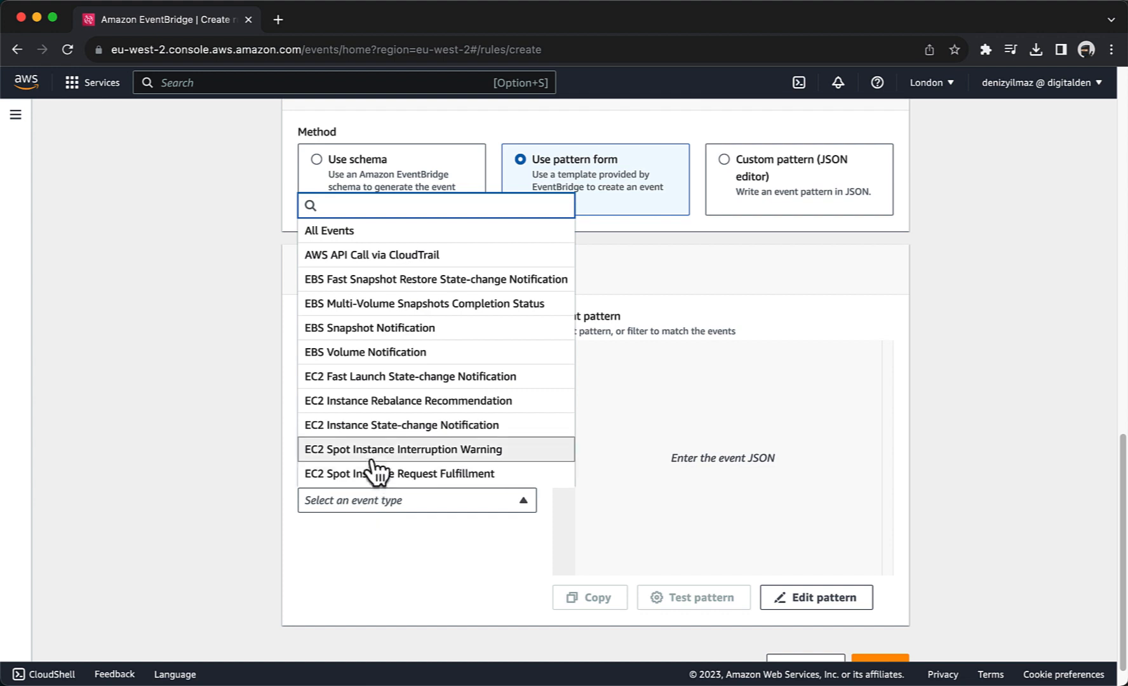
pyautogui.click(367, 431)
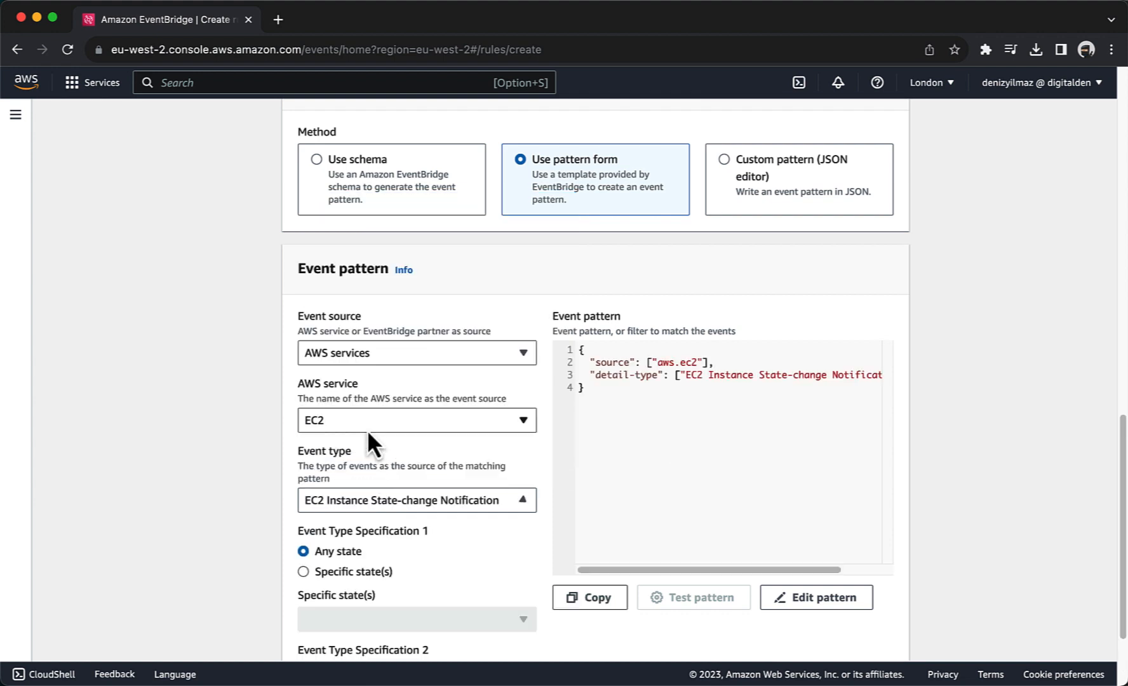
# Step: Restrict the pattern to the specific states stopped and terminated, and continue to targets
pyautogui.scroll(-3, 445, 525)
pyautogui.scroll(-1, 445, 525)
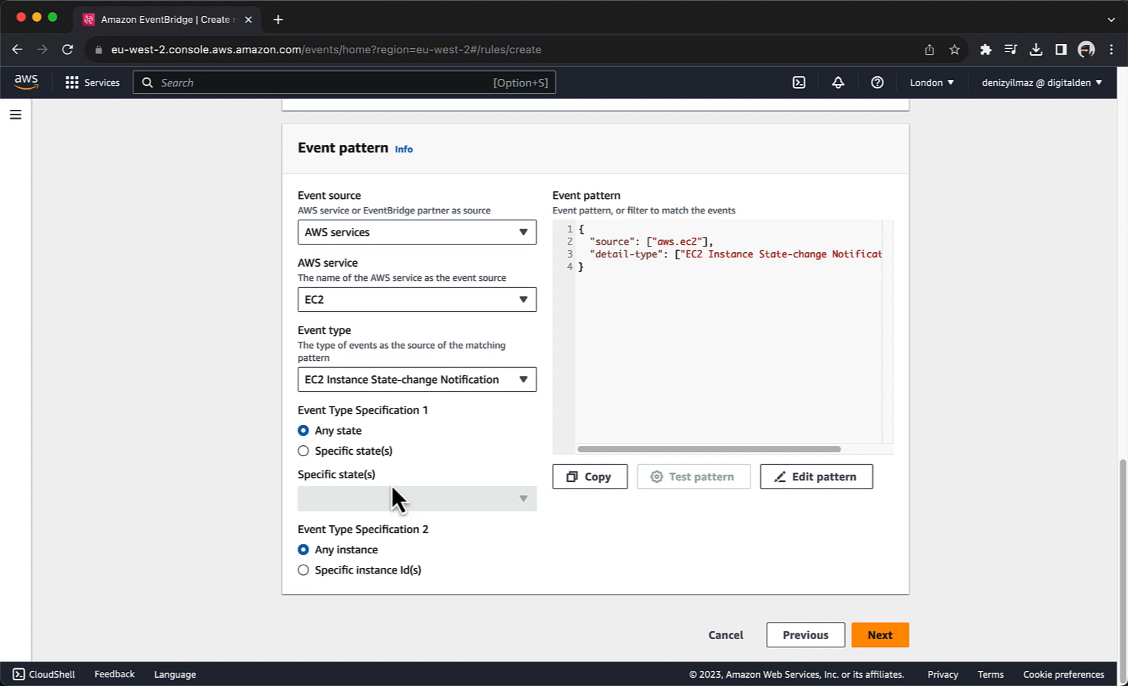
pyautogui.click(338, 456)
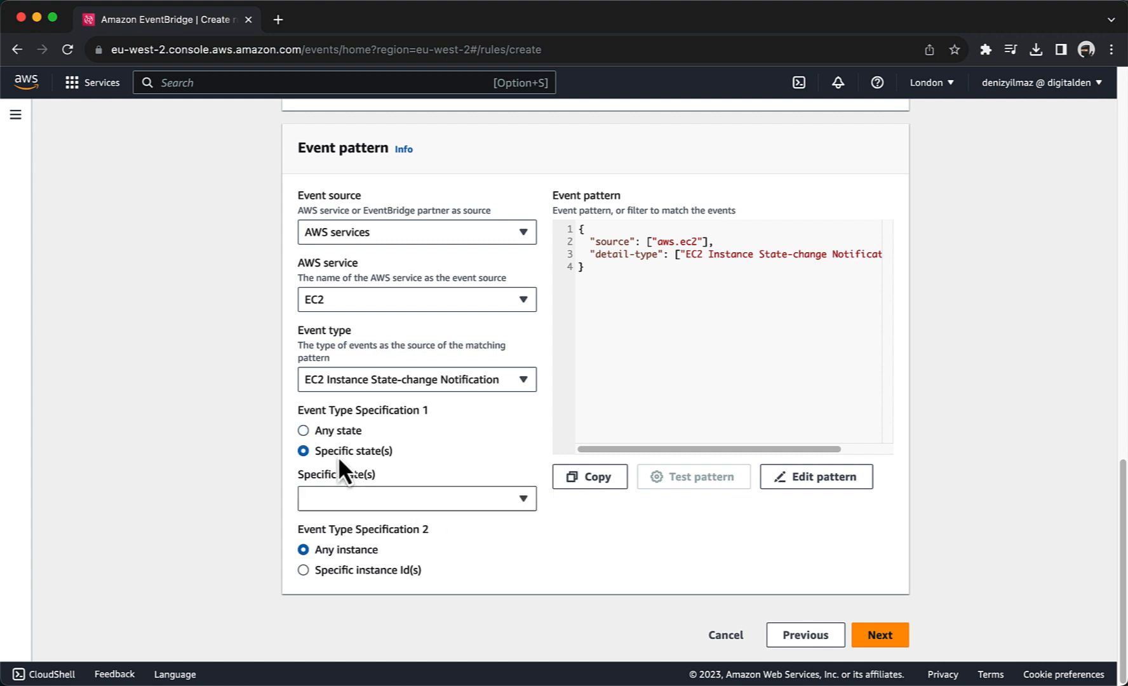
pyautogui.click(346, 501)
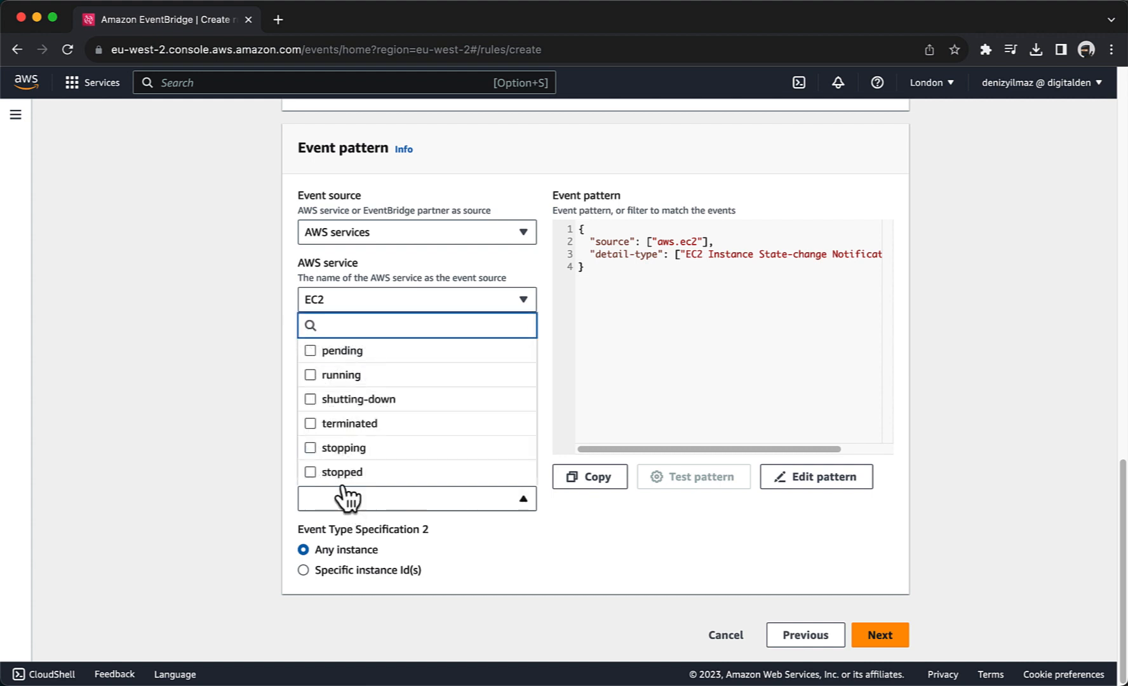
pyautogui.click(338, 471)
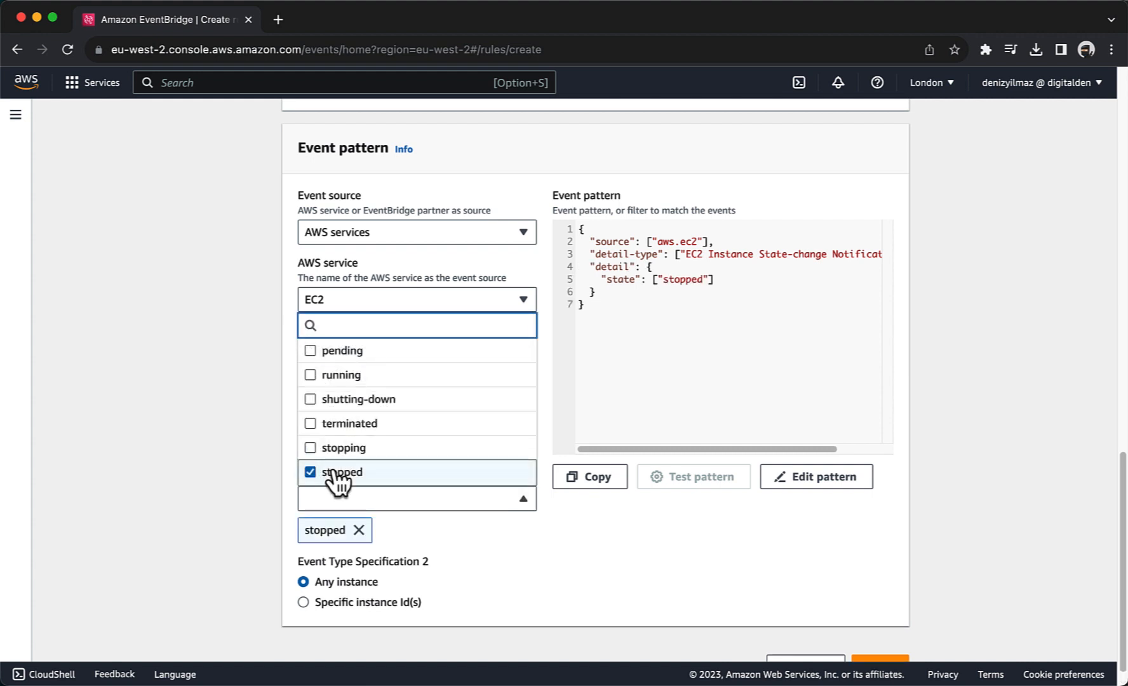
pyautogui.click(335, 431)
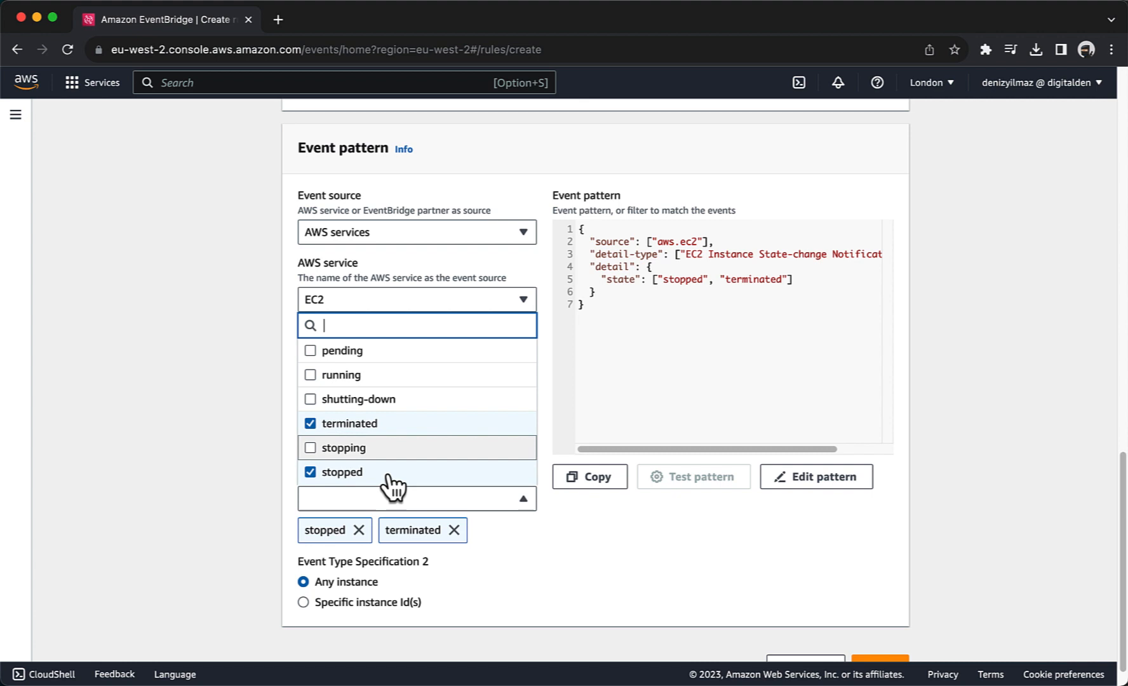
pyautogui.click(531, 564)
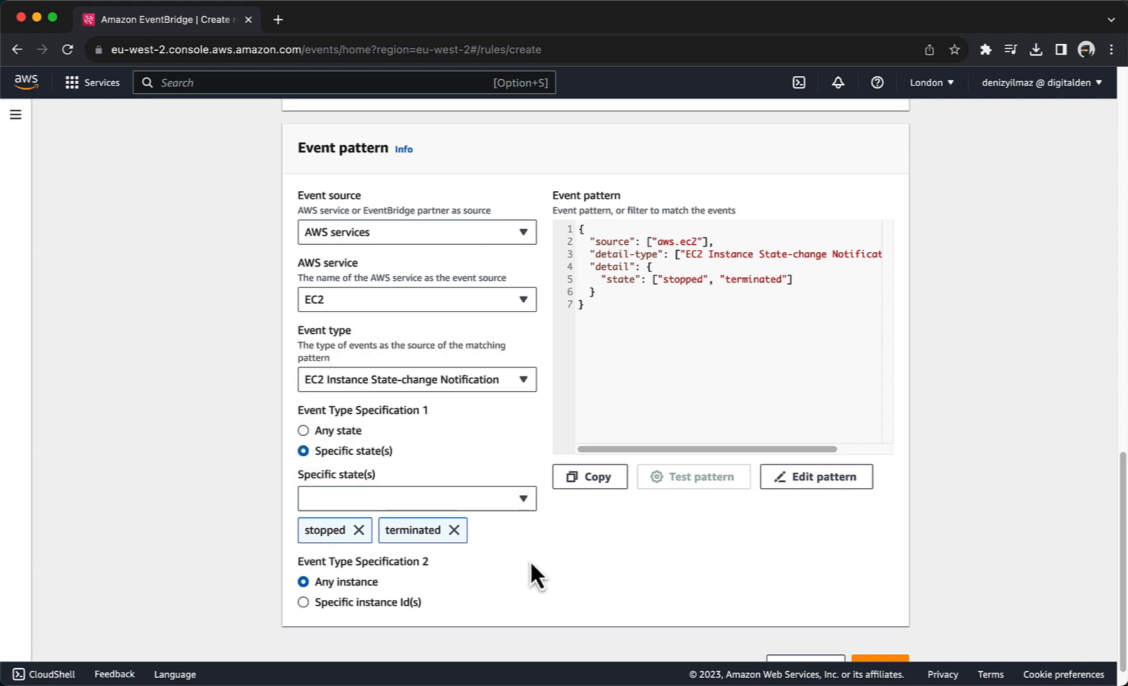
pyautogui.scroll(-2, 530, 560)
pyautogui.click(870, 640)
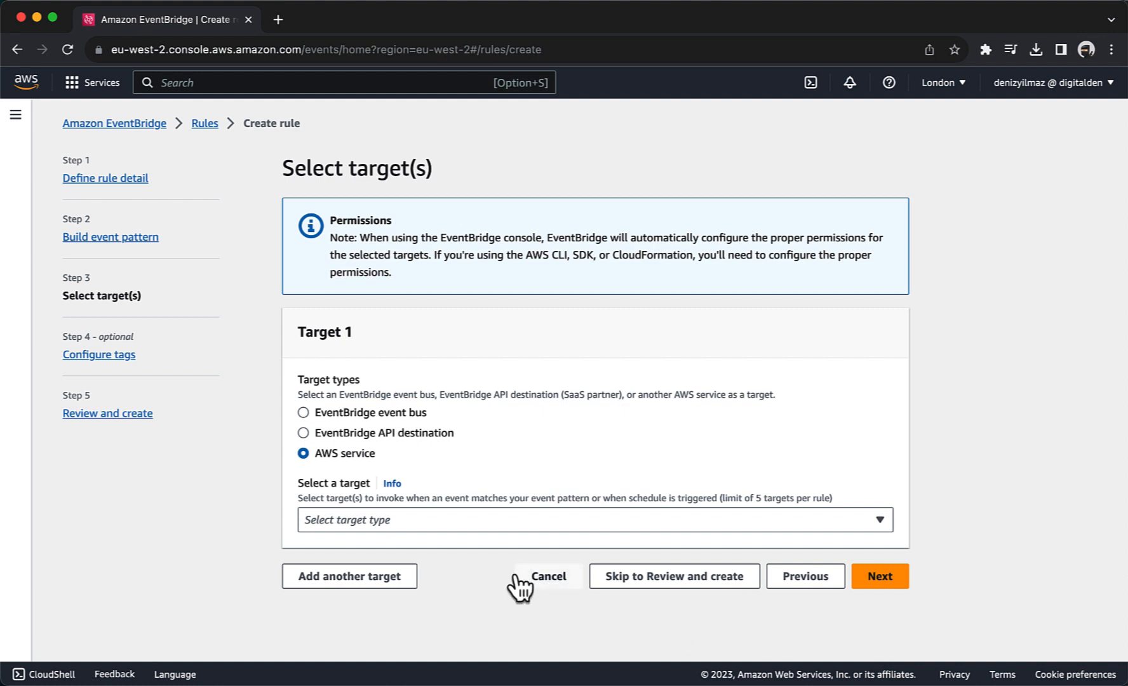
# Step: Set the rule's target to SNS topic Default_CloudWatch_Alarms_Topic
pyautogui.click(481, 527)
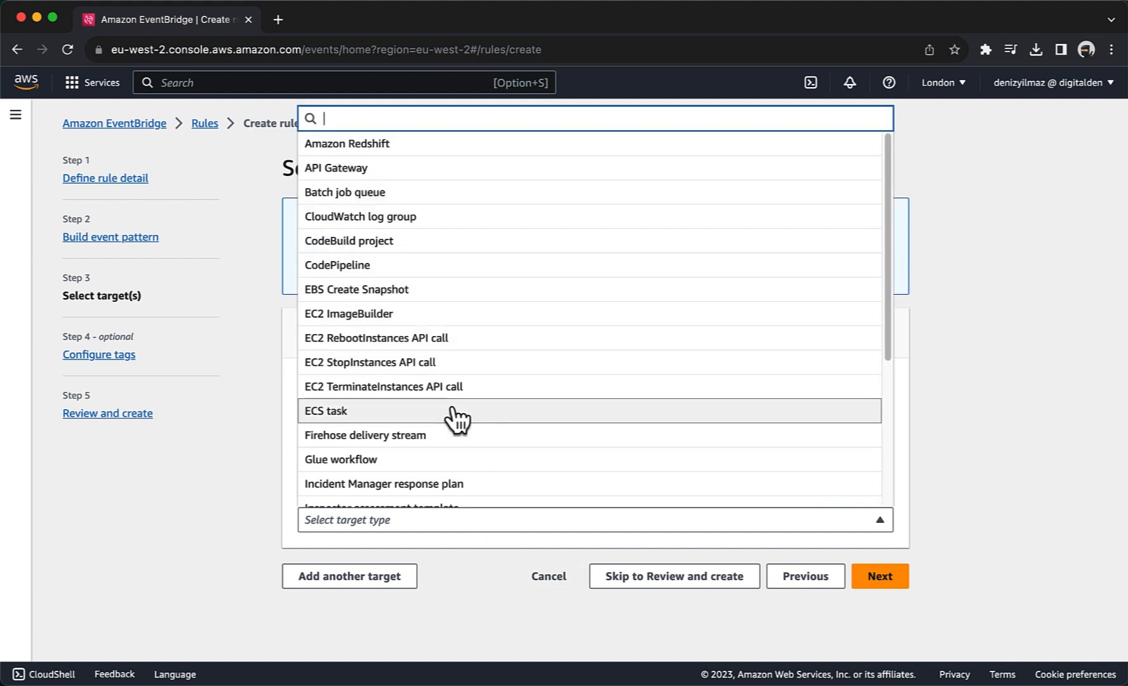
pyautogui.scroll(-4, 456, 414)
pyautogui.scroll(-2, 455, 416)
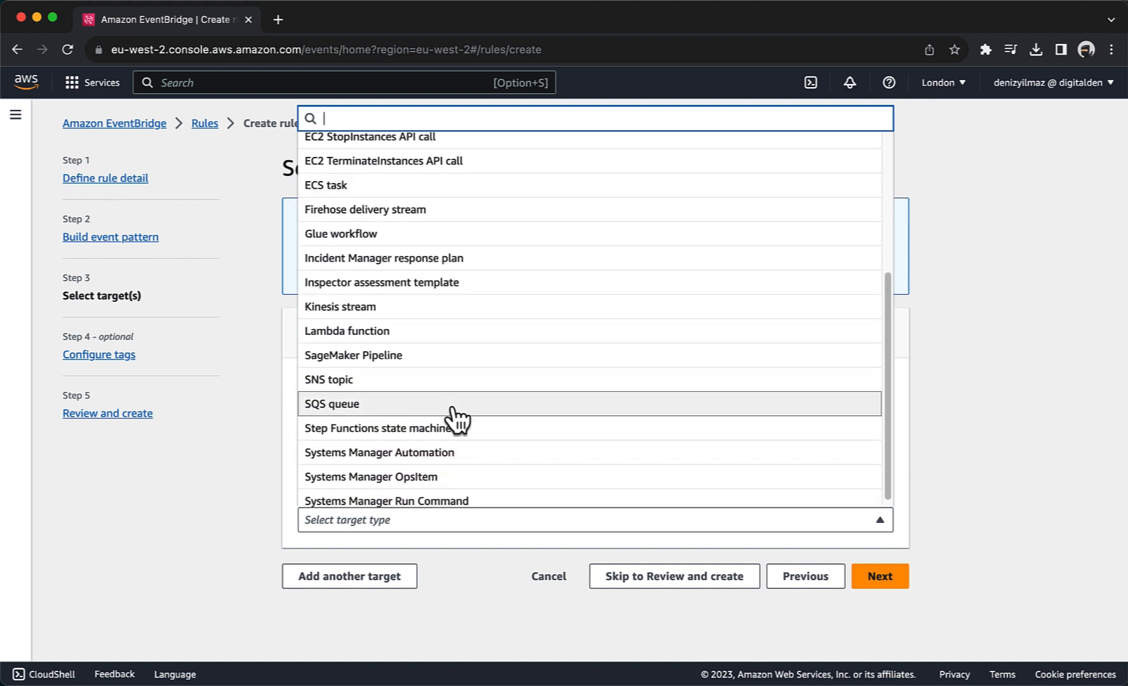
pyautogui.click(446, 385)
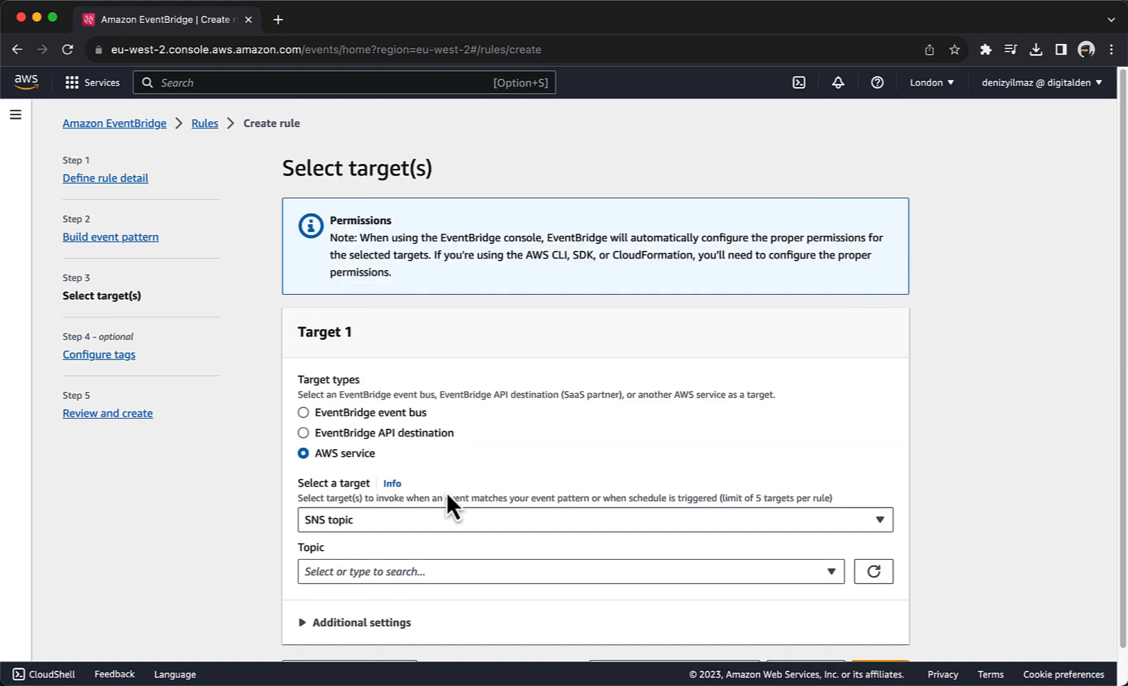
pyautogui.scroll(-1, 446, 491)
pyautogui.click(445, 532)
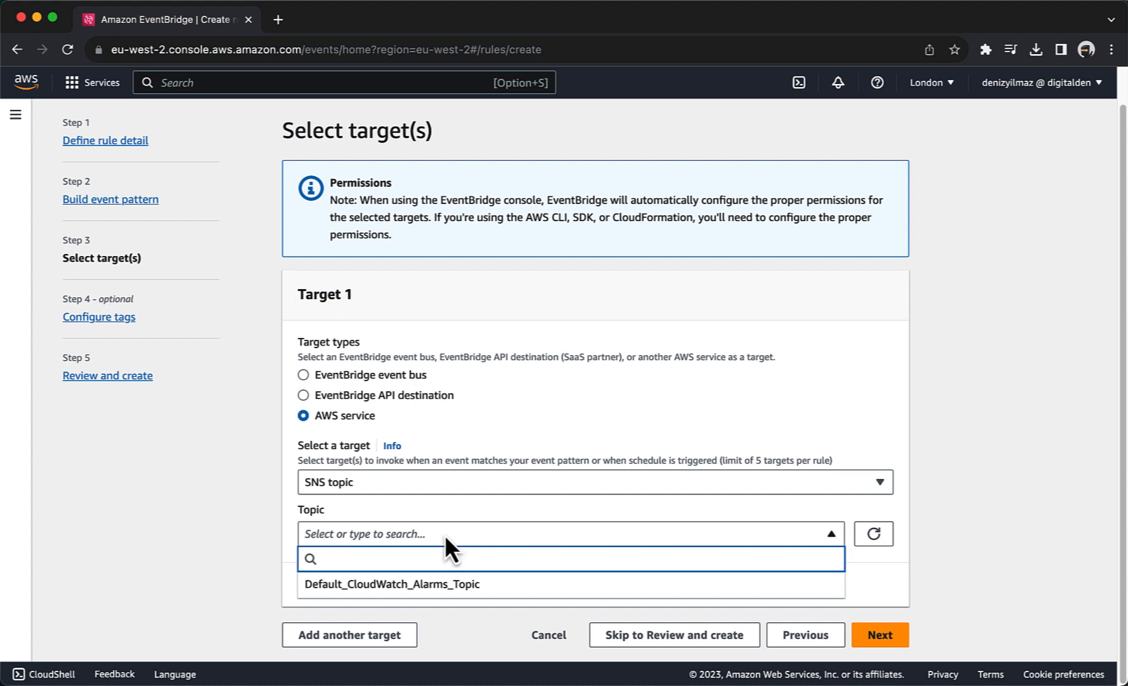
pyautogui.click(450, 585)
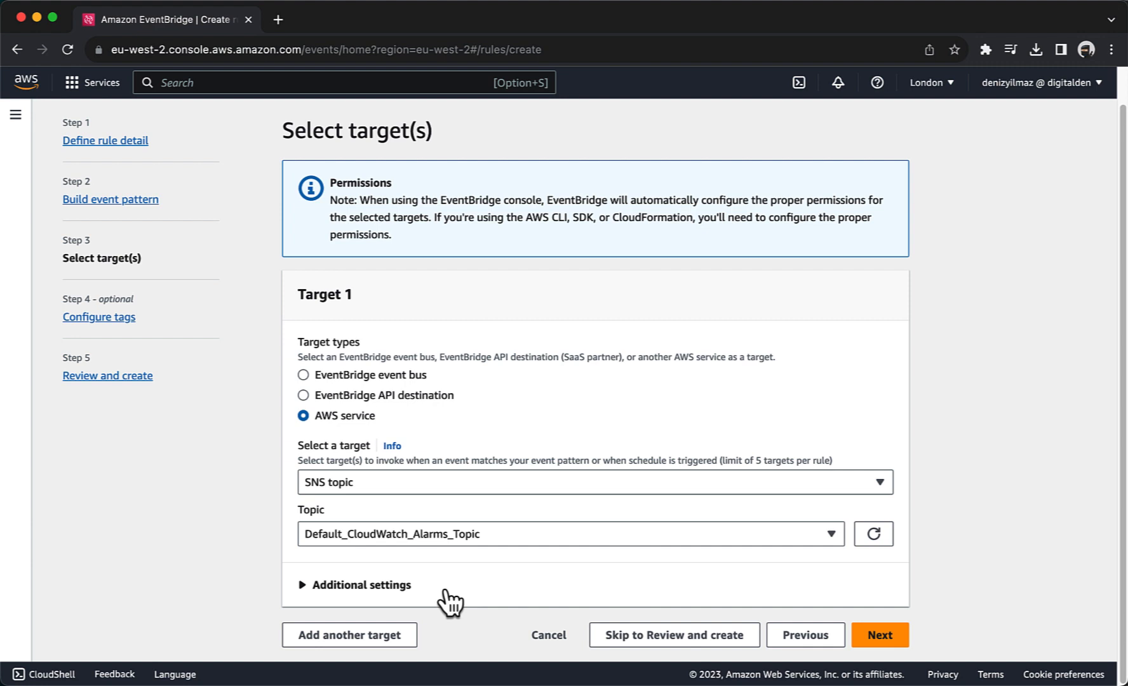
# Step: Skip tags, review, and create the Instance_Stopped_Terminated rule
pyautogui.click(876, 638)
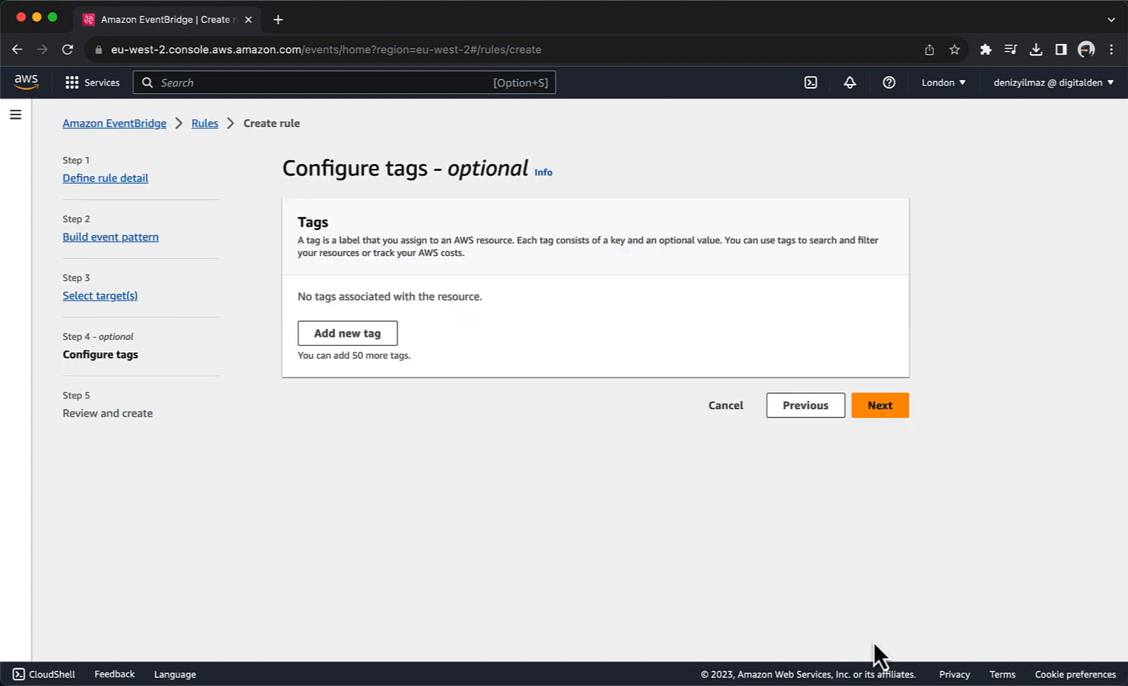
pyautogui.click(878, 406)
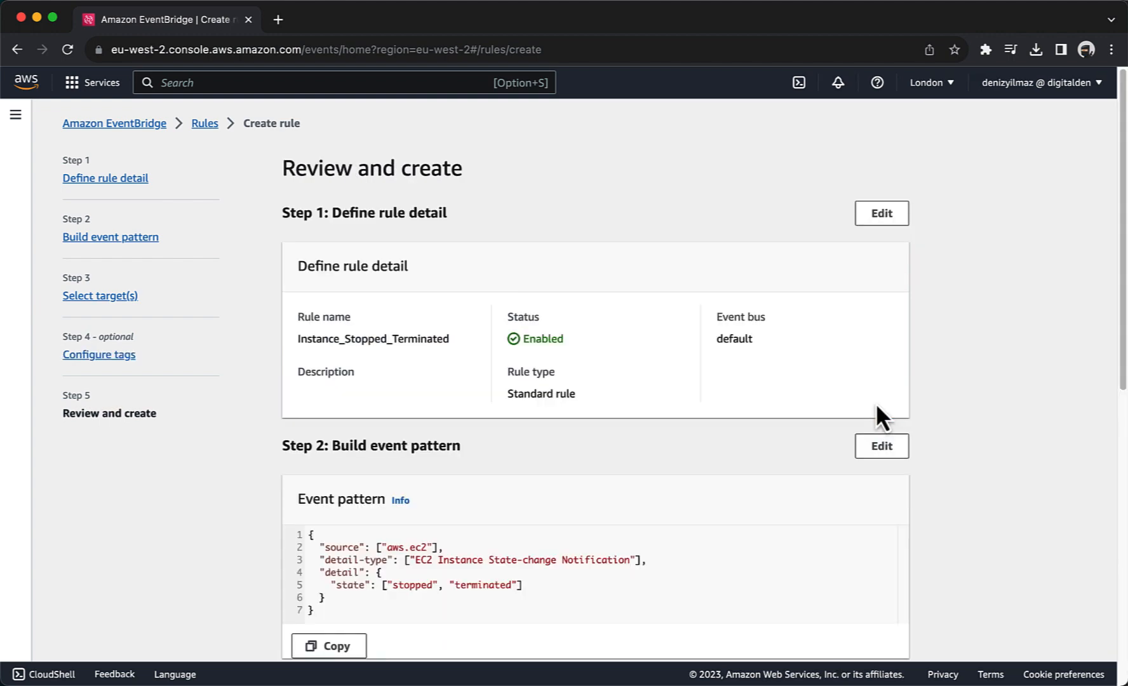
pyautogui.scroll(-9, 876, 407)
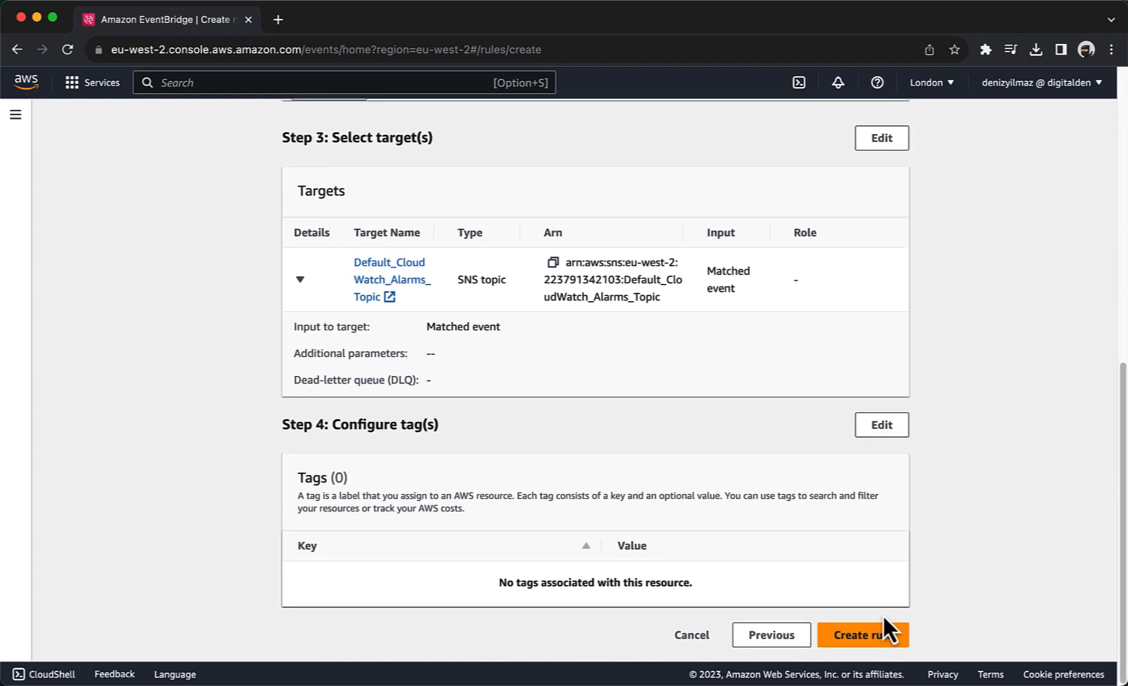
pyautogui.click(884, 638)
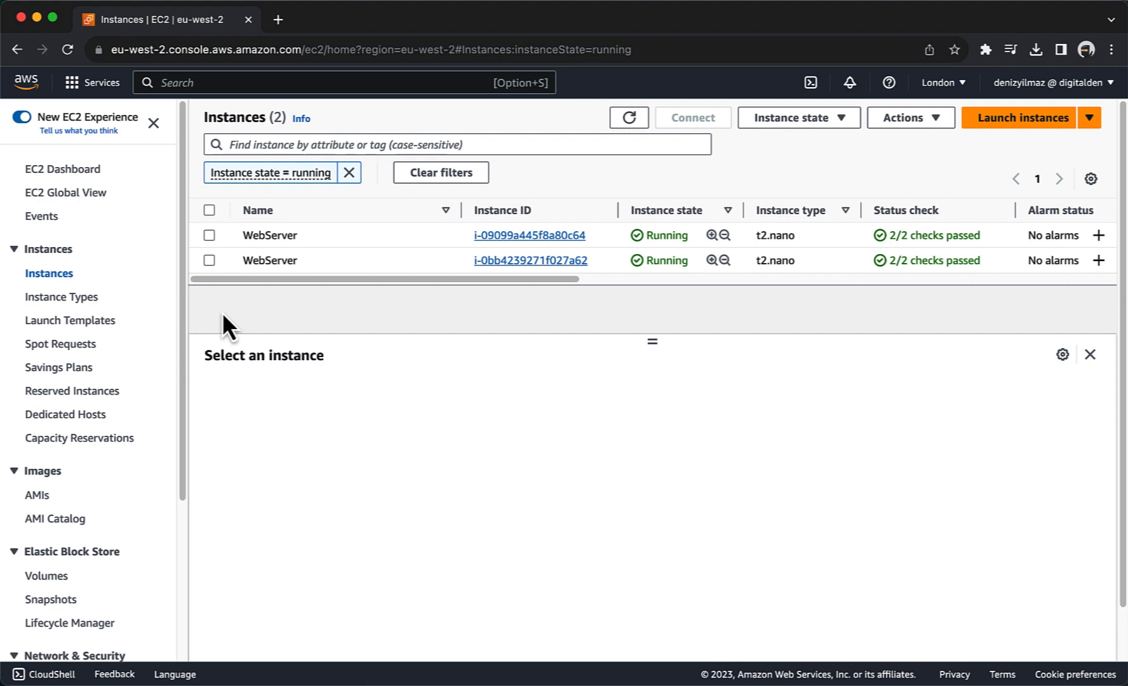
# Step: Stop the first running WebServer EC2 instance
pyautogui.click(209, 235)
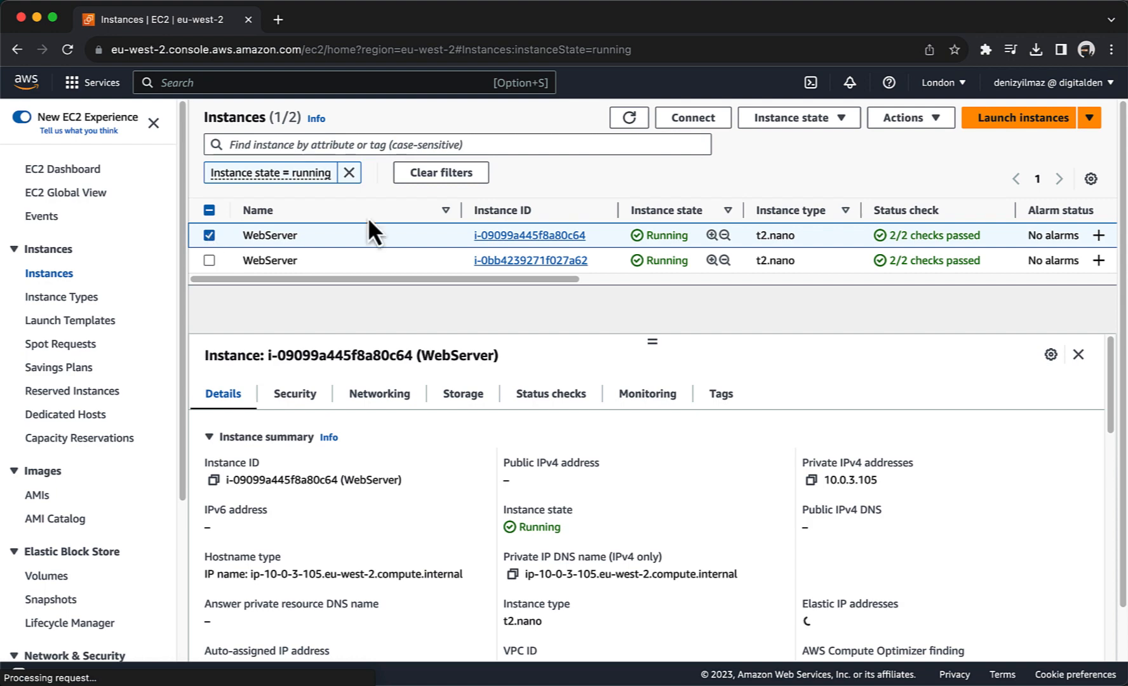
pyautogui.click(772, 121)
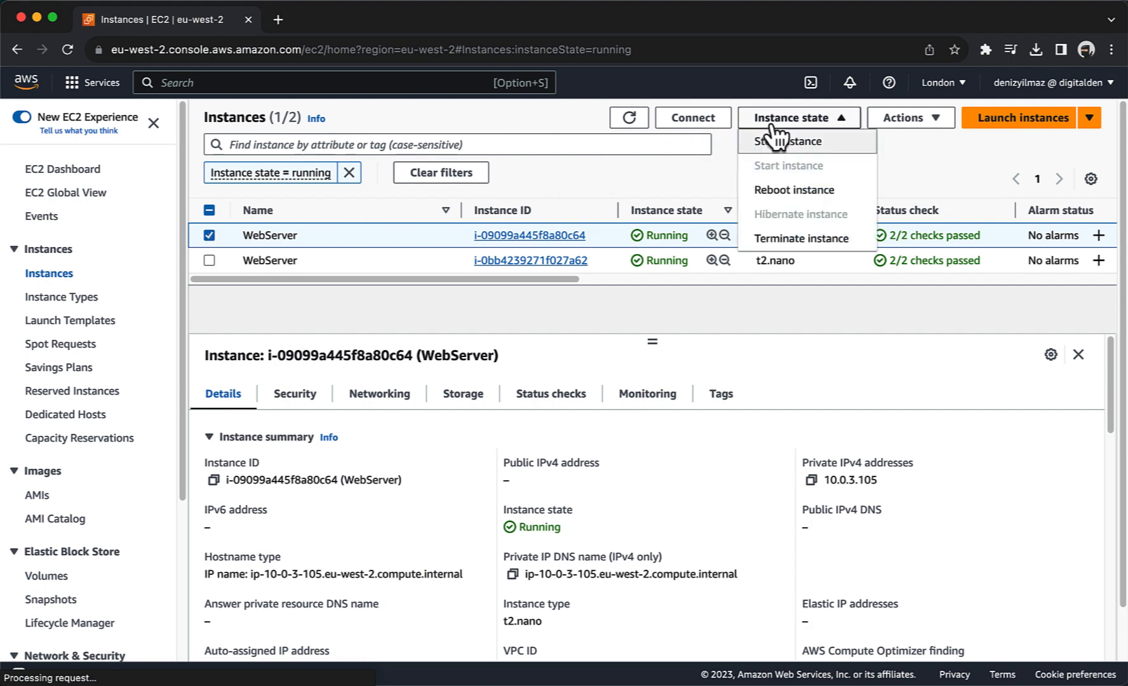
pyautogui.click(773, 143)
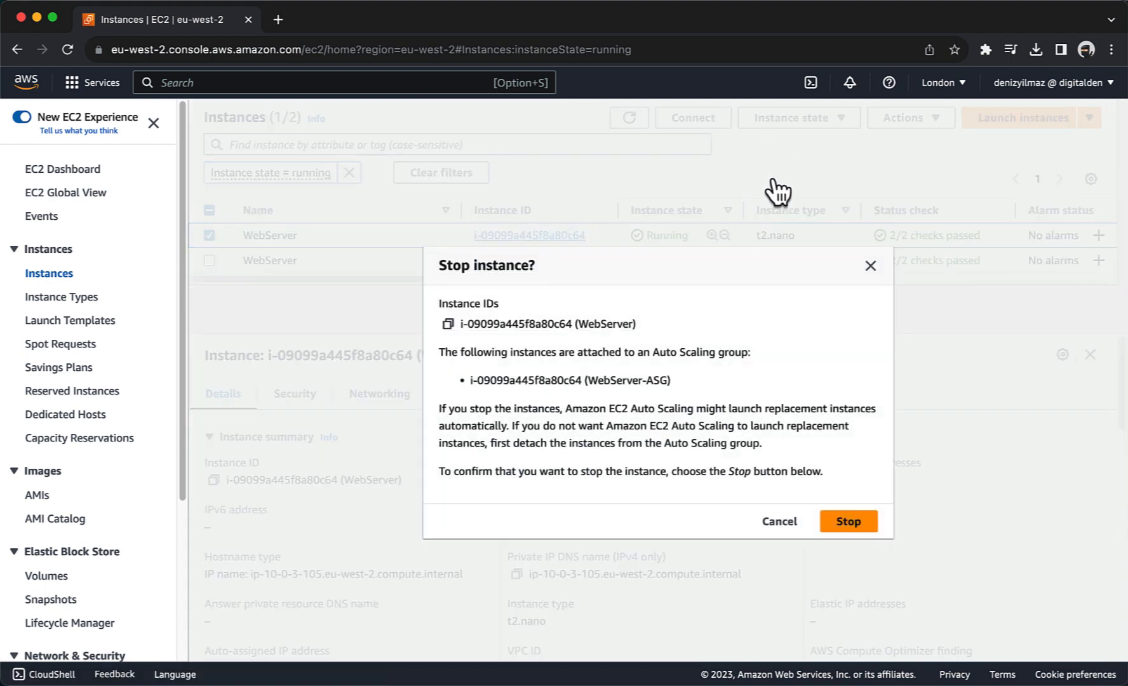
pyautogui.click(847, 522)
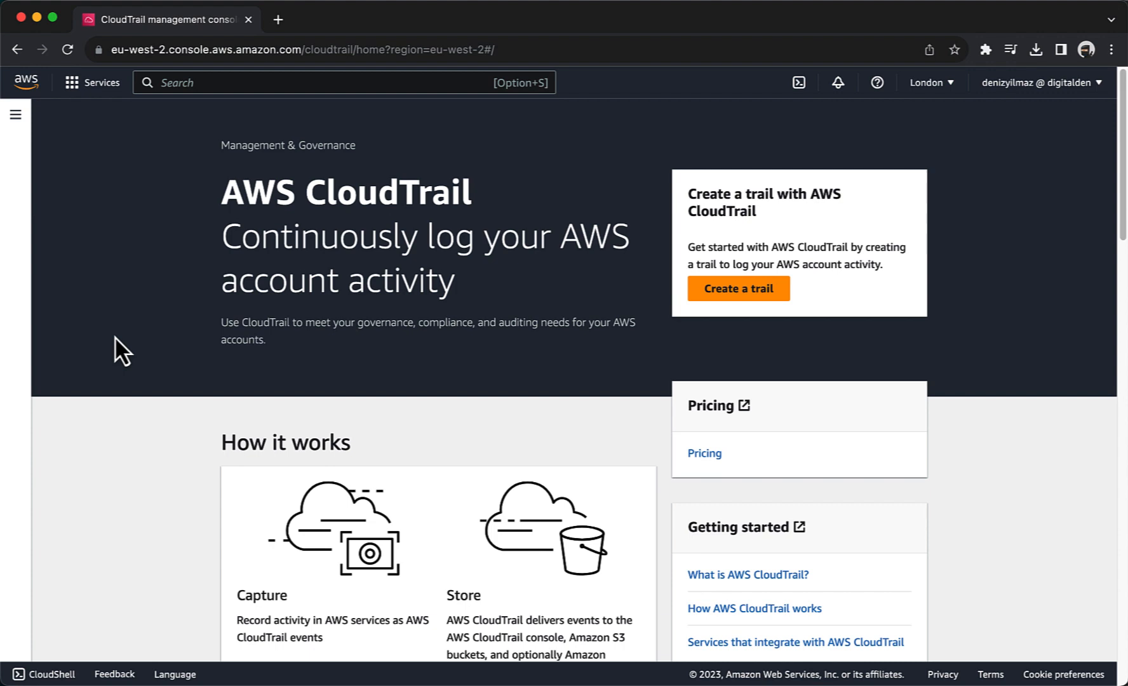
# Step: Start creating a new CloudTrail trail named Monitor
pyautogui.click(15, 115)
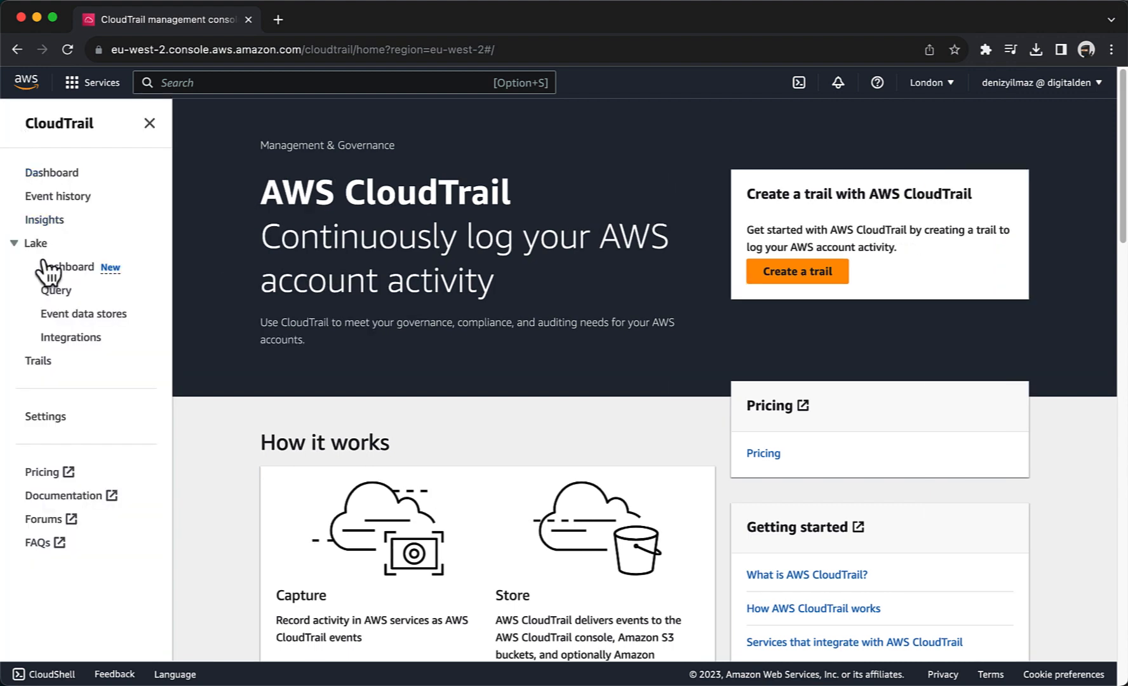
pyautogui.click(38, 361)
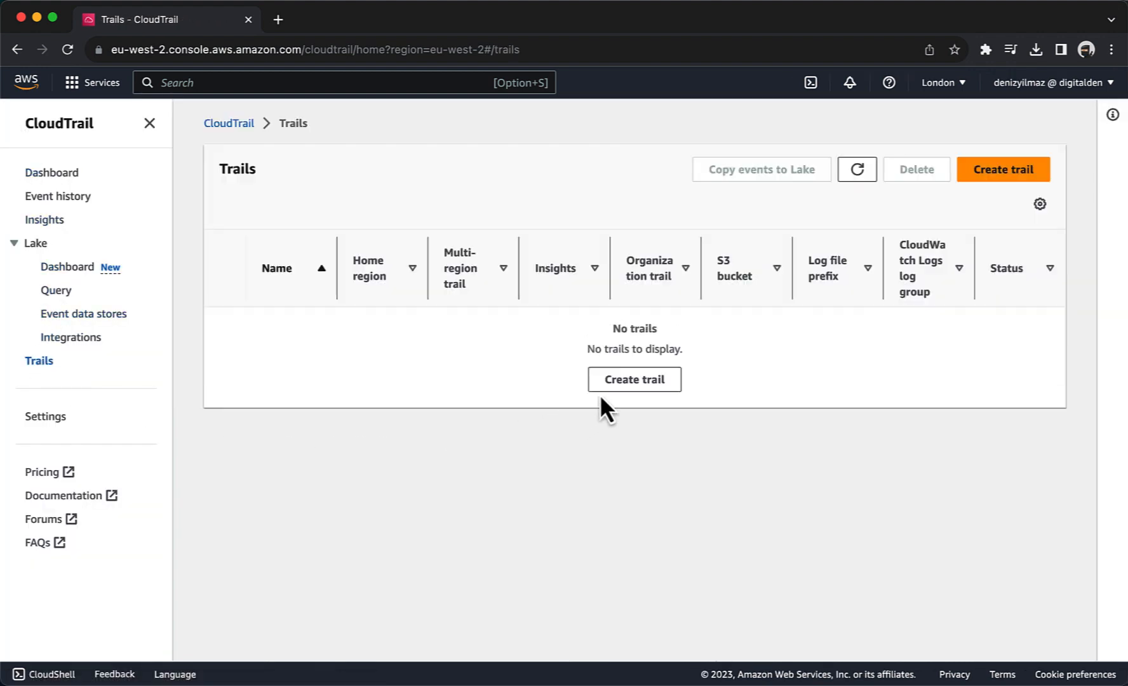
pyautogui.click(604, 385)
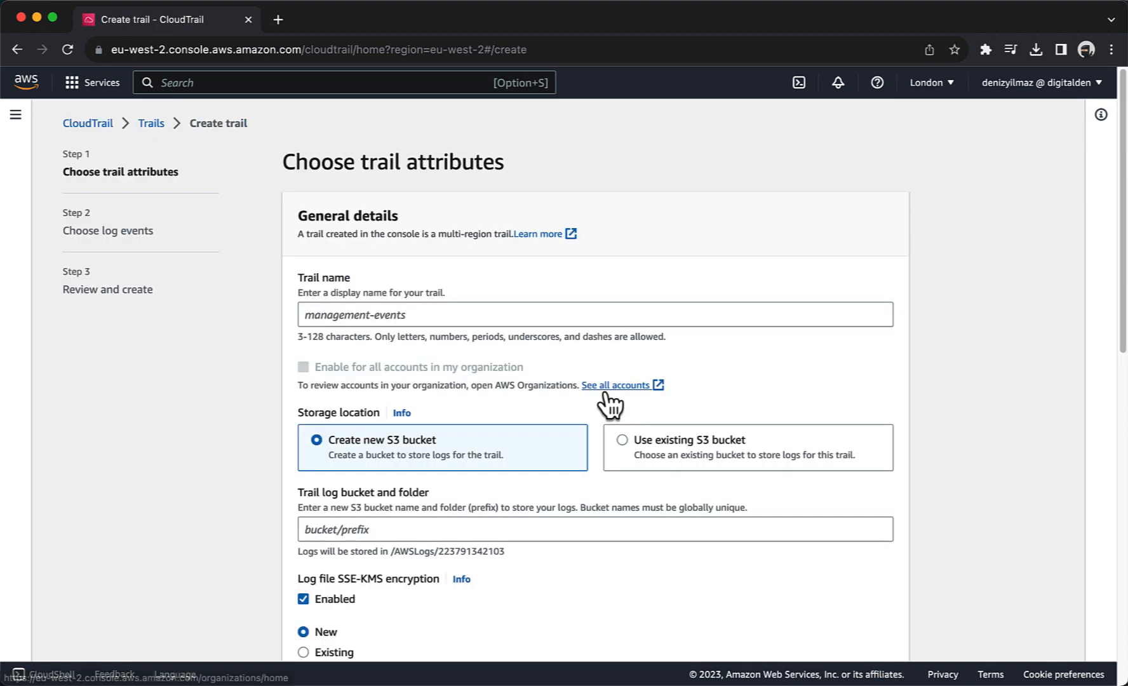
pyautogui.click(363, 313)
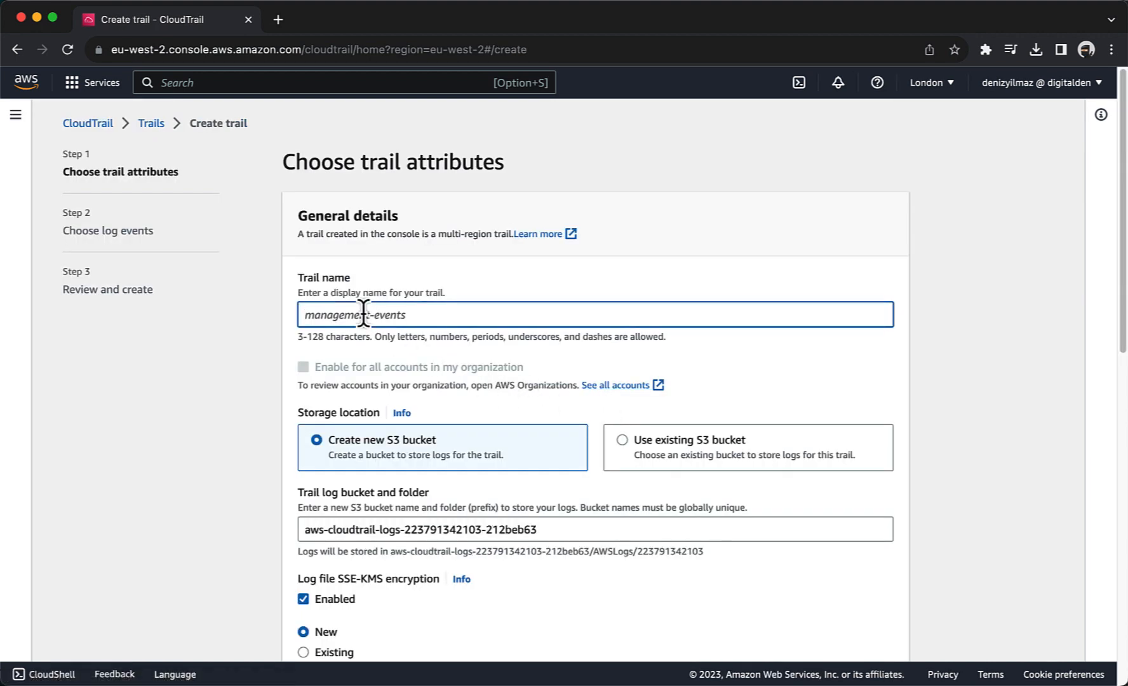
pyautogui.write('Monitor')
# Step: Store its logs in new S3 bucket monitoring4544 with new KMS alias Cloud_Trail_Encryption_Key
pyautogui.tripleClick(379, 528)
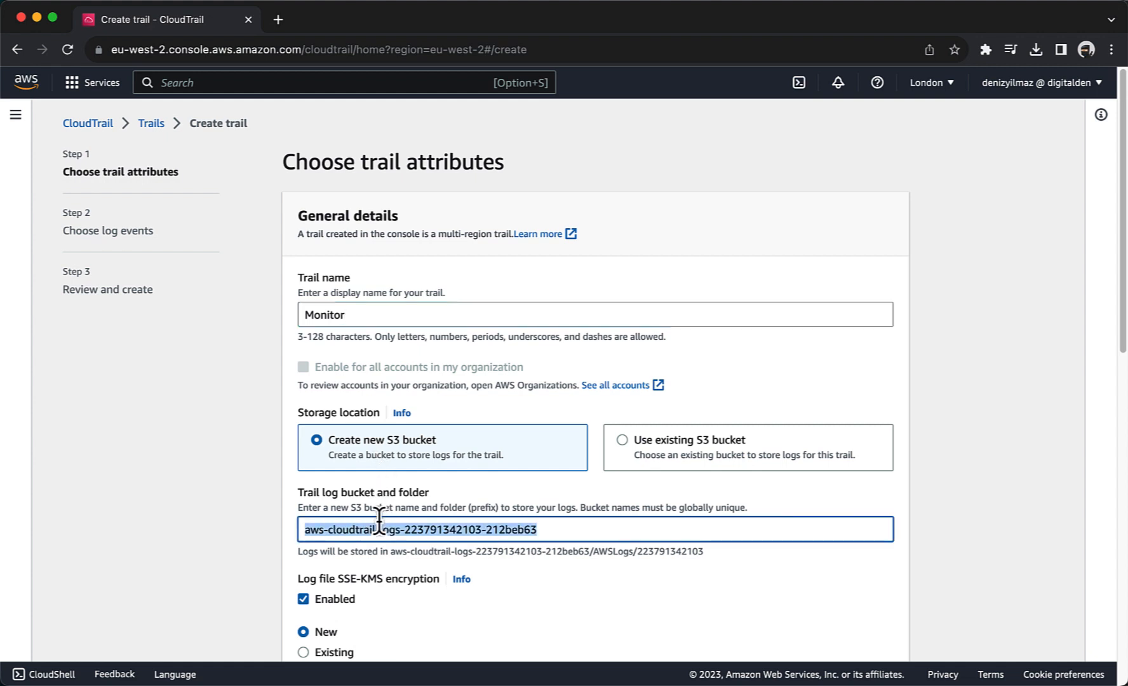
pyautogui.write('monitorin')
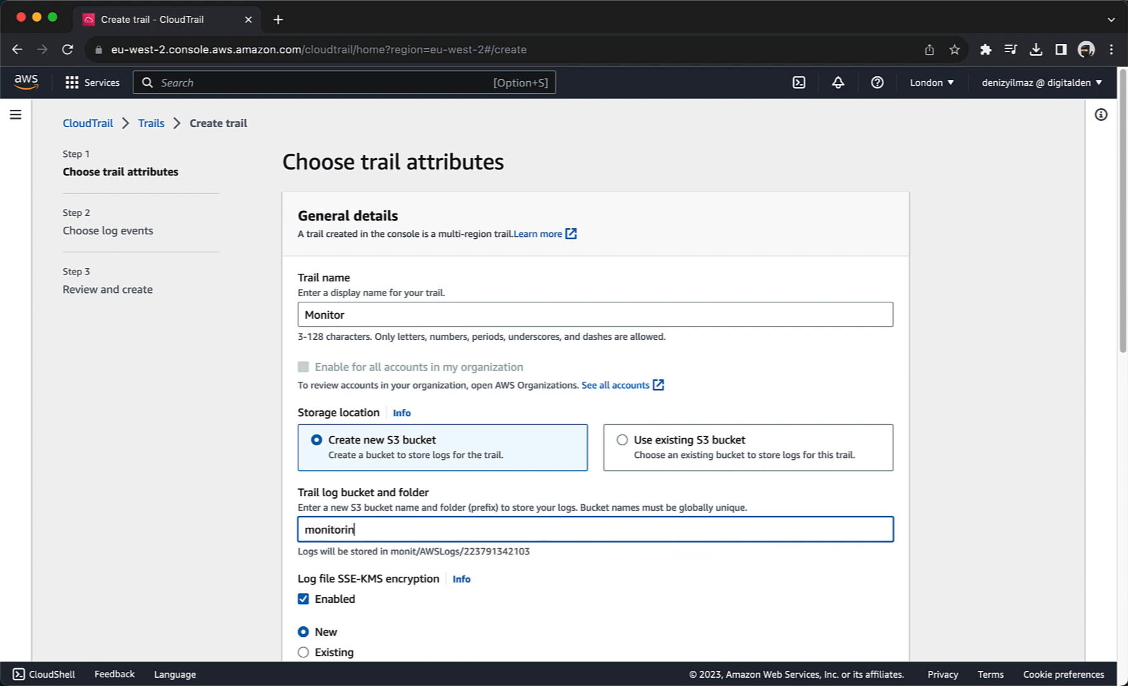
pyautogui.write('g4544')
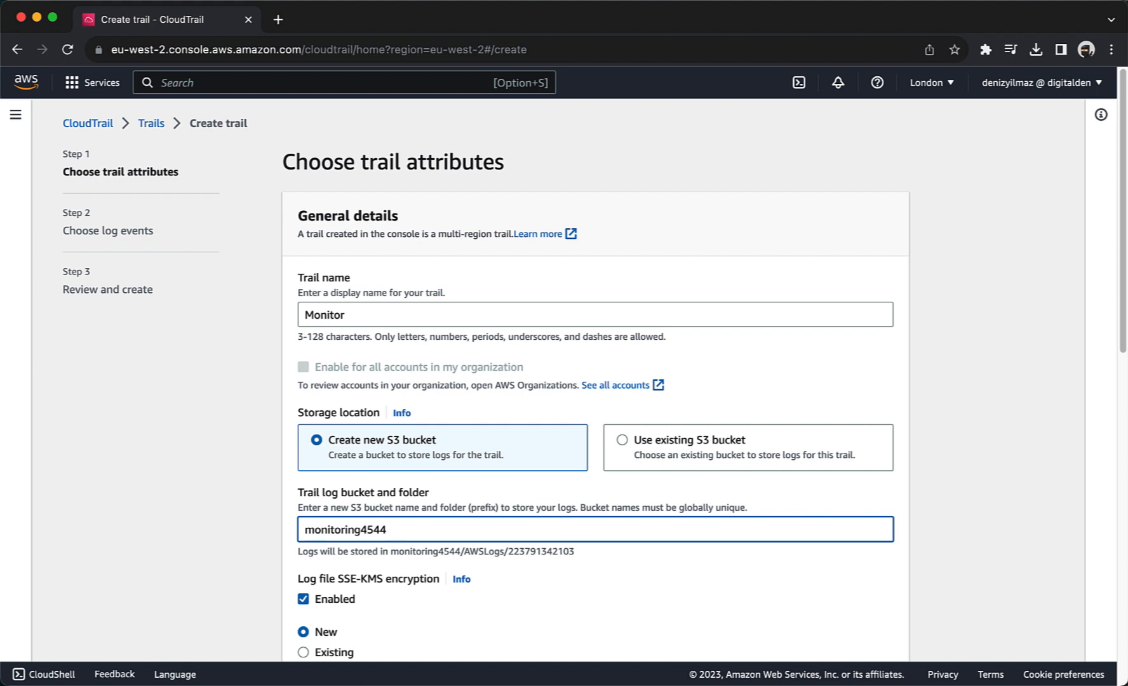
pyautogui.scroll(-5, 572, 381)
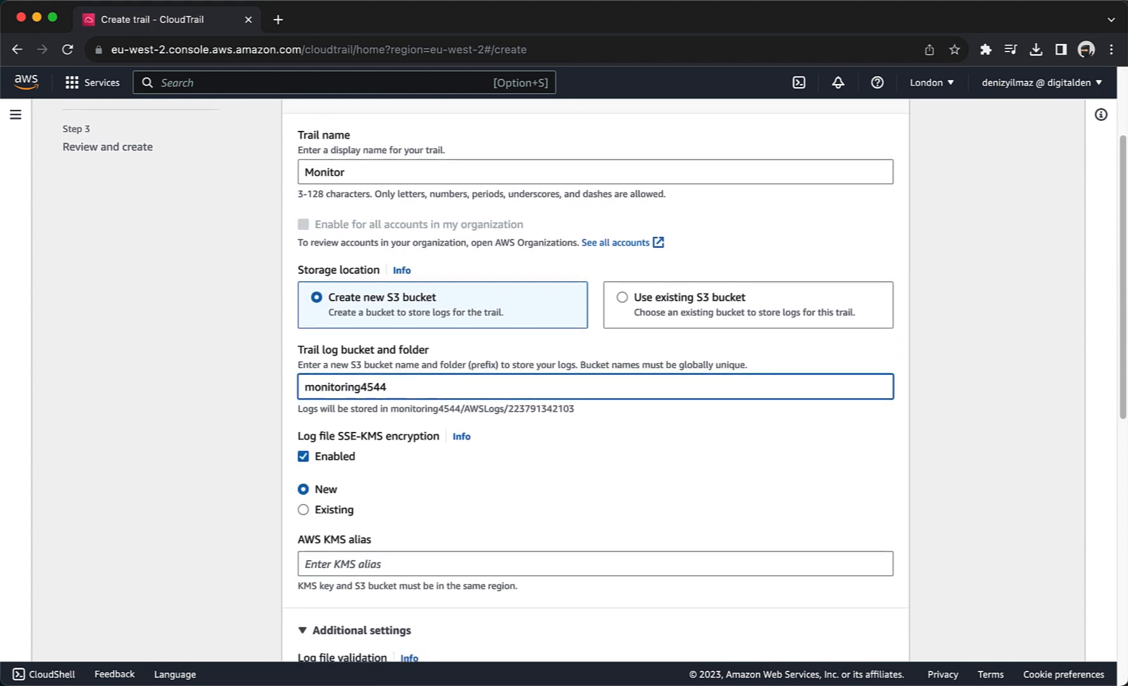
pyautogui.scroll(-4, 571, 381)
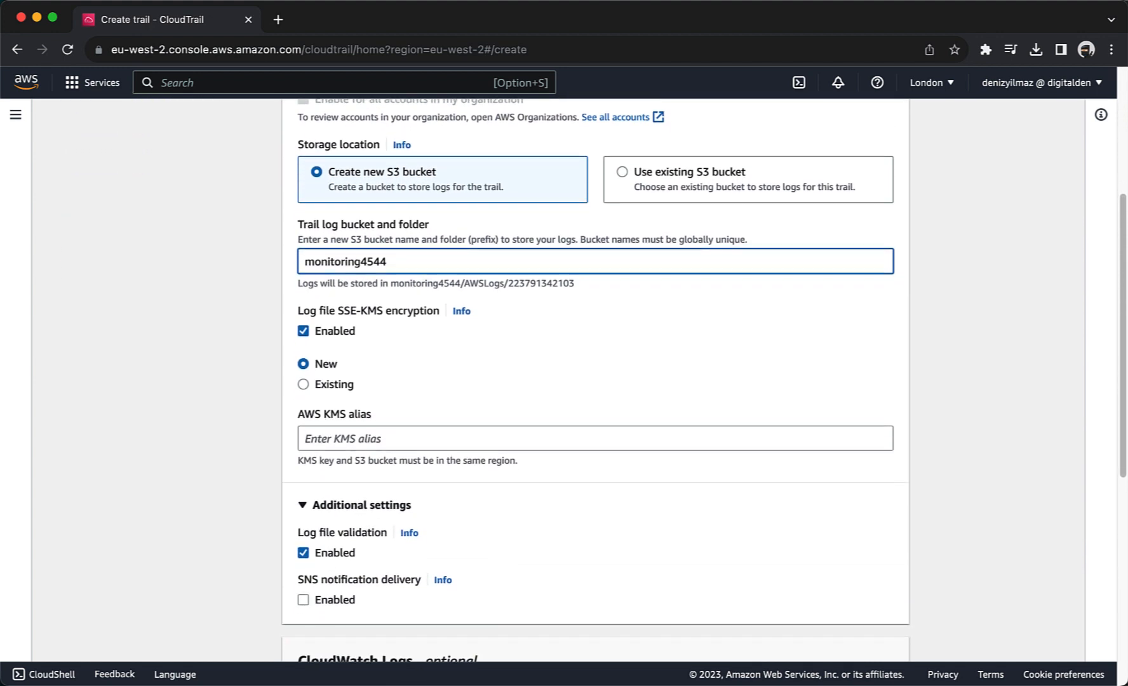
pyautogui.scroll(-1, 572, 381)
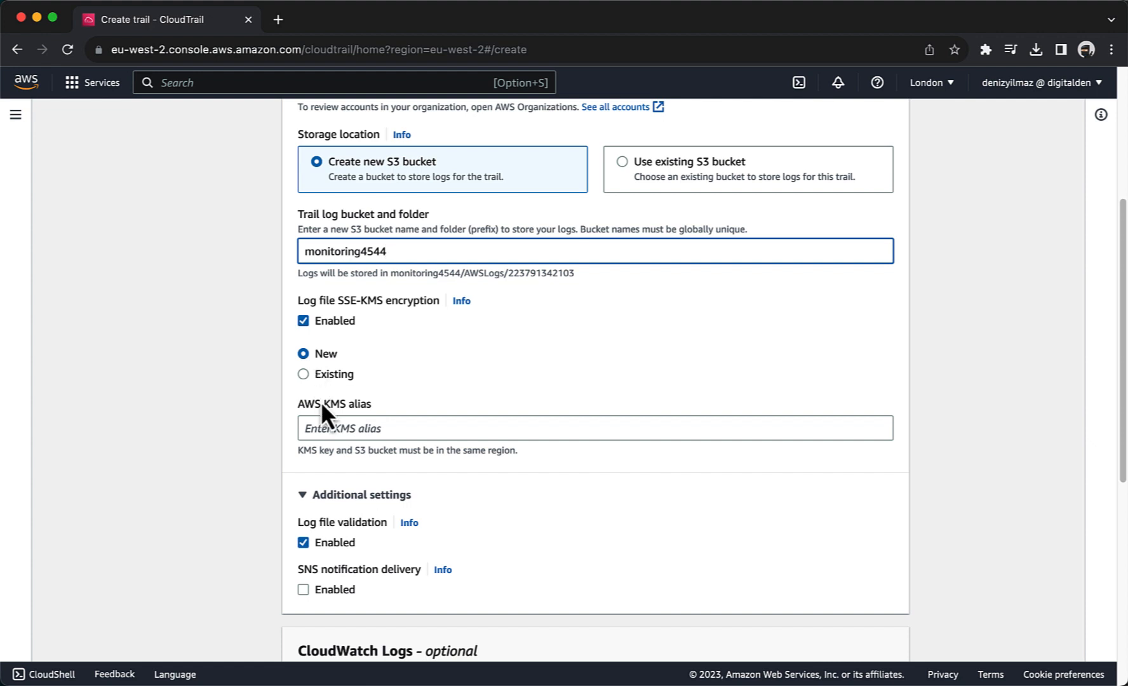
pyautogui.click(324, 430)
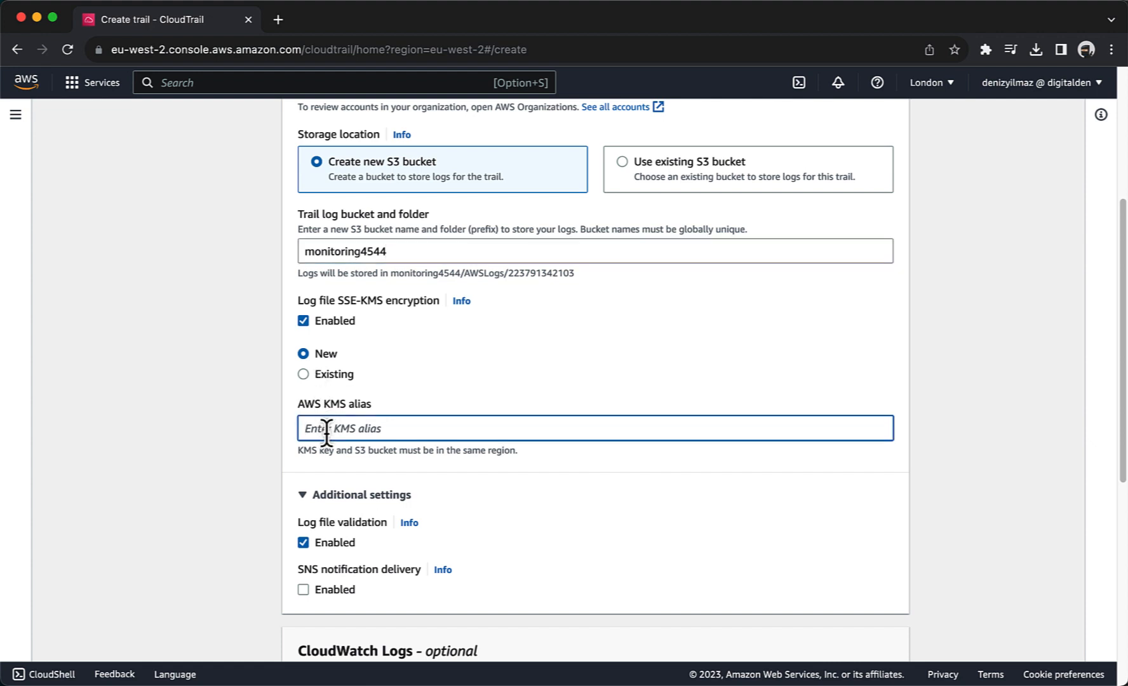
pyautogui.write('Cloud_Trail_Encryption_Key')
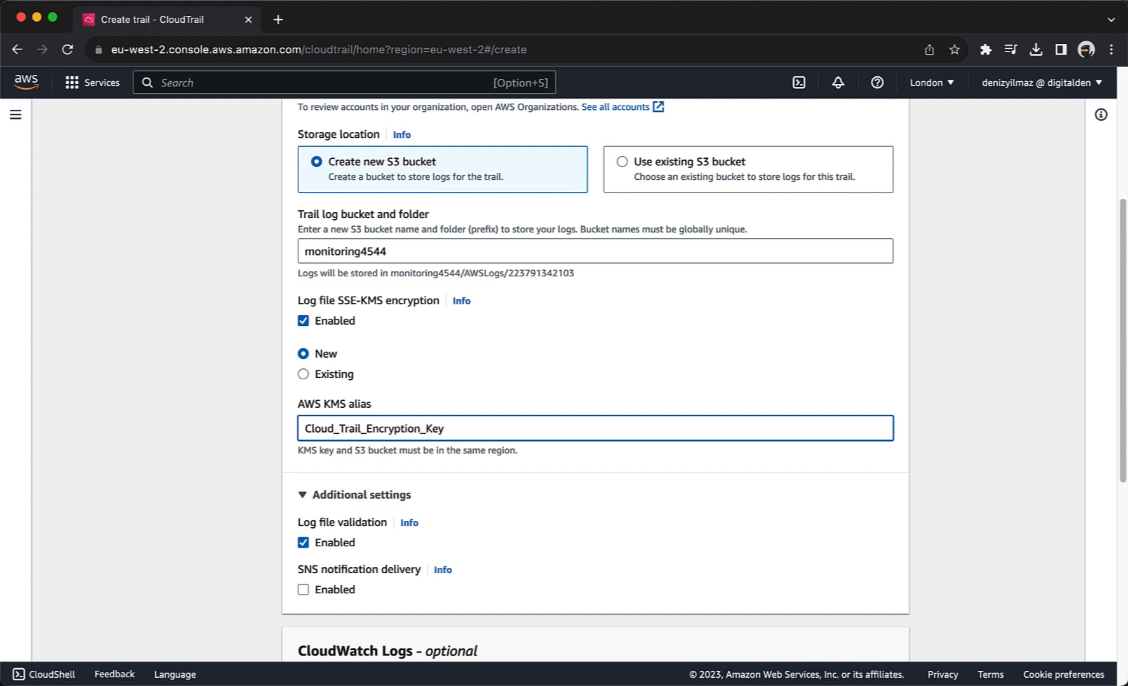
pyautogui.scroll(-3, 595, 381)
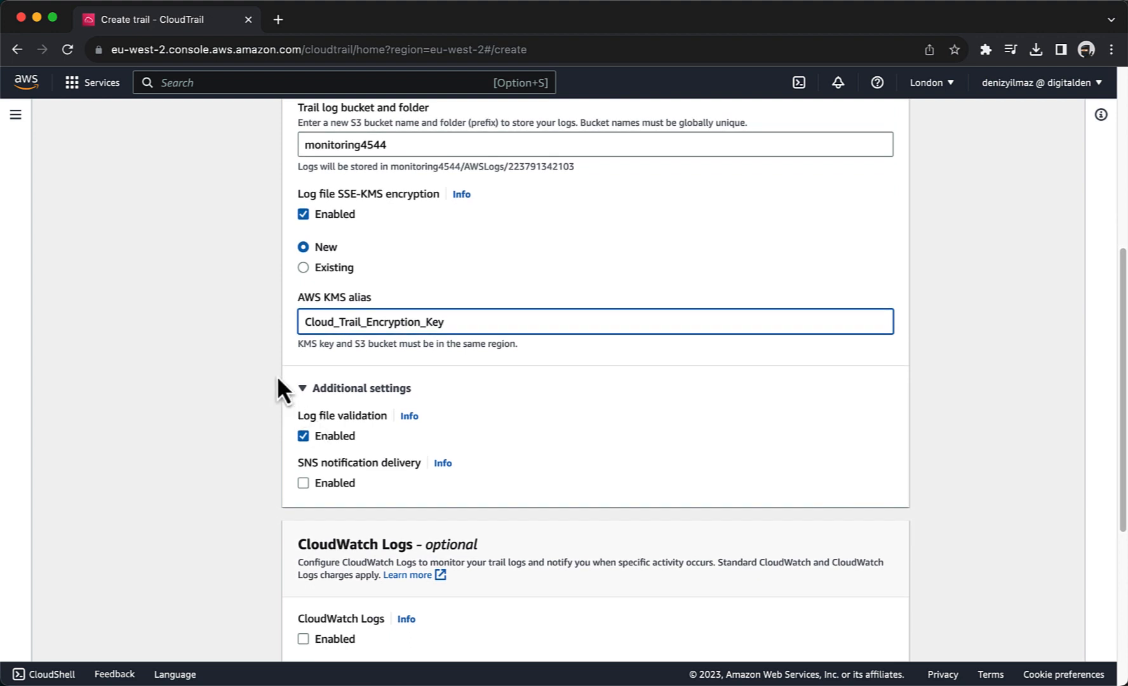
pyautogui.scroll(-4, 329, 429)
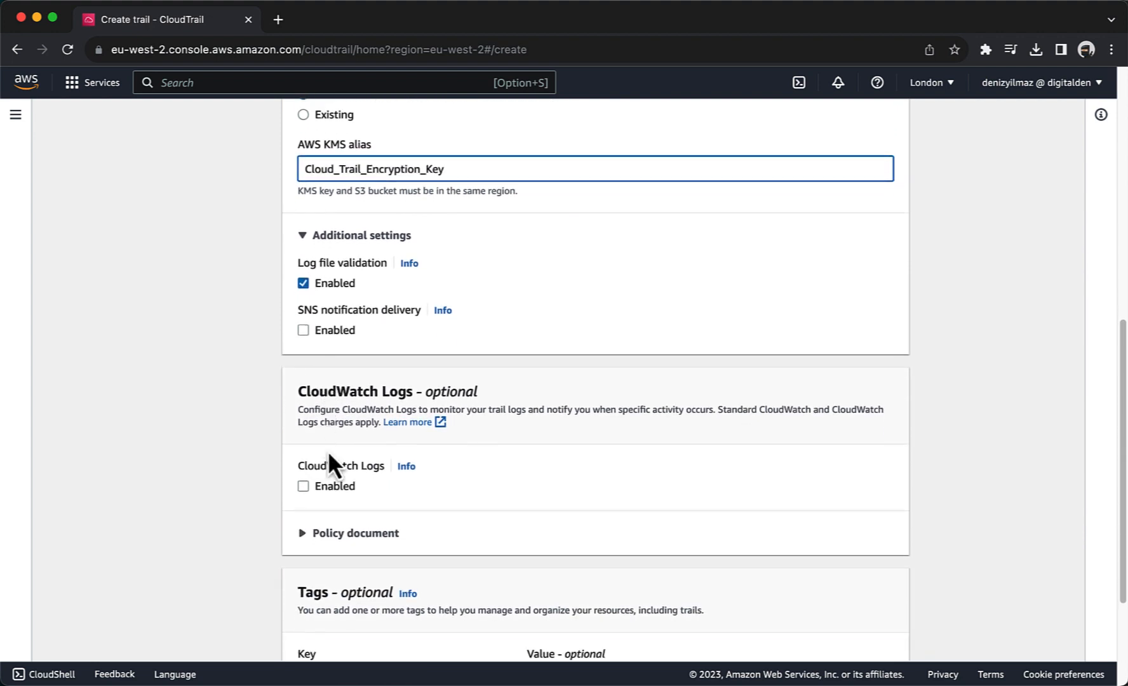
# Step: Enable CloudWatch Logs with new role CloudTrailRoleForCloudWatchLogs_Monitor and continue to log events
pyautogui.click(330, 483)
pyautogui.scroll(-3, 330, 483)
pyautogui.scroll(-1, 331, 483)
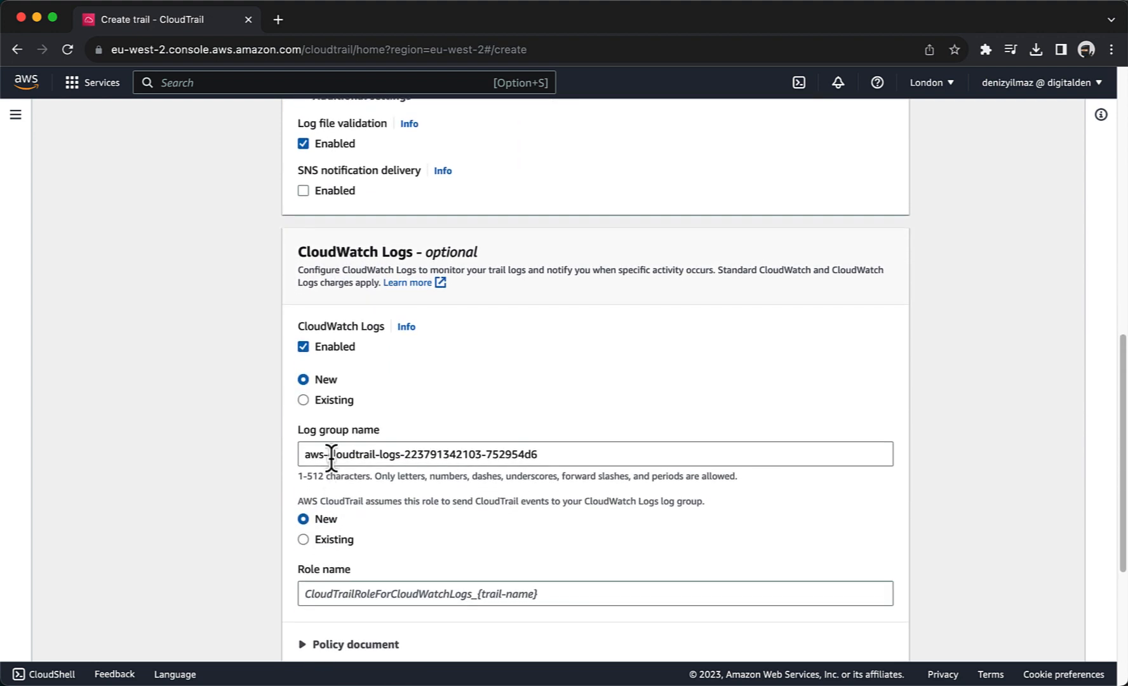
pyautogui.scroll(-3, 331, 454)
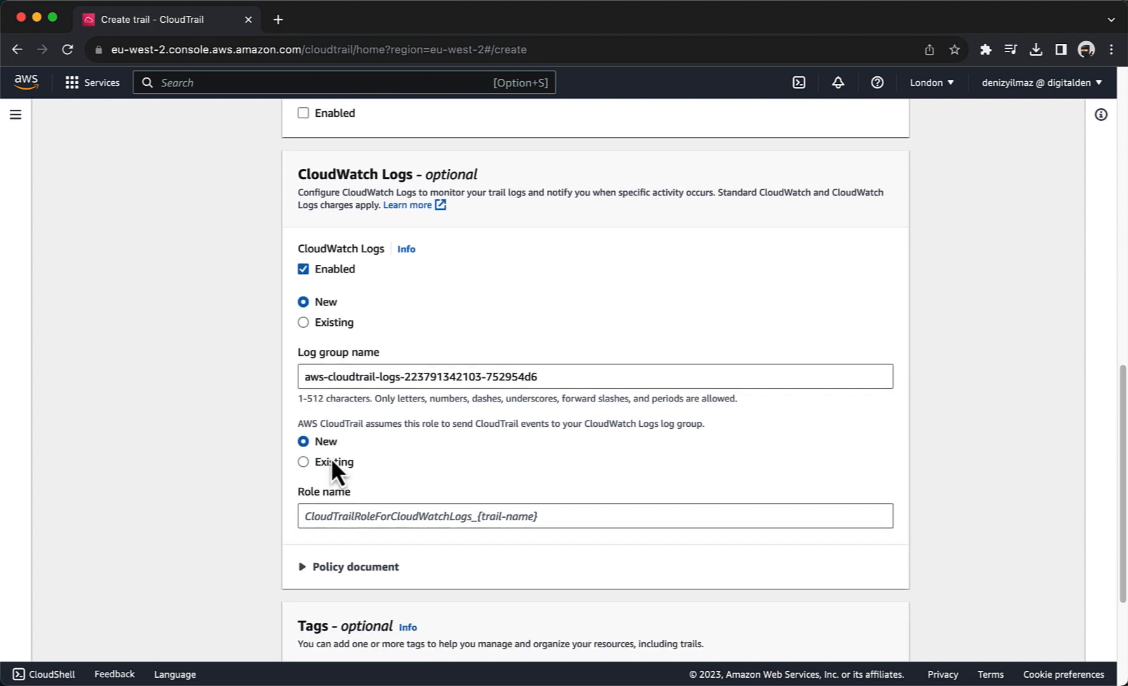
pyautogui.click(338, 515)
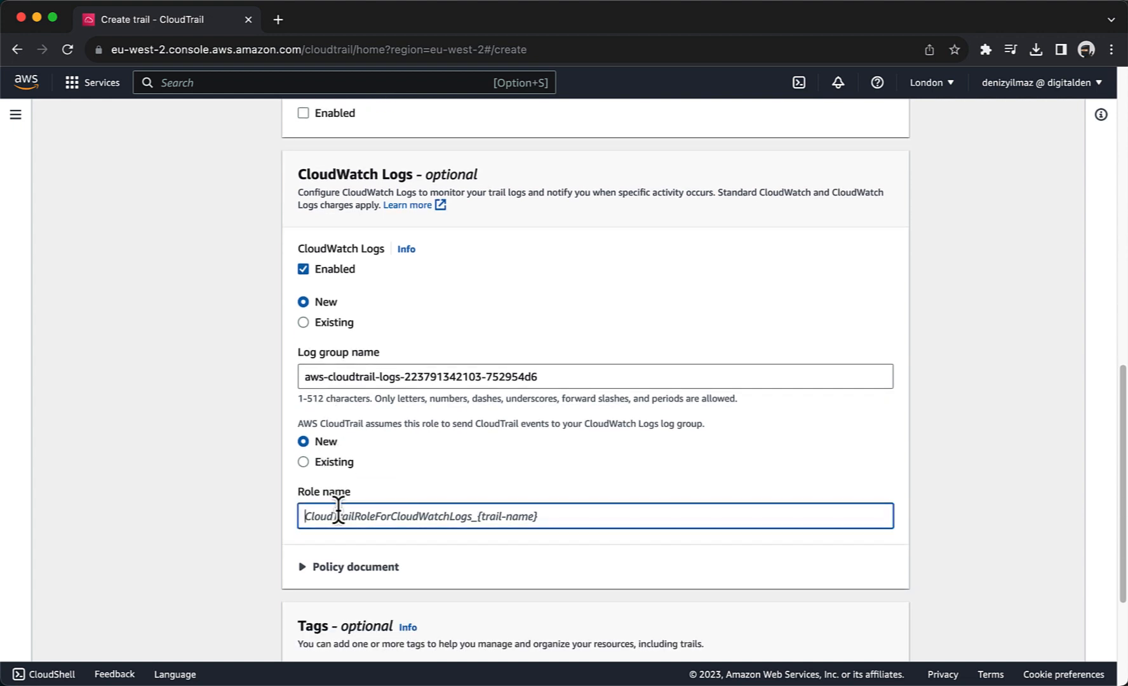
pyautogui.write('CloudTrailRoleForCloudWatchLogs_Monitor')
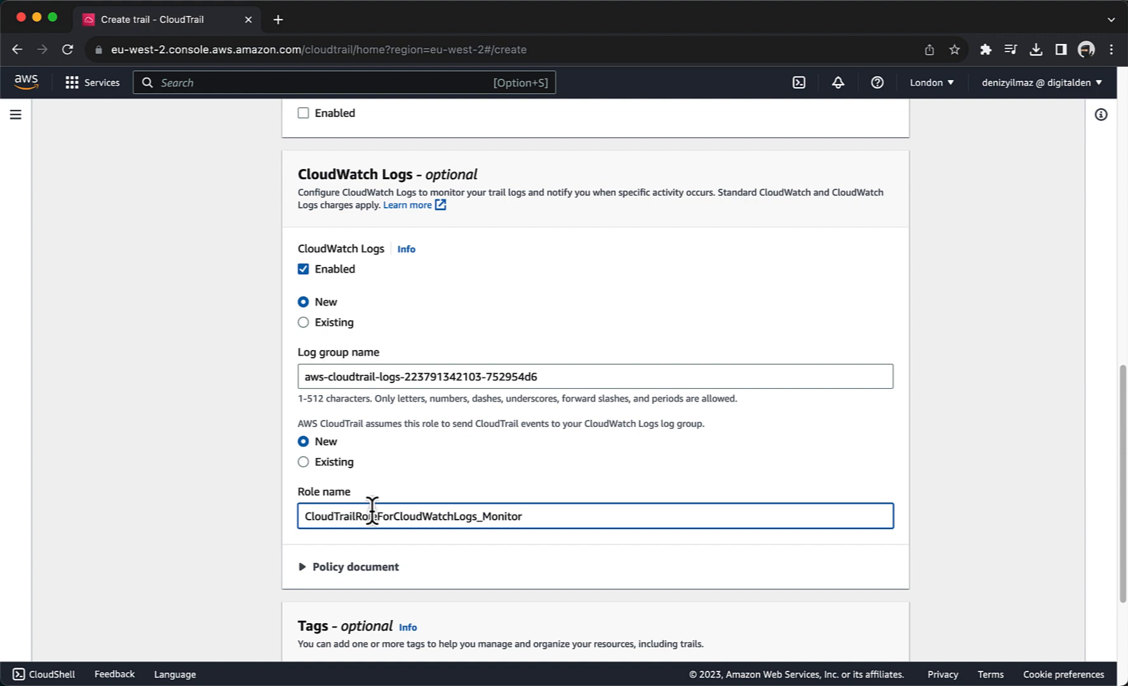
pyautogui.scroll(-1, 372, 510)
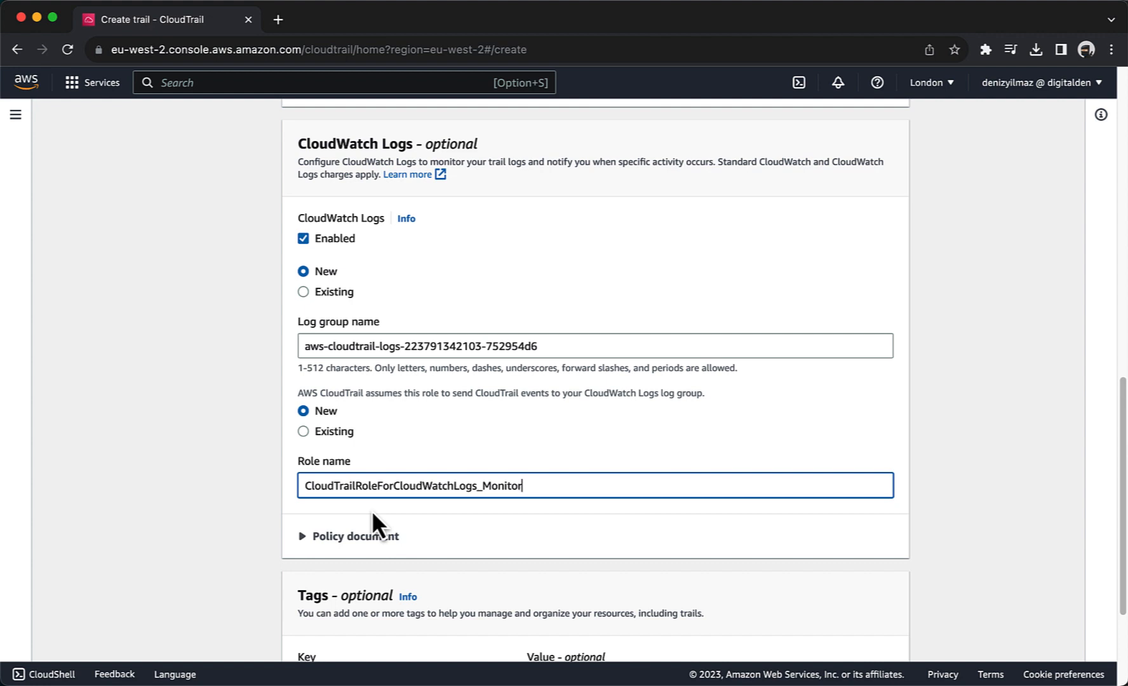
pyautogui.scroll(-3, 373, 510)
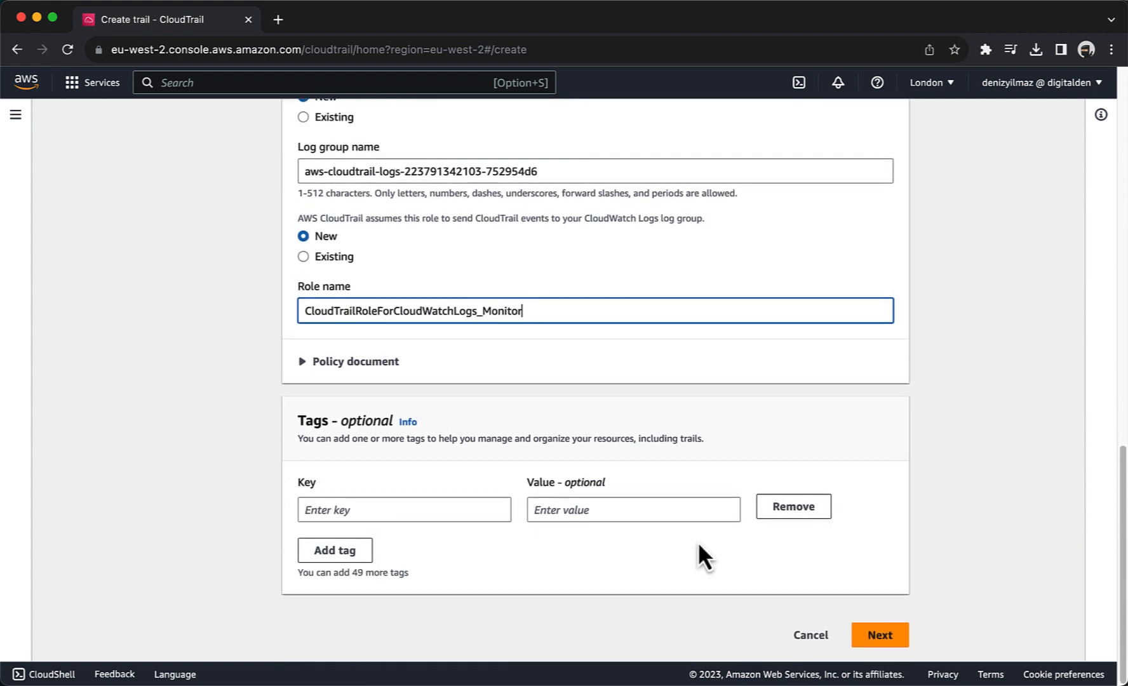
pyautogui.click(870, 636)
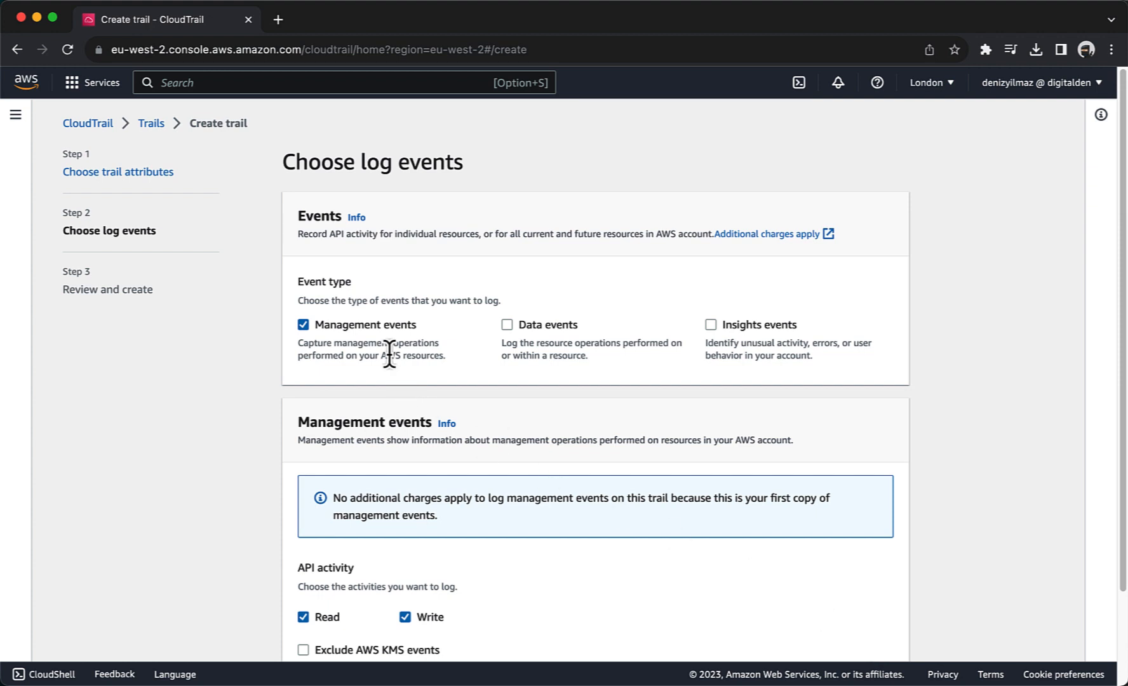
# Step: Keep Read and Write management events and review the Monitor trail summary
pyautogui.scroll(-3, 389, 353)
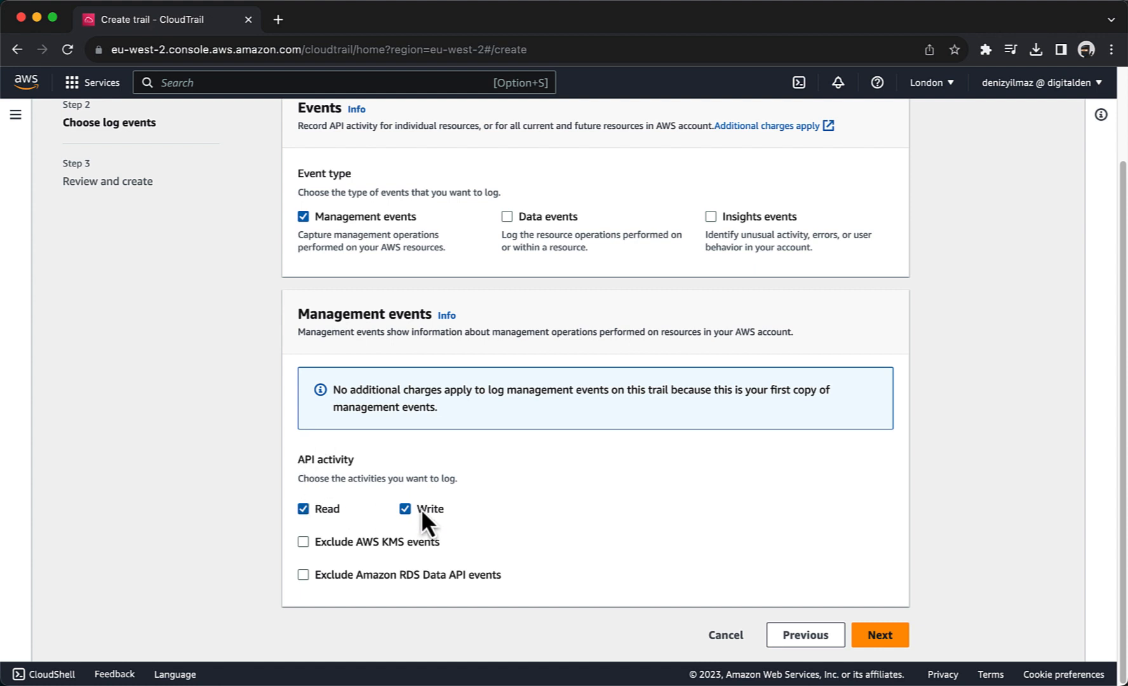
pyautogui.click(855, 635)
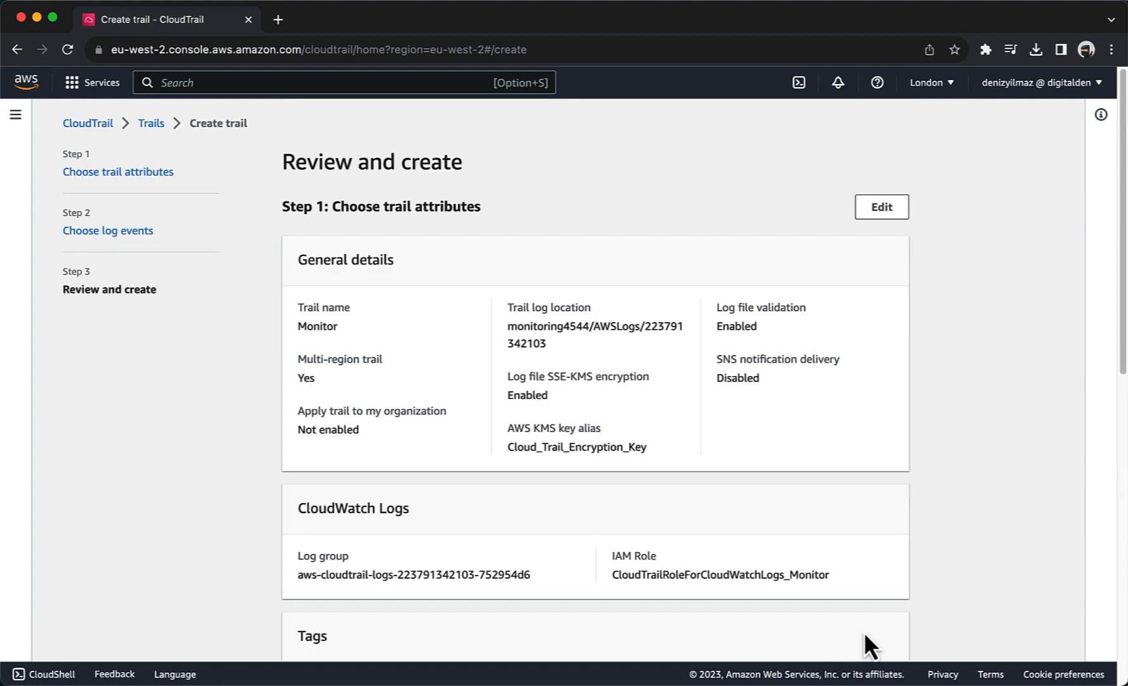
pyautogui.scroll(-7, 864, 630)
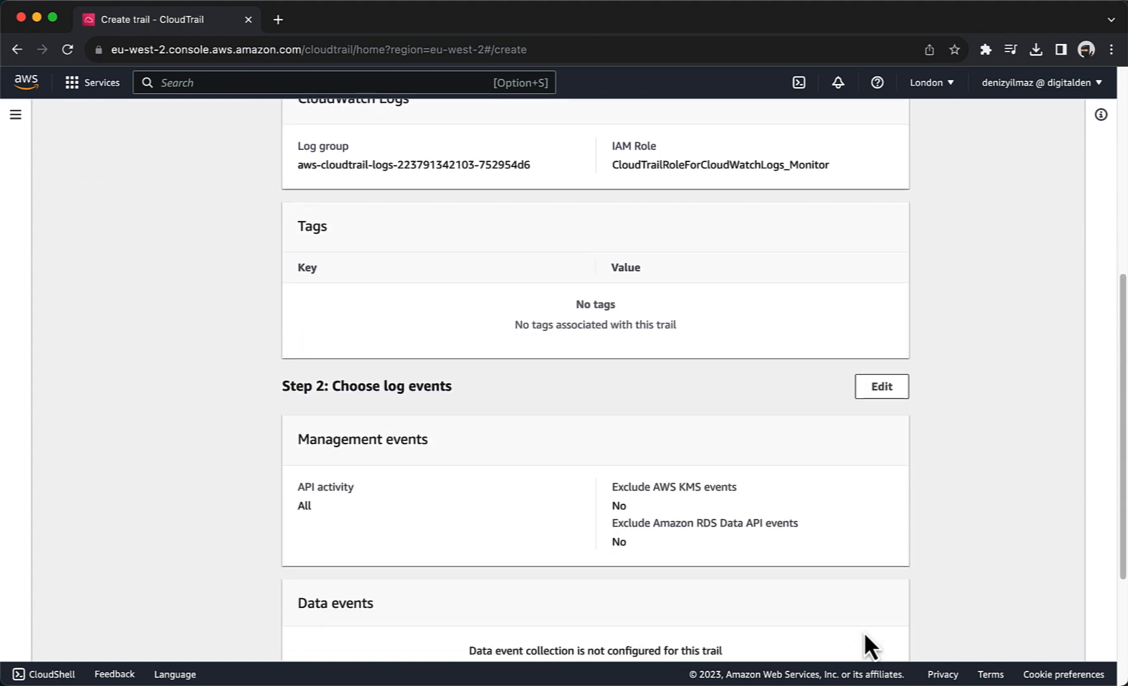
pyautogui.scroll(-3, 863, 631)
# Step: Create the Monitor trail
pyautogui.click(864, 633)
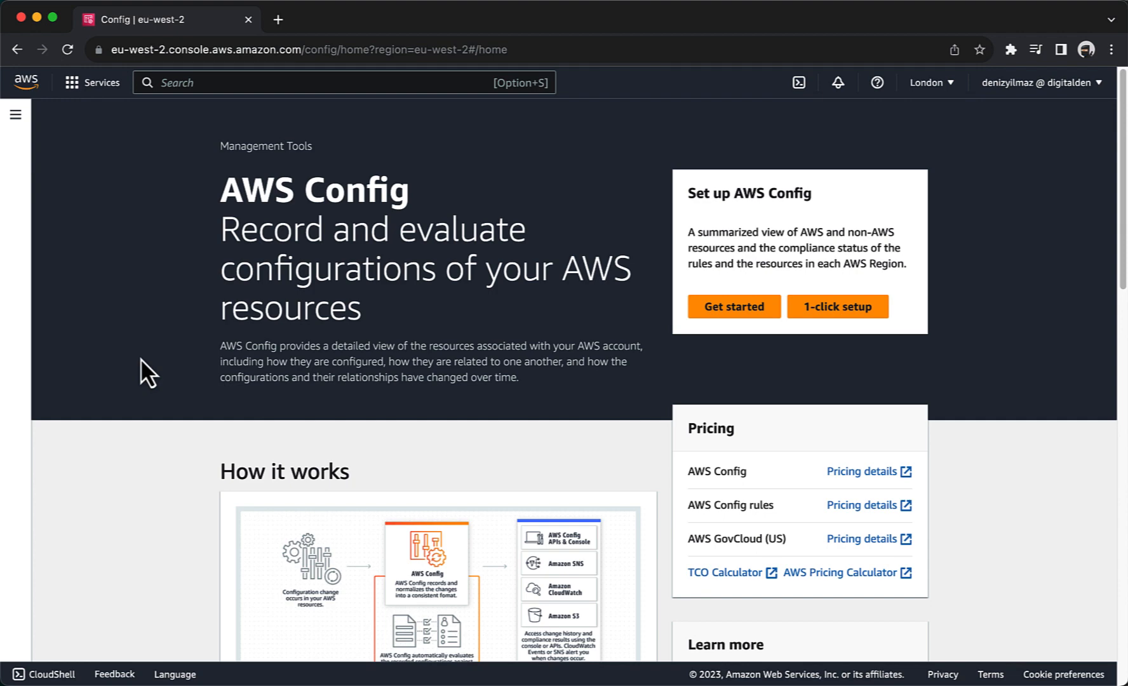
# Step: Confirm AWS Config 1-click setup with default settings, then view its Rules list
pyautogui.click(825, 308)
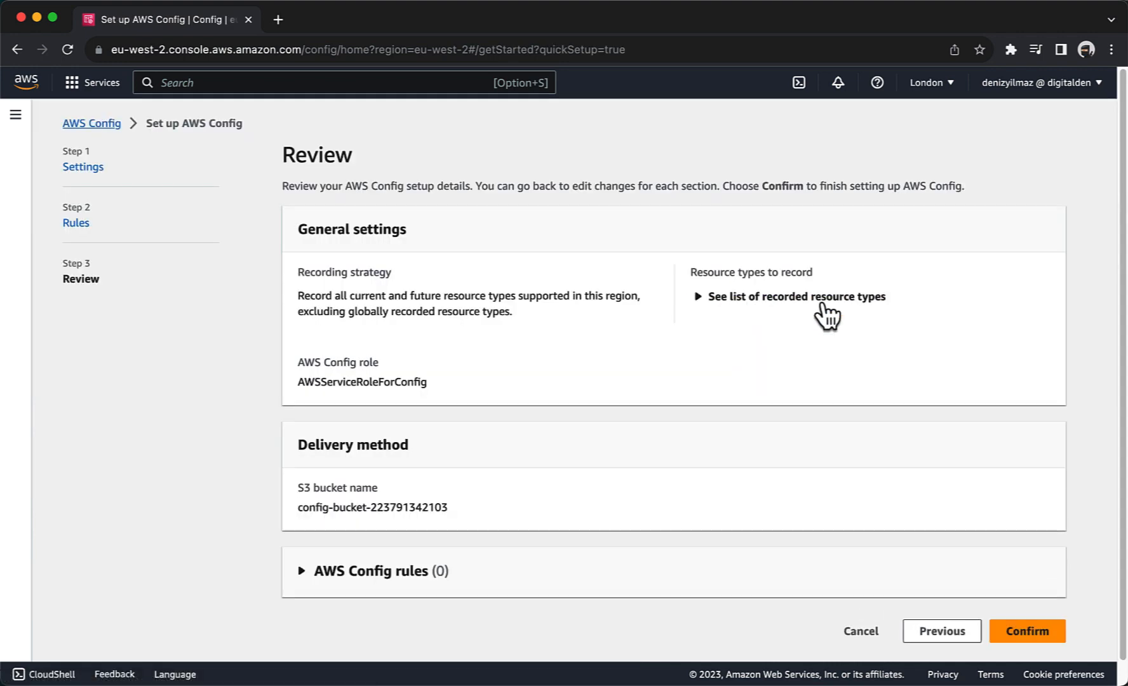
pyautogui.click(1026, 630)
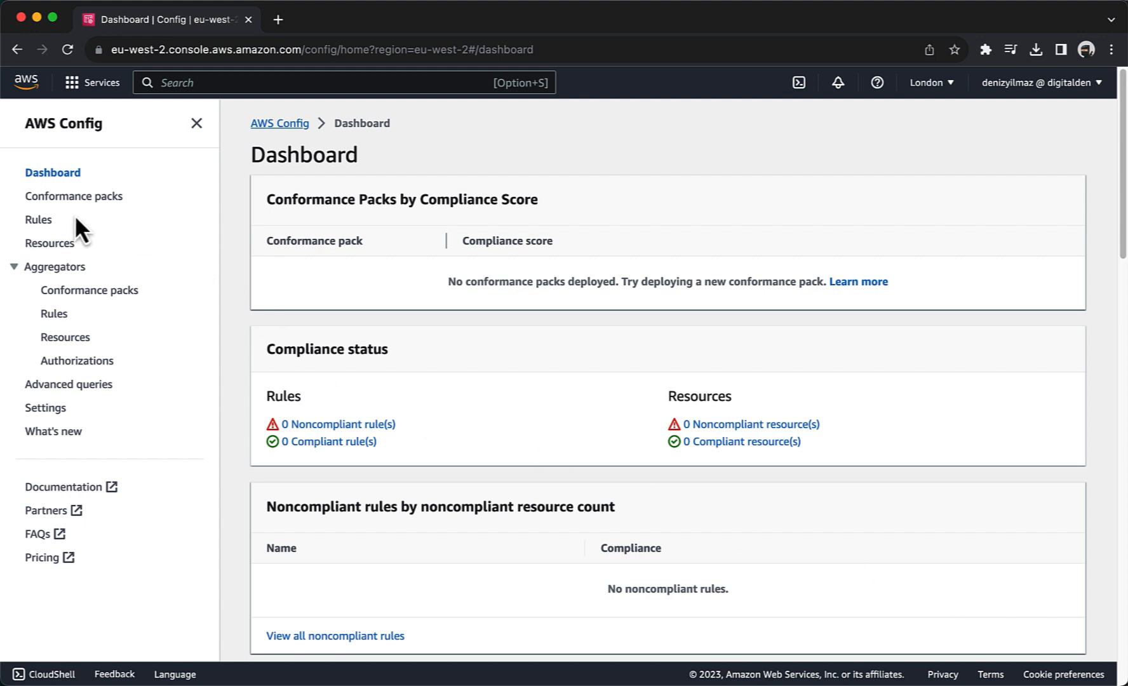
pyautogui.click(41, 219)
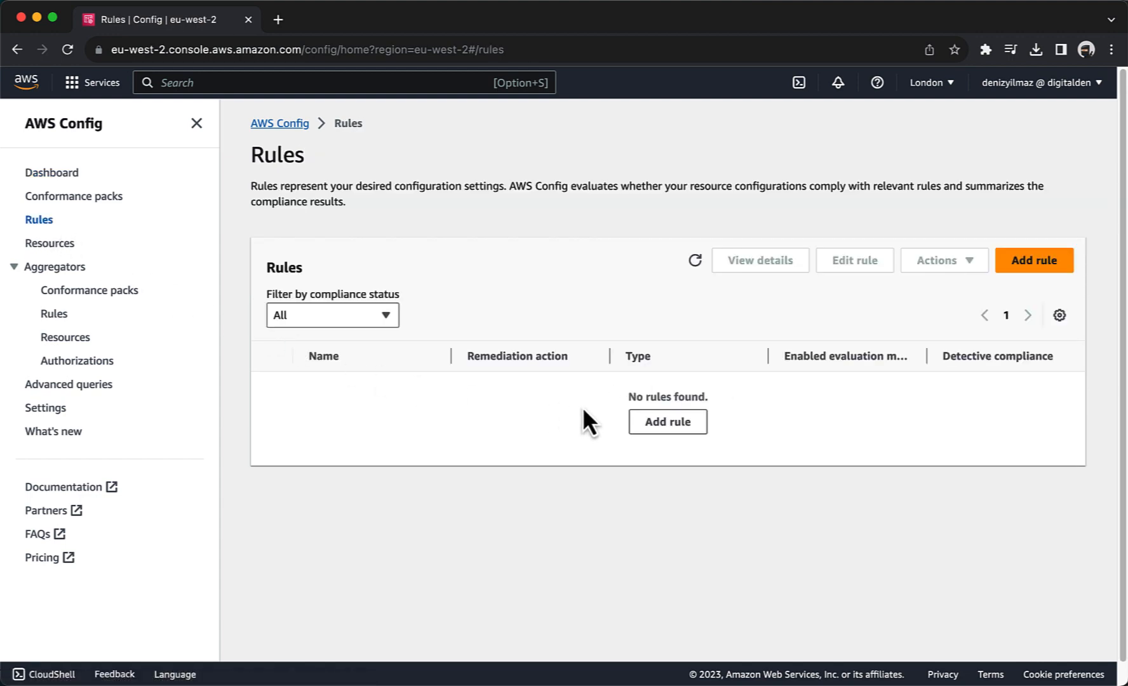
# Step: Add and save the AWS managed rule cloud-trail-cloud-watch-logs-enabled with default settings
pyautogui.click(648, 429)
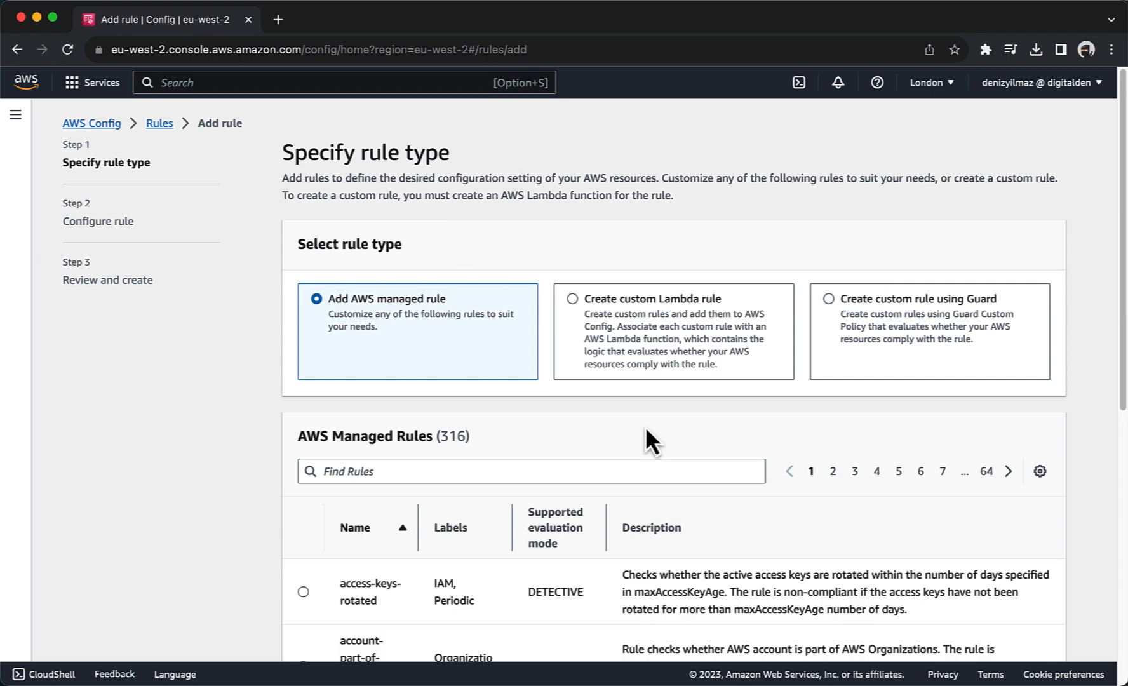
pyautogui.scroll(-5, 645, 428)
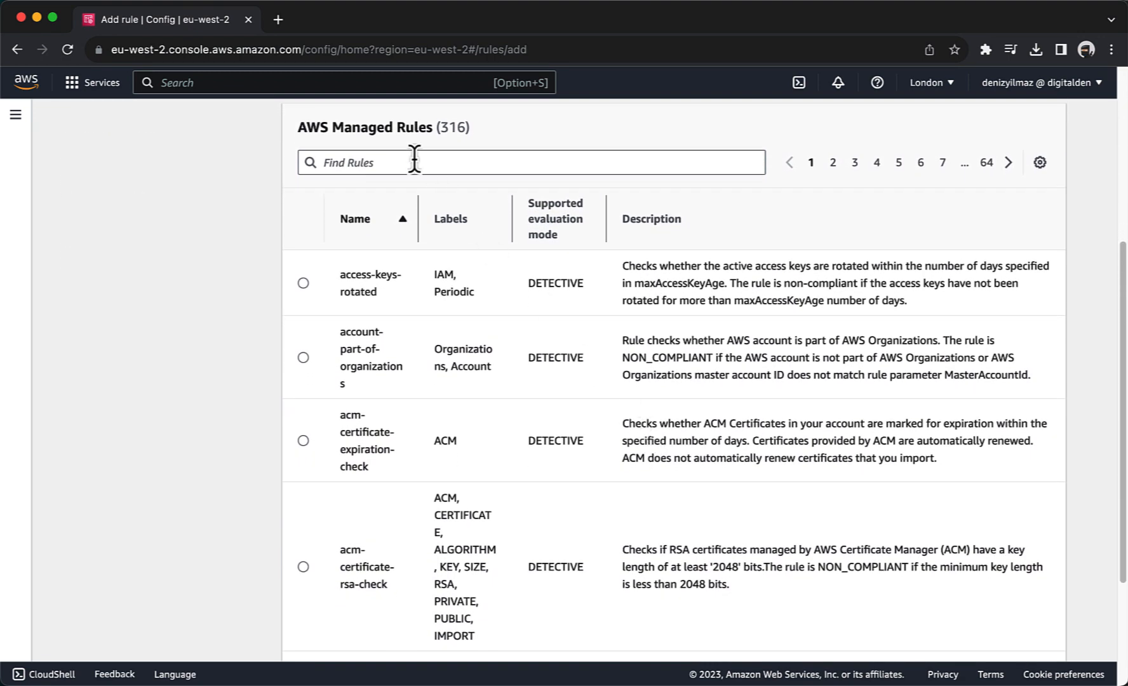
pyautogui.click(413, 162)
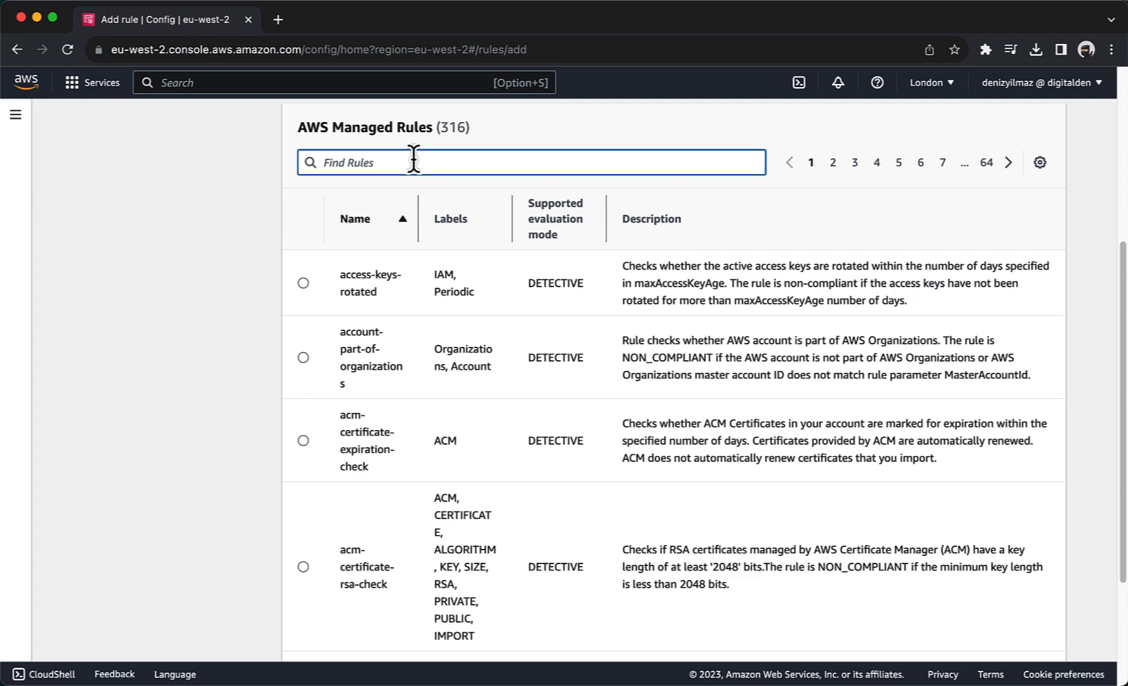
pyautogui.write('cloud-trail-cloud-watch-logs-enabled')
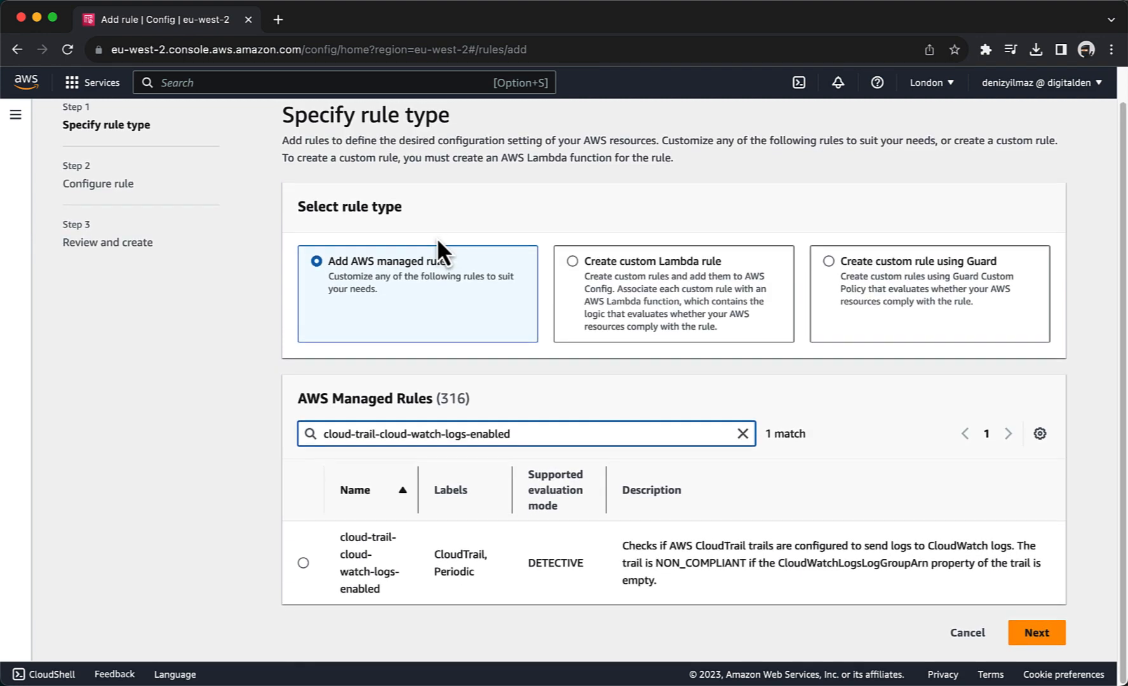
pyautogui.click(303, 572)
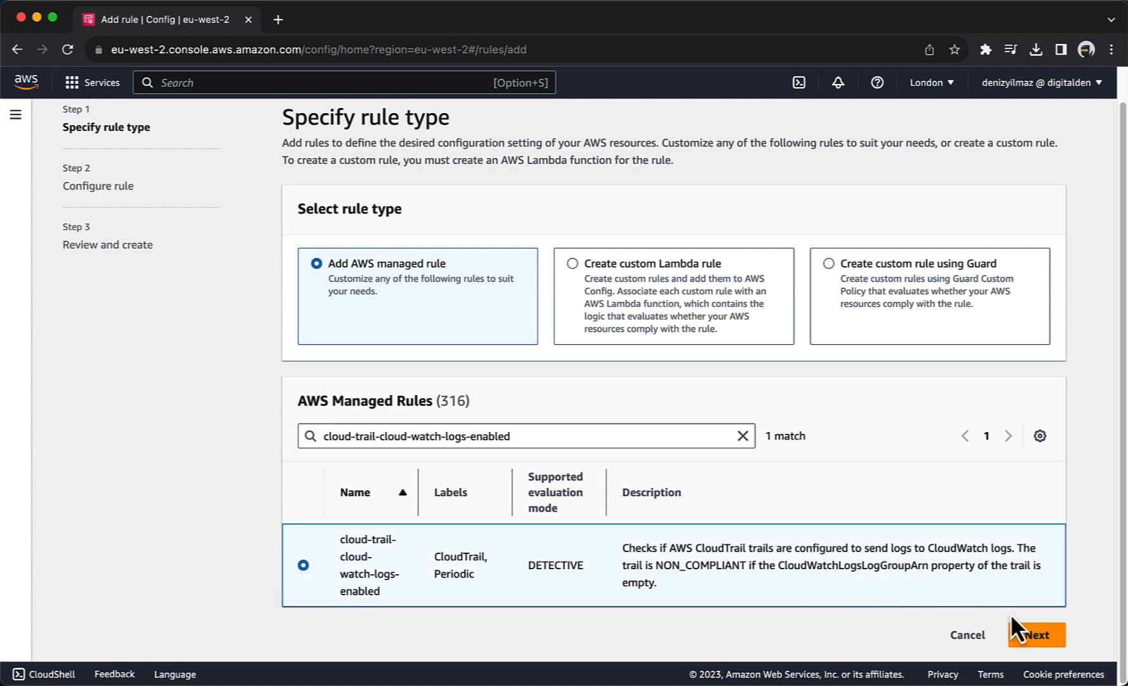
pyautogui.click(1038, 630)
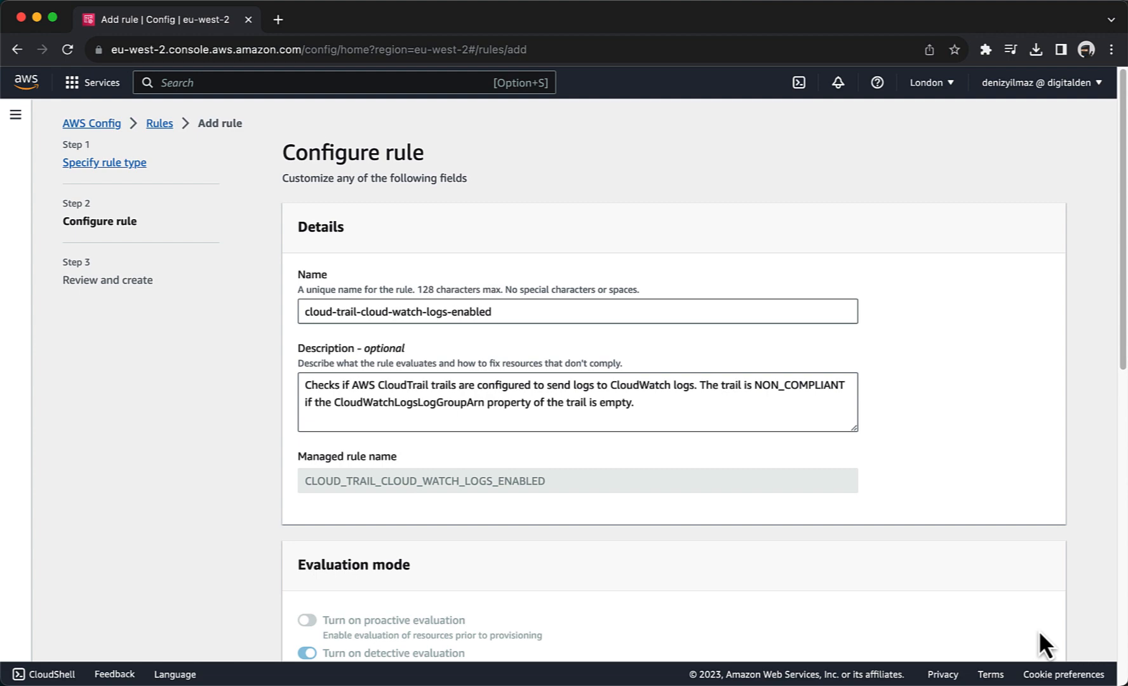
pyautogui.scroll(-5, 1038, 630)
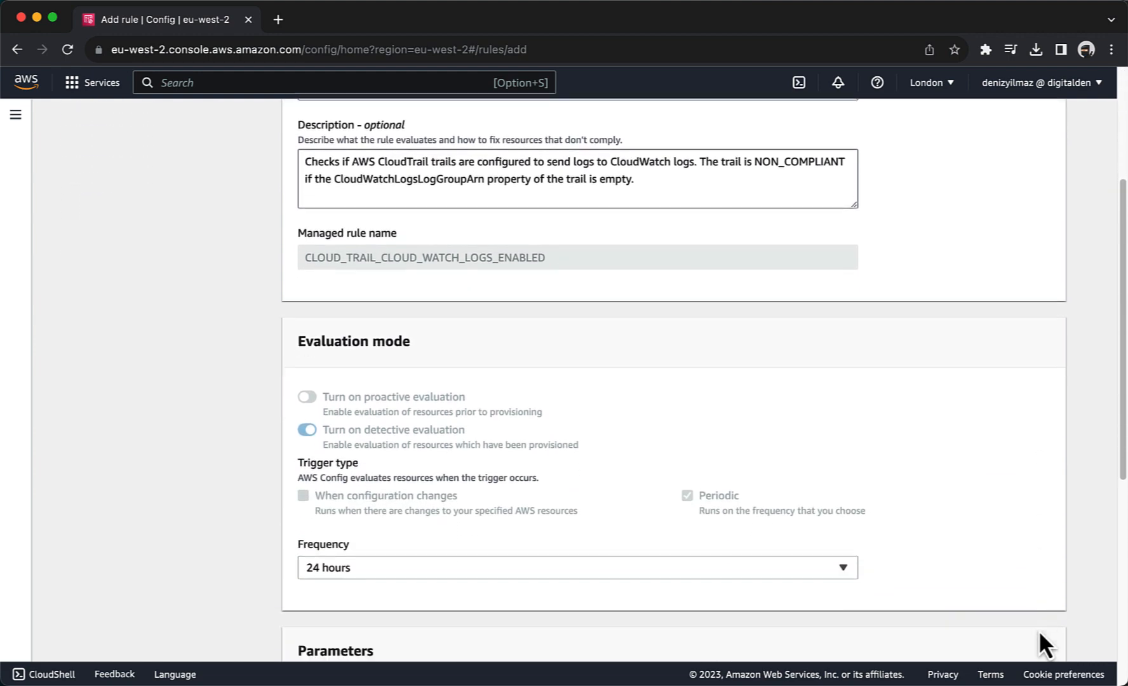
pyautogui.scroll(-6, 1039, 632)
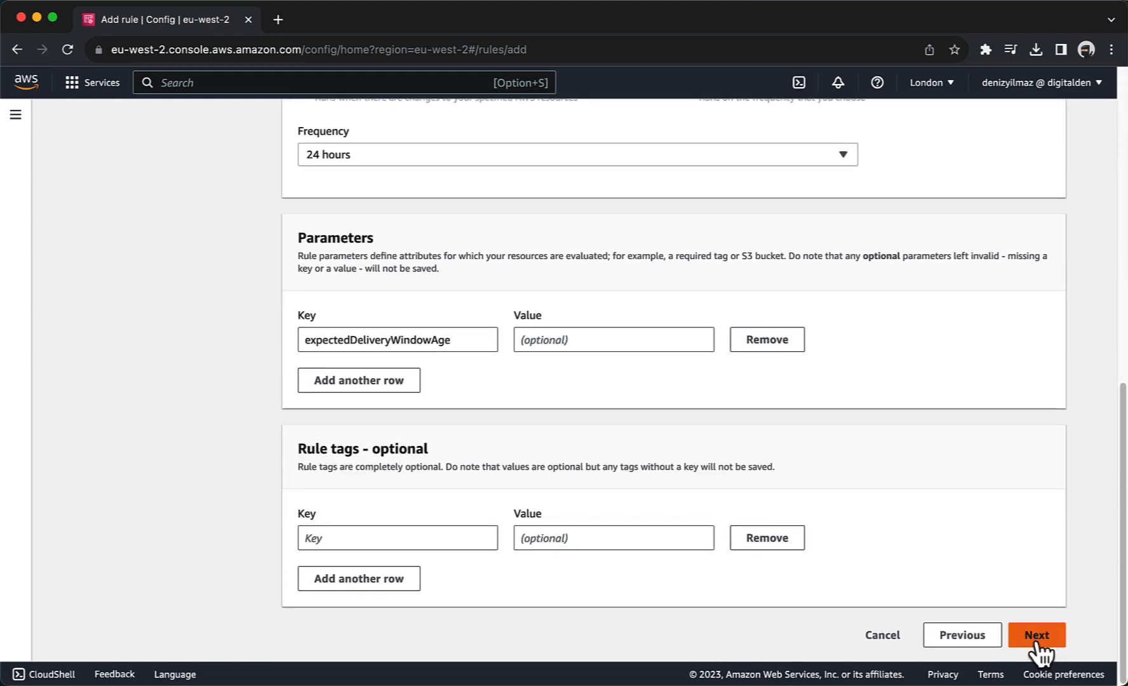
pyautogui.click(1036, 635)
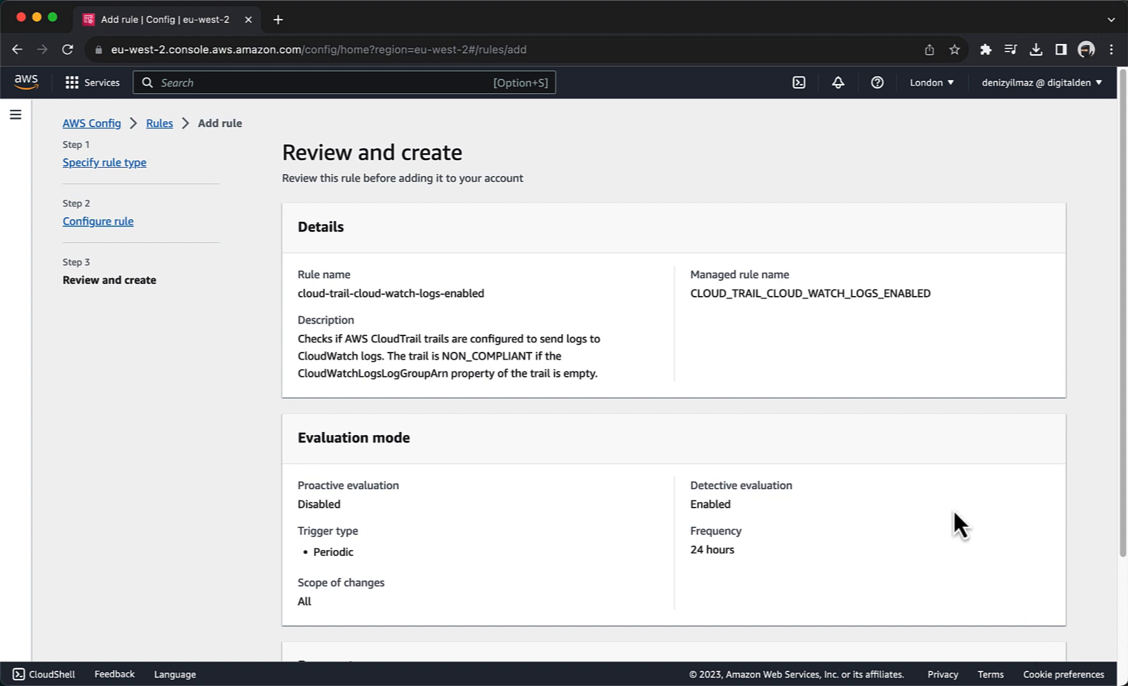
pyautogui.scroll(-3, 953, 509)
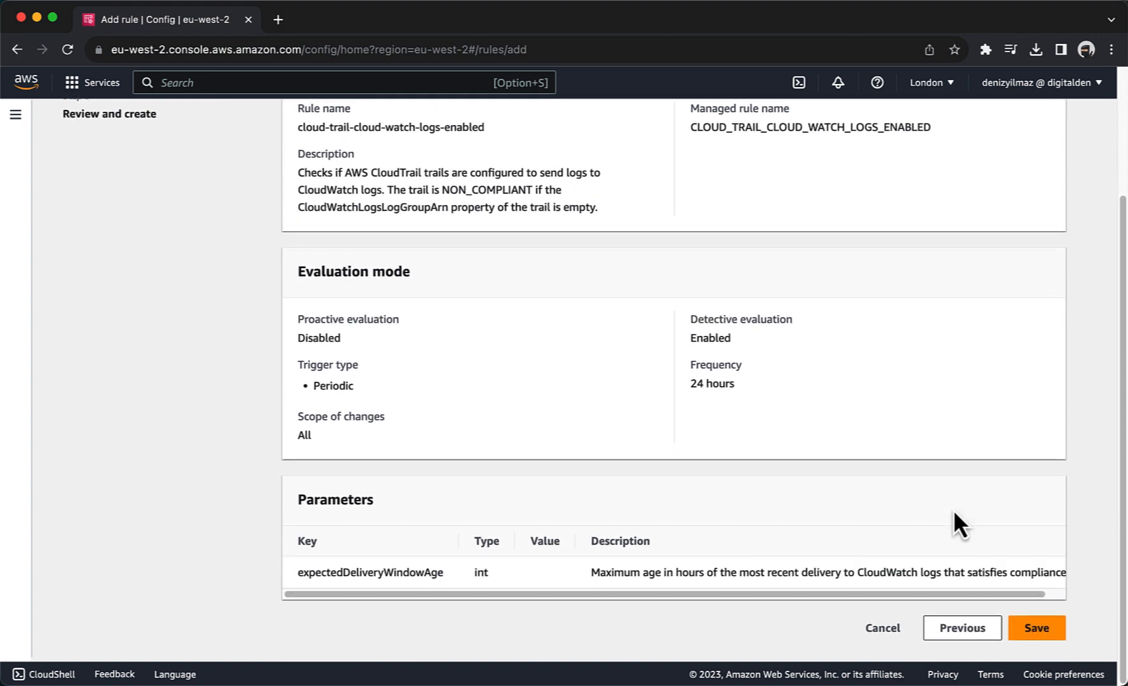
pyautogui.click(1029, 635)
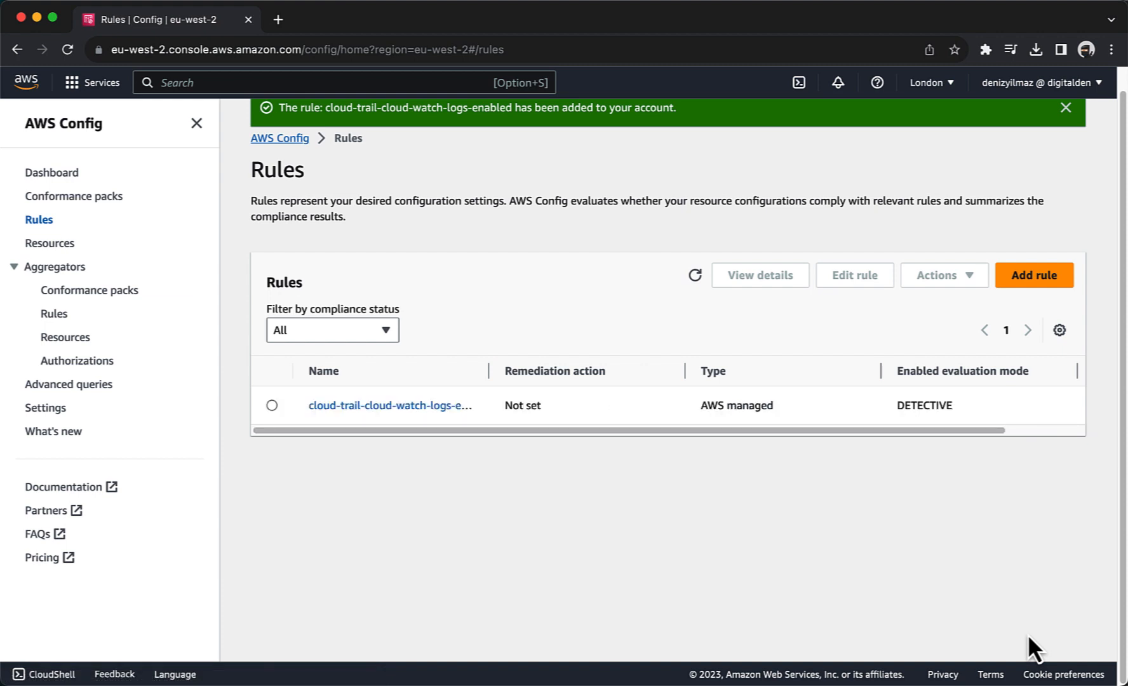
# Step: Refresh the Config rules list and open the cloud-trail-cloud-watch-logs-enabled rule
pyautogui.click(284, 333)
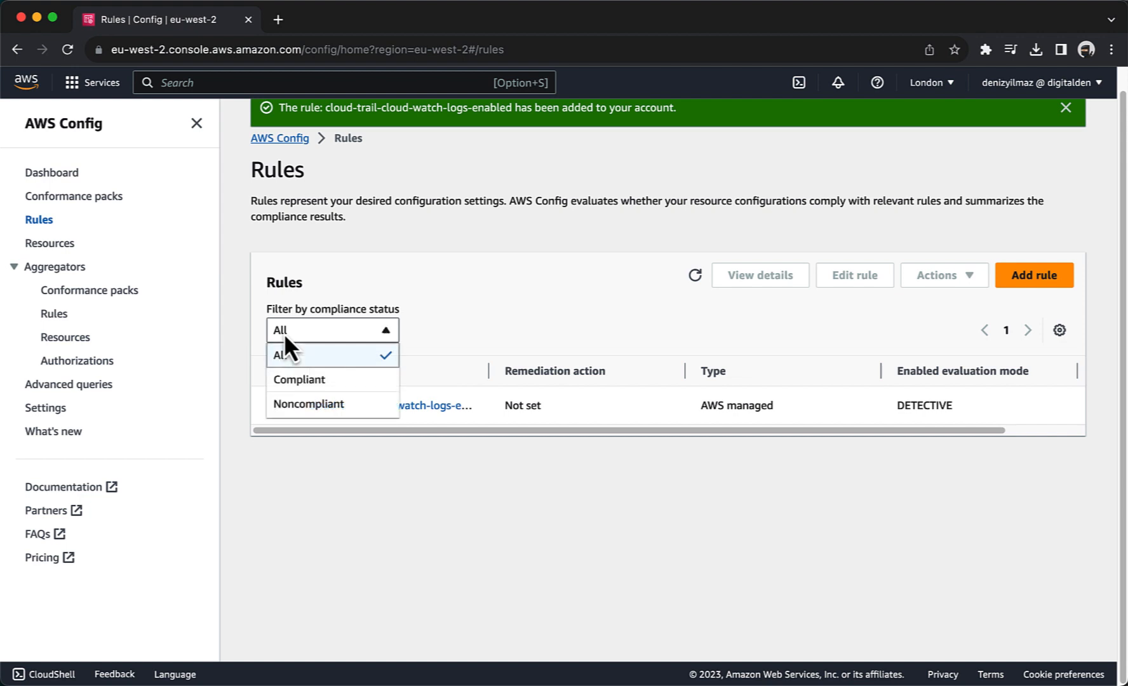
pyautogui.click(283, 354)
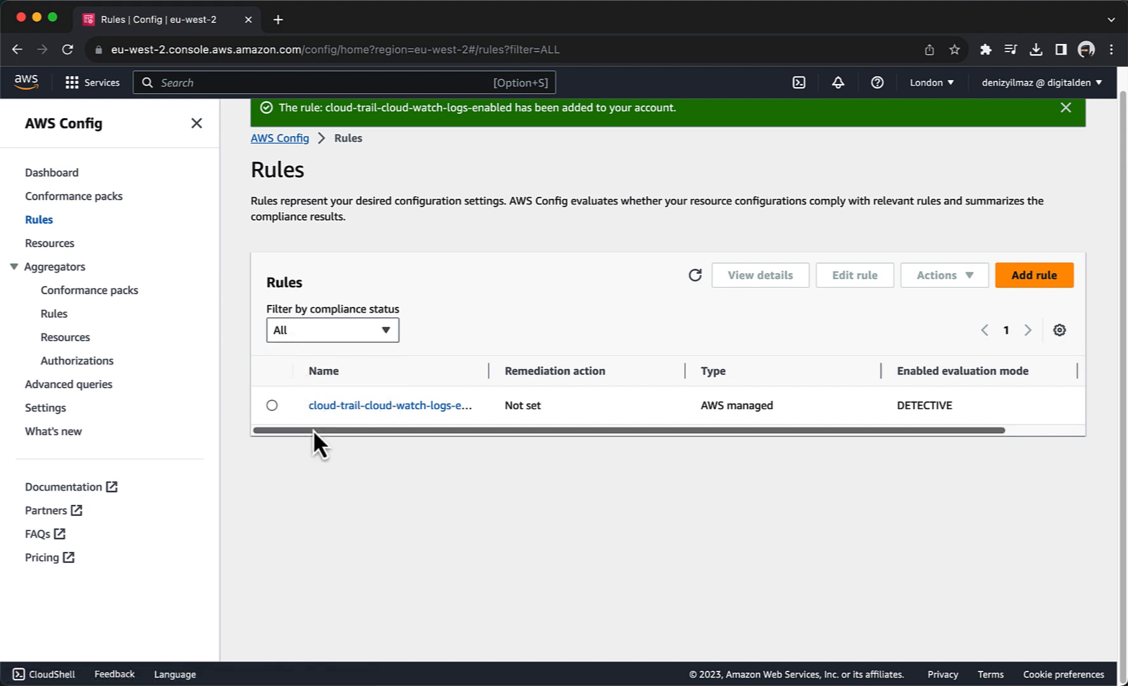
pyautogui.moveTo(313, 429); pyautogui.dragTo(437, 430)
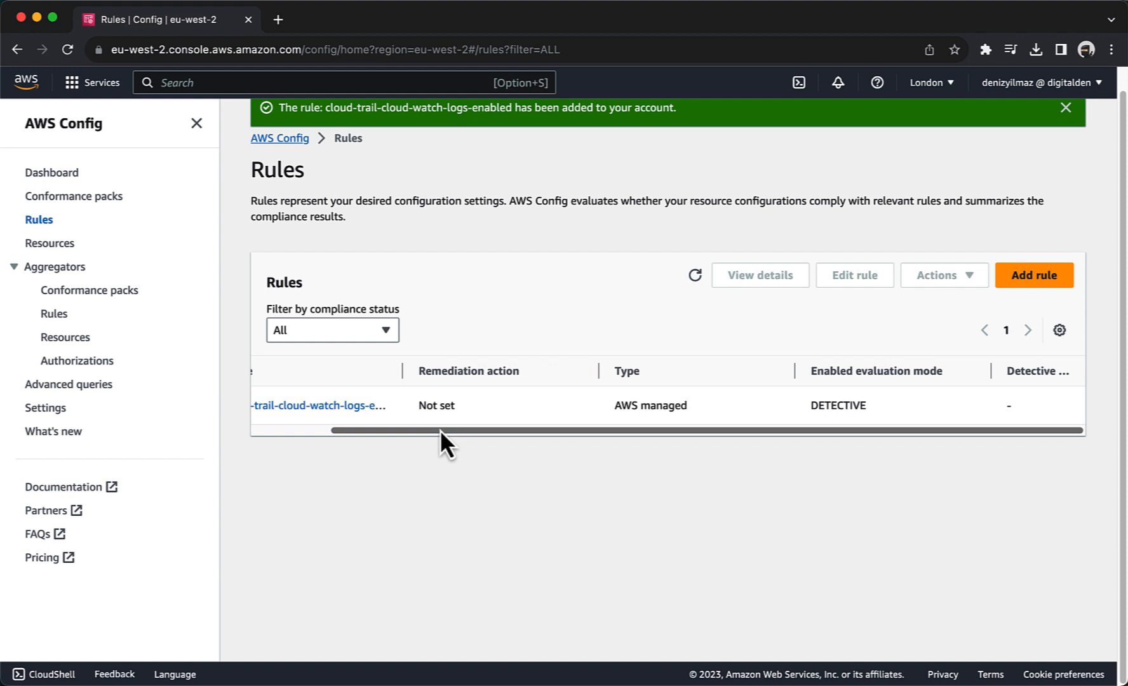
pyautogui.click(695, 276)
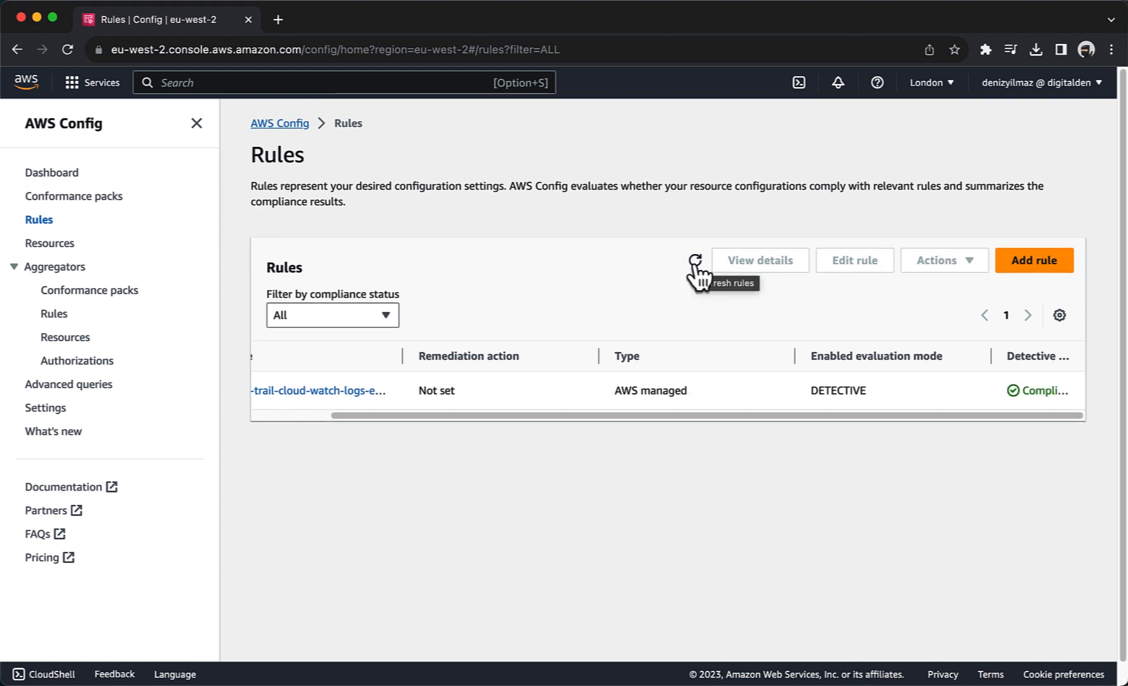
pyautogui.moveTo(698, 416); pyautogui.dragTo(491, 425)
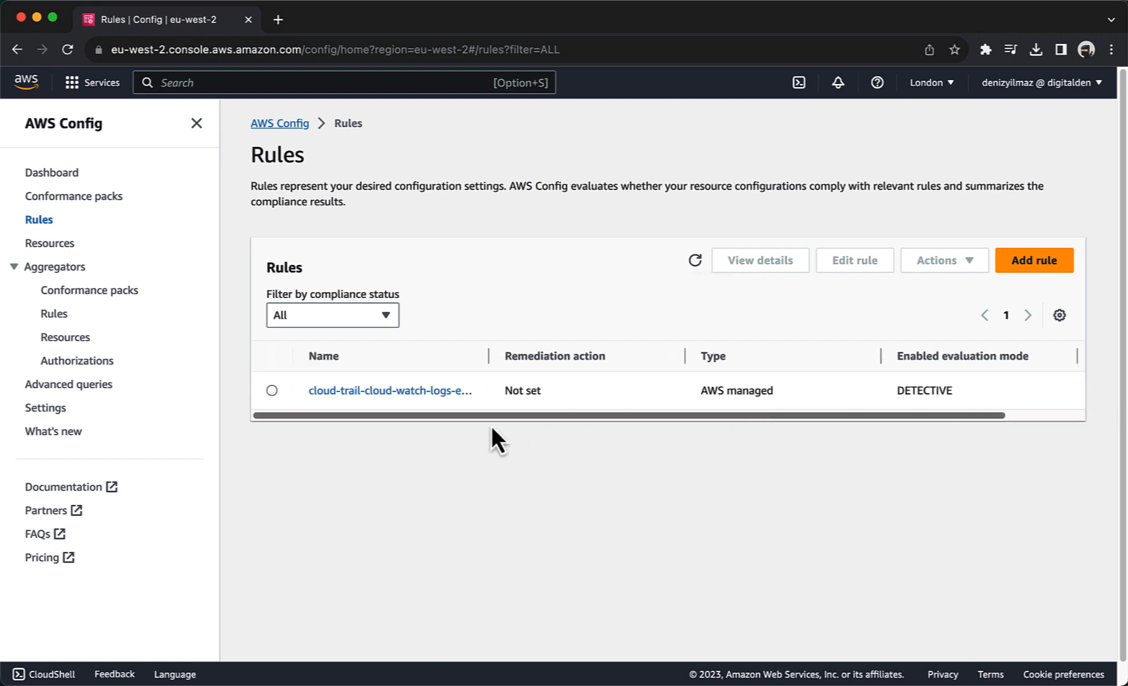
pyautogui.click(368, 394)
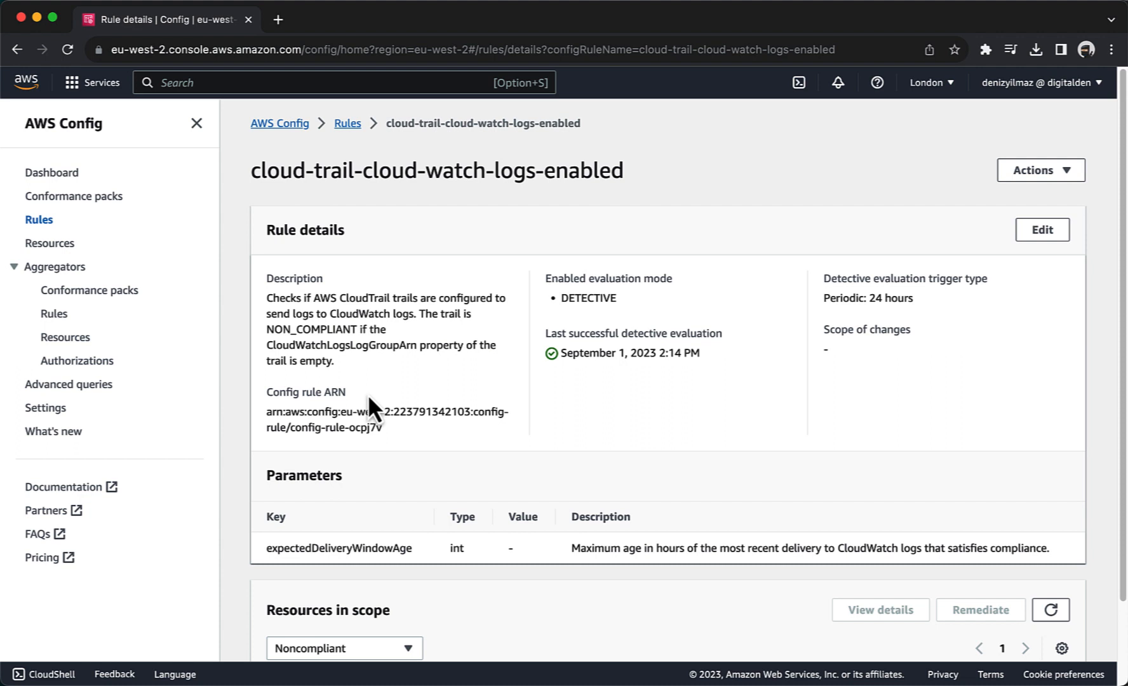
# Step: Set Resources in scope to All to show the Monitor trail as Compliant
pyautogui.scroll(-3, 368, 407)
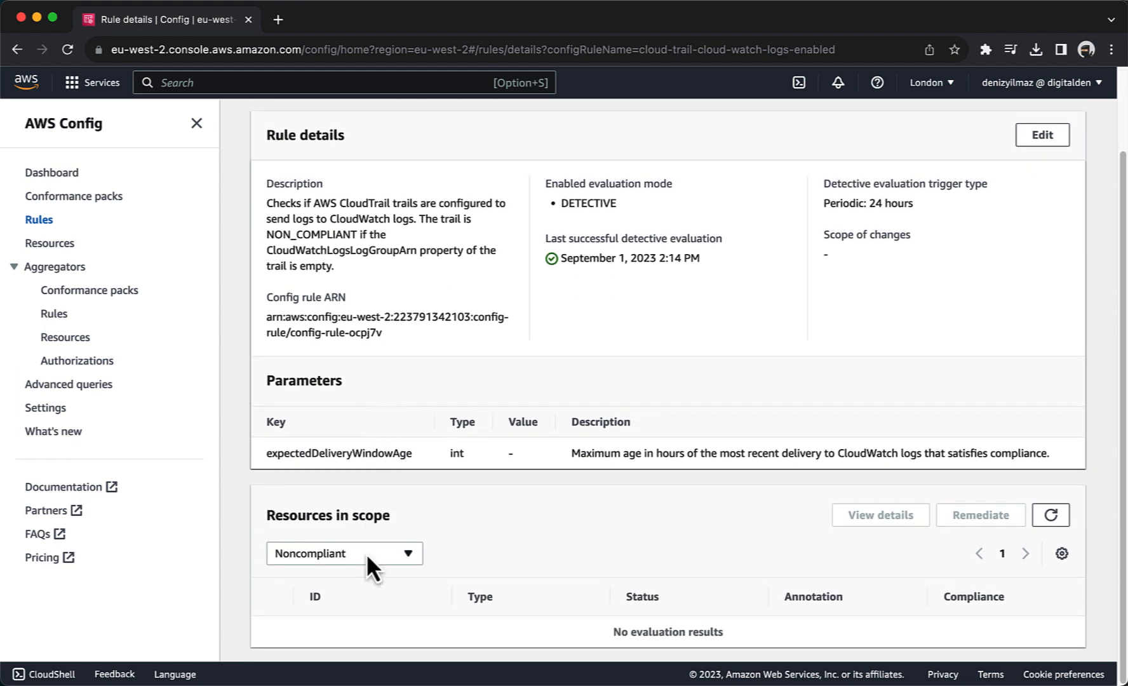
pyautogui.click(366, 555)
pyautogui.click(362, 577)
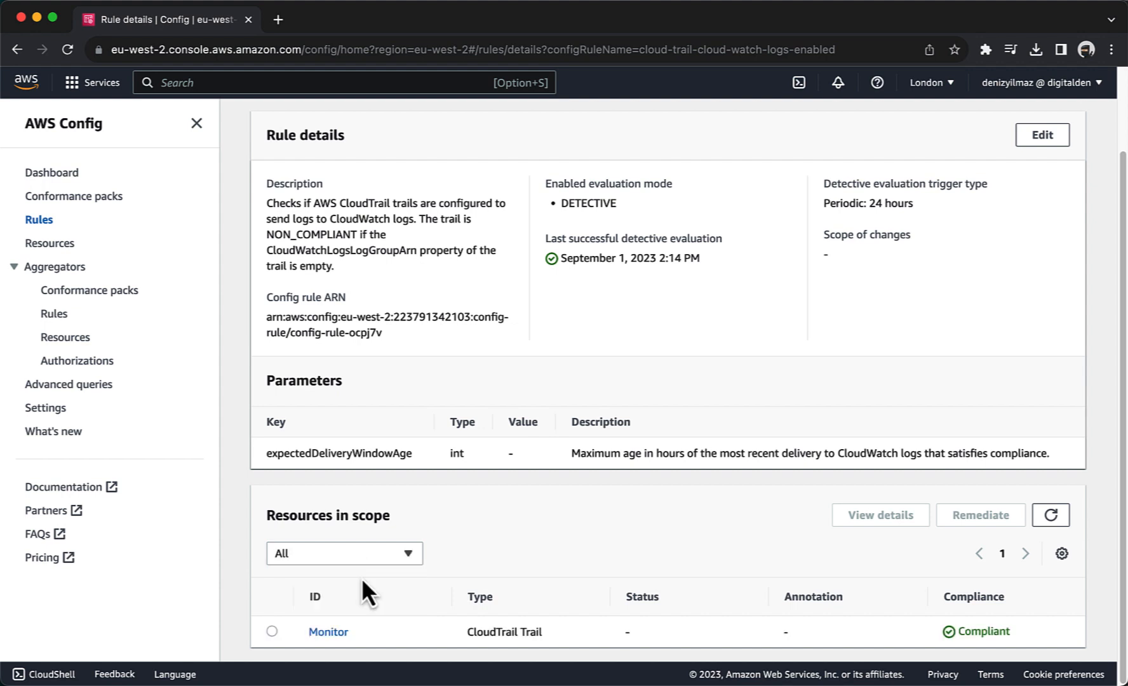